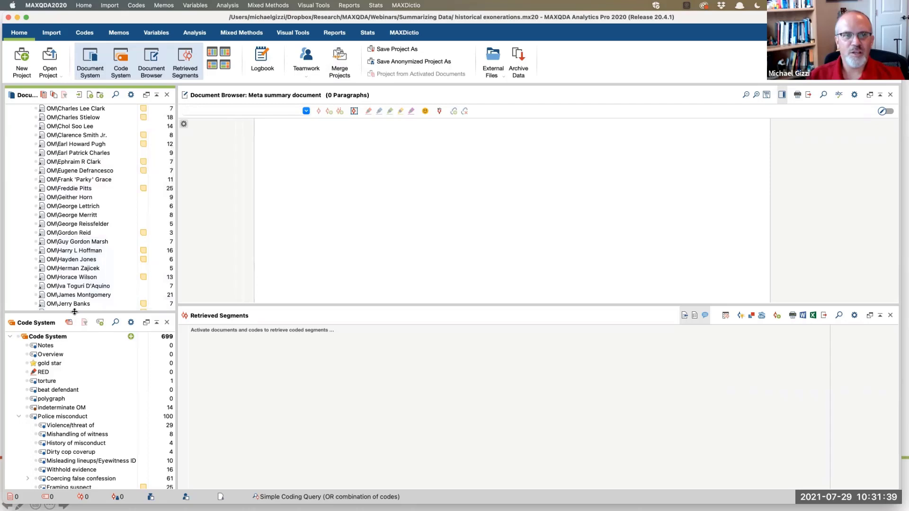
Step: Enlarge the Code System pane over the document list and look through the code list
{"action": "left_click_drag", "start_coordinate": [75, 313], "coordinate": [79, 156]}
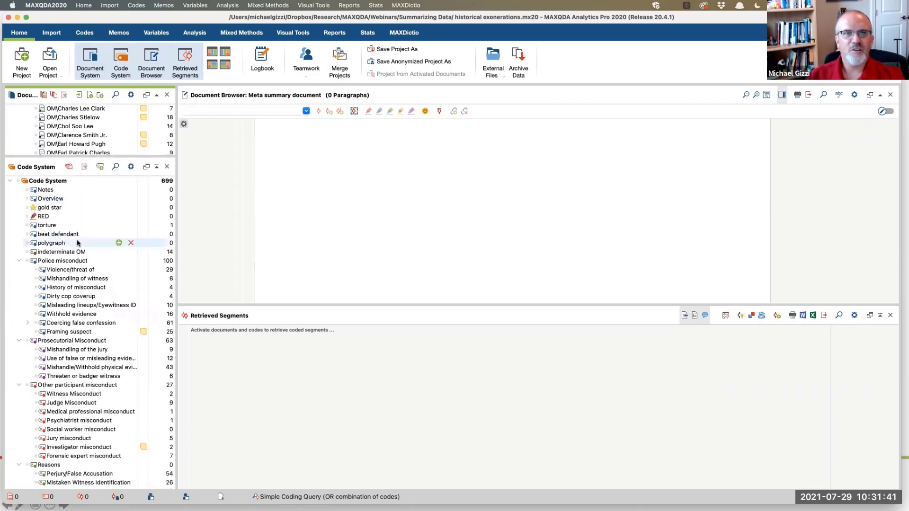
{"action": "scroll", "coordinate": [76, 242], "scroll_direction": "down", "scroll_amount": 3}
{"action": "scroll", "coordinate": [77, 243], "scroll_direction": "up", "scroll_amount": 3}
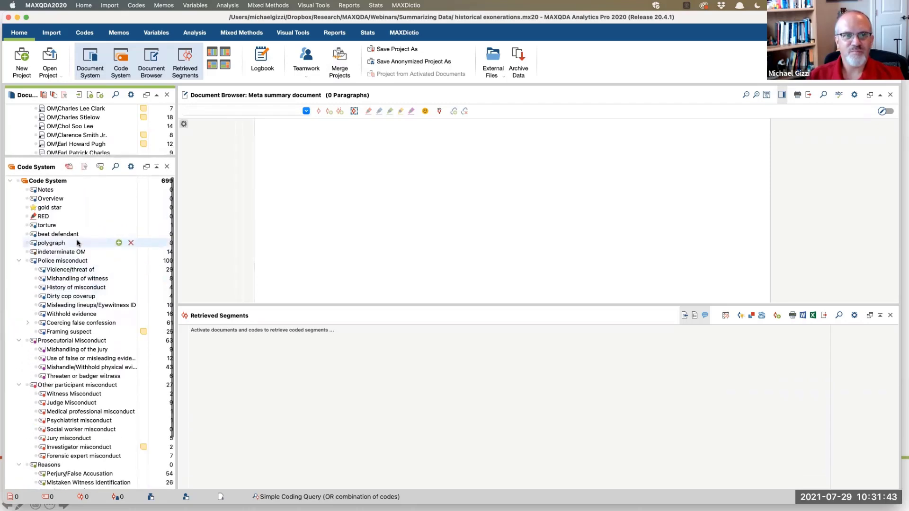
{"action": "scroll", "coordinate": [77, 243], "scroll_direction": "down", "scroll_amount": 4}
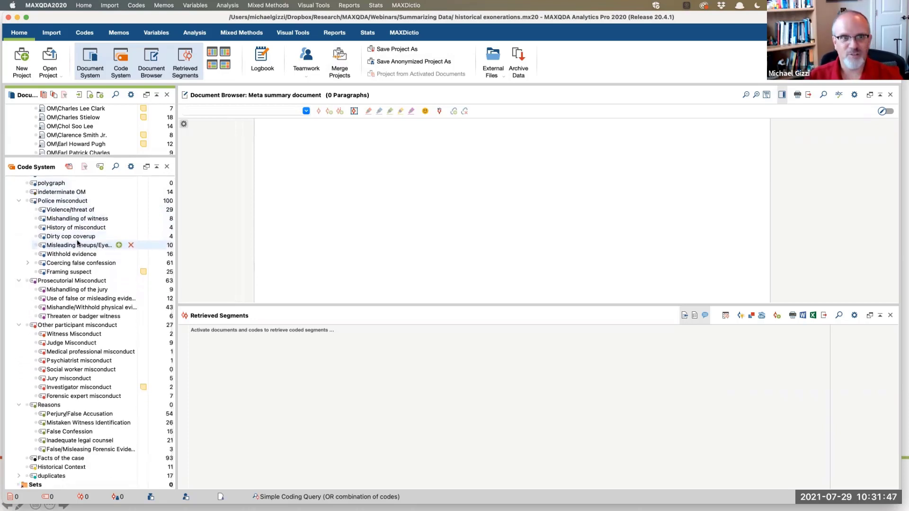
{"action": "scroll", "coordinate": [77, 243], "scroll_direction": "up", "scroll_amount": 3}
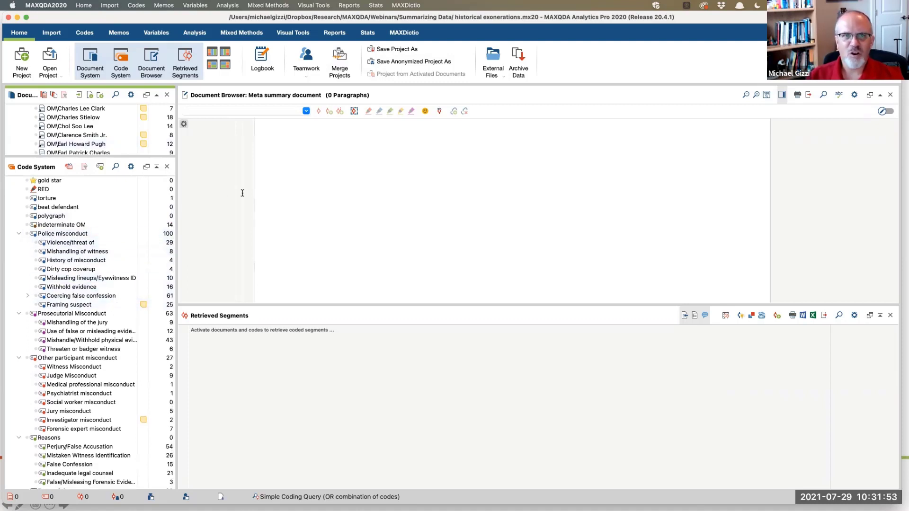
Step: Open the Summary Grid and look through its code rows
{"action": "left_click", "coordinate": [194, 34]}
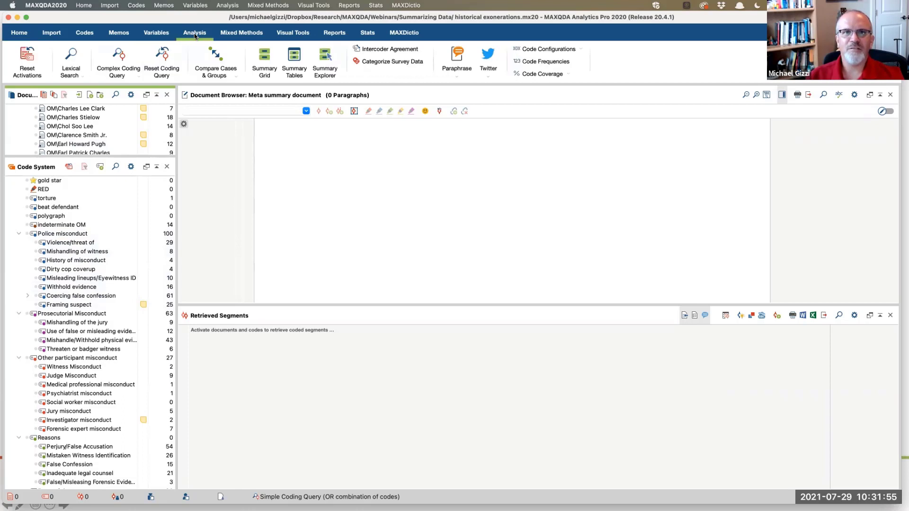
{"action": "left_click", "coordinate": [264, 57]}
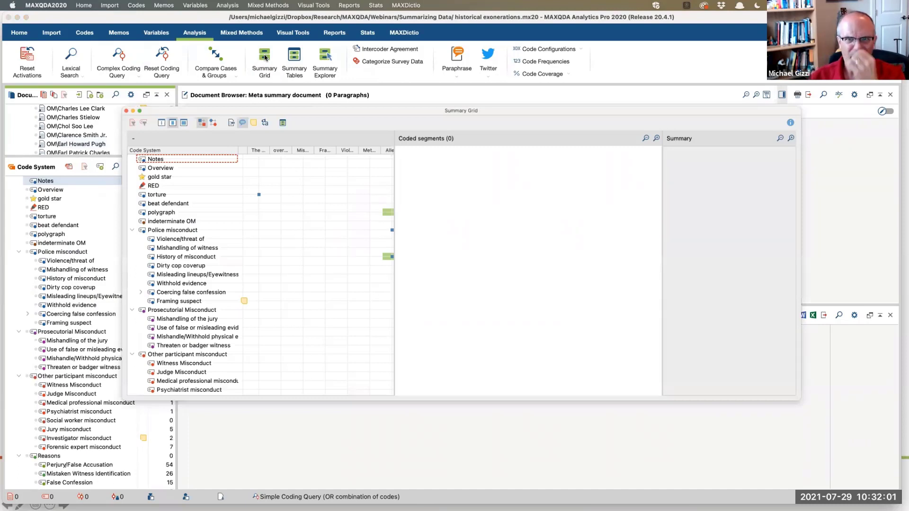
{"action": "scroll", "coordinate": [245, 213], "scroll_direction": "down", "scroll_amount": 3}
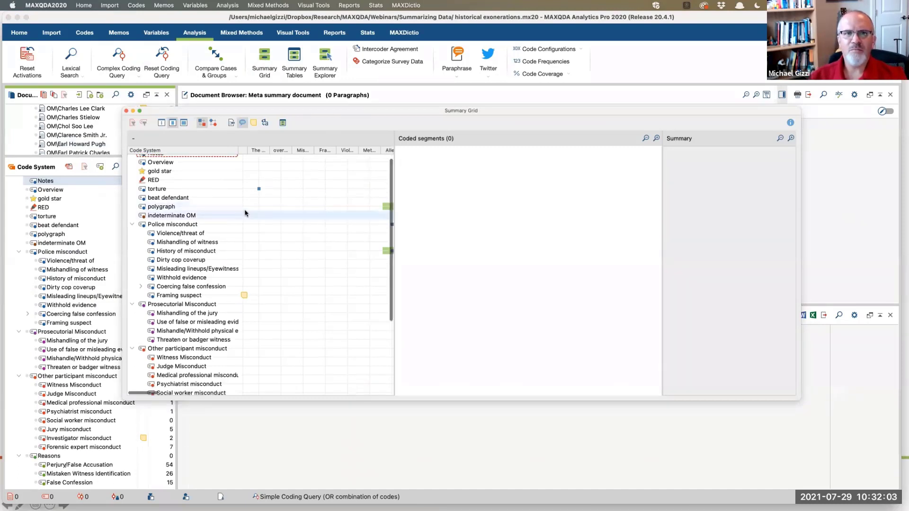
{"action": "scroll", "coordinate": [245, 213], "scroll_direction": "down", "scroll_amount": 5}
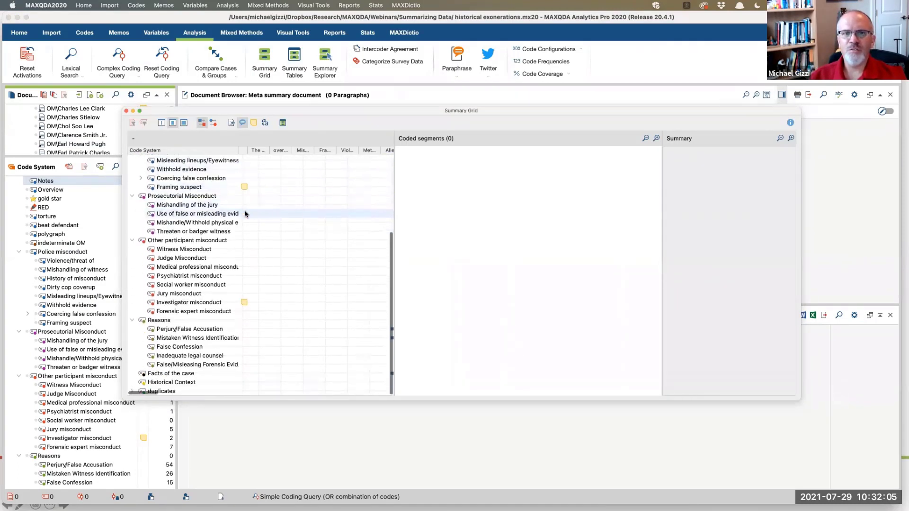
{"action": "scroll", "coordinate": [245, 214], "scroll_direction": "up", "scroll_amount": 8}
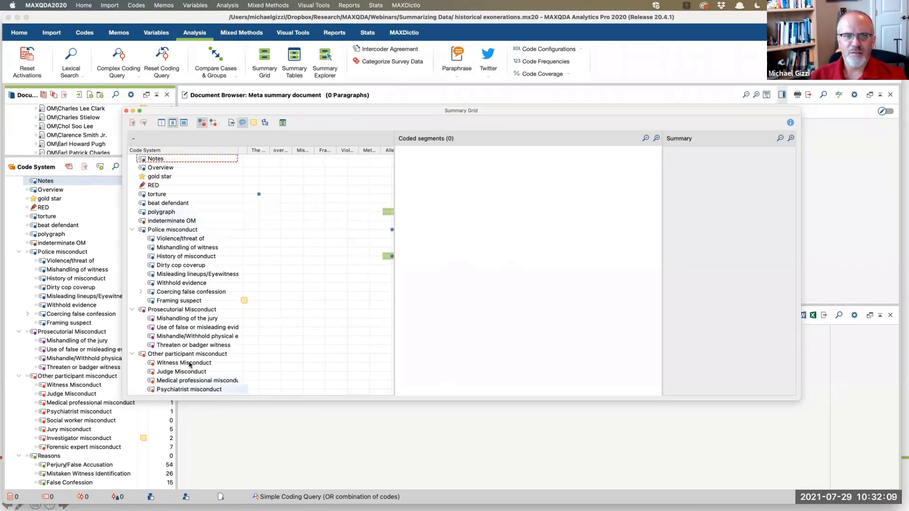
{"action": "scroll", "coordinate": [195, 363], "scroll_direction": "down", "scroll_amount": 1}
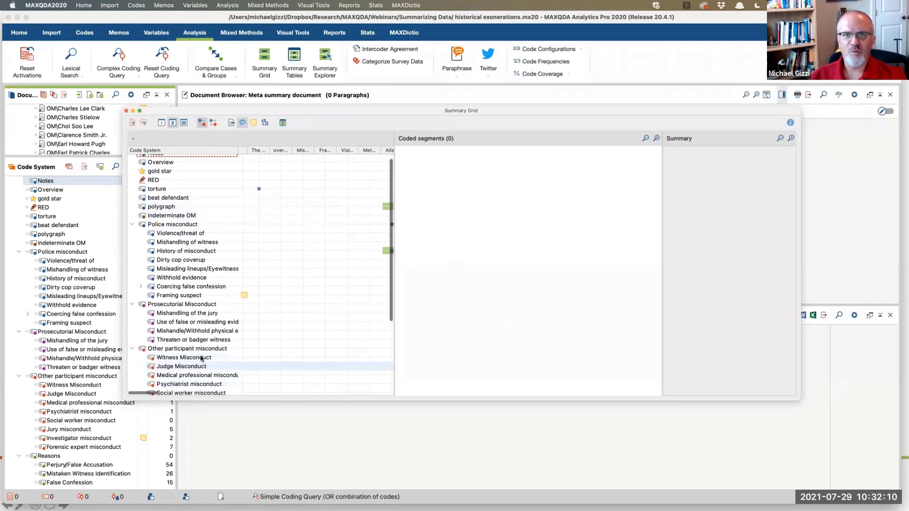
Step: Browse the polygraph row across the documents and view the Police misconduct segments and summary for Chol Soo Lee
{"action": "left_click", "coordinate": [294, 207]}
{"action": "key", "text": "Right"}
{"action": "key", "text": "Right"}
{"action": "key", "text": "Right"}
{"action": "key", "text": "Right"}
{"action": "key", "text": "Right"}
{"action": "key", "text": "Right"}
{"action": "key", "text": "Right"}
{"action": "key", "text": "Right"}
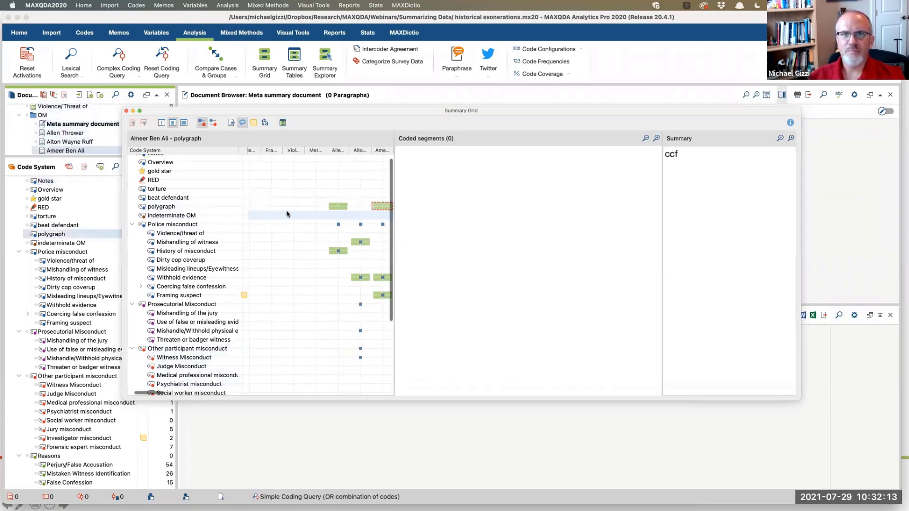
{"action": "key", "text": "Right"}
{"action": "key", "text": "Right"}
{"action": "key", "text": "Right"}
{"action": "key", "text": "Right"}
{"action": "key", "text": "Down"}
{"action": "key", "text": "Down"}
{"action": "key", "text": "Down"}
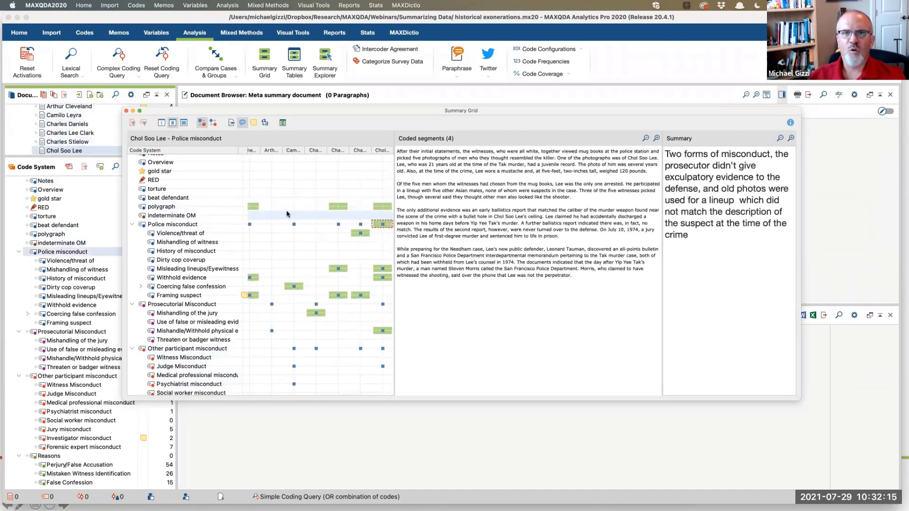
Step: Examine which documents and codes have coded segments and summaries across the rest of the grid
{"action": "key", "text": "Left"}
{"action": "key", "text": "Left"}
{"action": "key", "text": "Left"}
{"action": "key", "text": "Left"}
{"action": "key", "text": "Left"}
{"action": "key", "text": "Left"}
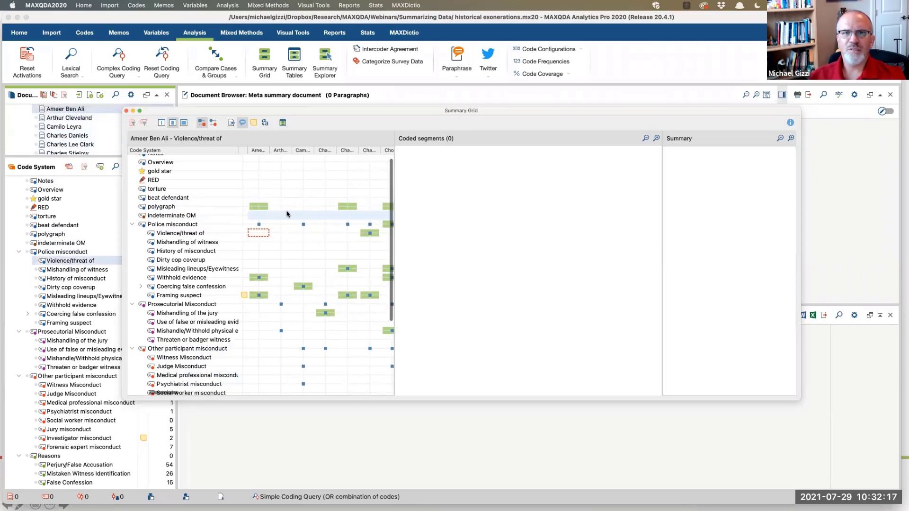
{"action": "scroll", "coordinate": [287, 213], "scroll_direction": "down", "scroll_amount": 3}
{"action": "scroll", "coordinate": [286, 214], "scroll_direction": "right", "scroll_amount": 2}
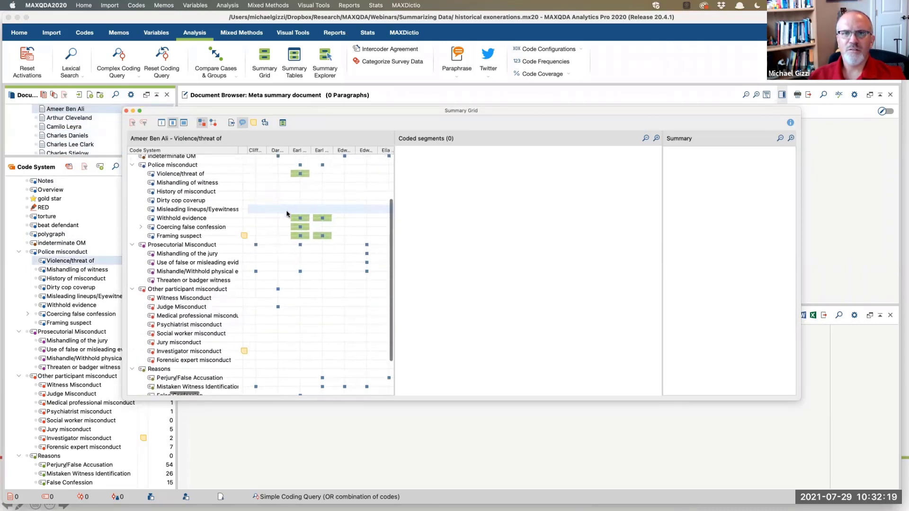
{"action": "scroll", "coordinate": [286, 213], "scroll_direction": "up", "scroll_amount": 3}
{"action": "scroll", "coordinate": [286, 214], "scroll_direction": "right", "scroll_amount": 5}
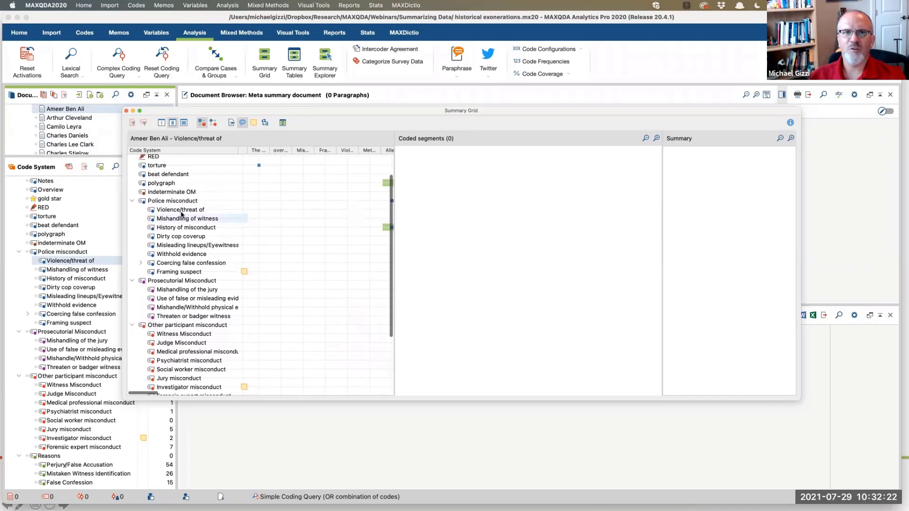
Step: Select the Violence/threat of cell for the Charles Stielow document in the Summary Grid
{"action": "left_click", "coordinate": [277, 209]}
{"action": "key", "text": "Right"}
{"action": "key", "text": "Right"}
{"action": "key", "text": "Right"}
{"action": "key", "text": "Right"}
{"action": "key", "text": "Right"}
{"action": "key", "text": "Right"}
{"action": "key", "text": "Right"}
{"action": "key", "text": "Right"}
{"action": "key", "text": "Right"}
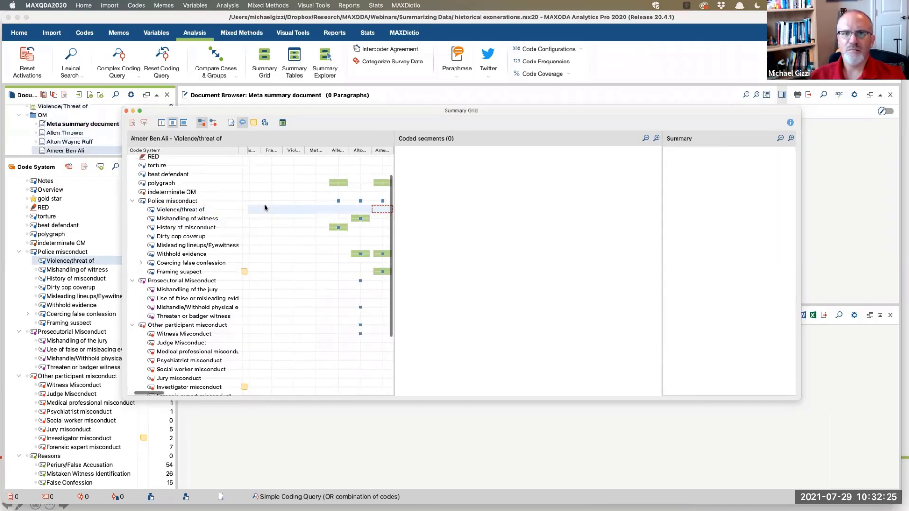
{"action": "key", "text": "Right"}
{"action": "key", "text": "Right"}
{"action": "key", "text": "Right"}
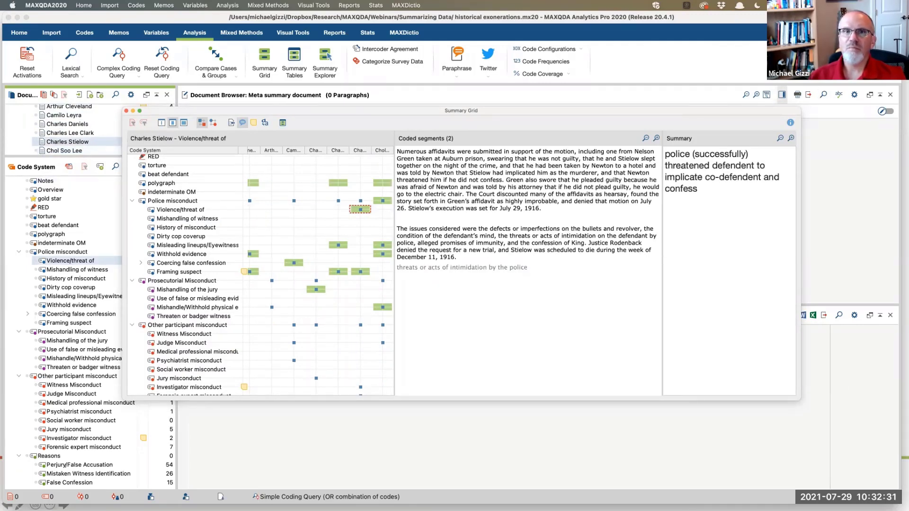
Step: Show memos and source information with the coded segments, and open the first segment's source passage in the document
{"action": "left_click", "coordinate": [254, 123]}
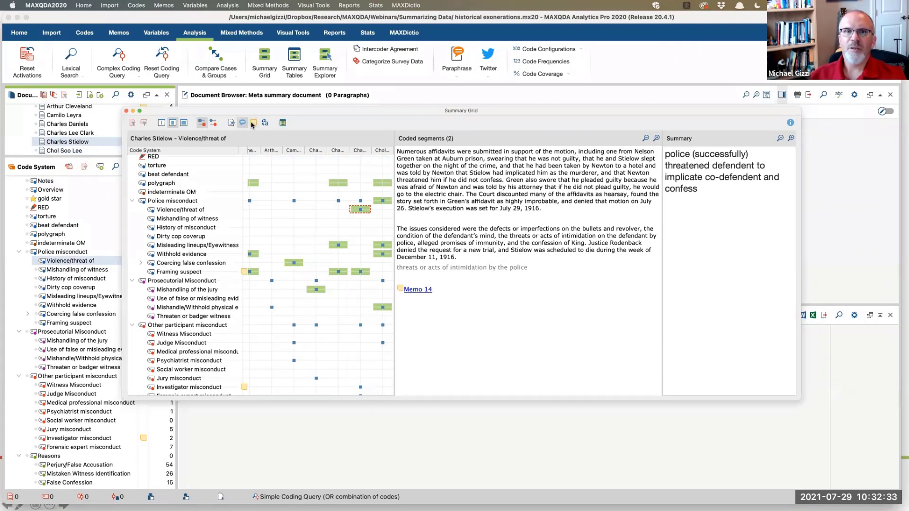
{"action": "left_click", "coordinate": [232, 124]}
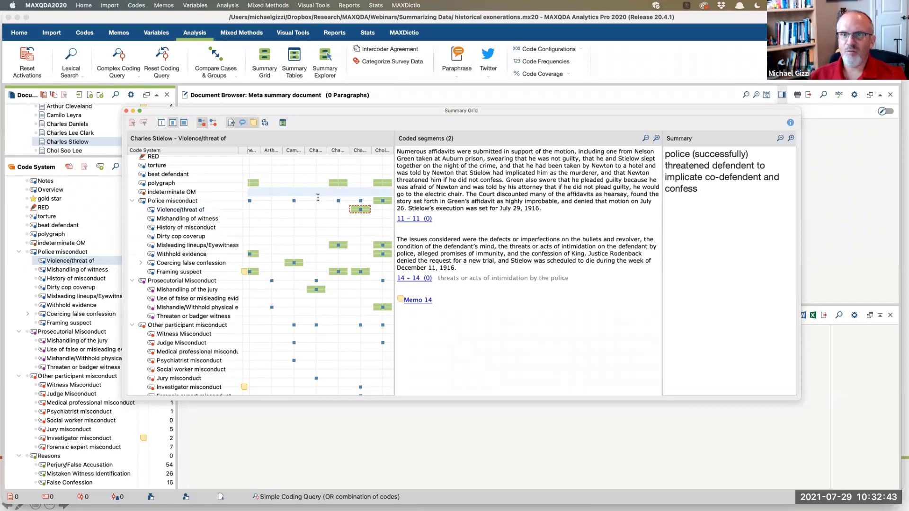
{"action": "left_click", "coordinate": [415, 221]}
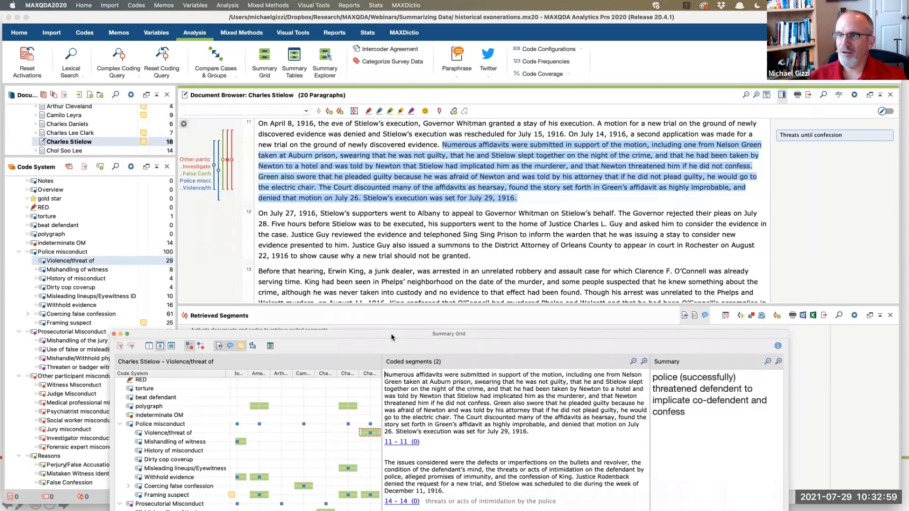
{"action": "left_click_drag", "start_coordinate": [392, 337], "coordinate": [353, 150]}
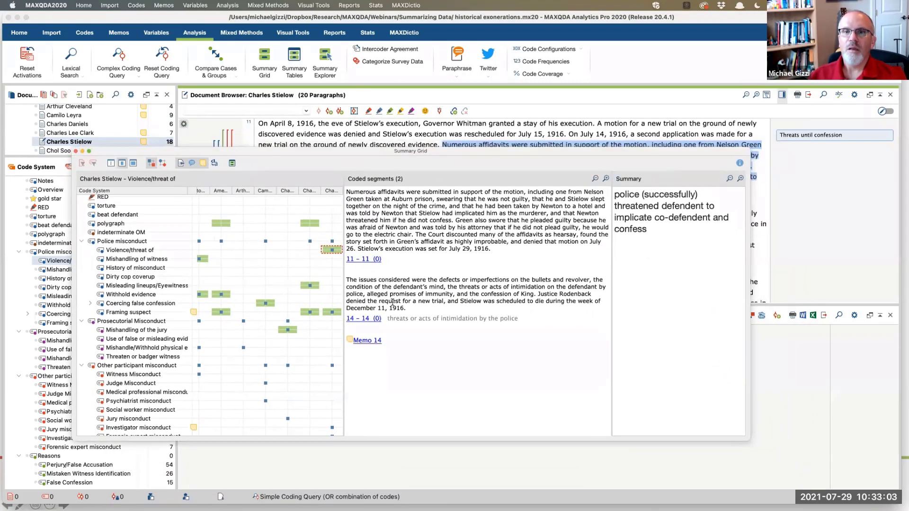
Step: Review the comment on the second coded segment and read Memo 14, closing the memo when done
{"action": "left_click_drag", "start_coordinate": [387, 318], "coordinate": [516, 321]}
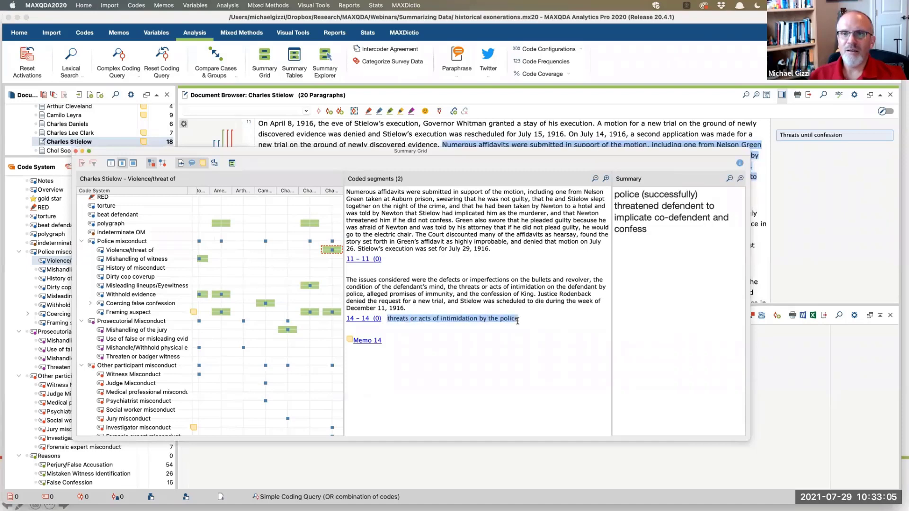
{"action": "left_click", "coordinate": [530, 326]}
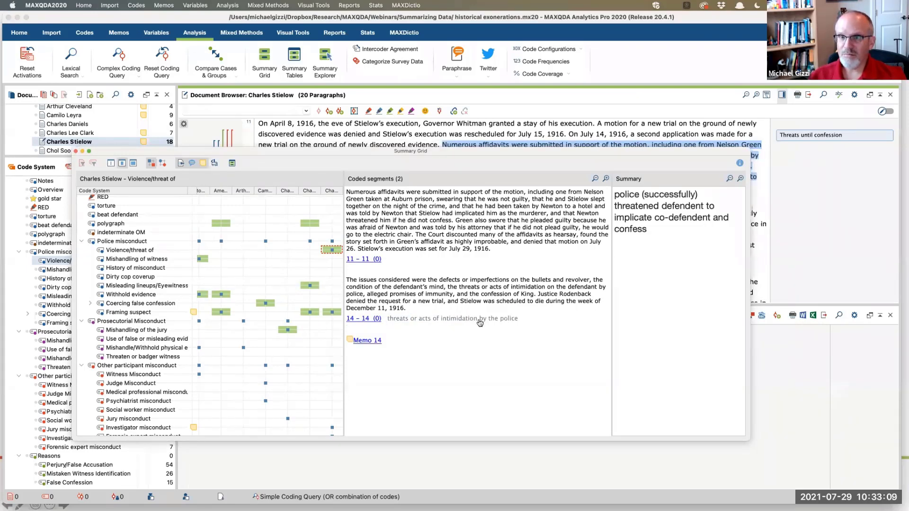
{"action": "left_click", "coordinate": [366, 341]}
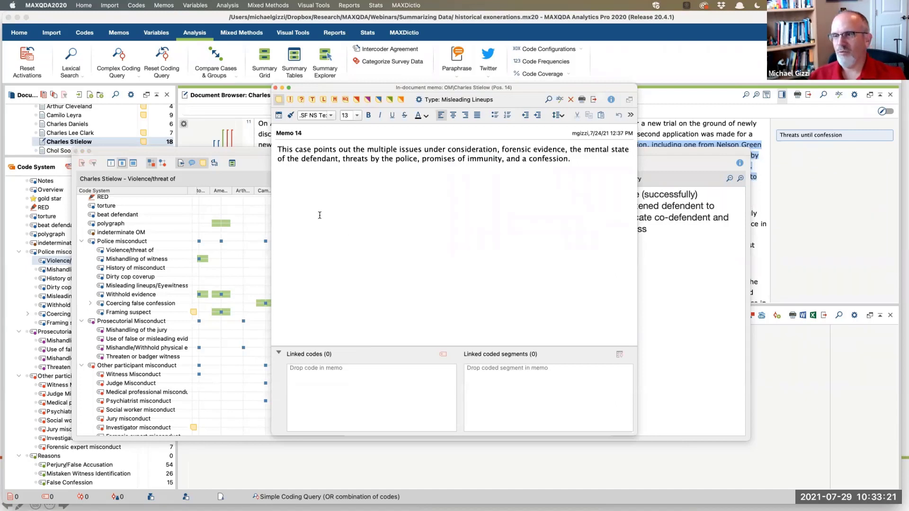
{"action": "left_click", "coordinate": [276, 88]}
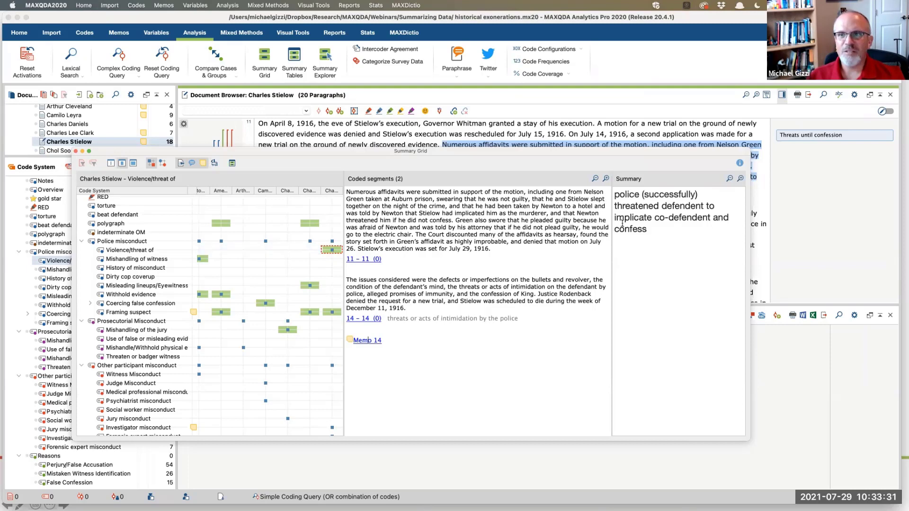
Step: Copy and clear the summary text of the selected cell, and paste the same text back in
{"action": "left_click_drag", "start_coordinate": [657, 229], "coordinate": [583, 174]}
{"action": "key", "text": "super+c"}
{"action": "key", "text": "BackSpace"}
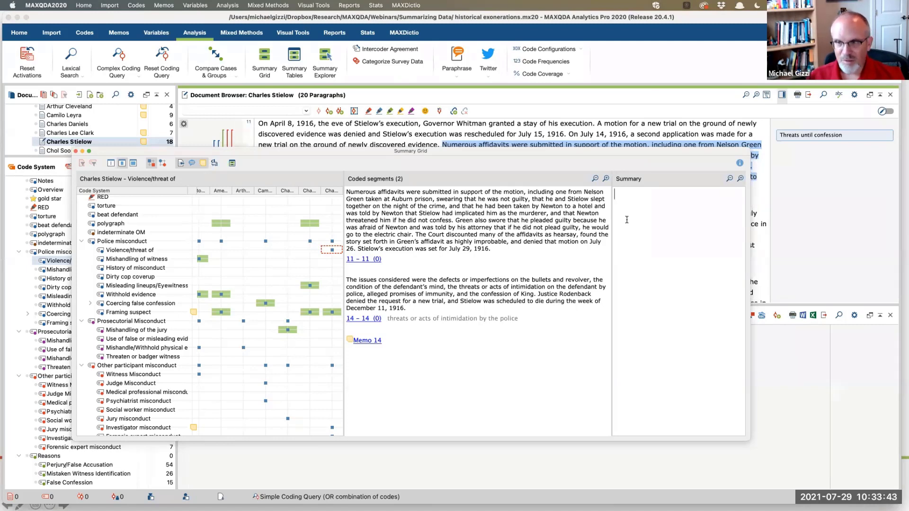
{"action": "key", "text": "super+v"}
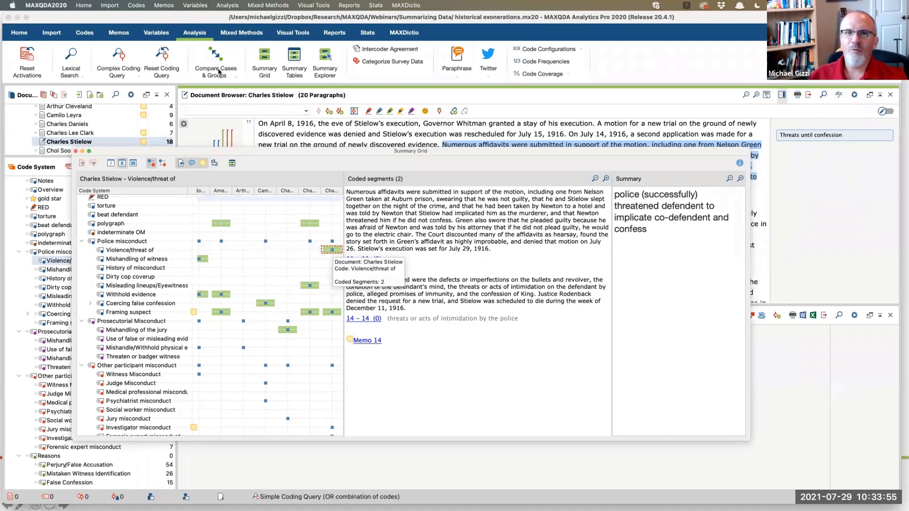
Step: Compare the two text formats of the coded segments and leave them in the alternate font
{"action": "left_click", "coordinate": [214, 164]}
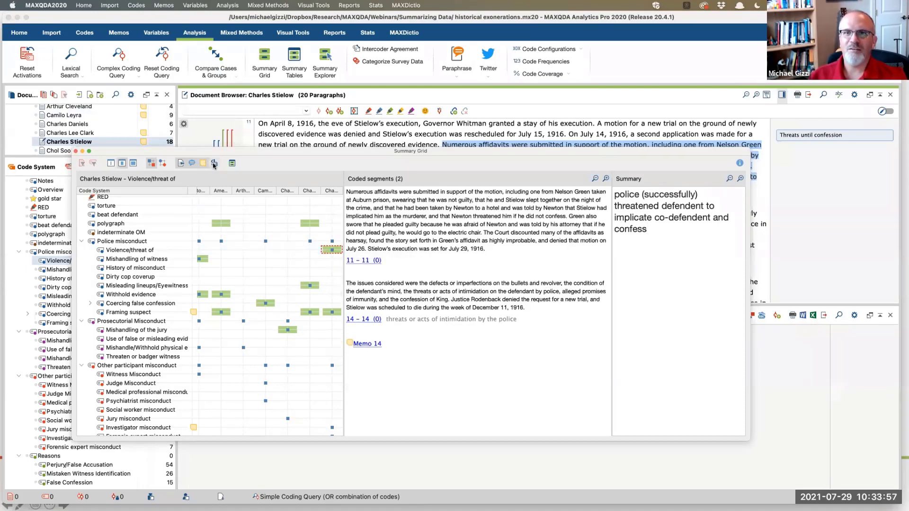
{"action": "left_click", "coordinate": [213, 164]}
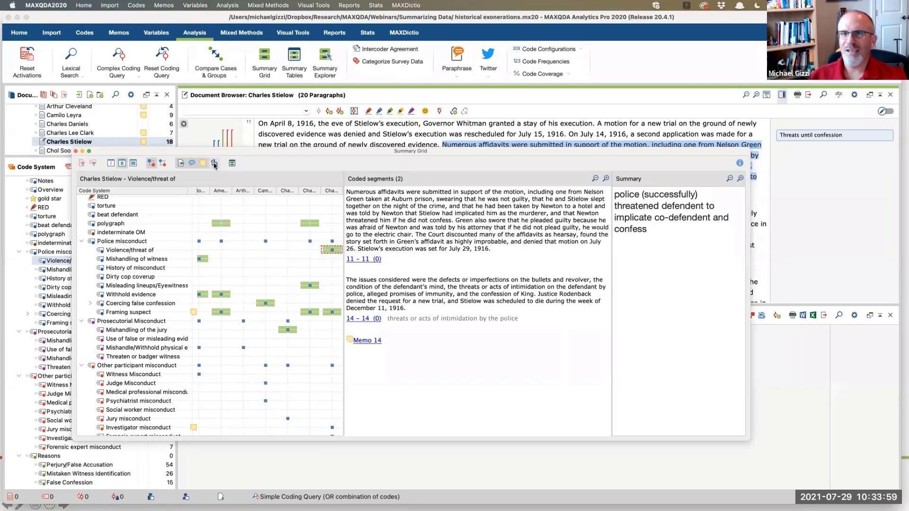
{"action": "left_click", "coordinate": [214, 164]}
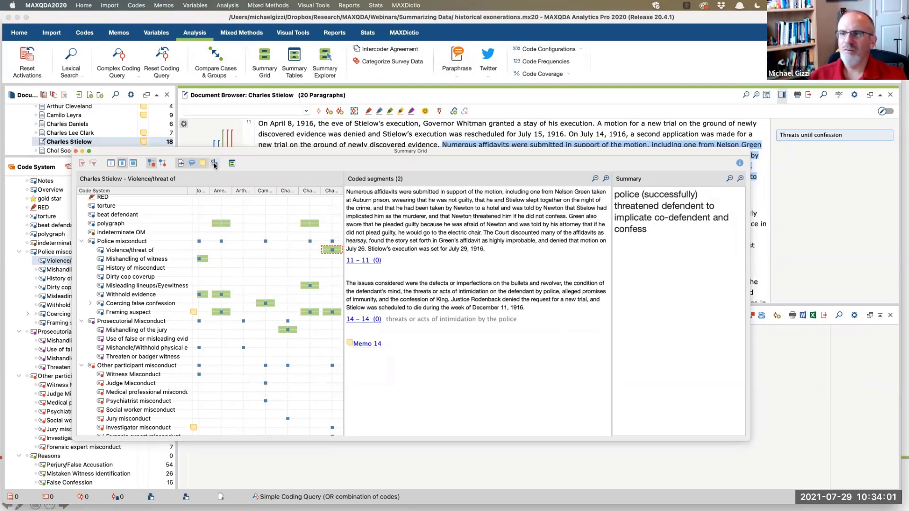
{"action": "left_click", "coordinate": [214, 164]}
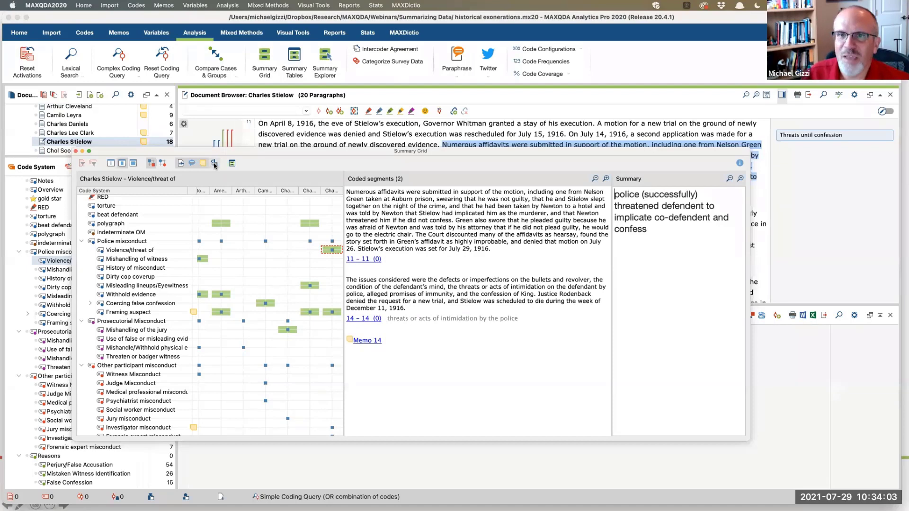
{"action": "left_click", "coordinate": [214, 164]}
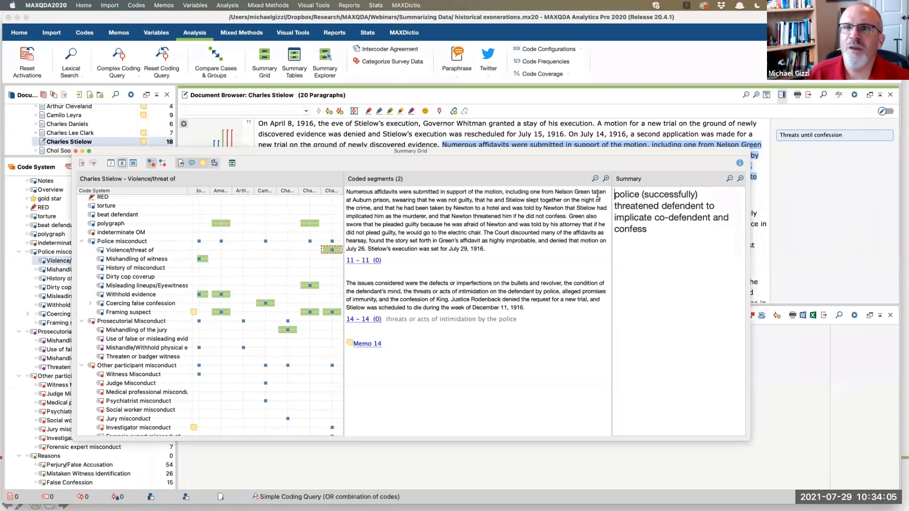
Step: Enlarge the coded segments' text by one zoom level and maximize the Summary Grid window
{"action": "left_click", "coordinate": [607, 179]}
{"action": "left_click", "coordinate": [607, 179]}
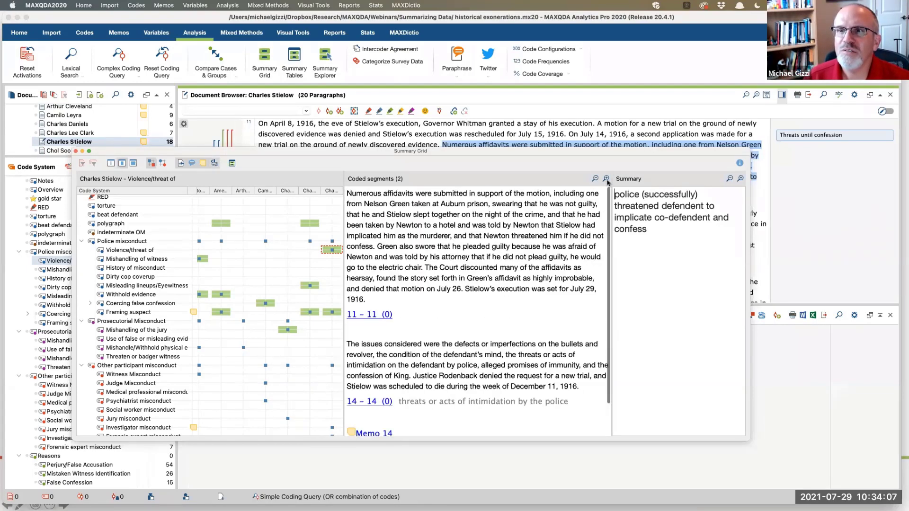
{"action": "left_click", "coordinate": [596, 179]}
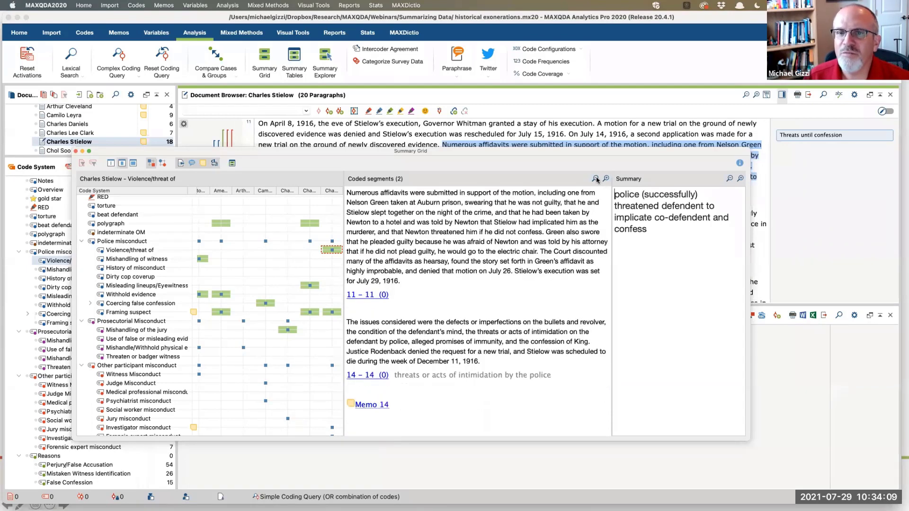
{"action": "left_click", "coordinate": [89, 152]}
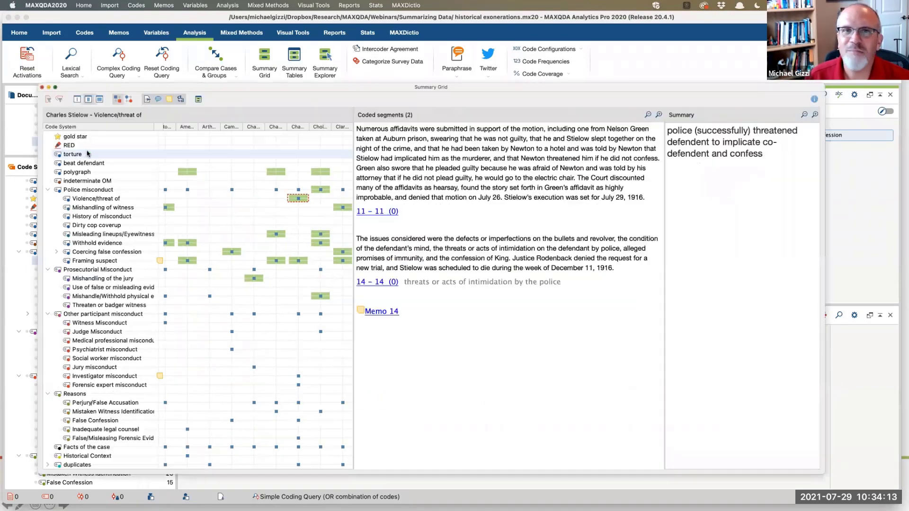
Step: Restore and close the Summary Grid window, and activate the Police misconduct code together with its subcodes
{"action": "left_click", "coordinate": [18, 16]}
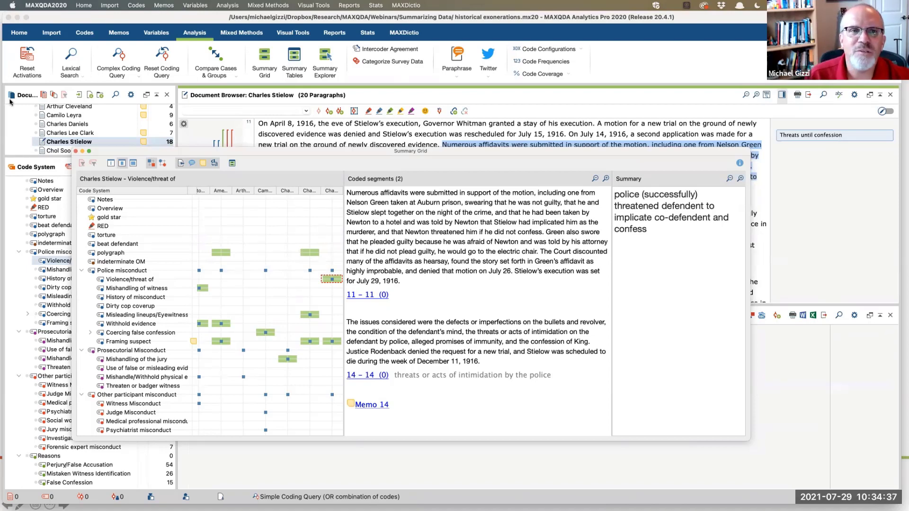
{"action": "left_click", "coordinate": [75, 152]}
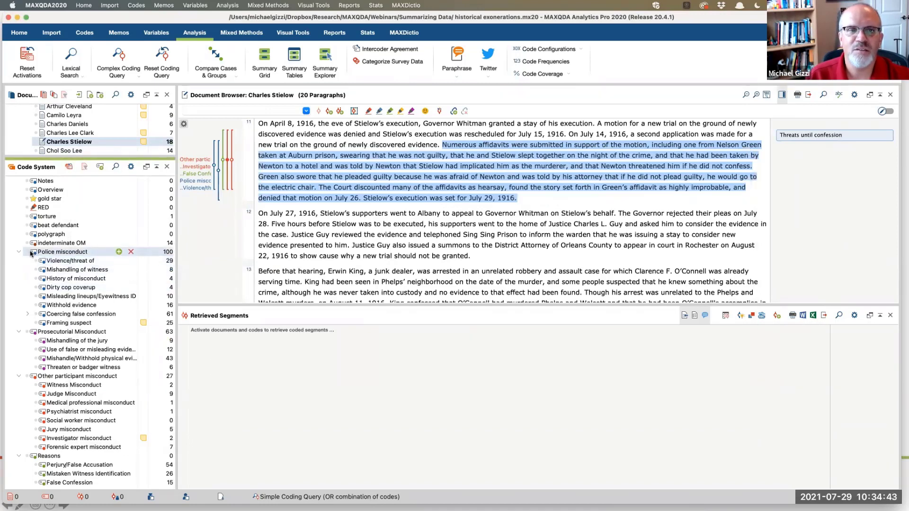
{"action": "left_click", "coordinate": [31, 252]}
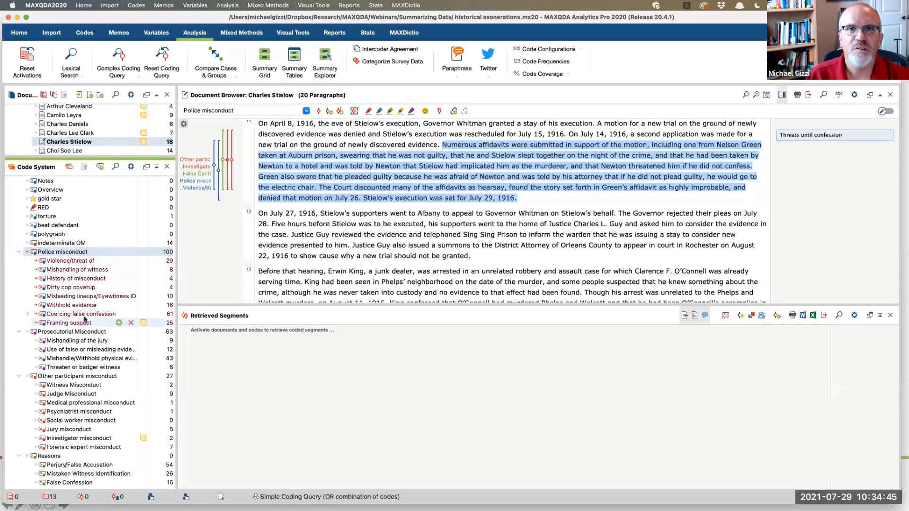
Step: Open the Summary Grid for the activated Police misconduct codes, look across its document columns, and close it
{"action": "left_click", "coordinate": [263, 62]}
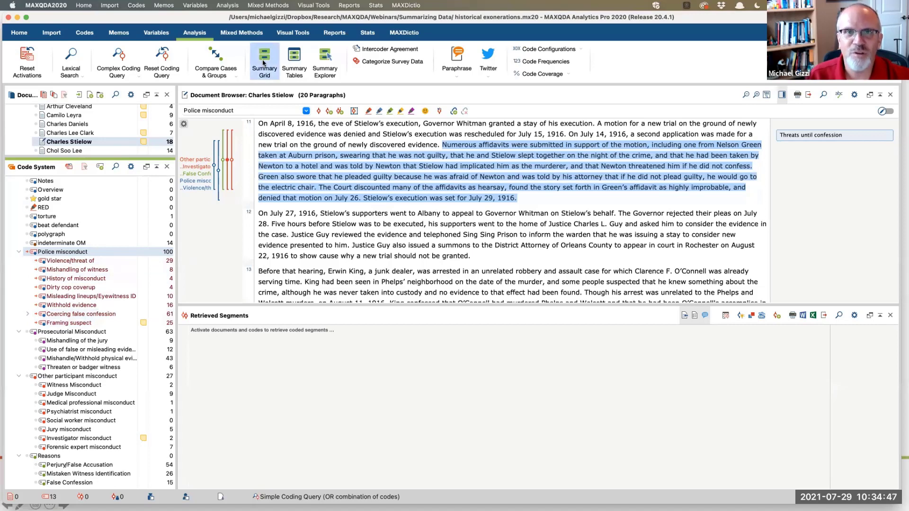
{"action": "scroll", "coordinate": [228, 242], "scroll_direction": "right", "scroll_amount": 5}
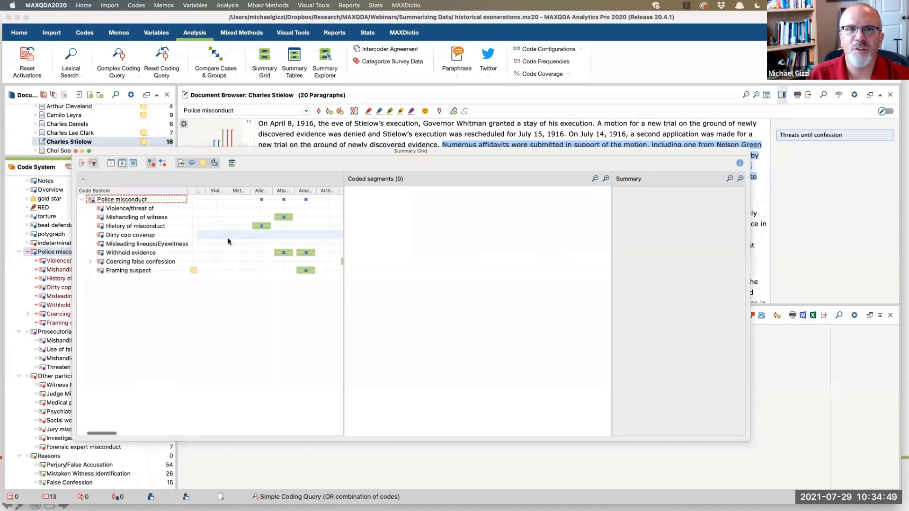
{"action": "scroll", "coordinate": [228, 241], "scroll_direction": "left", "scroll_amount": 5}
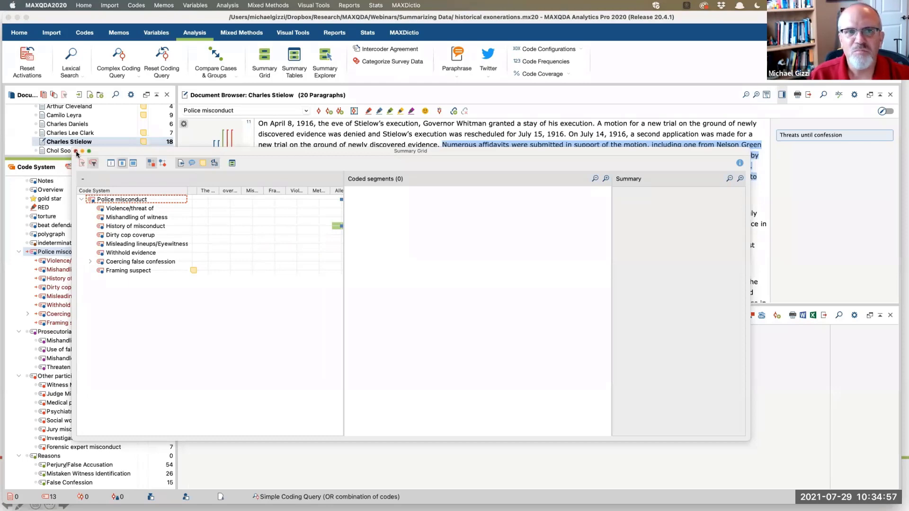
{"action": "left_click", "coordinate": [76, 152]}
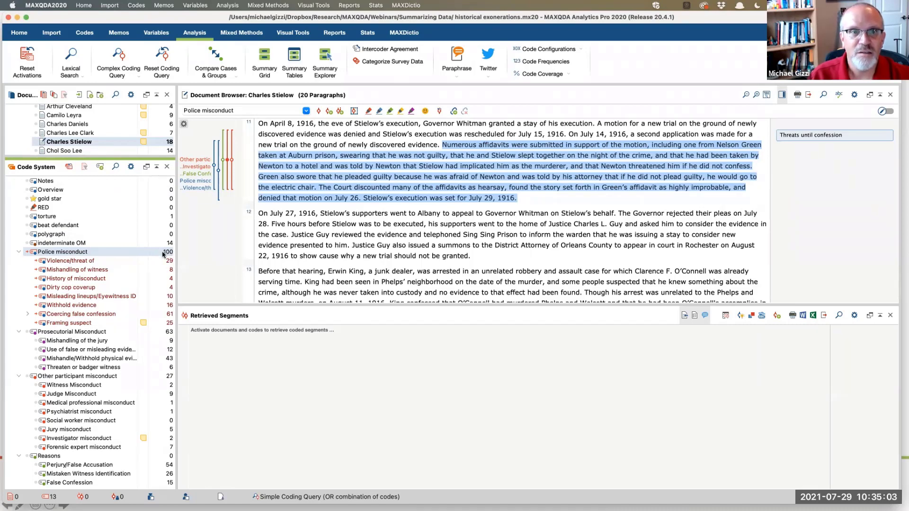
{"action": "right_click", "coordinate": [62, 254]}
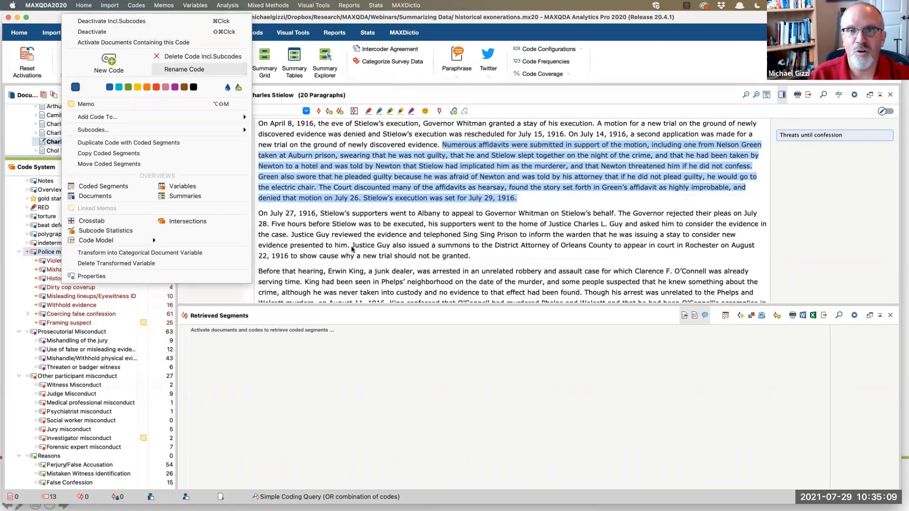
{"action": "key", "text": "Escape"}
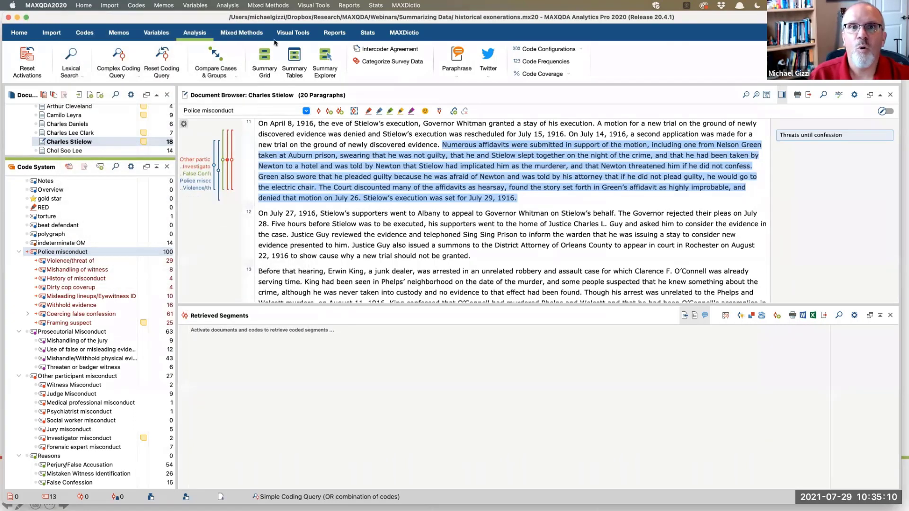
Step: Start activating documents by variables and remove the existing Police misconduct condition
{"action": "left_click", "coordinate": [251, 32]}
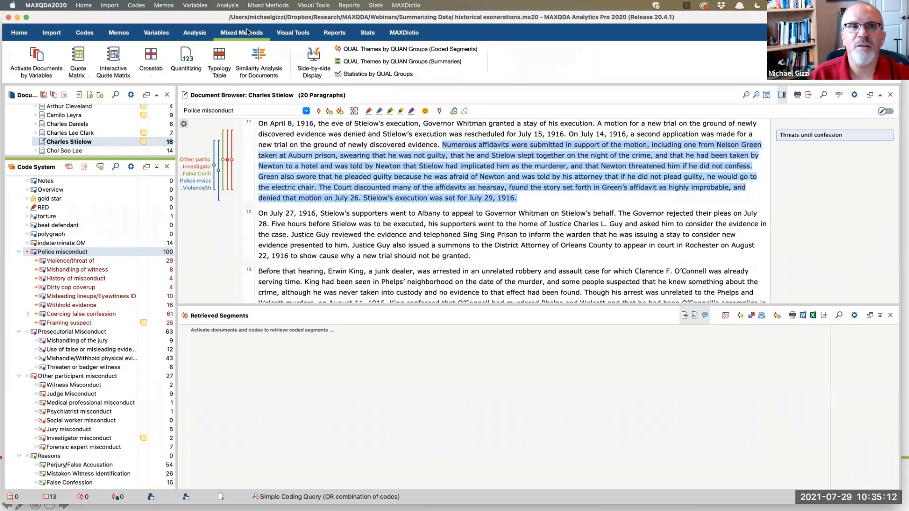
{"action": "left_click", "coordinate": [31, 63]}
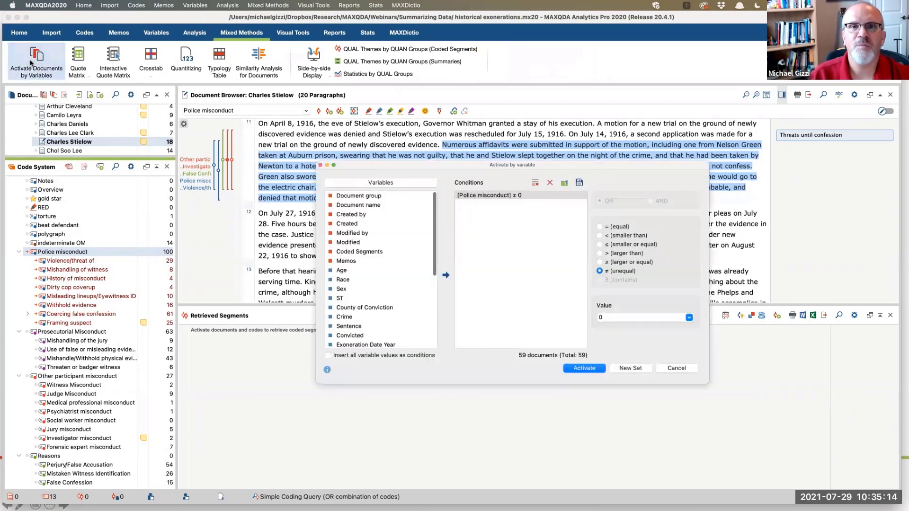
{"action": "left_click", "coordinate": [480, 197]}
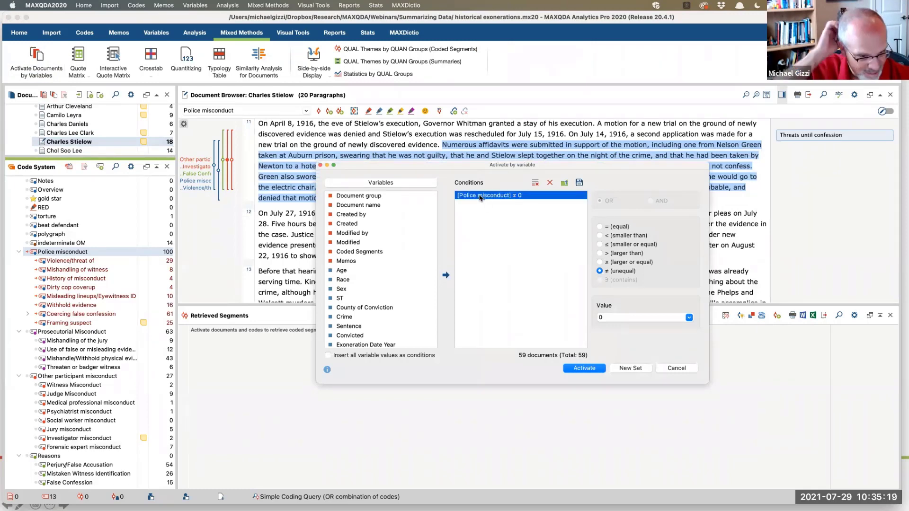
{"action": "key", "text": "BackSpace"}
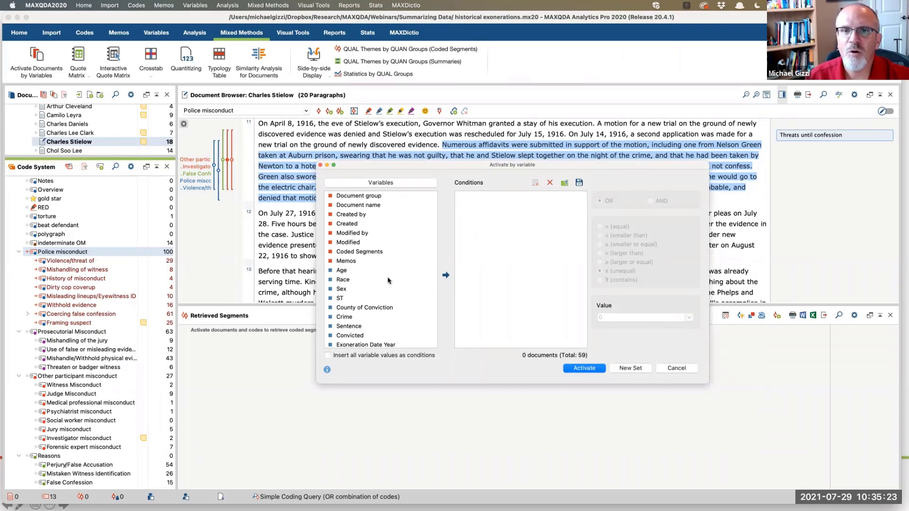
Step: Add the condition Police misconduct ≠ 0 and activate the matching documents
{"action": "scroll", "coordinate": [386, 284], "scroll_direction": "down", "scroll_amount": 5}
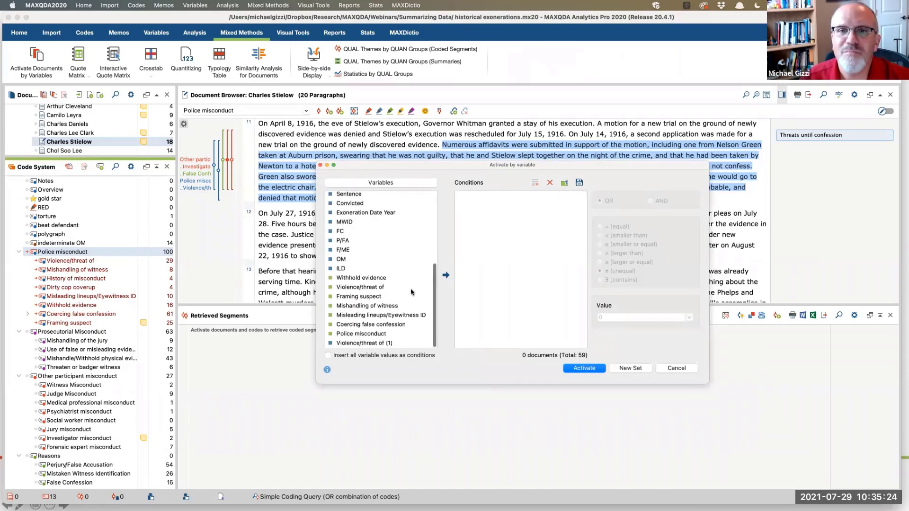
{"action": "left_click", "coordinate": [364, 334]}
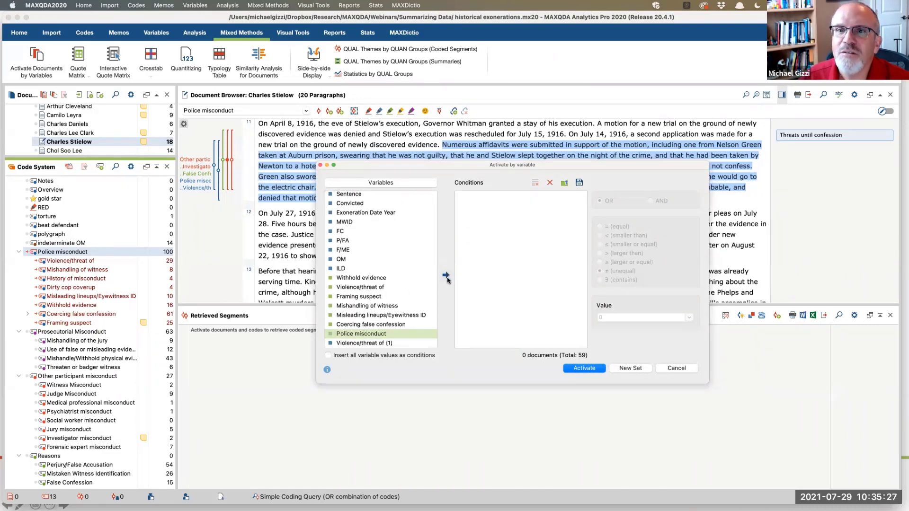
{"action": "left_click", "coordinate": [446, 276]}
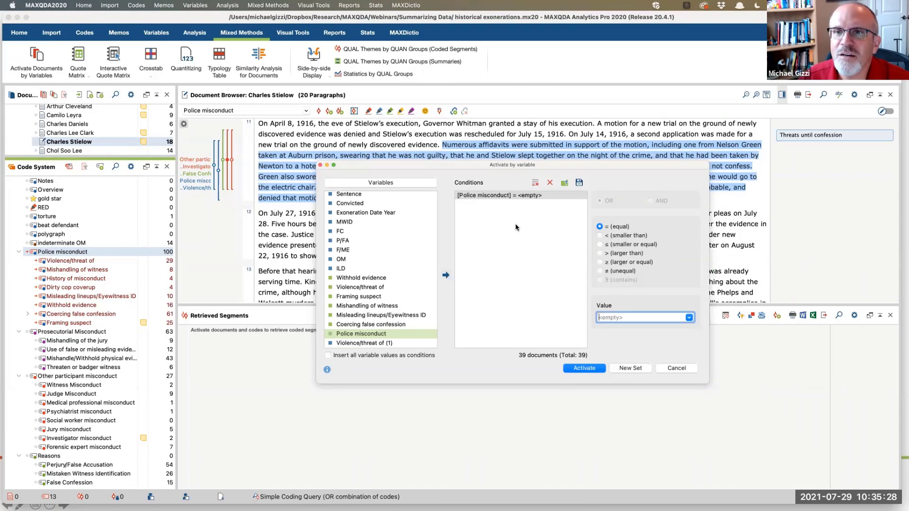
{"action": "left_click", "coordinate": [689, 318]}
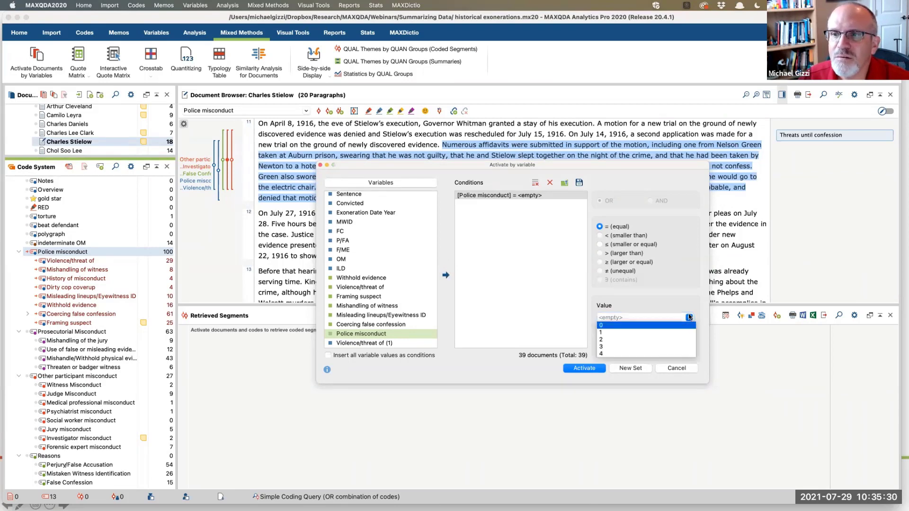
{"action": "left_click", "coordinate": [604, 326]}
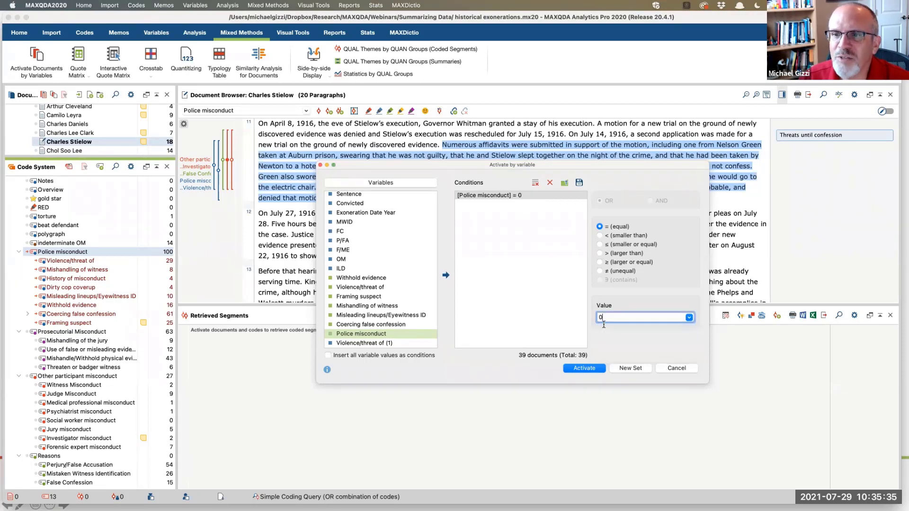
{"action": "left_click", "coordinate": [600, 271]}
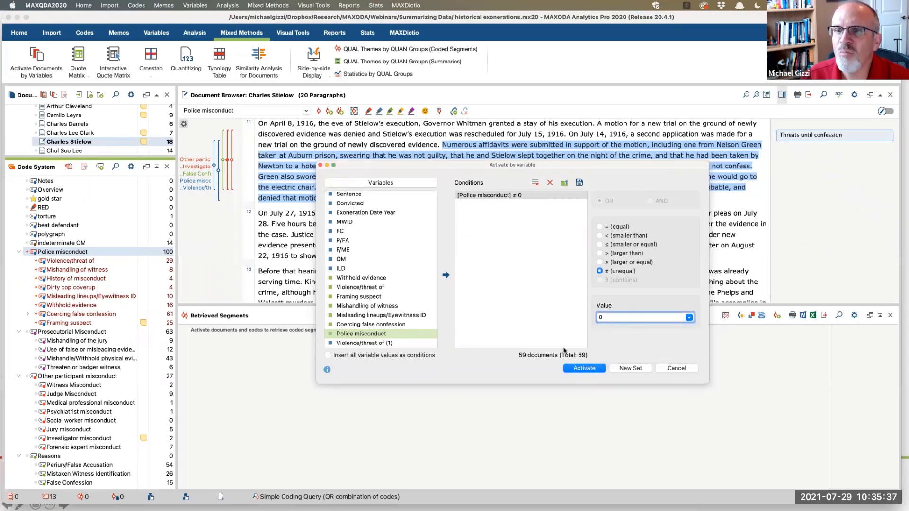
{"action": "left_click", "coordinate": [589, 370]}
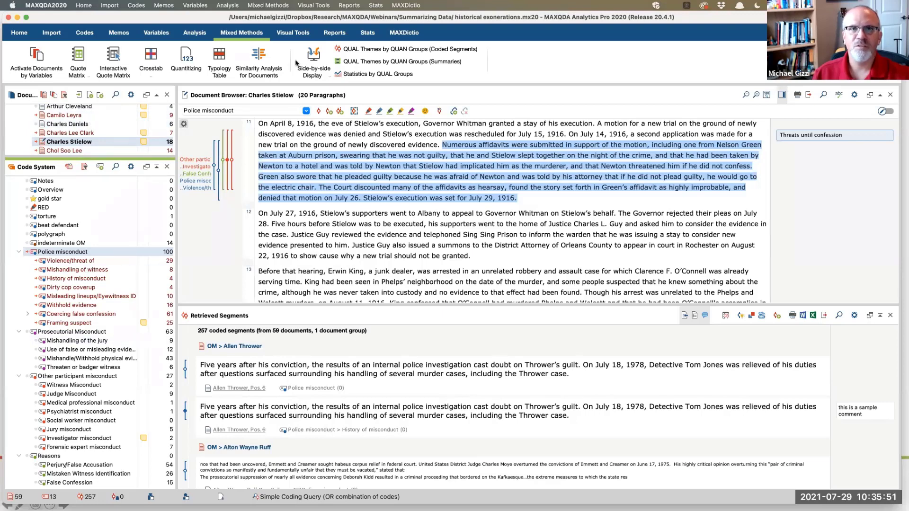
Step: Reopen the Summary Grid for the activated documents and codes and review which Police misconduct cells still lack a summary
{"action": "left_click", "coordinate": [197, 35]}
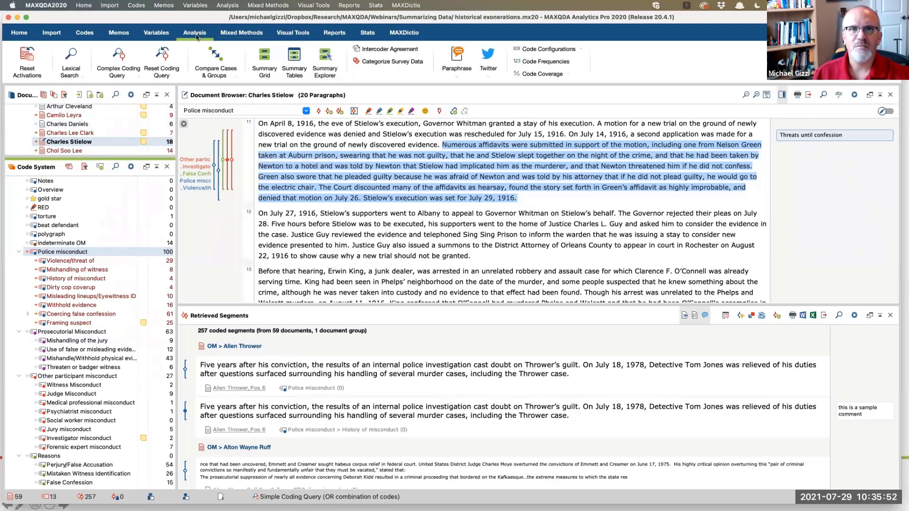
{"action": "left_click", "coordinate": [264, 61]}
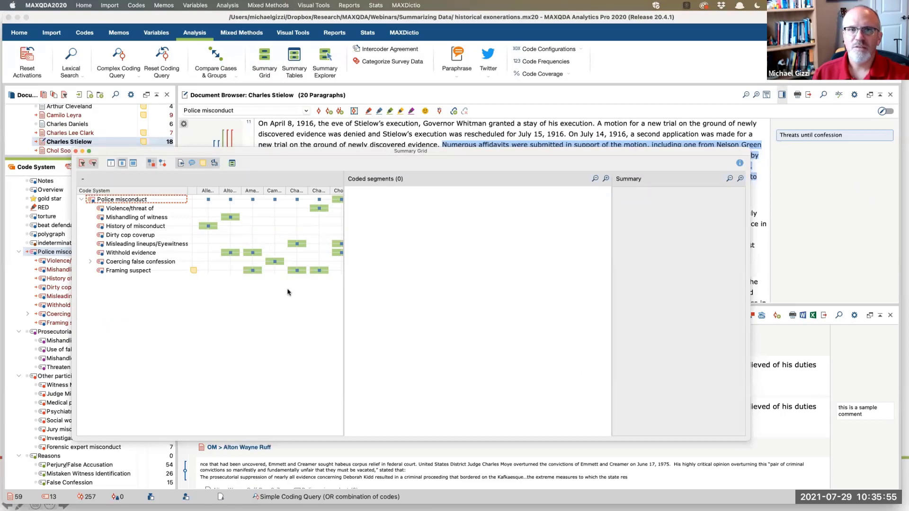
{"action": "scroll", "coordinate": [246, 239], "scroll_direction": "right", "scroll_amount": 10}
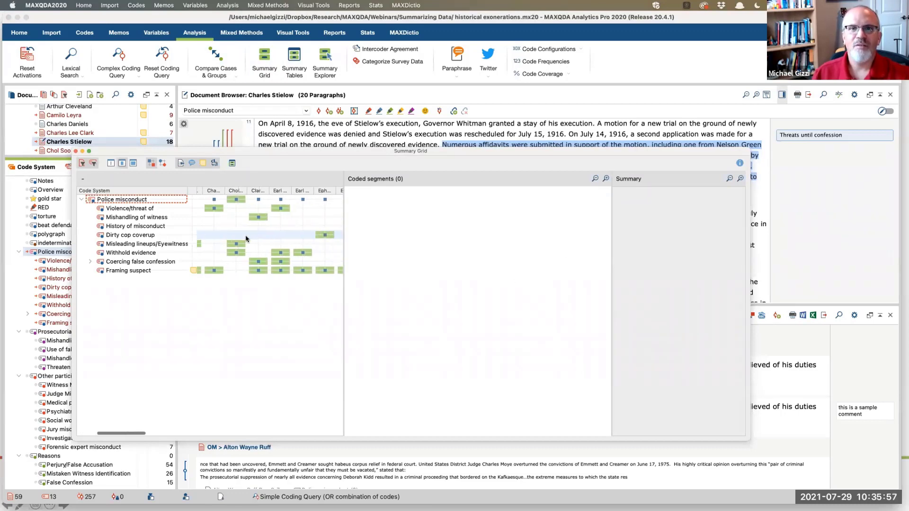
{"action": "scroll", "coordinate": [246, 238], "scroll_direction": "left", "scroll_amount": 10}
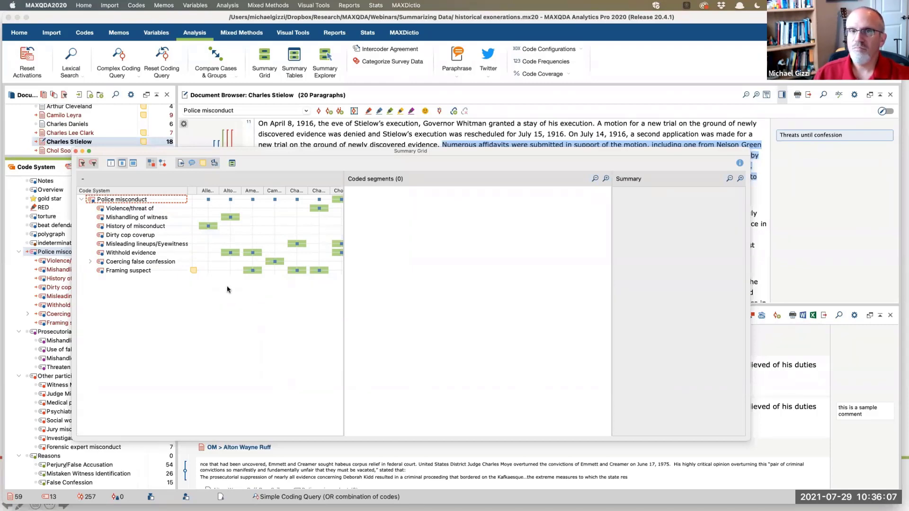
{"action": "scroll", "coordinate": [232, 263], "scroll_direction": "right", "scroll_amount": 10}
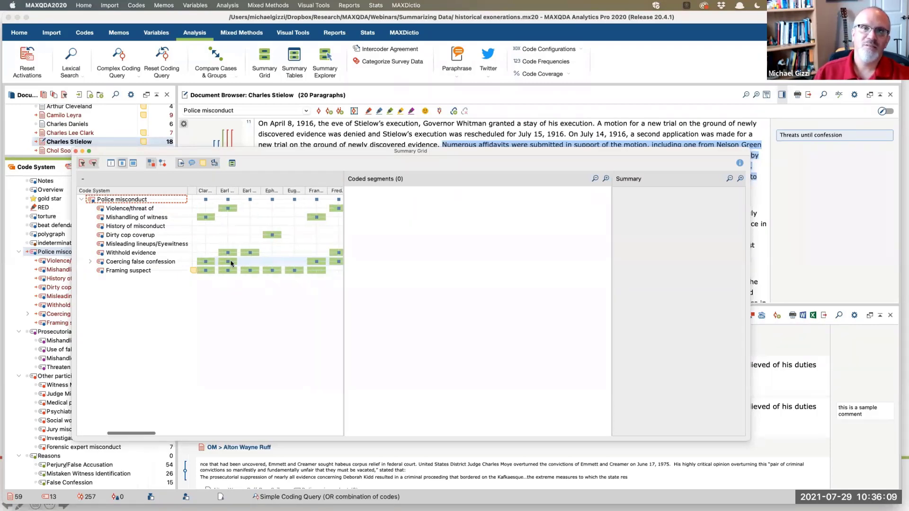
{"action": "scroll", "coordinate": [231, 264], "scroll_direction": "right", "scroll_amount": 10}
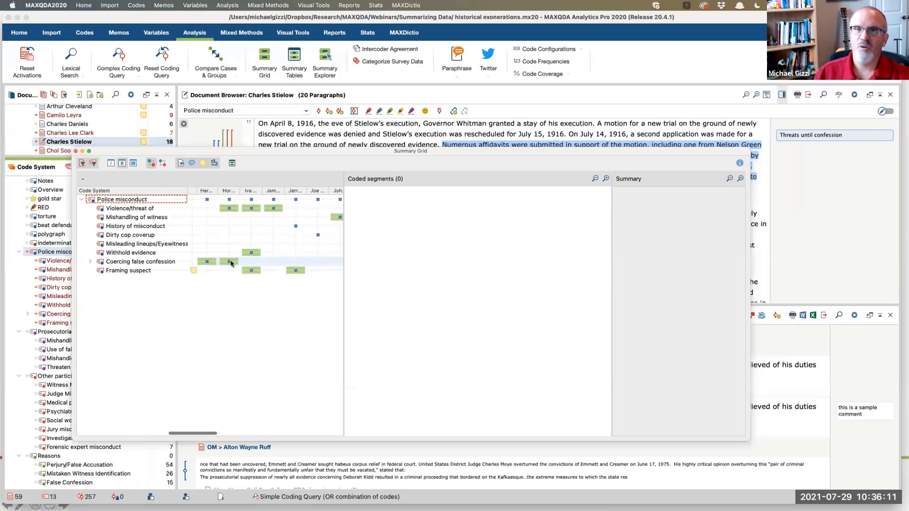
{"action": "scroll", "coordinate": [231, 263], "scroll_direction": "right", "scroll_amount": 3}
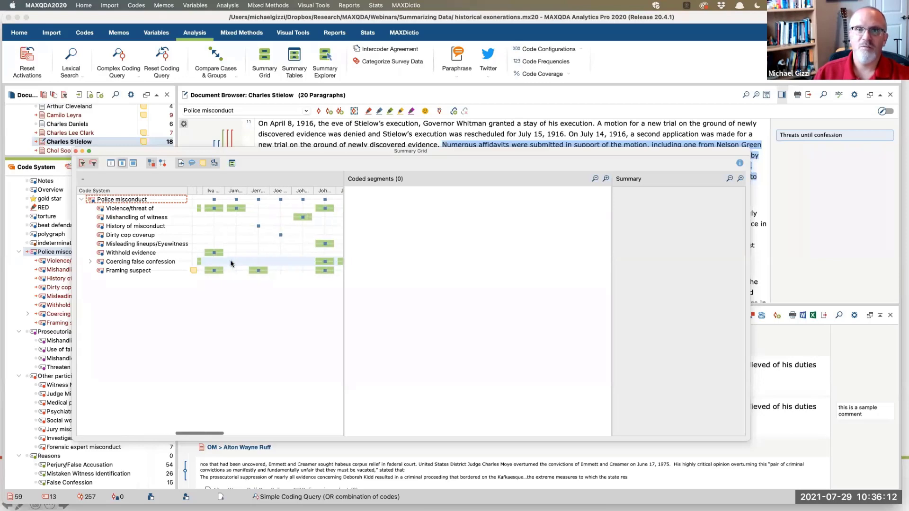
Step: Write the summary "inconsistency in testimony and statements by commissioner...." for the coded History of misconduct cell that still lacks one
{"action": "left_click", "coordinate": [259, 227]}
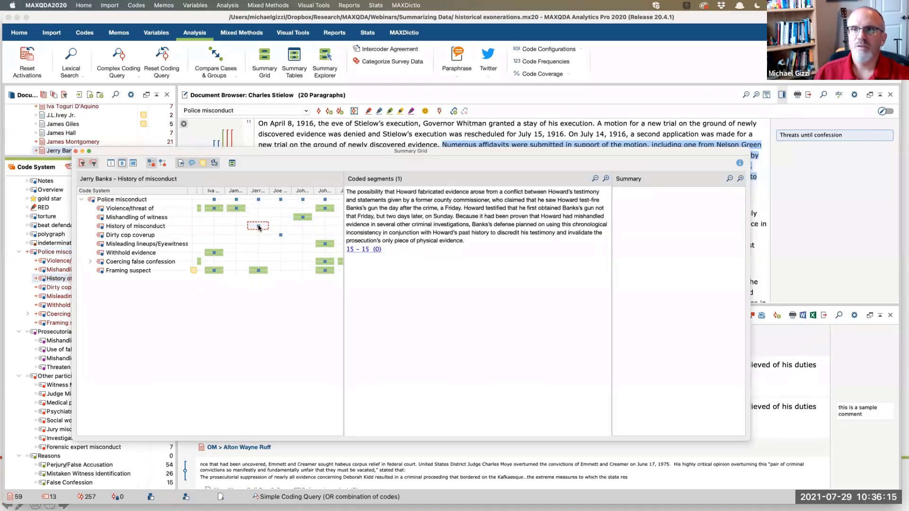
{"action": "left_click", "coordinate": [644, 198]}
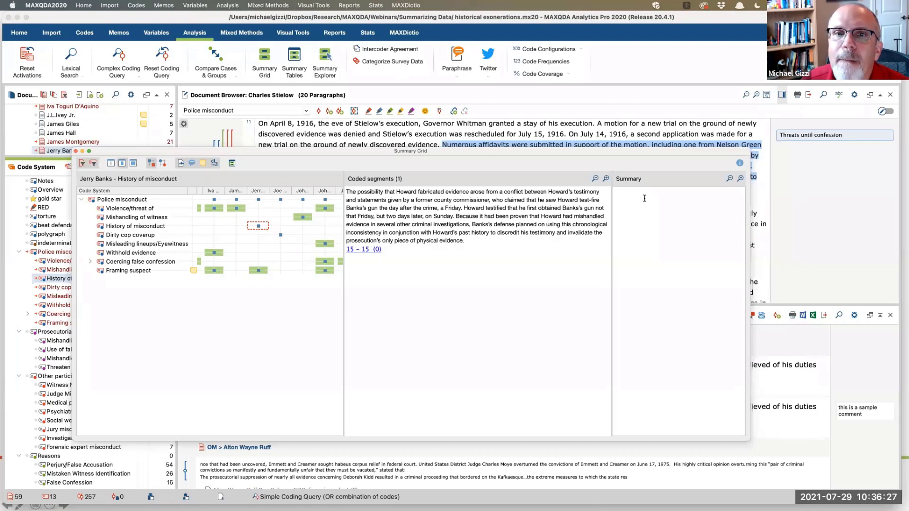
{"action": "left_click", "coordinate": [645, 199]}
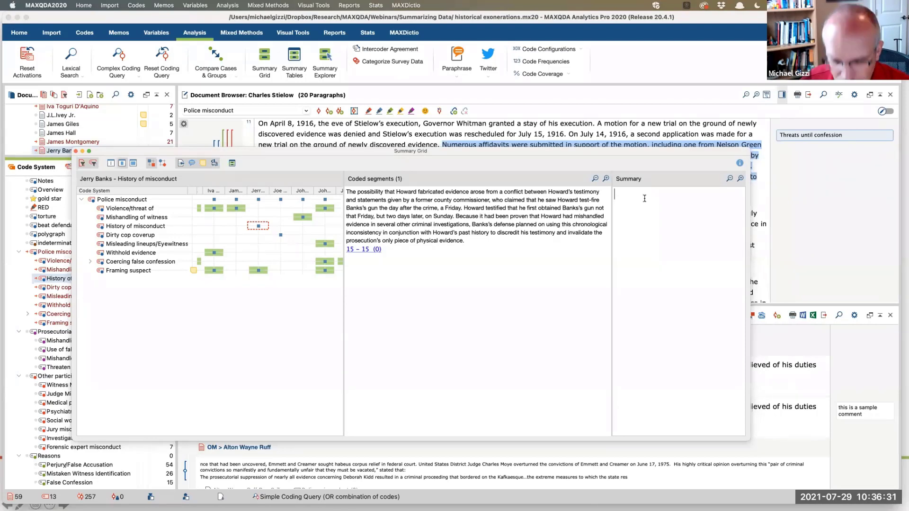
{"action": "type", "text": "inconsis"}
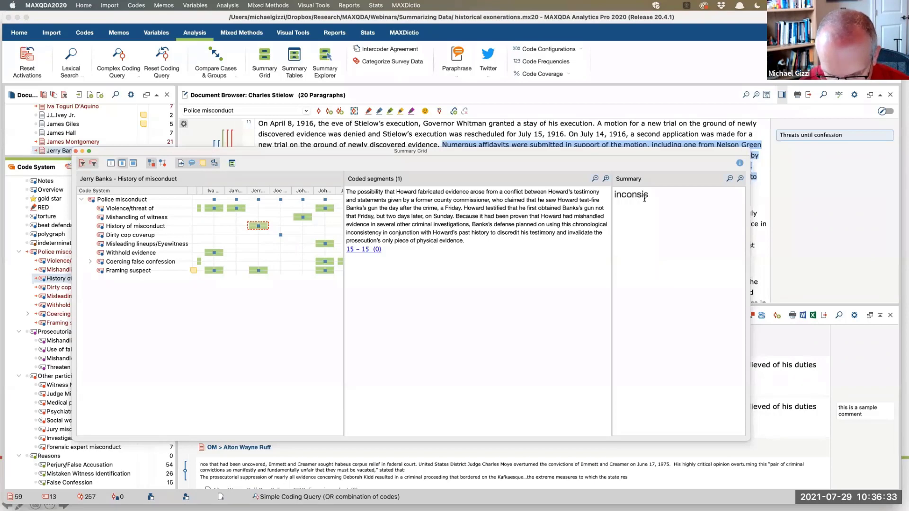
{"action": "type", "text": "tency "}
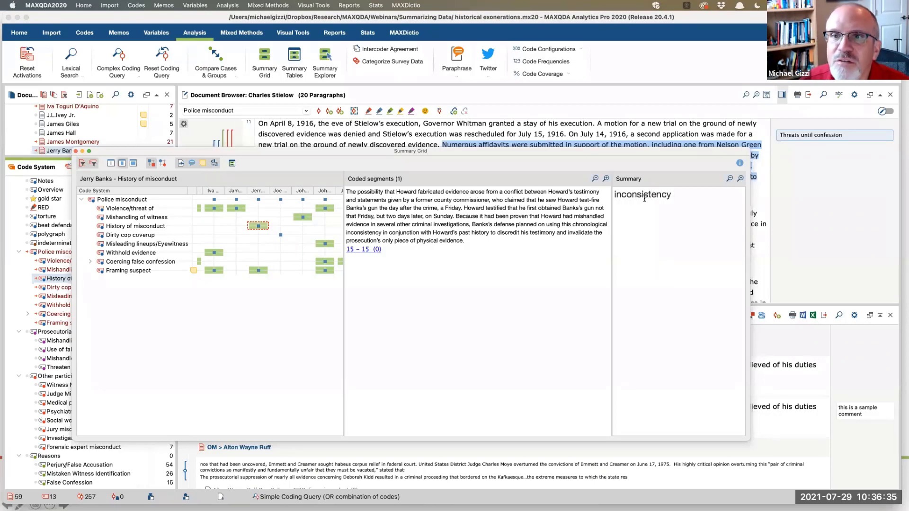
{"action": "type", "text": "in trstimony and"}
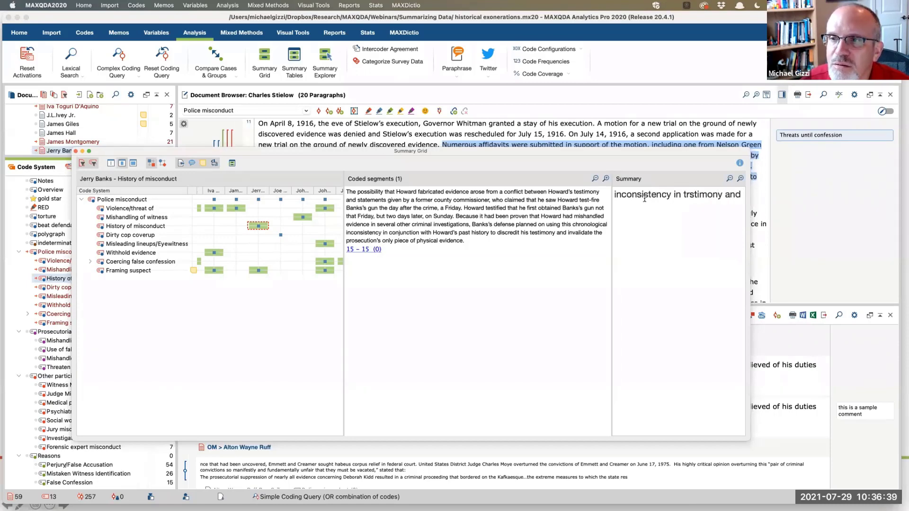
{"action": "key", "text": "BackSpace"}
{"action": "key", "text": "BackSpace"}
{"action": "key", "text": "BackSpace"}
{"action": "key", "text": "BackSpace"}
{"action": "key", "text": "BackSpace"}
{"action": "key", "text": "BackSpace"}
{"action": "key", "text": "BackSpace"}
{"action": "key", "text": "BackSpace"}
{"action": "key", "text": "BackSpace"}
{"action": "key", "text": "BackSpace"}
{"action": "key", "text": "BackSpace"}
{"action": "key", "text": "BackSpace"}
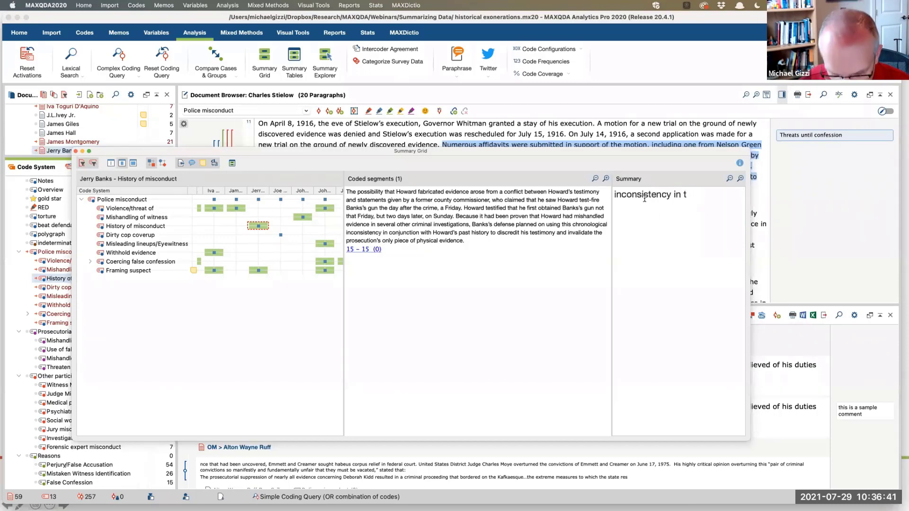
{"action": "type", "text": "estimony and"}
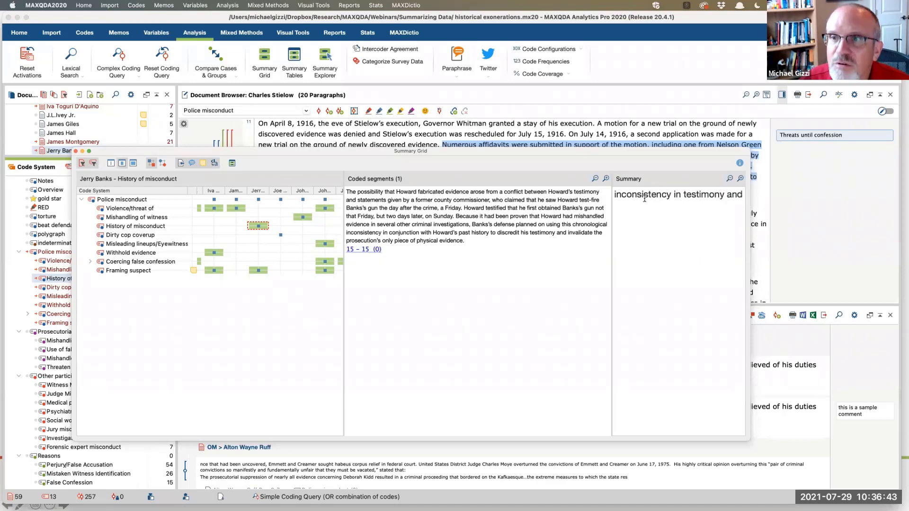
{"action": "type", "text": " statee"}
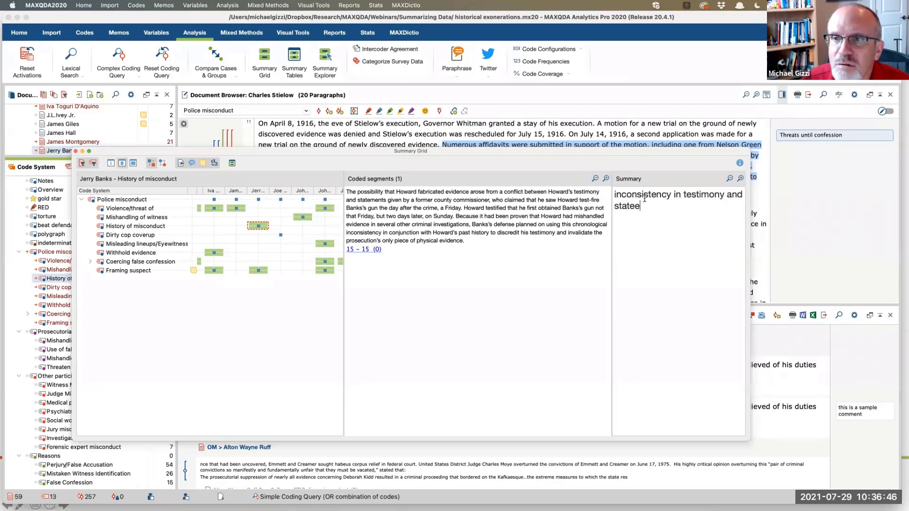
{"action": "key", "text": "BackSpace"}
{"action": "type", "text": "me"}
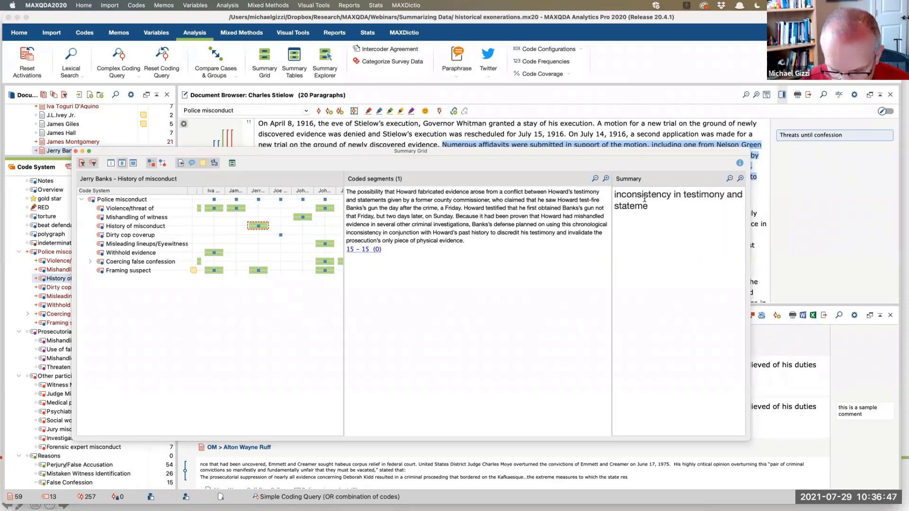
{"action": "type", "text": "nts by yo"}
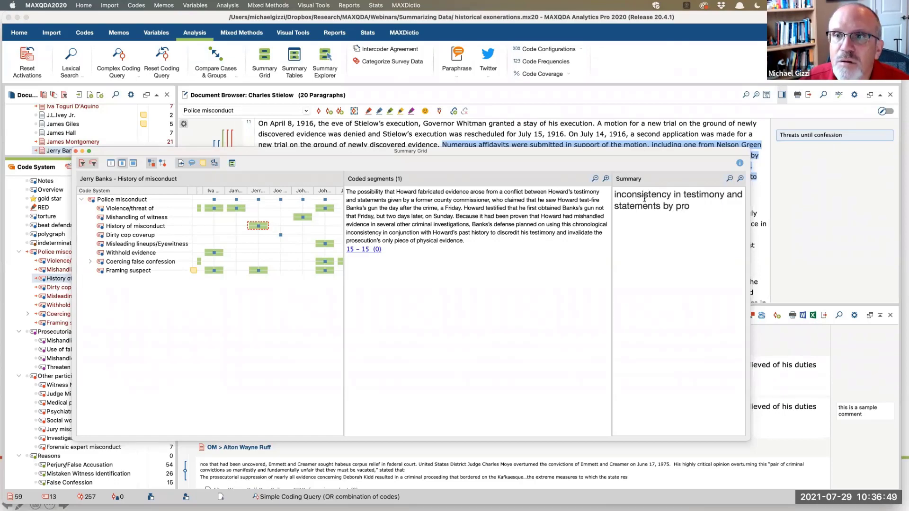
{"action": "key", "text": "BackSpace"}
{"action": "key", "text": "BackSpace"}
{"action": "type", "text": "comm"}
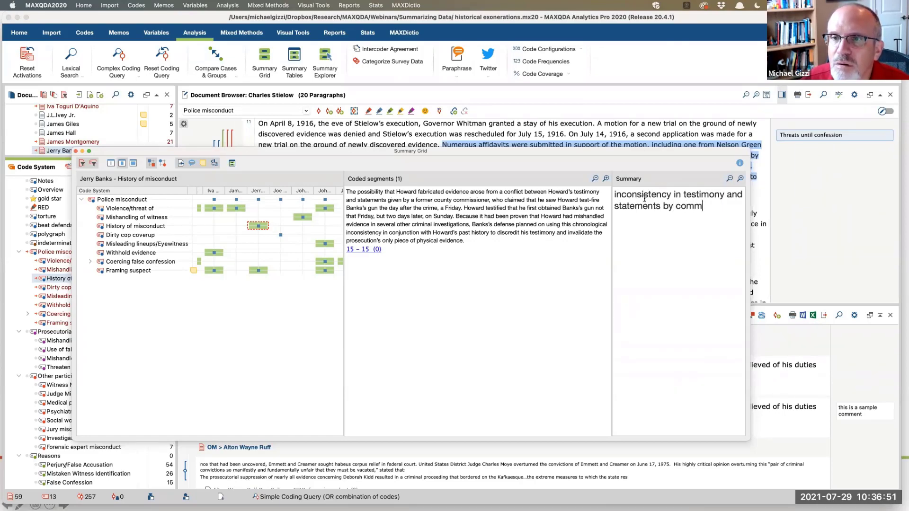
{"action": "type", "text": "issioner...."}
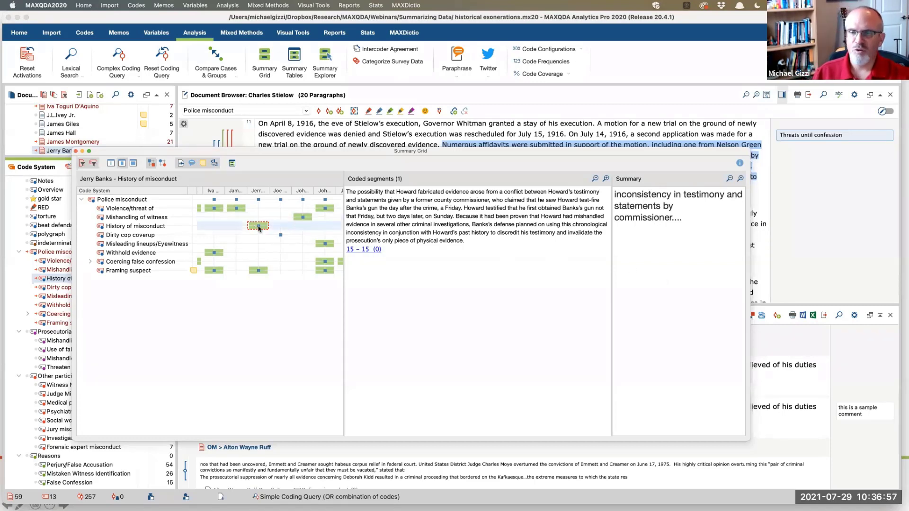
{"action": "mouse_move", "coordinate": [258, 229]}
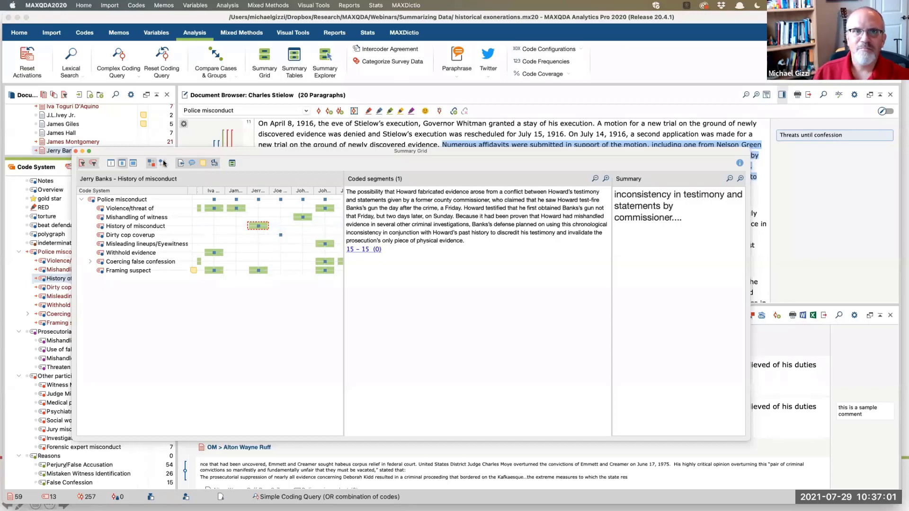
Step: Try the widest document columns and the display of all codes in the Summary Grid, restoring the previous column width and activated-codes-only view
{"action": "left_click", "coordinate": [132, 164]}
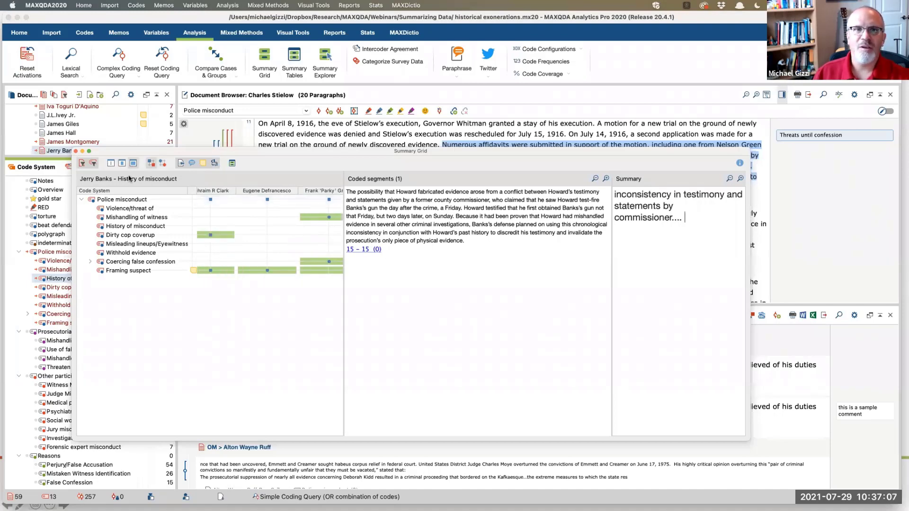
{"action": "left_click", "coordinate": [122, 163]}
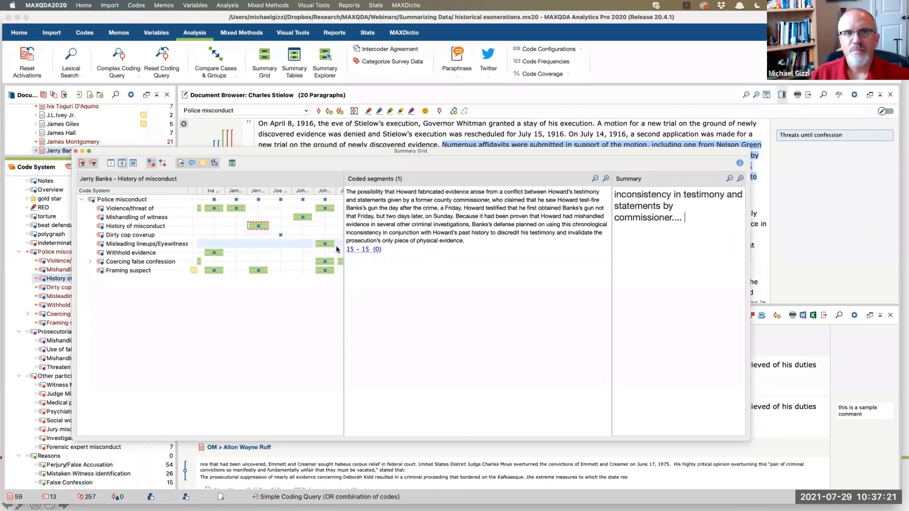
{"action": "left_click", "coordinate": [93, 163]}
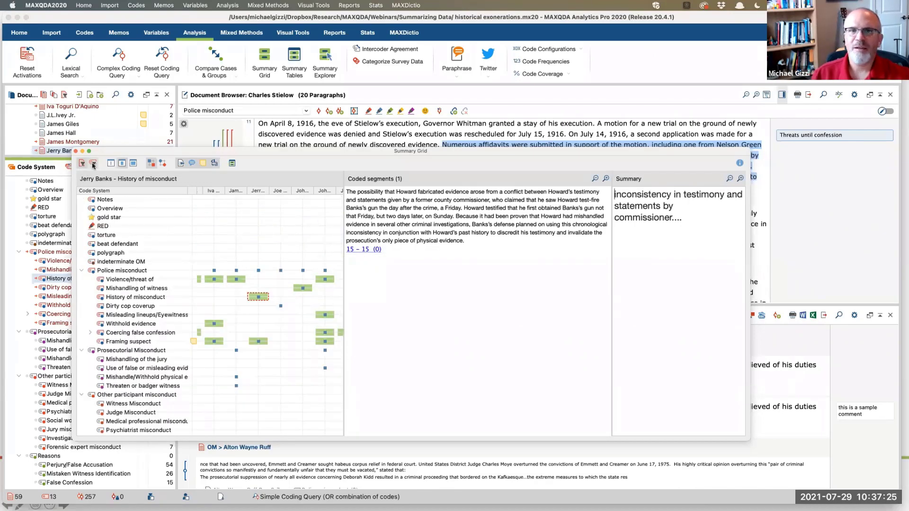
{"action": "left_click", "coordinate": [93, 163]}
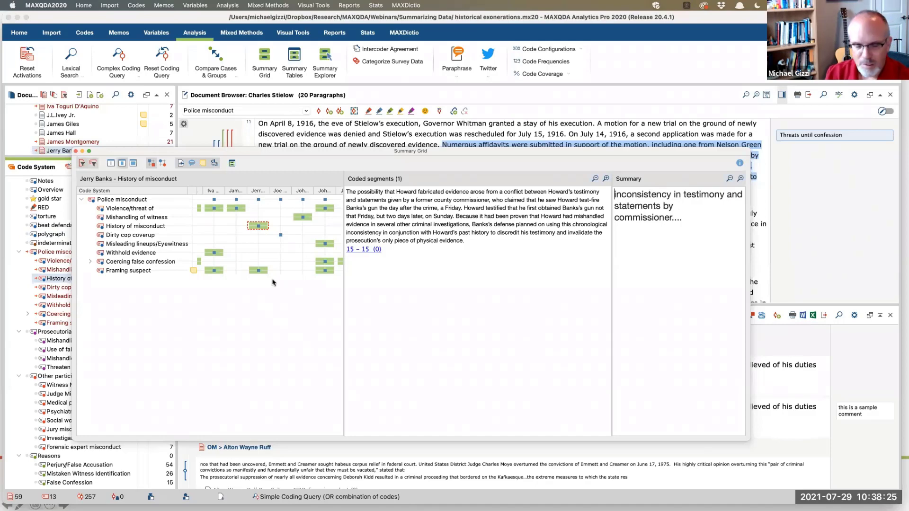
{"action": "key", "text": "super+Tab"}
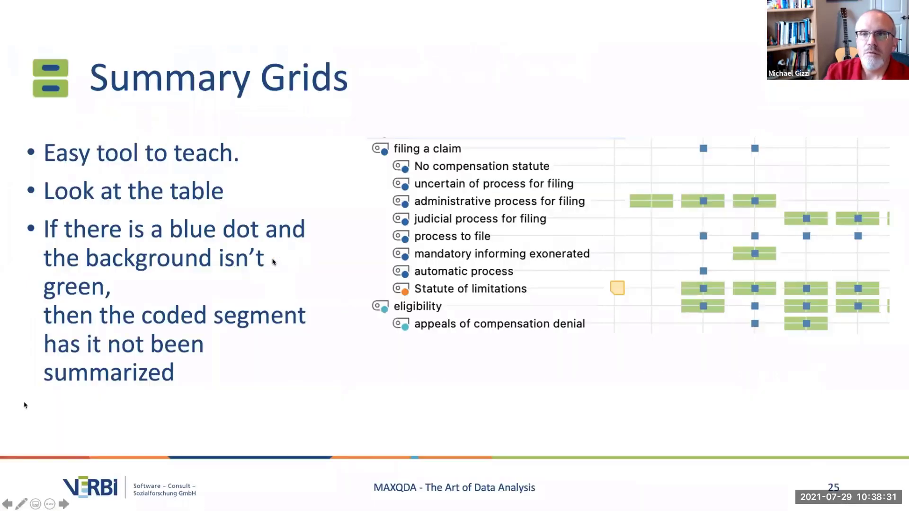
{"action": "key", "text": "Right"}
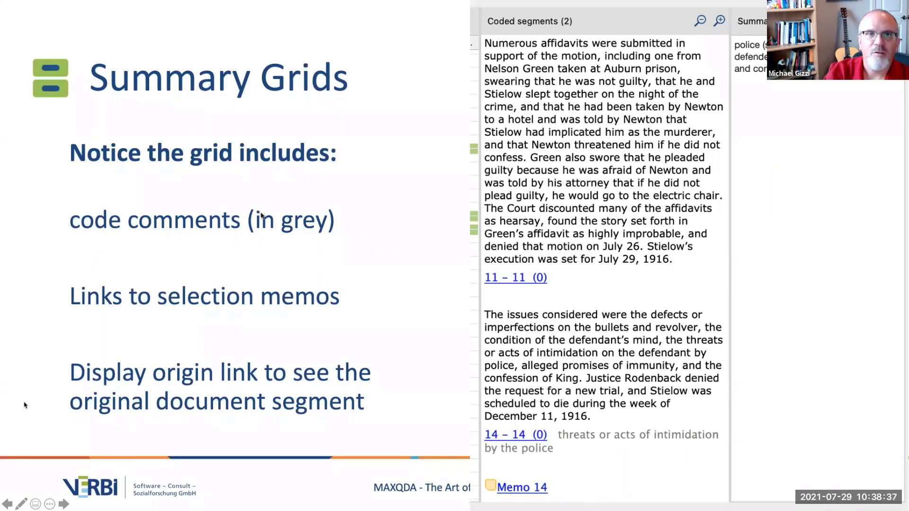
{"action": "key", "text": "Right"}
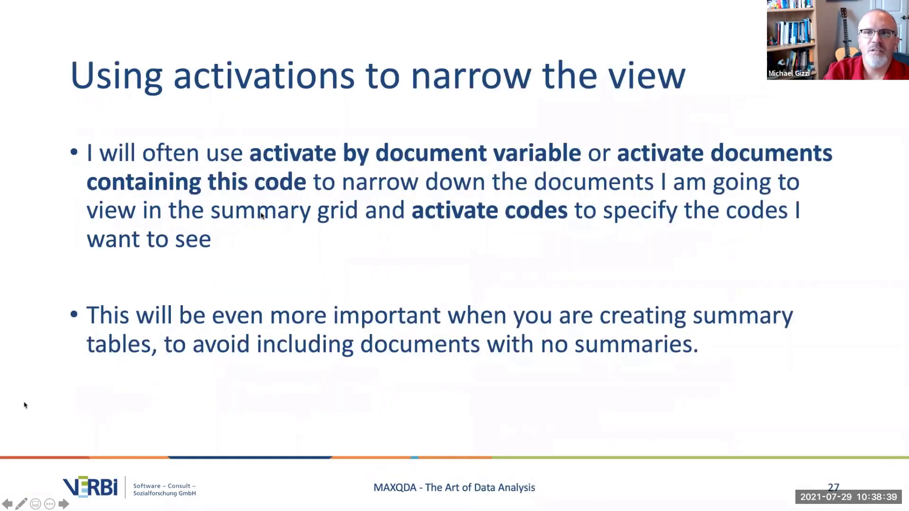
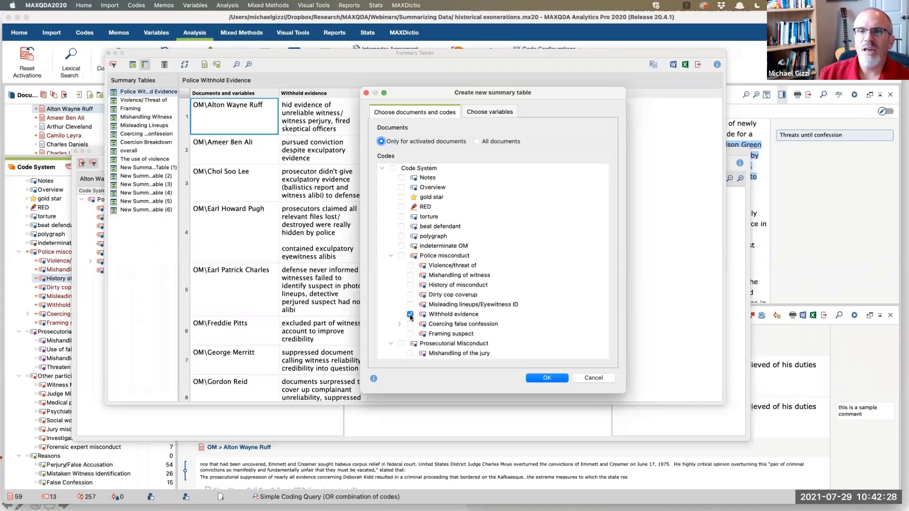
Step: Create a new summary table for only the activated documents with the Withhold evidence code and look through its rows for empty summaries
{"action": "left_click", "coordinate": [557, 379]}
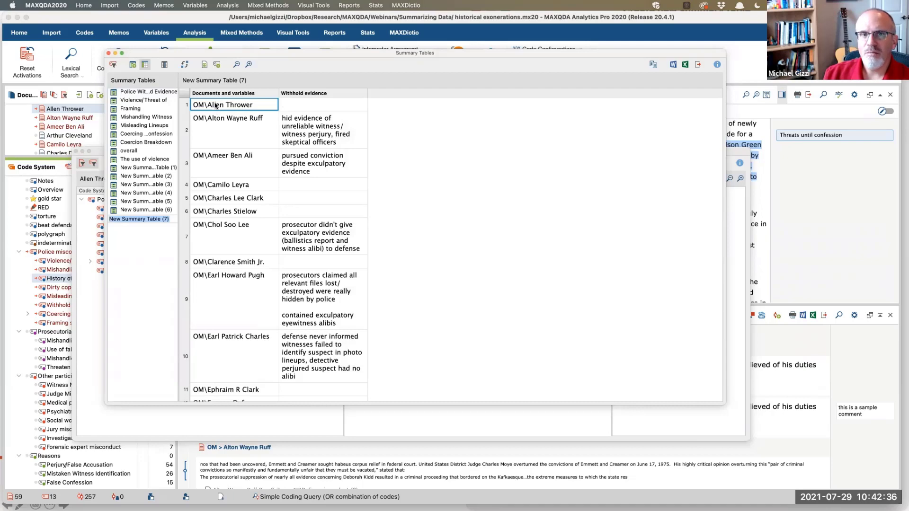
{"action": "scroll", "coordinate": [226, 303], "scroll_direction": "down", "scroll_amount": 3}
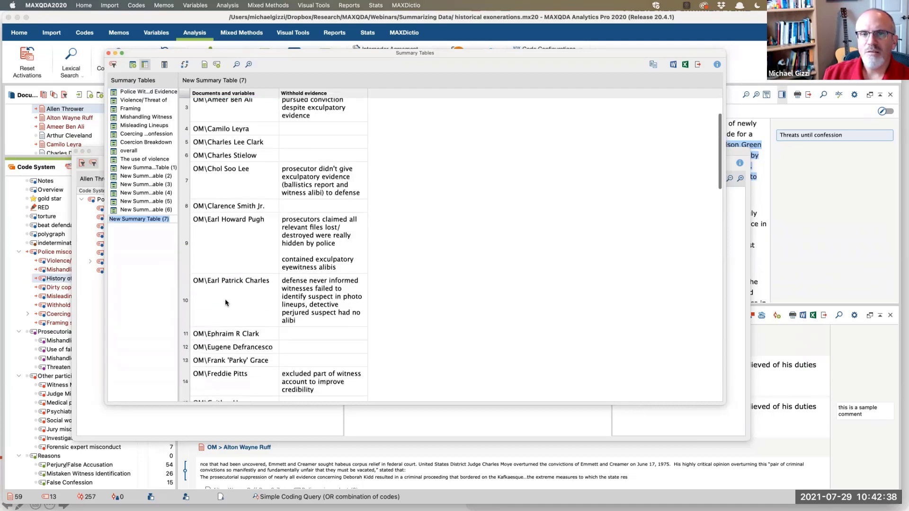
{"action": "scroll", "coordinate": [226, 303], "scroll_direction": "down", "scroll_amount": 15}
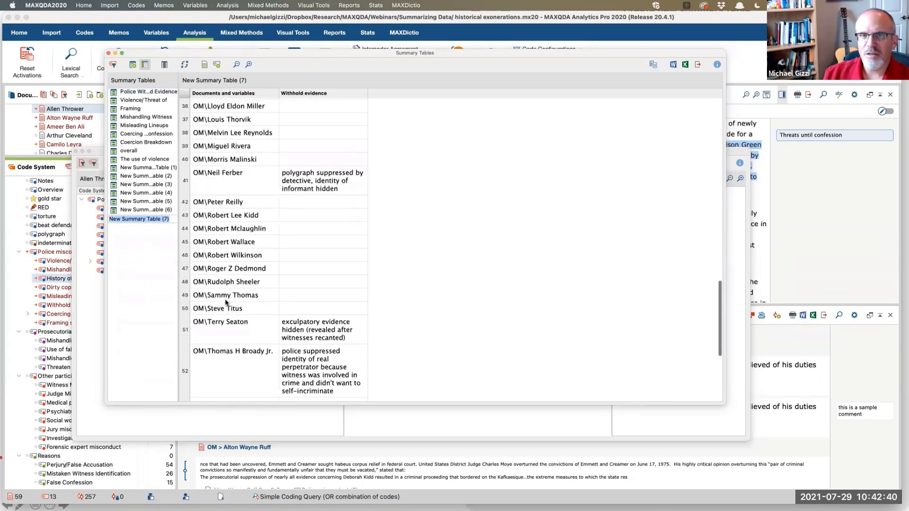
{"action": "scroll", "coordinate": [225, 303], "scroll_direction": "down", "scroll_amount": 3}
{"action": "scroll", "coordinate": [225, 303], "scroll_direction": "up", "scroll_amount": 20}
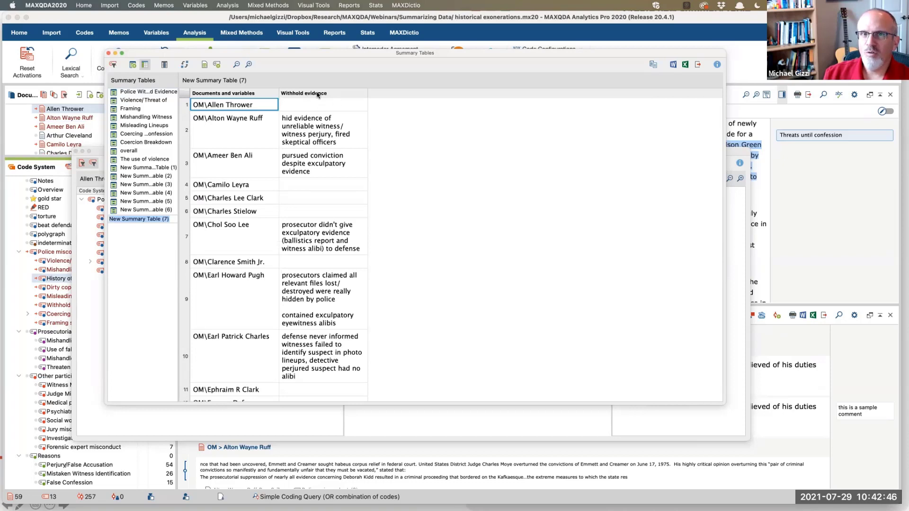
{"action": "scroll", "coordinate": [304, 169], "scroll_direction": "down", "scroll_amount": 1}
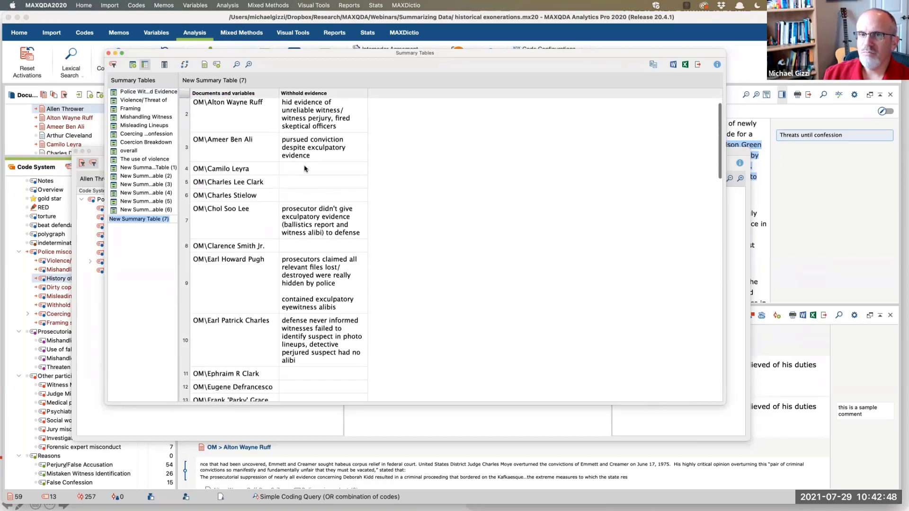
{"action": "scroll", "coordinate": [305, 168], "scroll_direction": "down", "scroll_amount": 10}
{"action": "scroll", "coordinate": [306, 169], "scroll_direction": "up", "scroll_amount": 6}
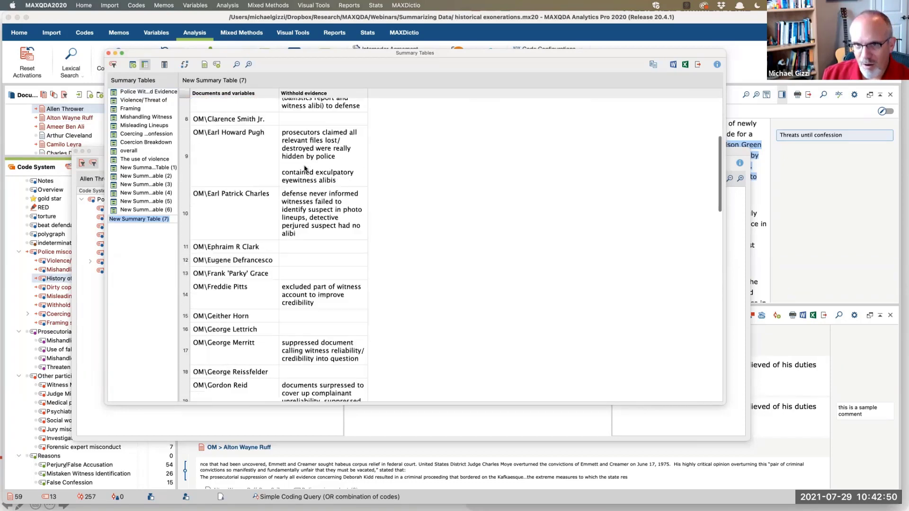
{"action": "scroll", "coordinate": [304, 169], "scroll_direction": "up", "scroll_amount": 4}
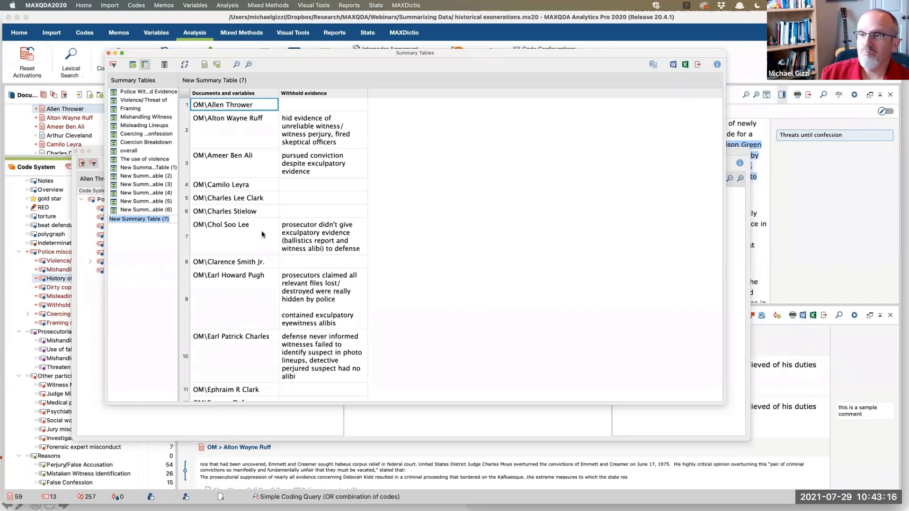
Step: Reset all document and code activations in the project
{"action": "left_click_drag", "start_coordinate": [280, 56], "coordinate": [325, 55]}
{"action": "left_click", "coordinate": [27, 58]}
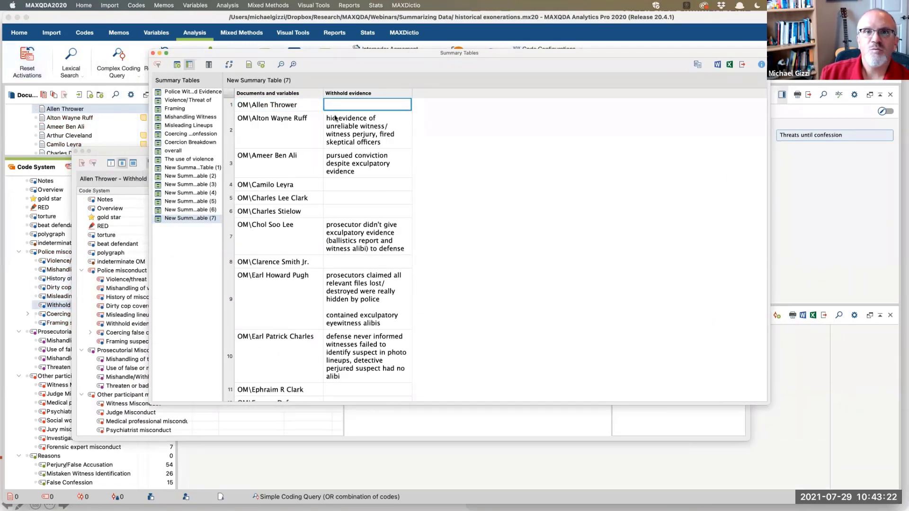
Step: Close the Summary Grid and move the Summary Tables window clear of the Code System
{"action": "left_click", "coordinate": [58, 306]}
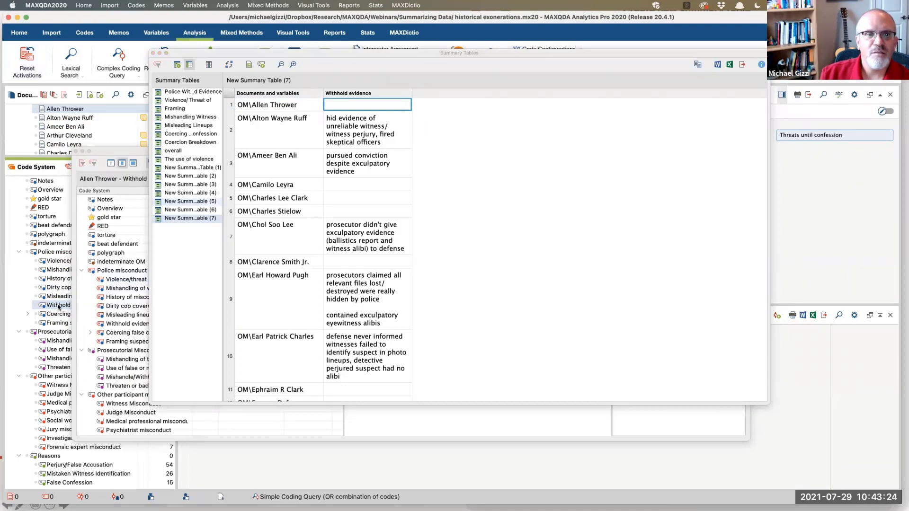
{"action": "left_click", "coordinate": [145, 155]}
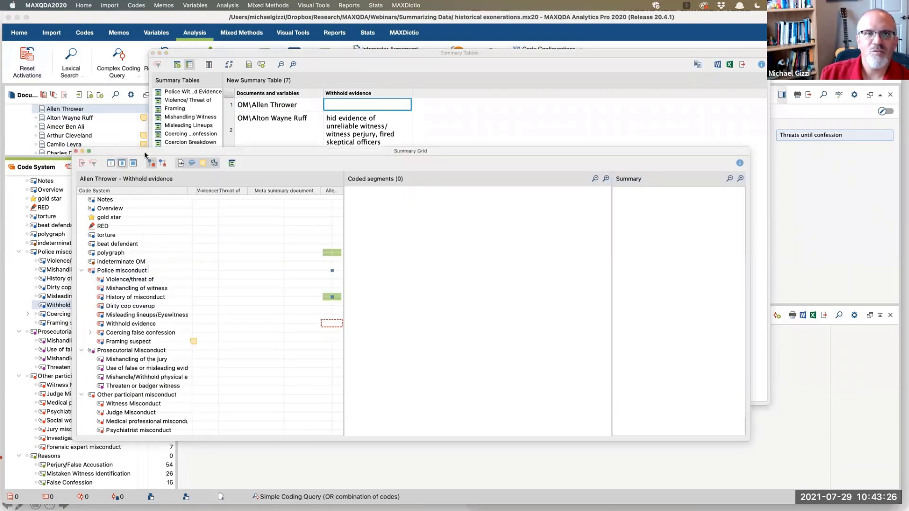
{"action": "left_click_drag", "start_coordinate": [144, 154], "coordinate": [201, 151]}
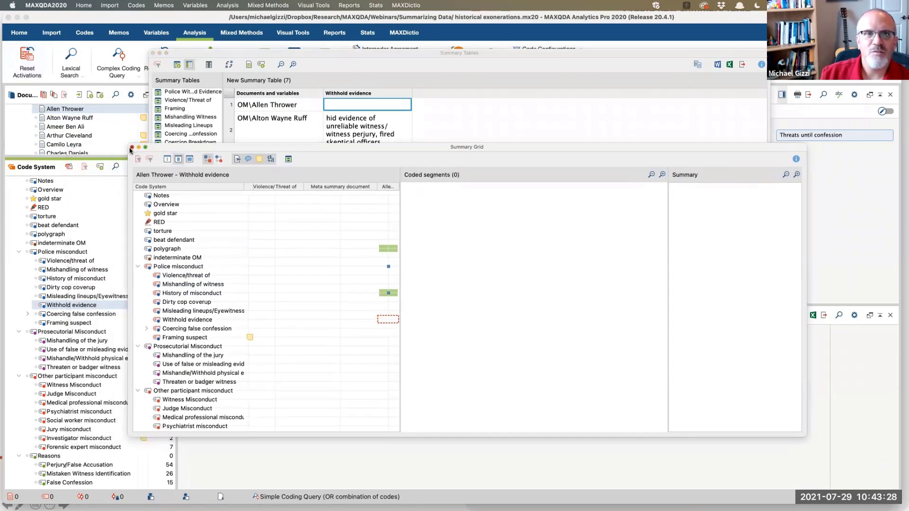
{"action": "left_click", "coordinate": [131, 148]}
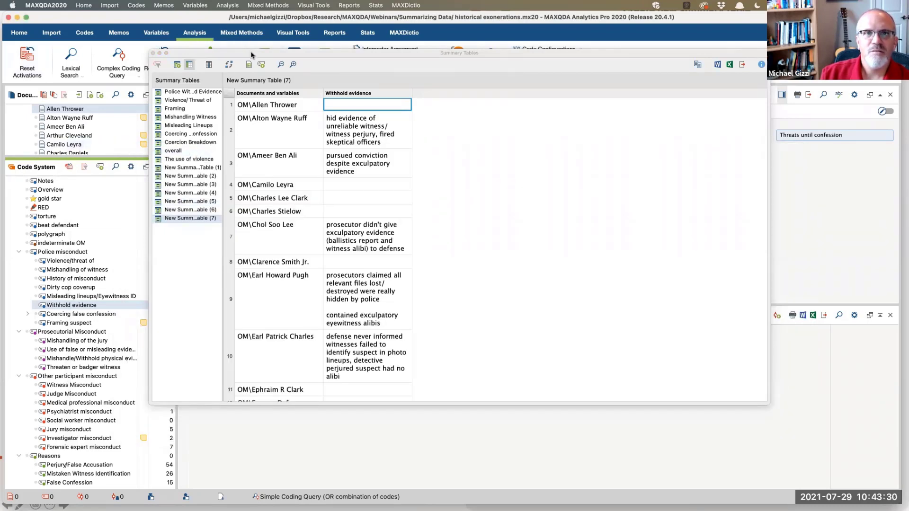
{"action": "left_click_drag", "start_coordinate": [251, 55], "coordinate": [348, 99]}
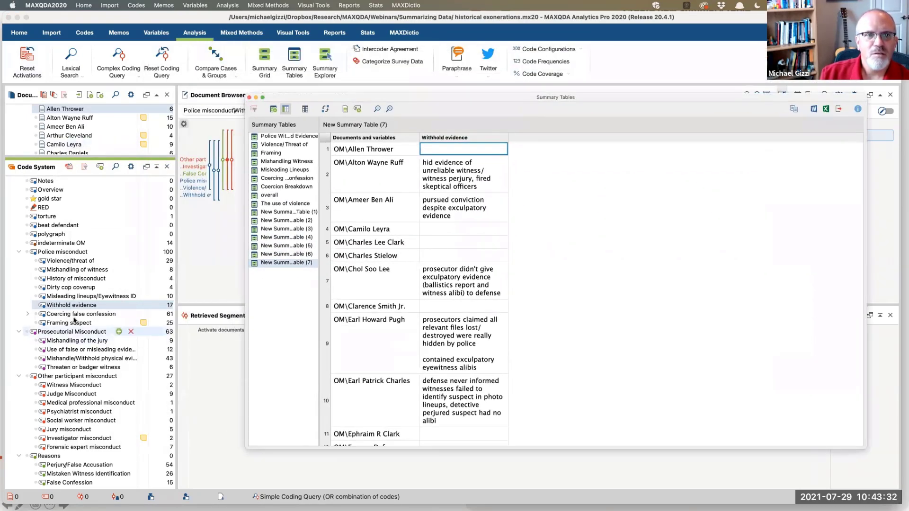
Step: Activate all documents containing the Withhold evidence code under Police misconduct
{"action": "right_click", "coordinate": [63, 308]}
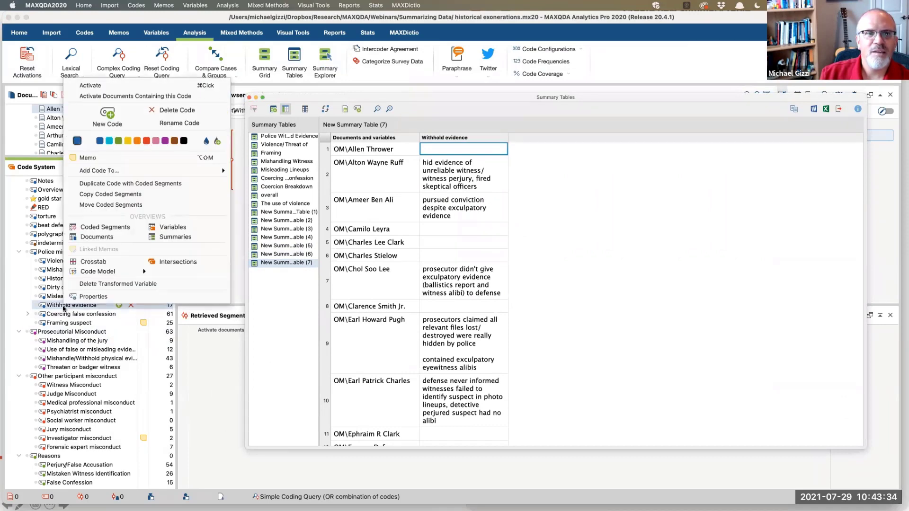
{"action": "left_click", "coordinate": [122, 97]}
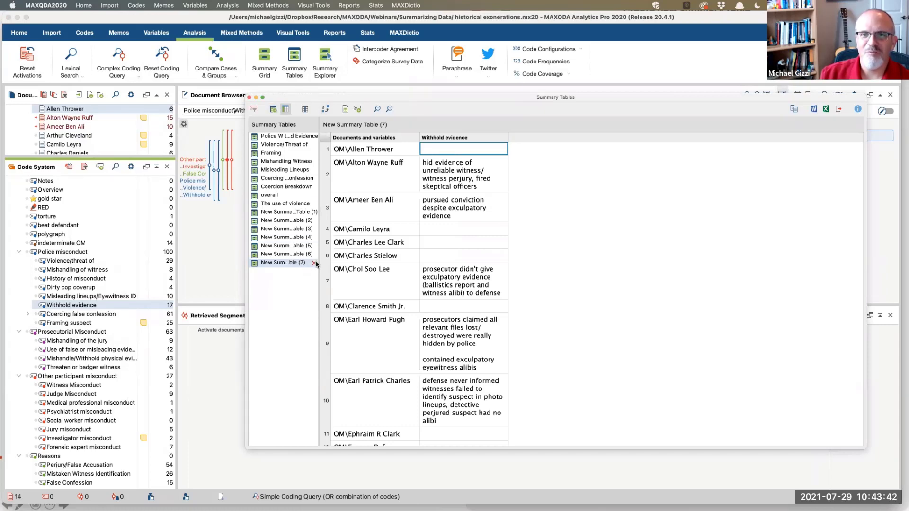
Step: Delete the unneeded summary tables New Summary Table (7), (6), (5), (4) and (3)
{"action": "left_click", "coordinate": [315, 264]}
{"action": "left_click", "coordinate": [461, 290]}
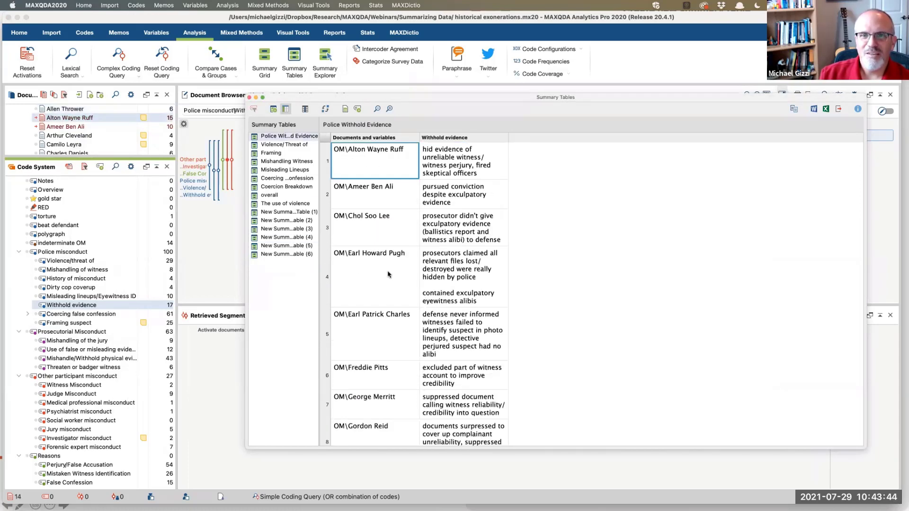
{"action": "left_click", "coordinate": [315, 256]}
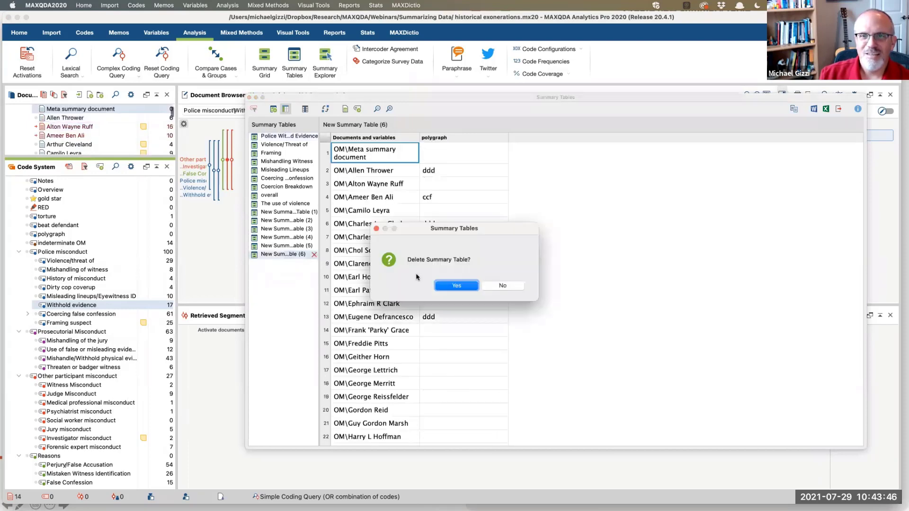
{"action": "left_click", "coordinate": [461, 286]}
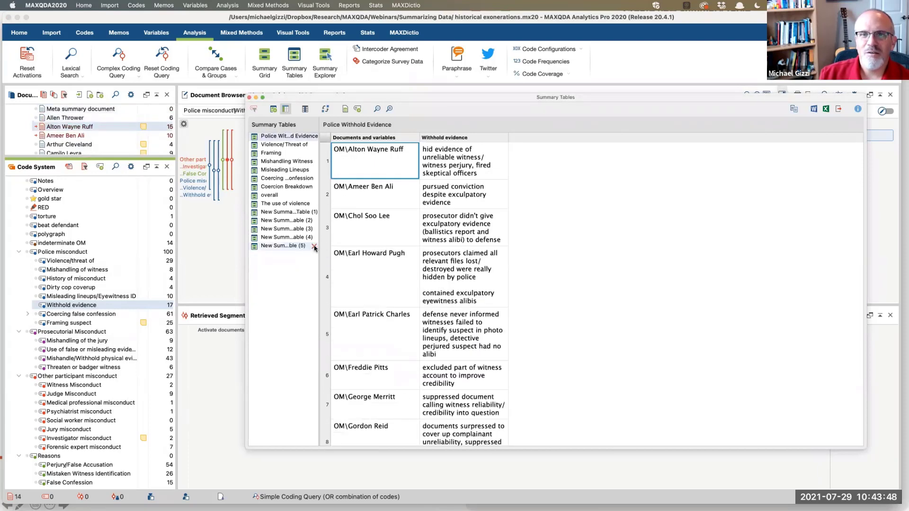
{"action": "left_click", "coordinate": [313, 246]}
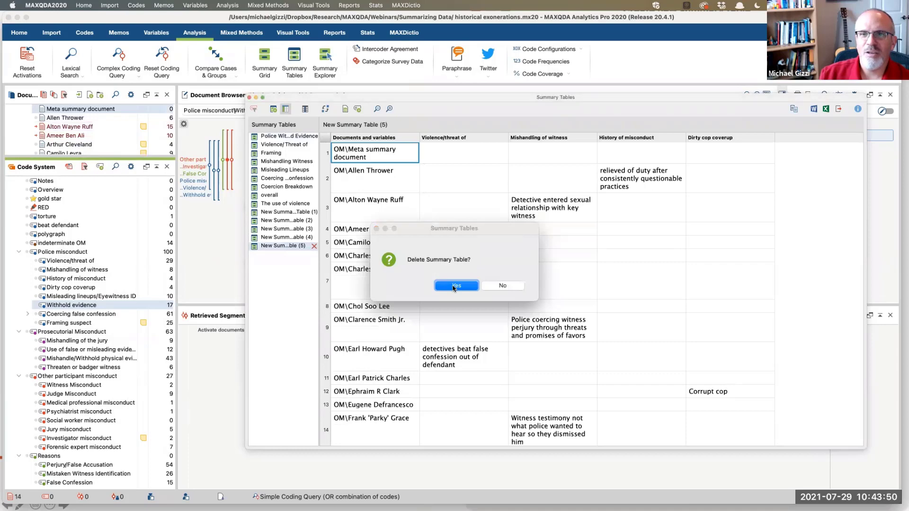
{"action": "left_click", "coordinate": [455, 286]}
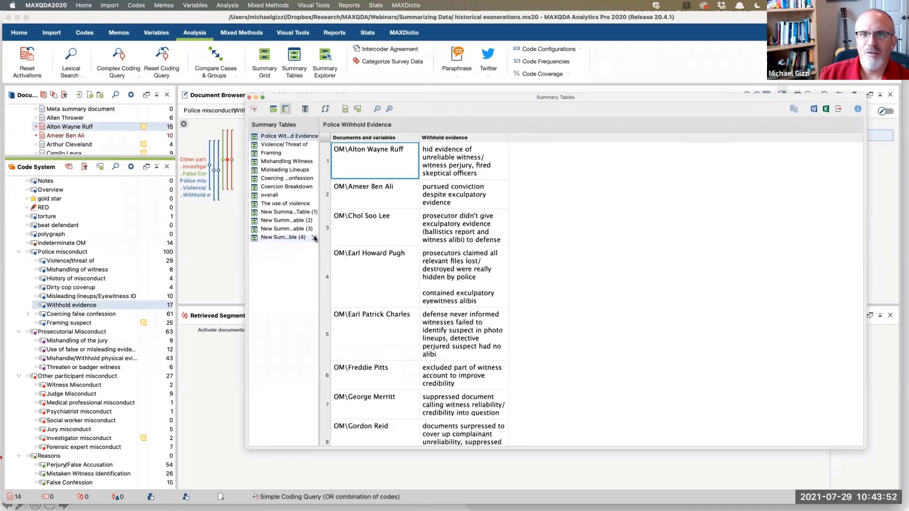
{"action": "left_click", "coordinate": [315, 238]}
{"action": "left_click", "coordinate": [458, 286]}
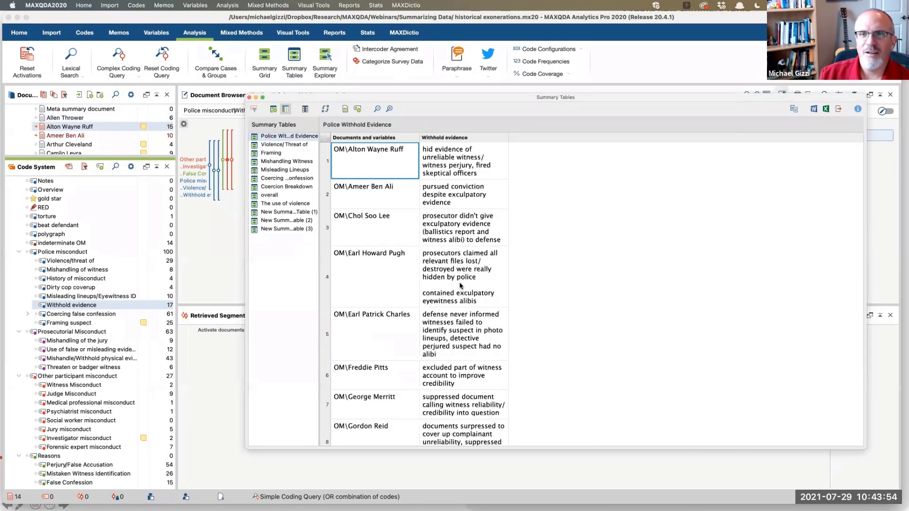
{"action": "mouse_move", "coordinate": [297, 230]}
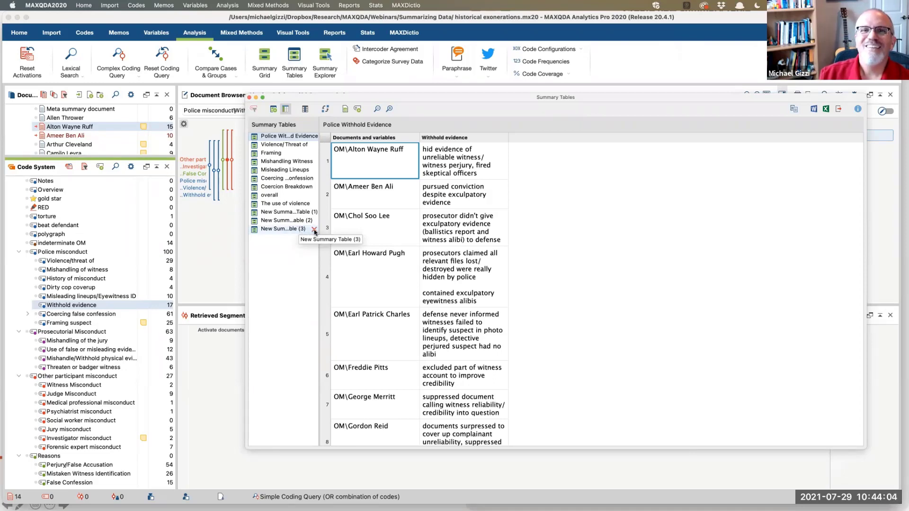
{"action": "left_click", "coordinate": [314, 229]}
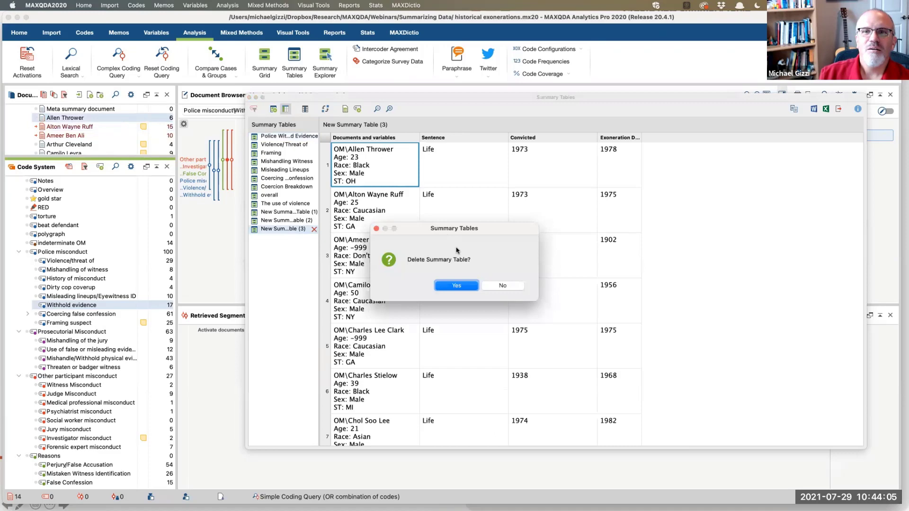
{"action": "left_click", "coordinate": [455, 287]}
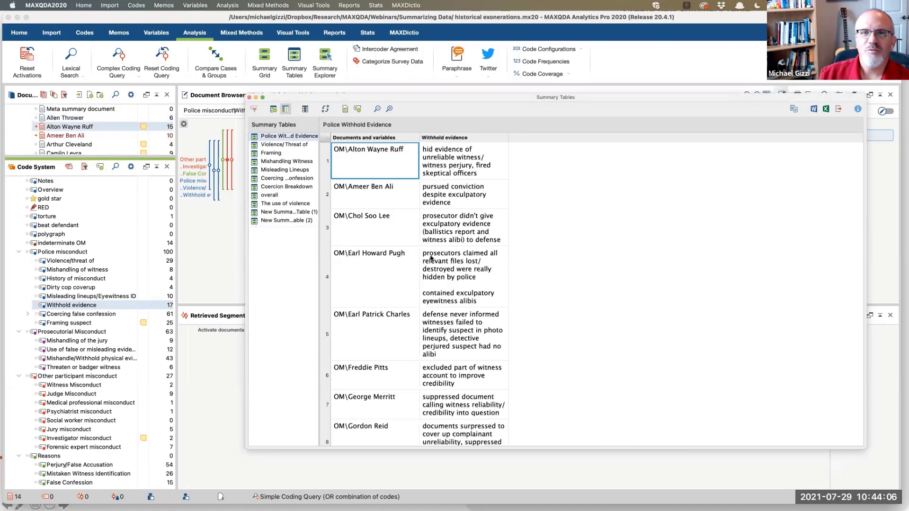
Step: Create a summary table of the Withhold evidence code for only the activated documents and check its rows for empty summaries
{"action": "left_click", "coordinate": [273, 110]}
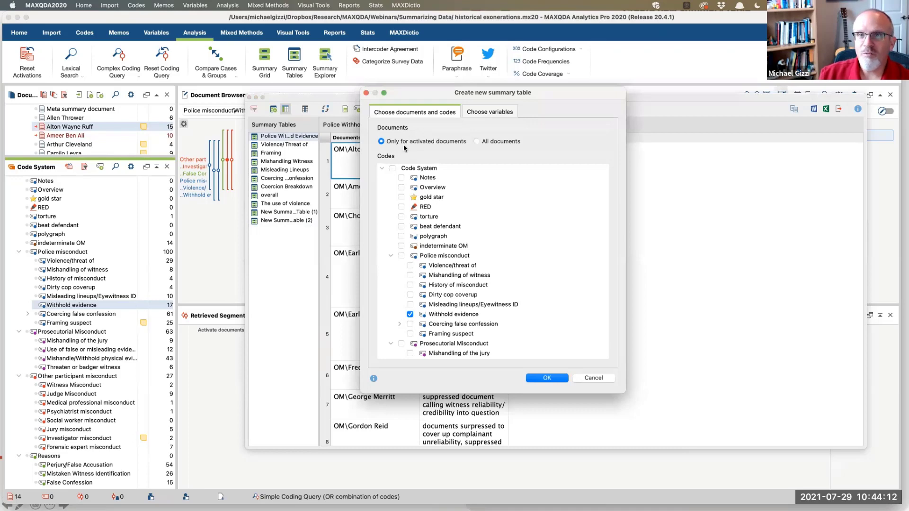
{"action": "left_click", "coordinate": [547, 379]}
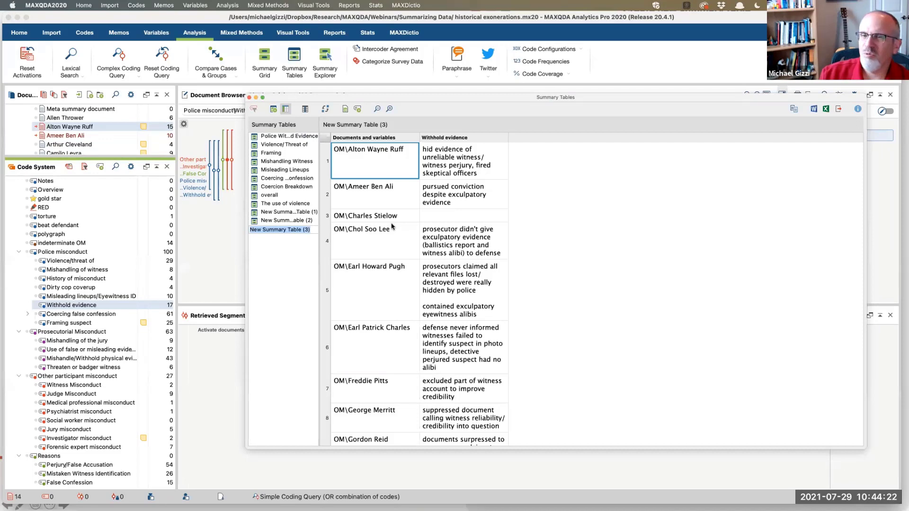
{"action": "scroll", "coordinate": [392, 227], "scroll_direction": "down", "scroll_amount": 10}
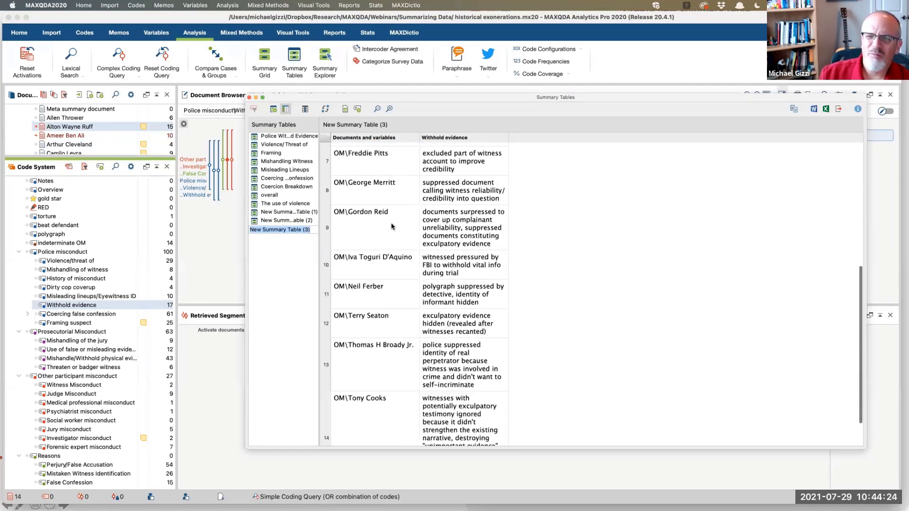
{"action": "scroll", "coordinate": [407, 222], "scroll_direction": "up", "scroll_amount": 10}
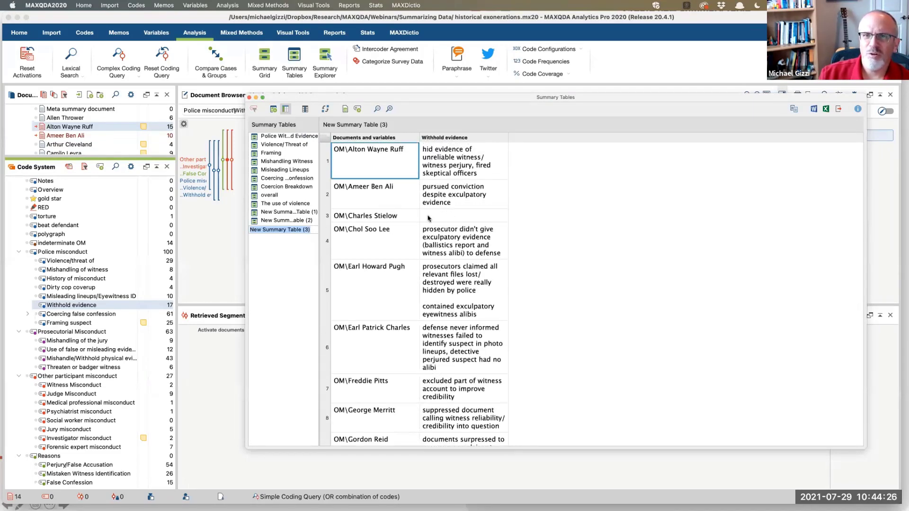
{"action": "left_click", "coordinate": [440, 216]}
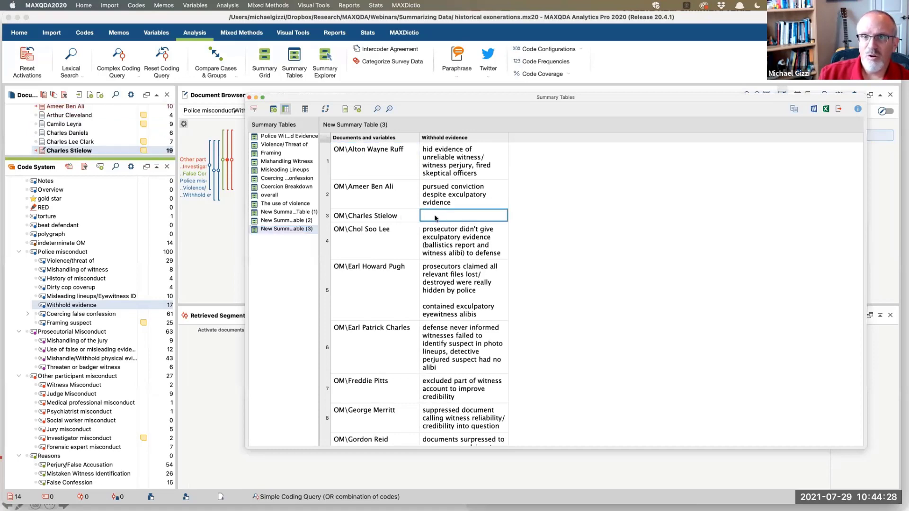
{"action": "scroll", "coordinate": [377, 230], "scroll_direction": "down", "scroll_amount": 3}
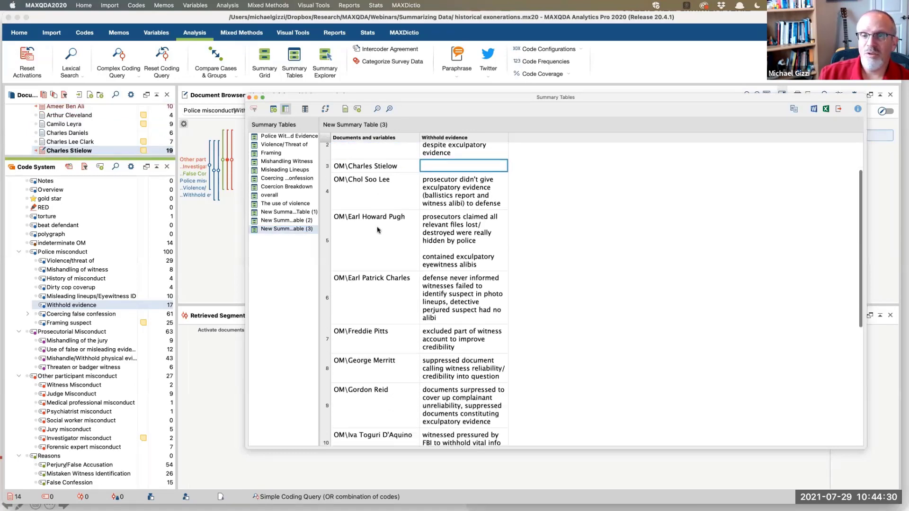
{"action": "scroll", "coordinate": [377, 230], "scroll_direction": "down", "scroll_amount": 10}
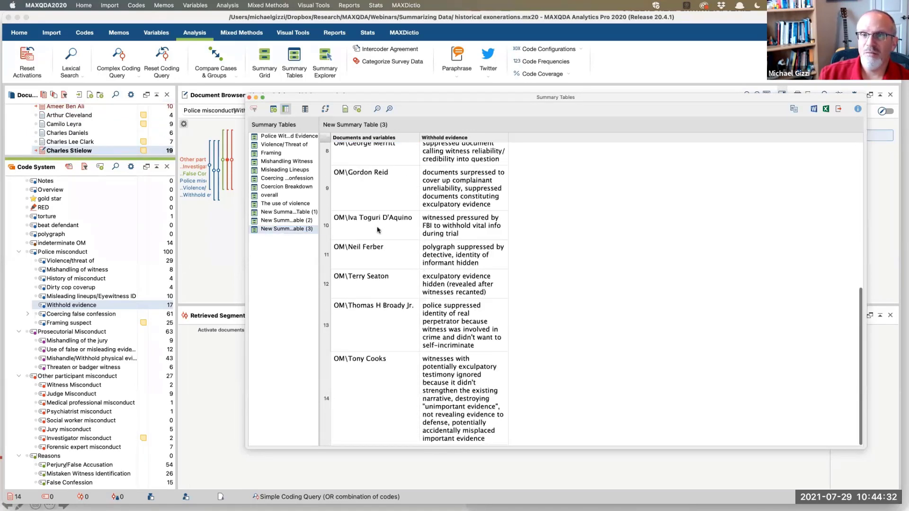
{"action": "scroll", "coordinate": [377, 230], "scroll_direction": "up", "scroll_amount": 12}
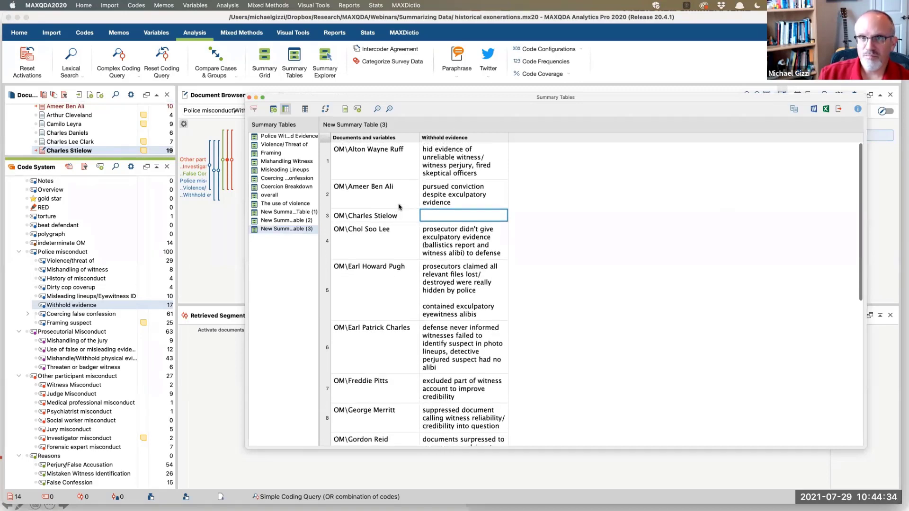
Step: Sort the new table's rows by the Withhold evidence summaries and check the document scope offered for another summary table
{"action": "left_click_drag", "start_coordinate": [436, 97], "coordinate": [326, 83]}
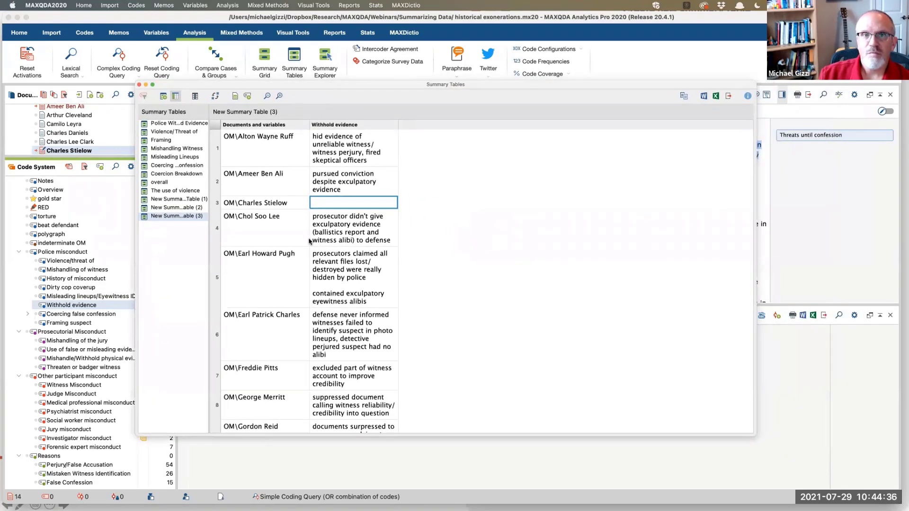
{"action": "left_click", "coordinate": [347, 125]}
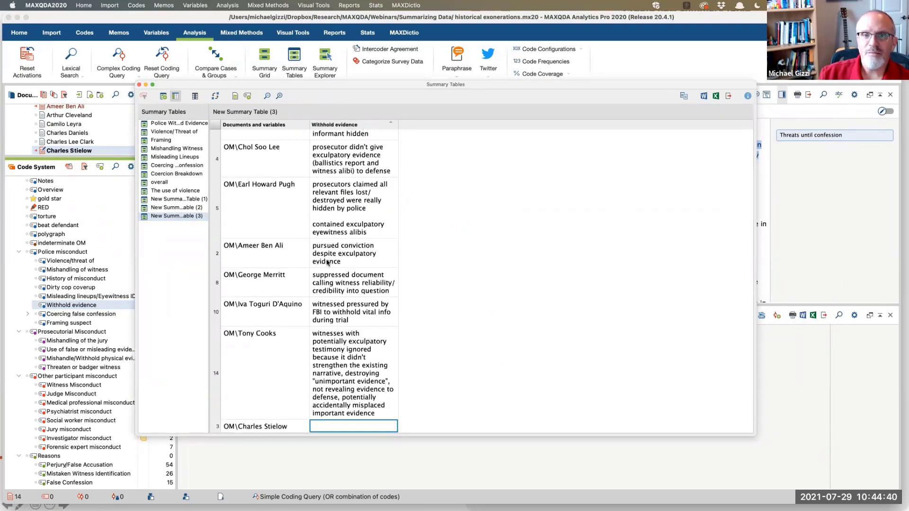
{"action": "scroll", "coordinate": [326, 263], "scroll_direction": "up", "scroll_amount": 6}
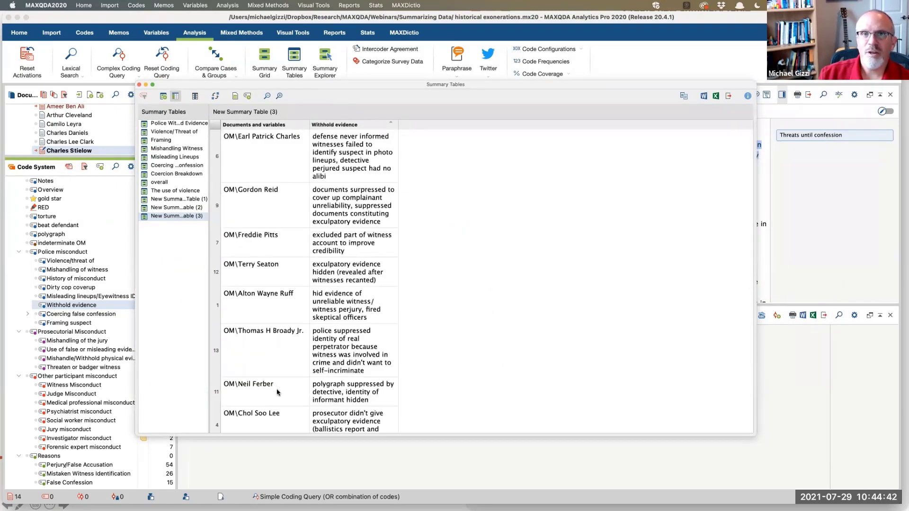
{"action": "left_click", "coordinate": [258, 126]}
{"action": "left_click", "coordinate": [343, 126]}
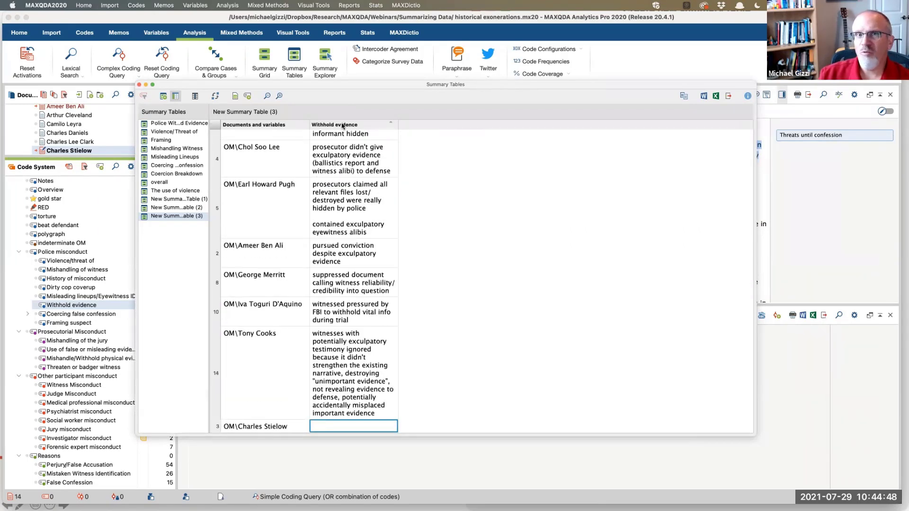
{"action": "left_click", "coordinate": [163, 97]}
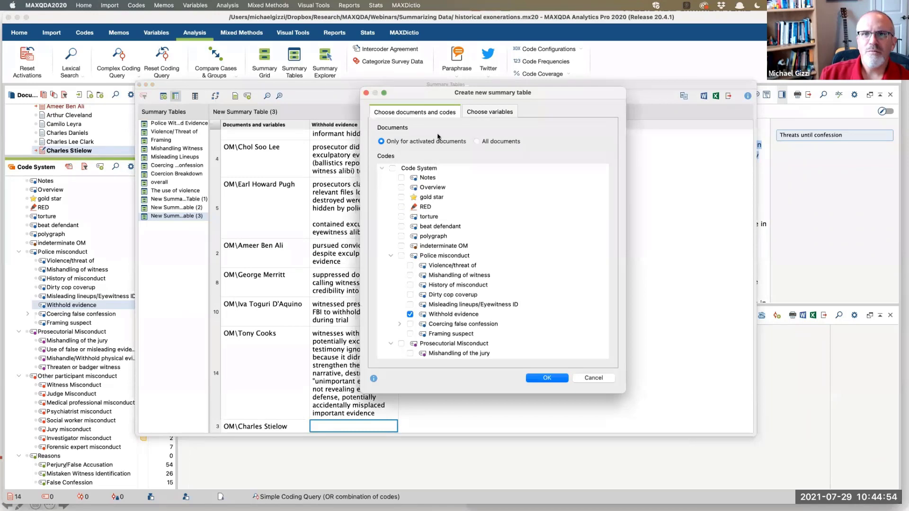
{"action": "left_click", "coordinate": [594, 378]}
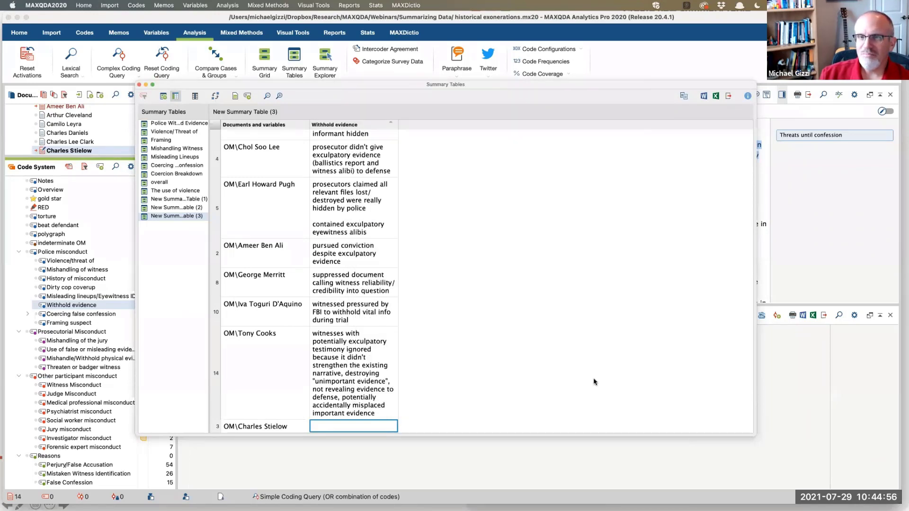
Step: Reset all activations and activate only the documents whose Police misconduct variable is unequal to 0
{"action": "left_click", "coordinate": [26, 58]}
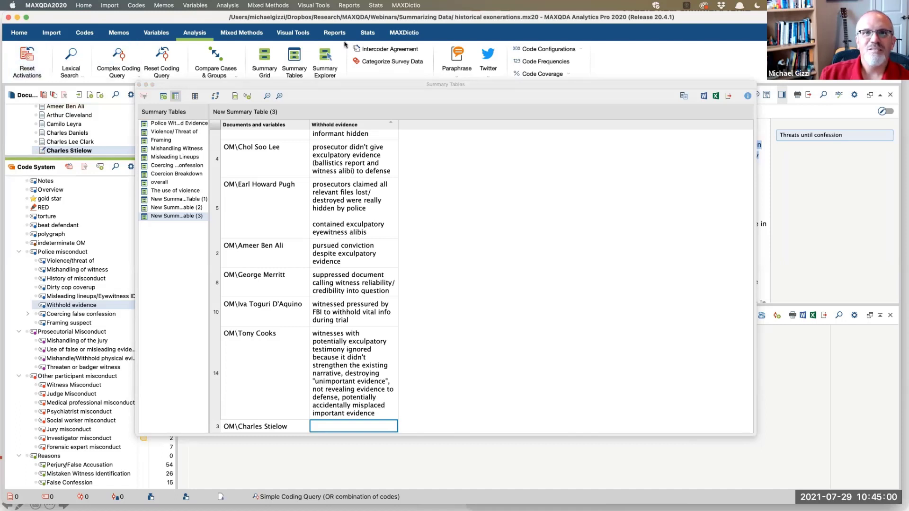
{"action": "left_click", "coordinate": [247, 33]}
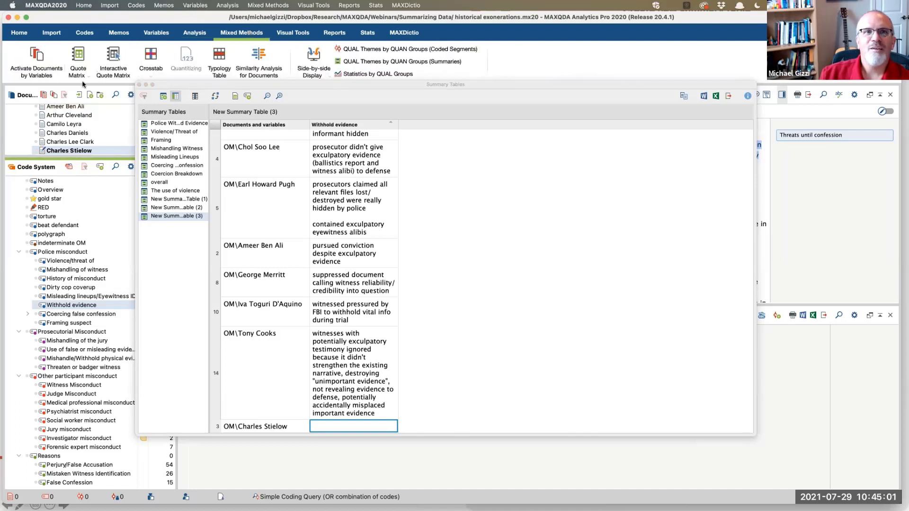
{"action": "left_click", "coordinate": [37, 60]}
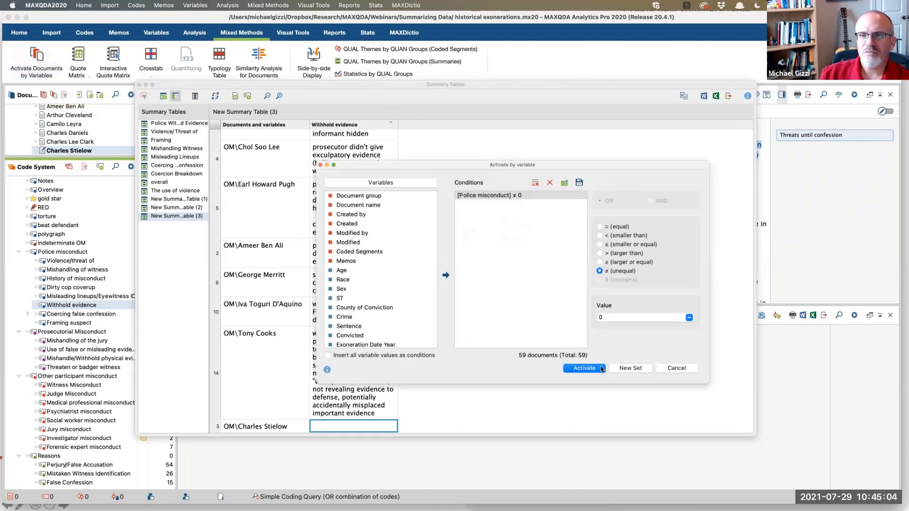
{"action": "left_click", "coordinate": [585, 368]}
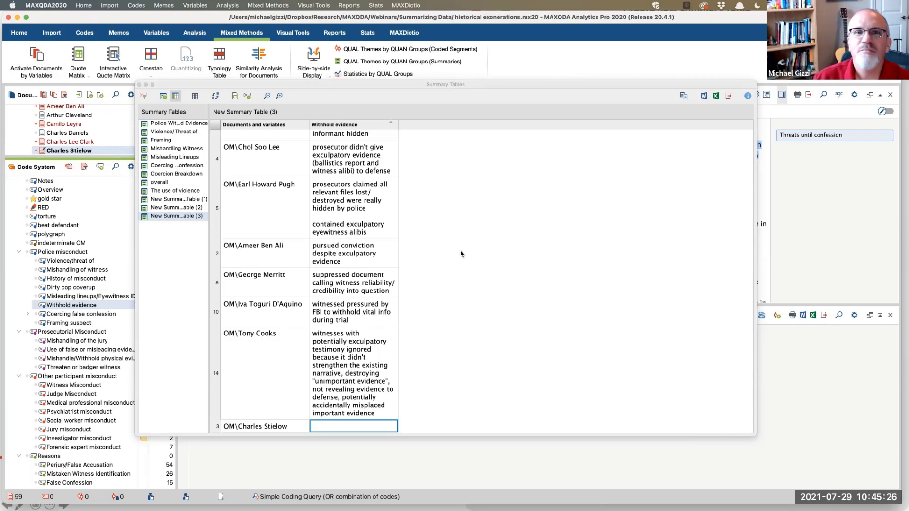
Step: Start a new summary table for only activated documents and select all Police misconduct subcodes from Violence/threat of through Framing suspect
{"action": "left_click", "coordinate": [164, 97]}
{"action": "scroll", "coordinate": [416, 270], "scroll_direction": "down", "scroll_amount": 1}
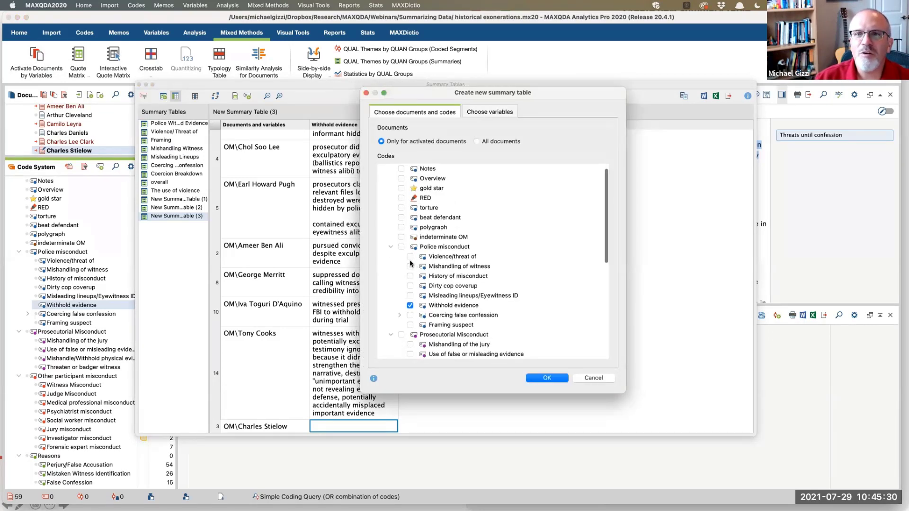
{"action": "left_click", "coordinate": [410, 257]}
{"action": "left_click", "coordinate": [410, 267]}
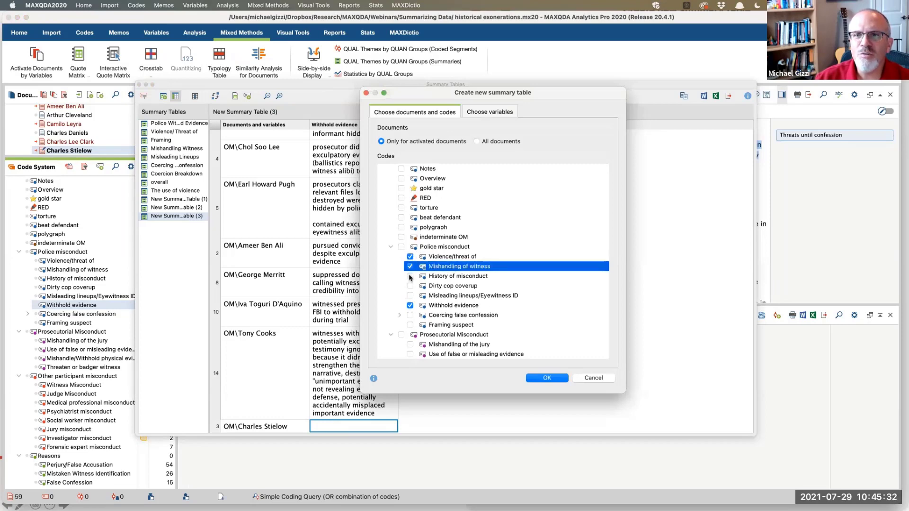
{"action": "left_click", "coordinate": [410, 286]}
{"action": "left_click", "coordinate": [410, 277]}
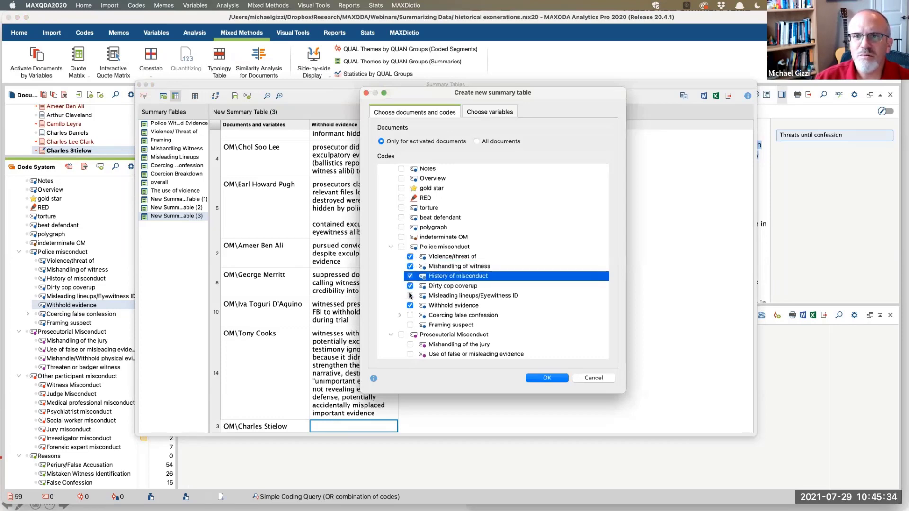
{"action": "left_click", "coordinate": [410, 296]}
{"action": "left_click", "coordinate": [411, 316]}
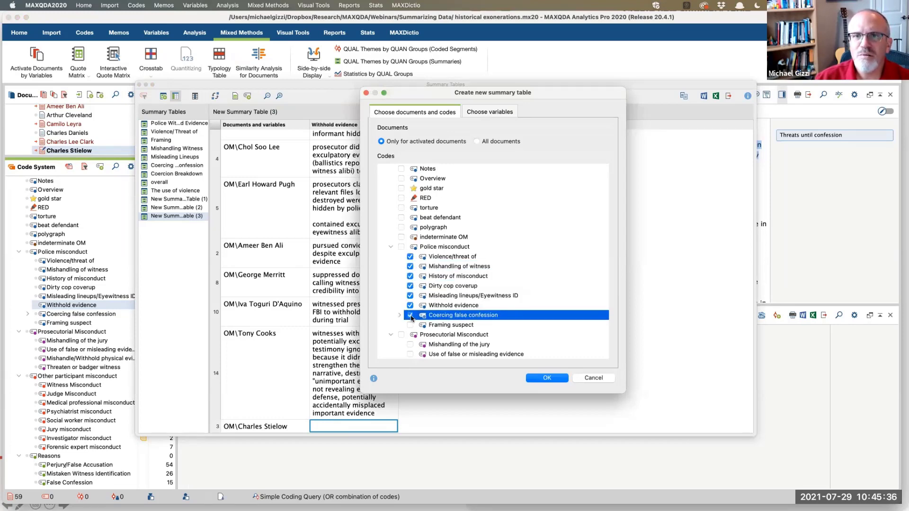
{"action": "left_click", "coordinate": [410, 325]}
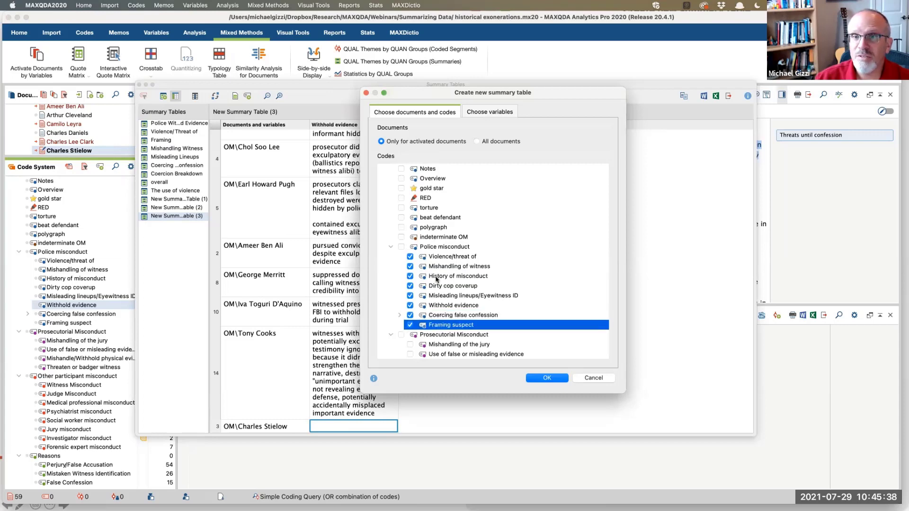
Step: Limit the selection to Violence/threat of, Mishandling of witness, History of misconduct and Misleading lineups/Eyewitness ID, create the table and review its rows
{"action": "left_click", "coordinate": [410, 315]}
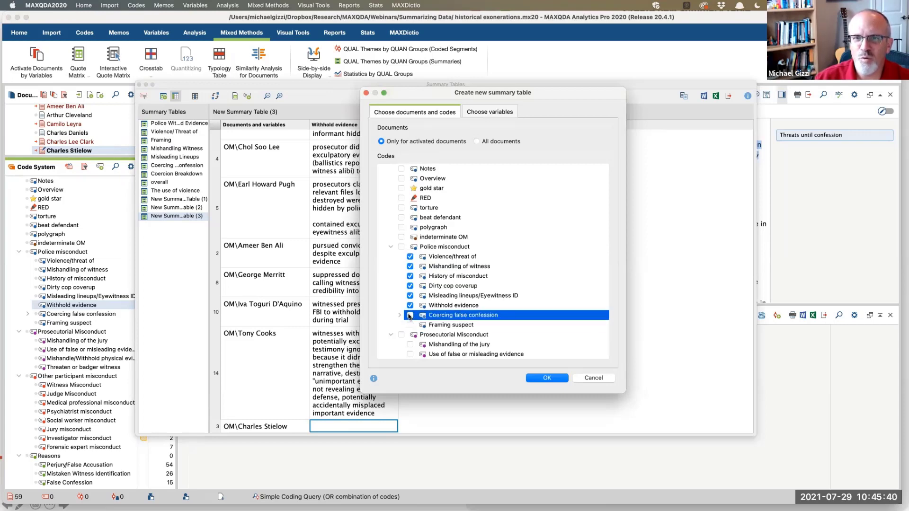
{"action": "left_click", "coordinate": [410, 306]}
{"action": "left_click", "coordinate": [410, 296]}
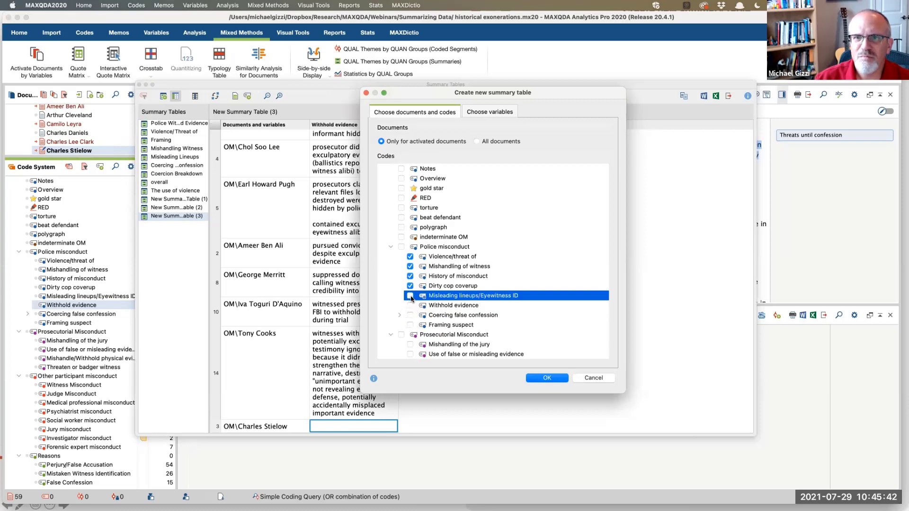
{"action": "left_click", "coordinate": [410, 286]}
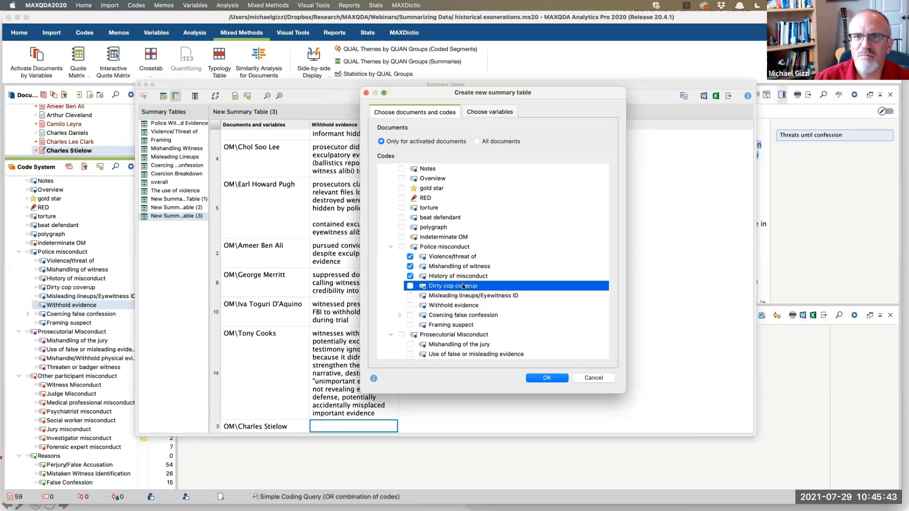
{"action": "left_click", "coordinate": [410, 296]}
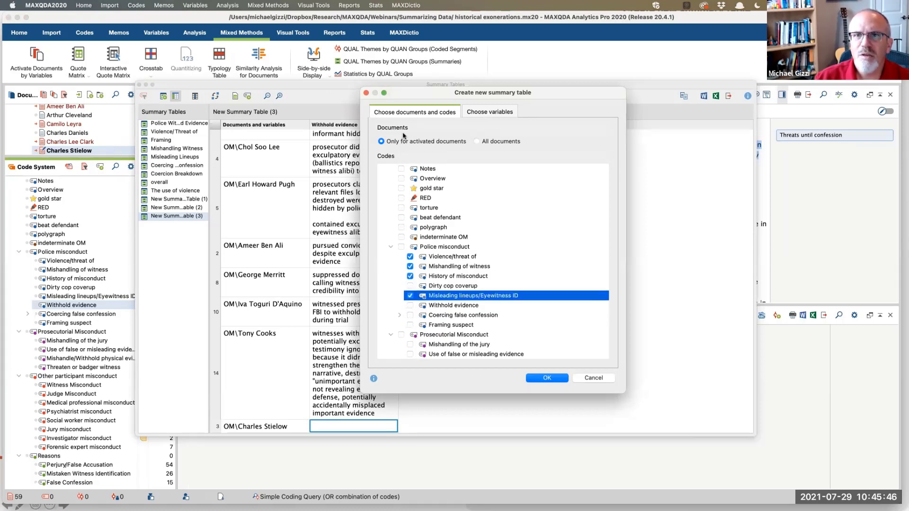
{"action": "left_click", "coordinate": [547, 378]}
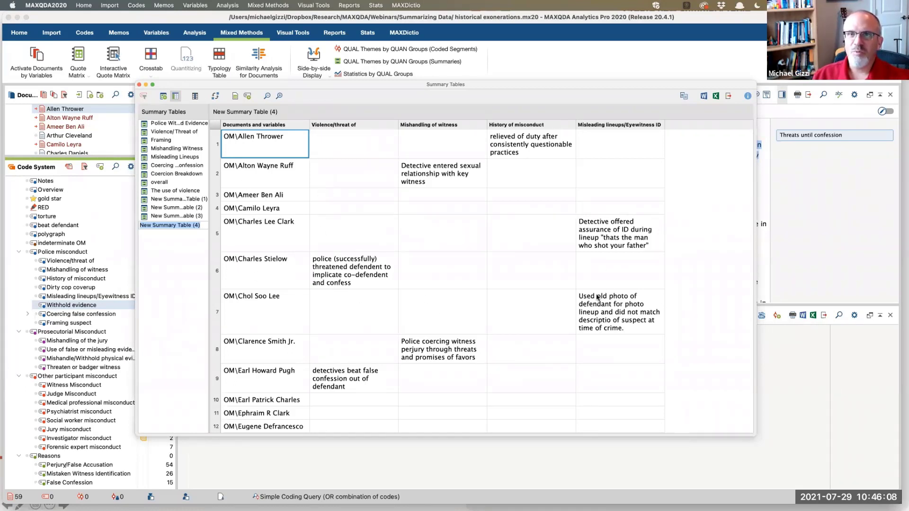
{"action": "scroll", "coordinate": [505, 199], "scroll_direction": "down", "scroll_amount": 10}
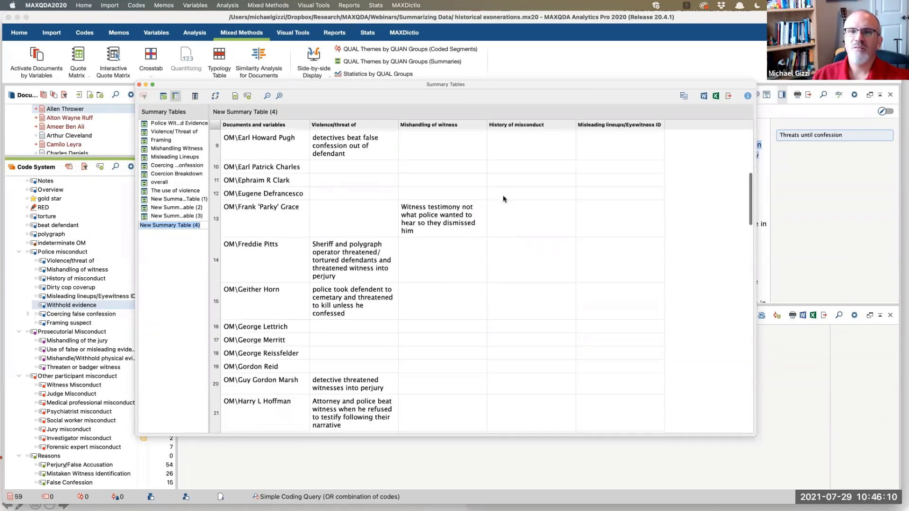
{"action": "scroll", "coordinate": [504, 199], "scroll_direction": "down", "scroll_amount": 20}
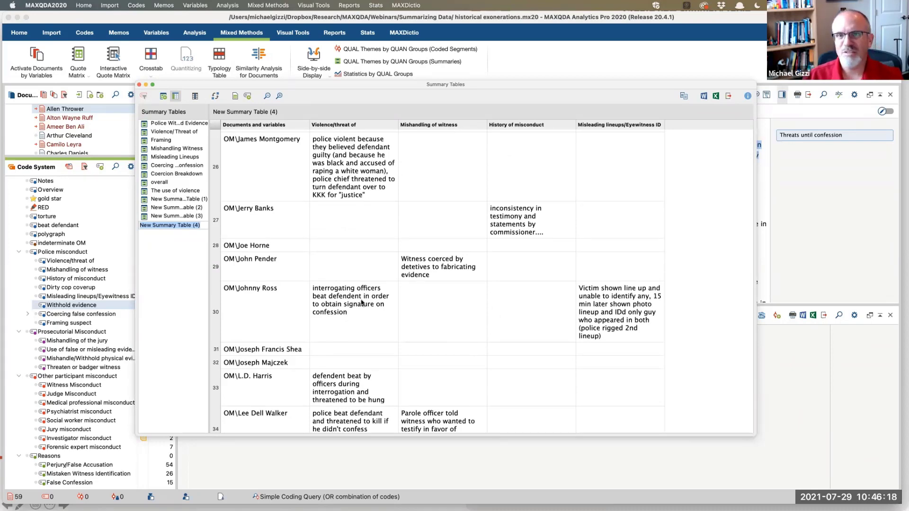
{"action": "scroll", "coordinate": [362, 304], "scroll_direction": "down", "scroll_amount": 3}
{"action": "scroll", "coordinate": [361, 303], "scroll_direction": "up", "scroll_amount": 8}
{"action": "scroll", "coordinate": [362, 303], "scroll_direction": "up", "scroll_amount": 10}
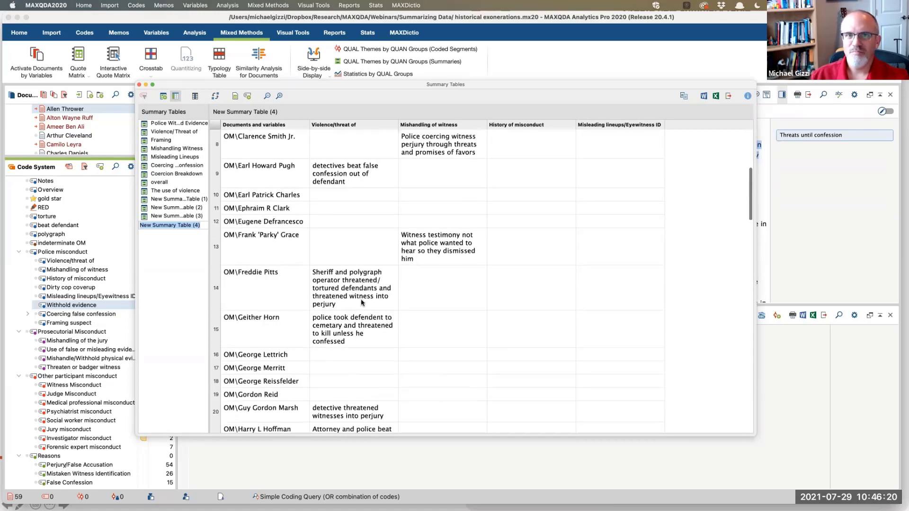
Step: Start another summary table and add Age, Race and Sex as variables for the first column
{"action": "left_click", "coordinate": [164, 97]}
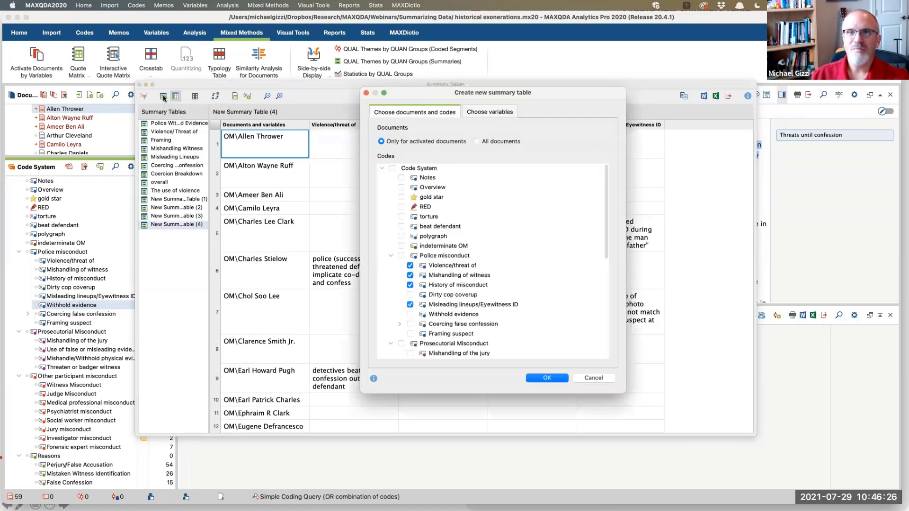
{"action": "left_click", "coordinate": [498, 113]}
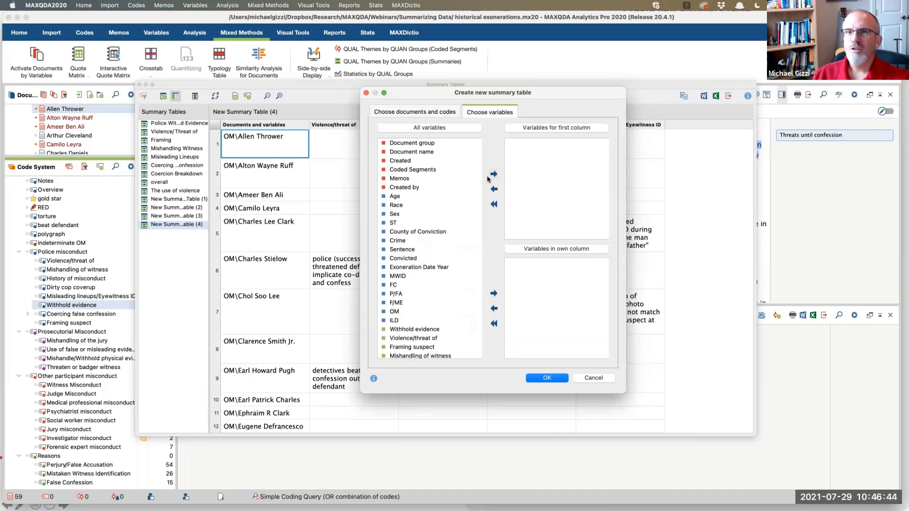
{"action": "left_click", "coordinate": [401, 198]}
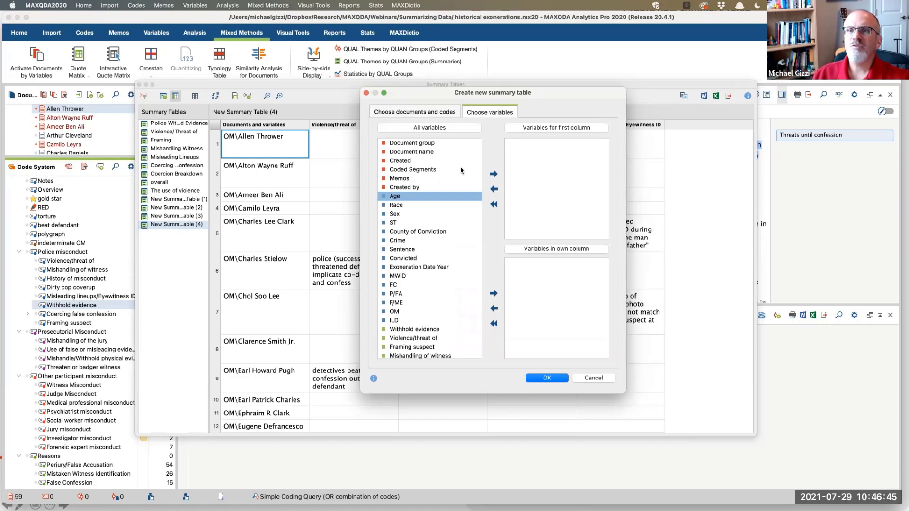
{"action": "left_click", "coordinate": [494, 175]}
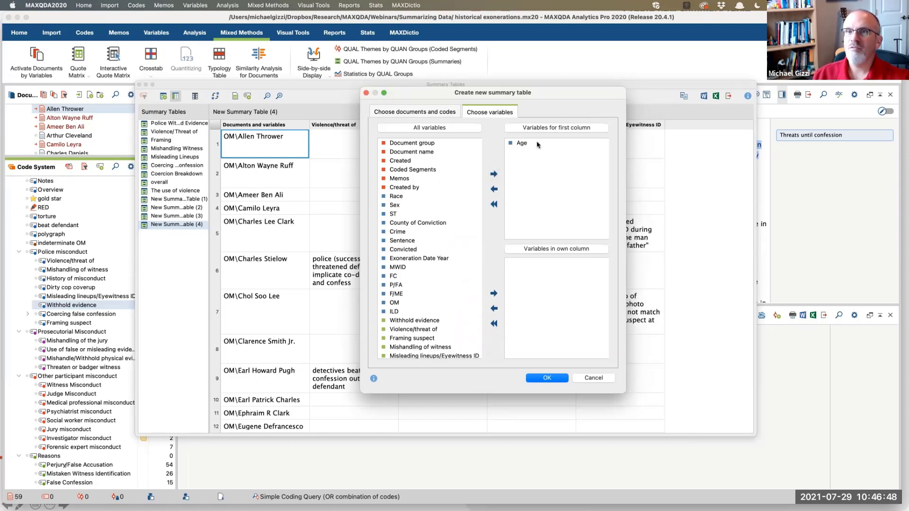
{"action": "left_click", "coordinate": [388, 198]}
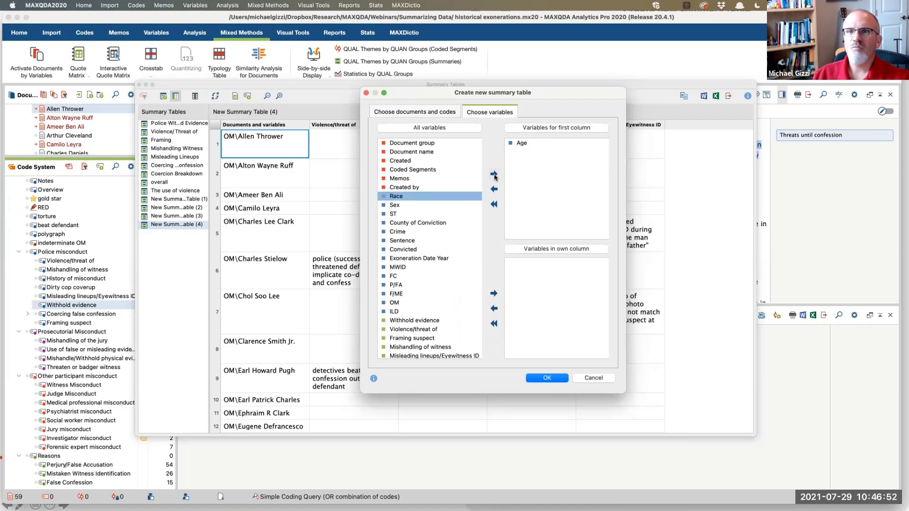
{"action": "left_click", "coordinate": [493, 174]}
{"action": "left_click", "coordinate": [413, 197]}
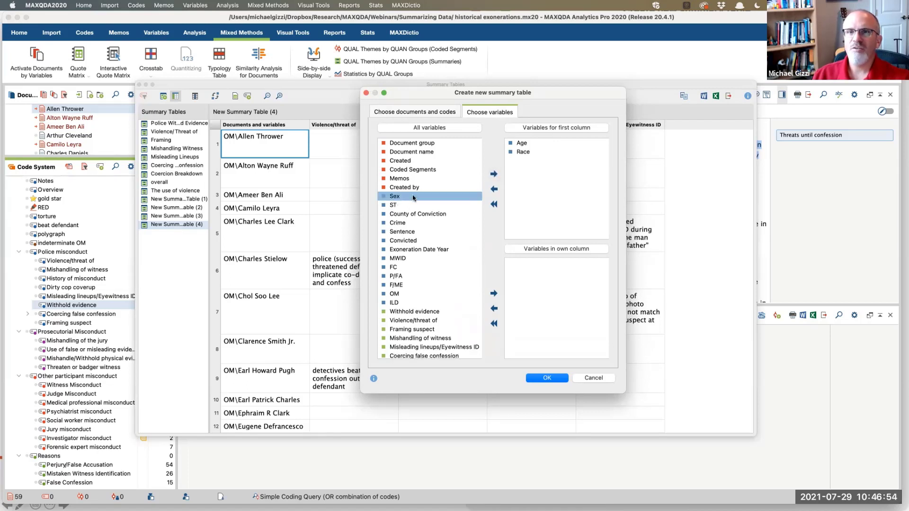
{"action": "left_click", "coordinate": [494, 175]}
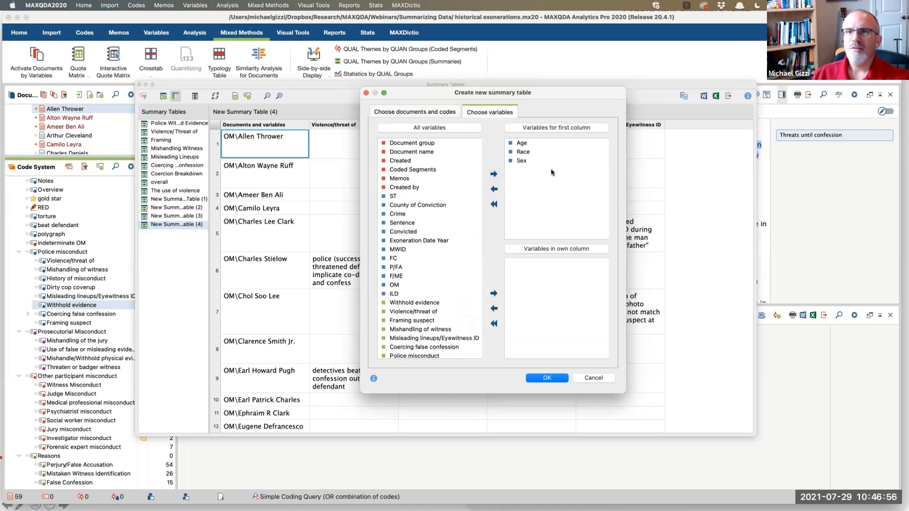
Step: Add Sentence, Convicted and Exoneration Date Year as variables in their own columns
{"action": "left_click", "coordinate": [397, 224]}
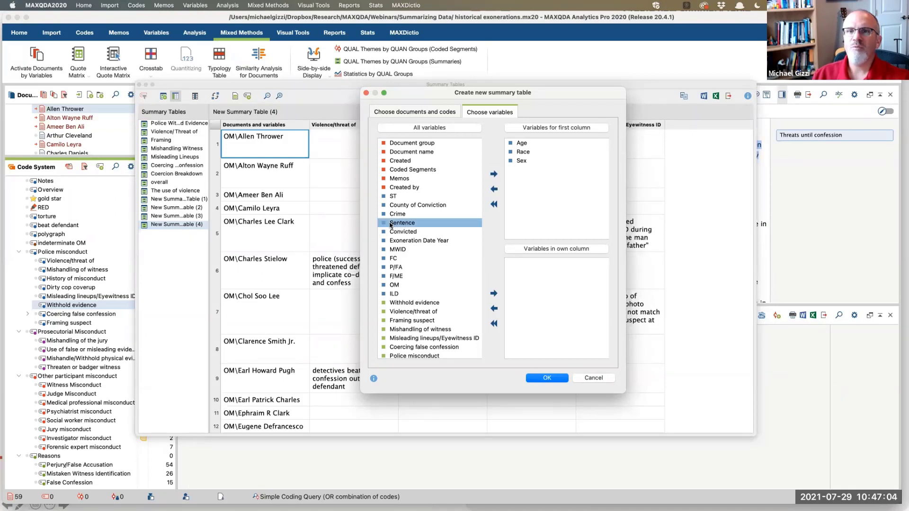
{"action": "left_click", "coordinate": [494, 294]}
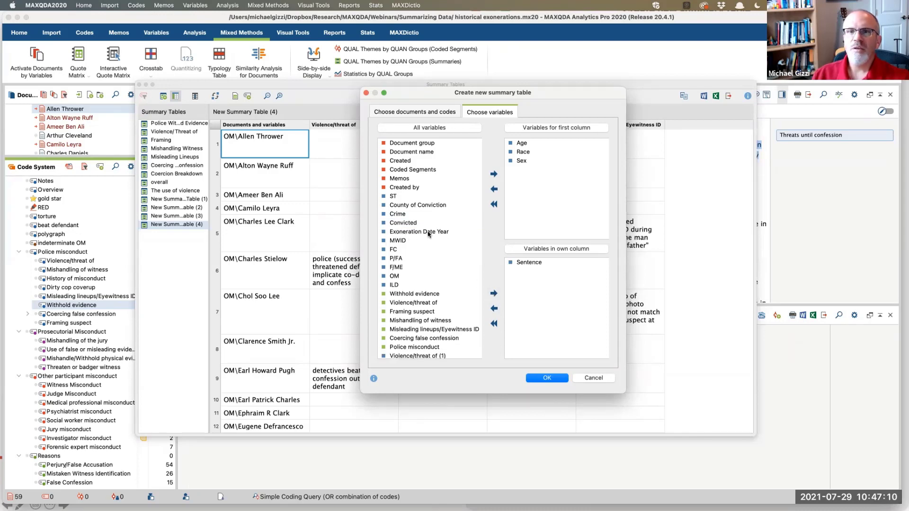
{"action": "left_click", "coordinate": [413, 225]}
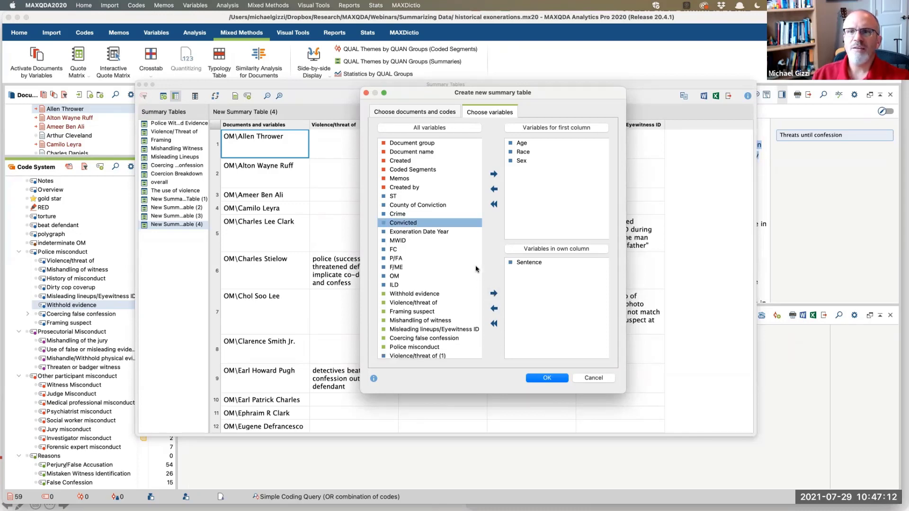
{"action": "left_click", "coordinate": [494, 294]}
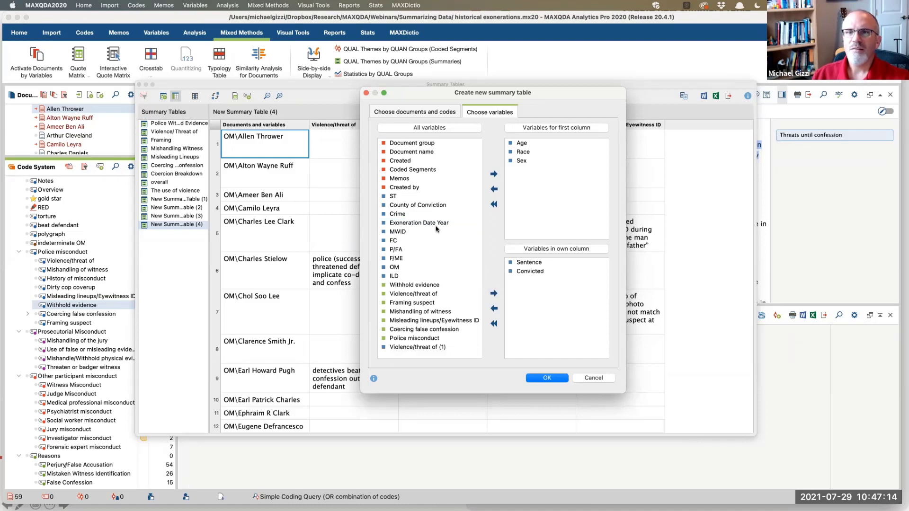
{"action": "left_click", "coordinate": [411, 224]}
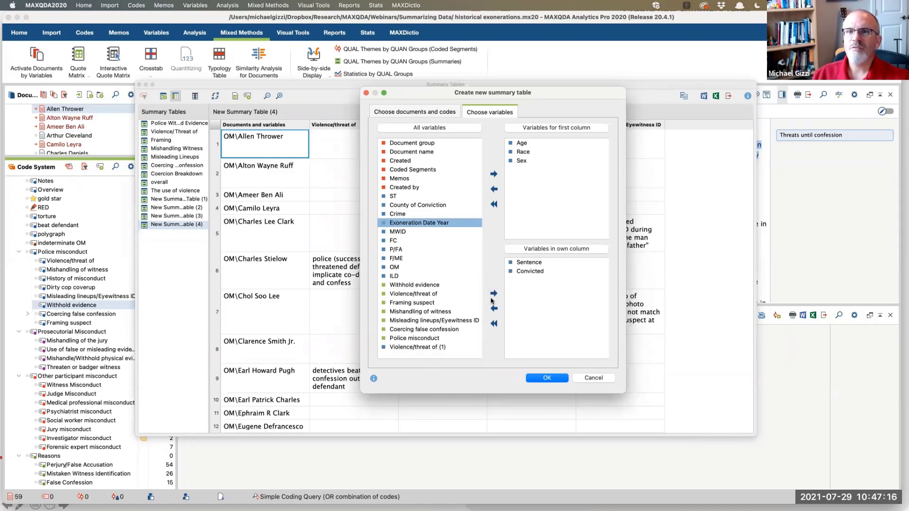
{"action": "left_click", "coordinate": [494, 294]}
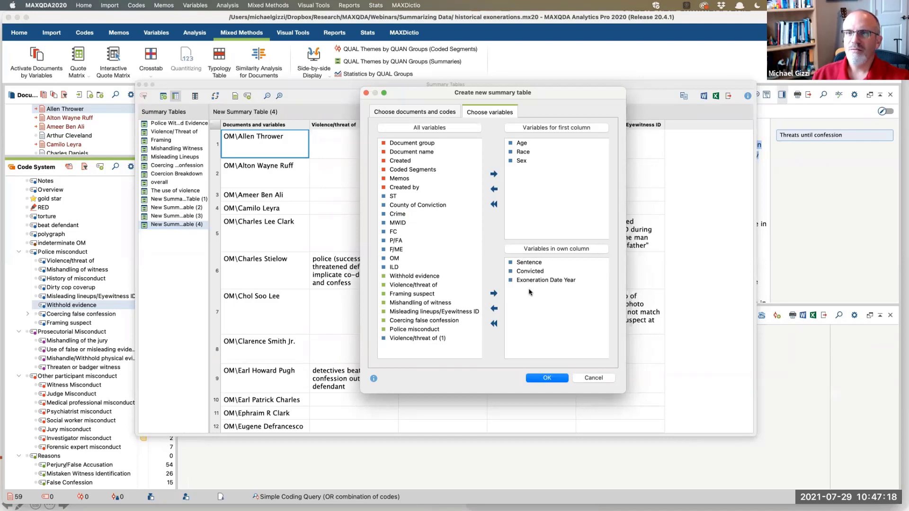
Step: Remove Sentence, Convicted and Exoneration Date Year from the variables shown in their own columns
{"action": "left_click", "coordinate": [529, 264]}
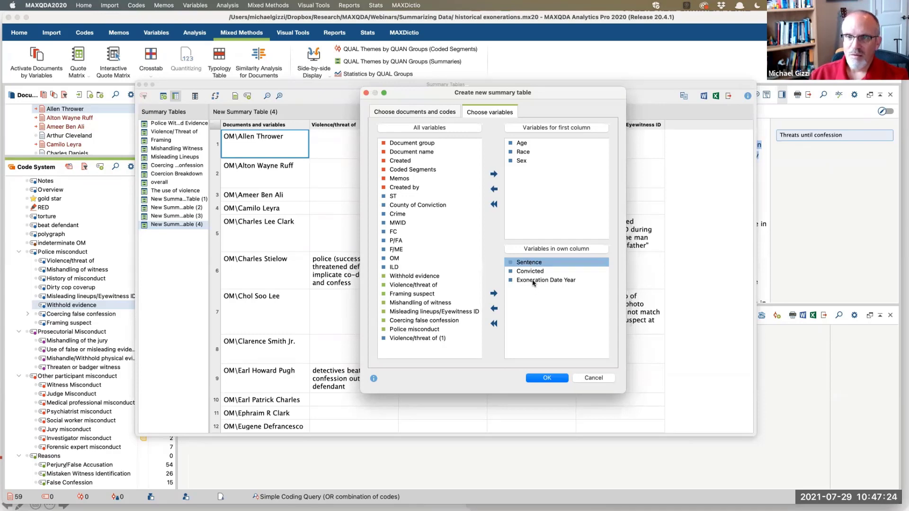
{"action": "left_click", "coordinate": [495, 309]}
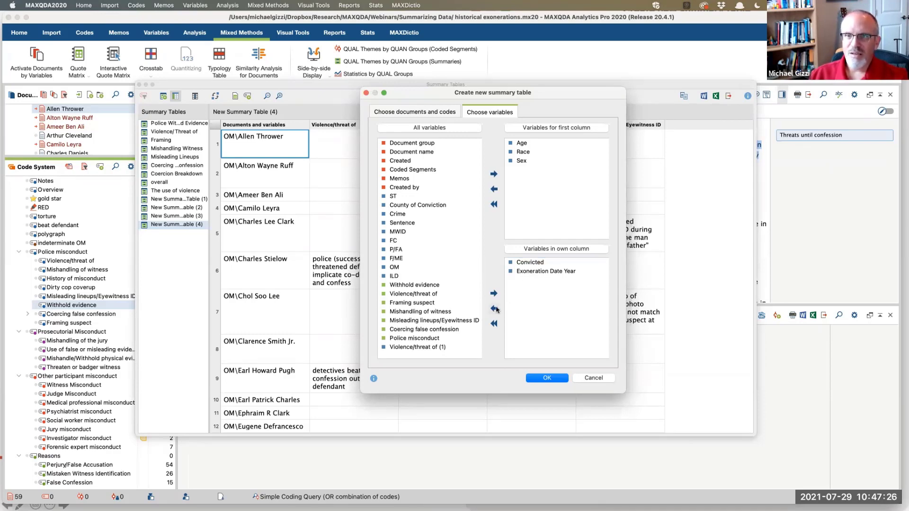
{"action": "left_click", "coordinate": [529, 263]}
{"action": "left_click", "coordinate": [495, 309]}
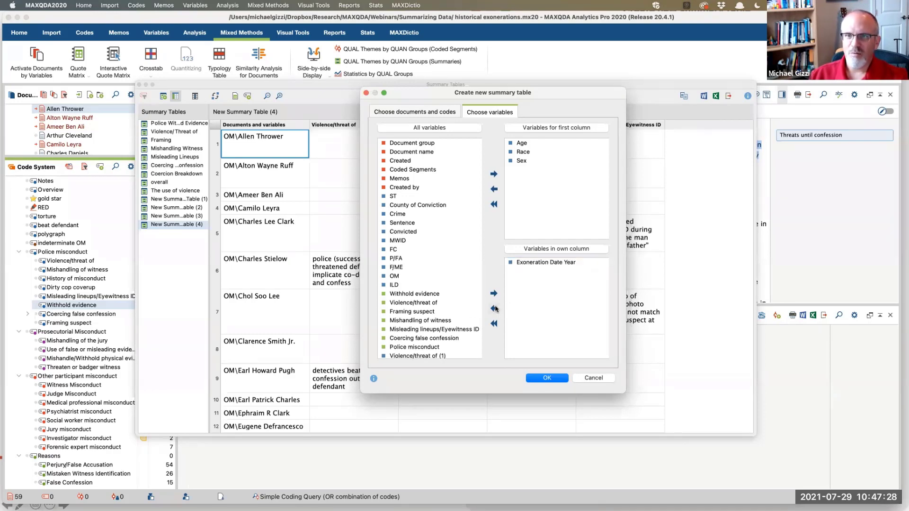
{"action": "left_click", "coordinate": [528, 261]}
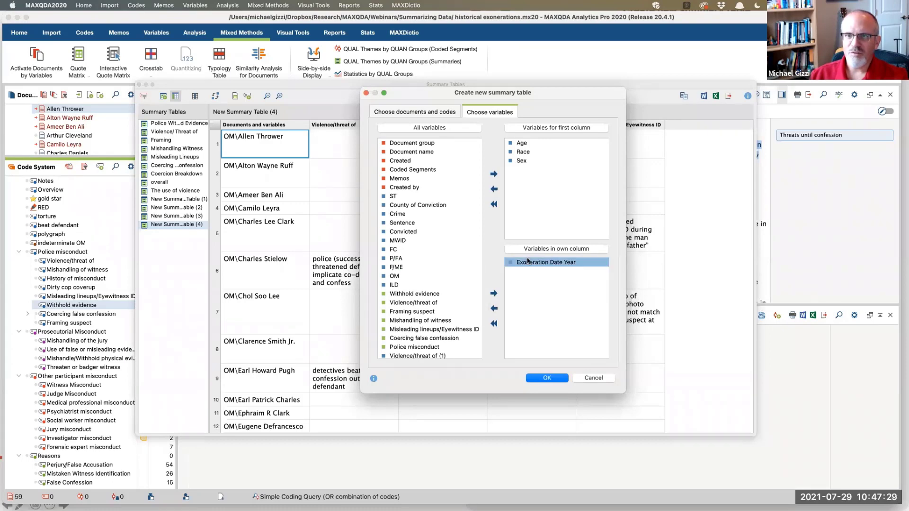
{"action": "left_click", "coordinate": [495, 309]}
{"action": "left_click", "coordinate": [545, 380]}
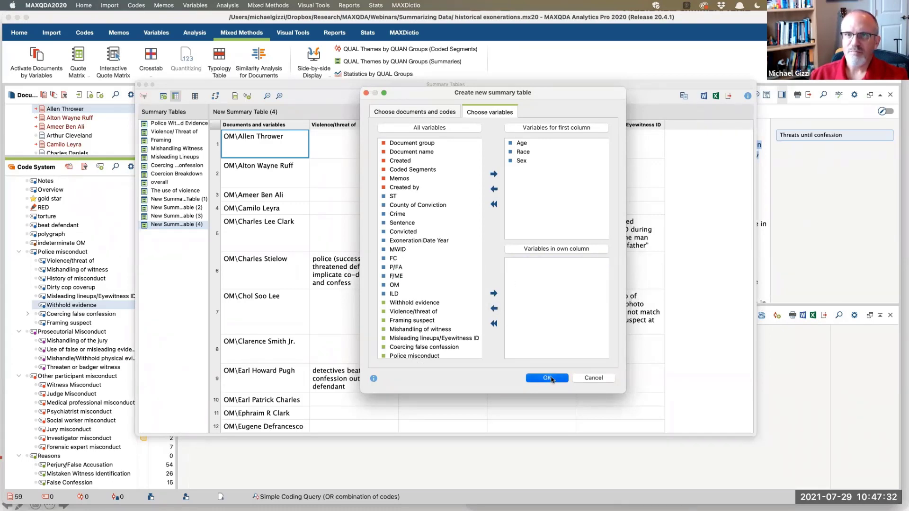
Step: Add the codes Dirty cop coverup, Withhold evidence, Coercing false confession and Framing suspect to the selection and create the summary table
{"action": "left_click", "coordinate": [416, 113]}
{"action": "scroll", "coordinate": [443, 261], "scroll_direction": "down", "scroll_amount": 5}
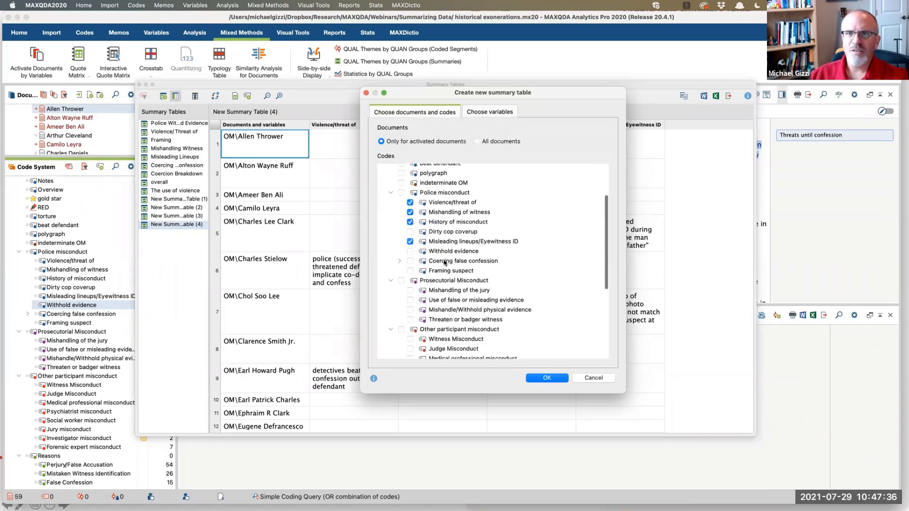
{"action": "scroll", "coordinate": [444, 260], "scroll_direction": "up", "scroll_amount": 5}
{"action": "left_click", "coordinate": [492, 111]}
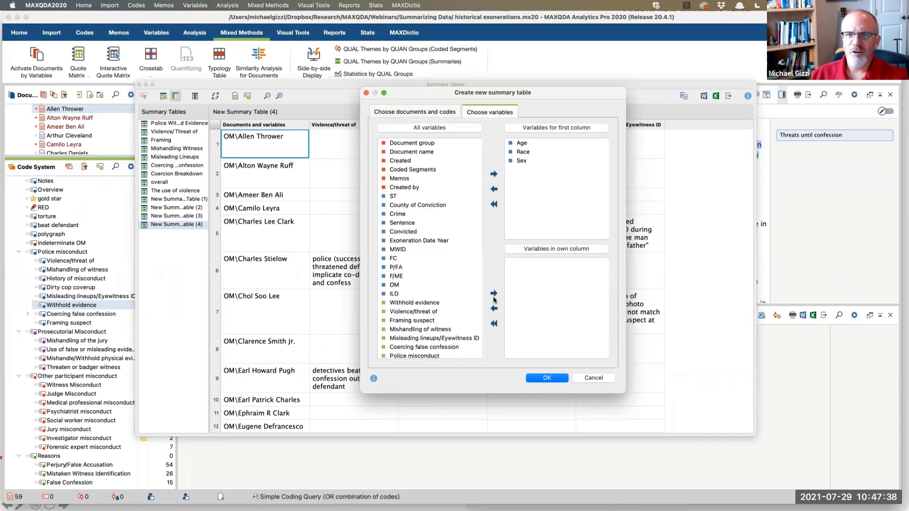
{"action": "left_click", "coordinate": [416, 112]}
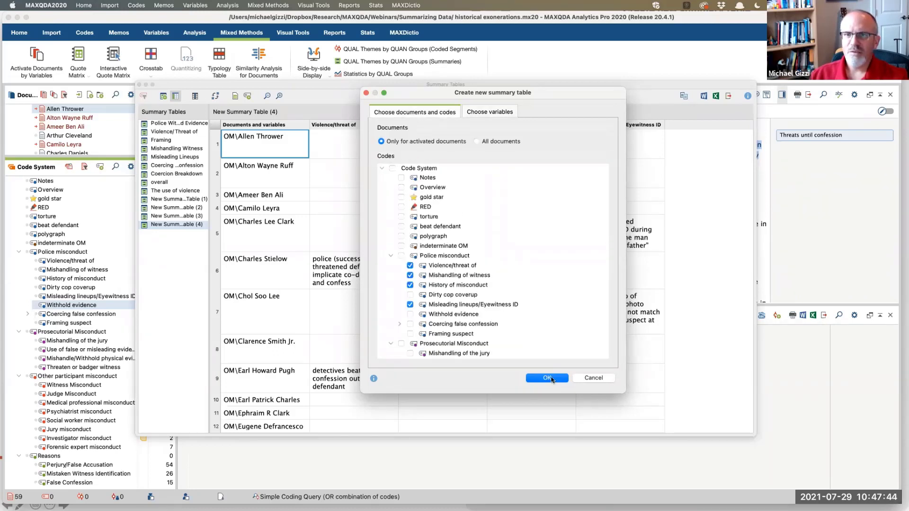
{"action": "left_click", "coordinate": [410, 295]}
{"action": "left_click", "coordinate": [410, 315]}
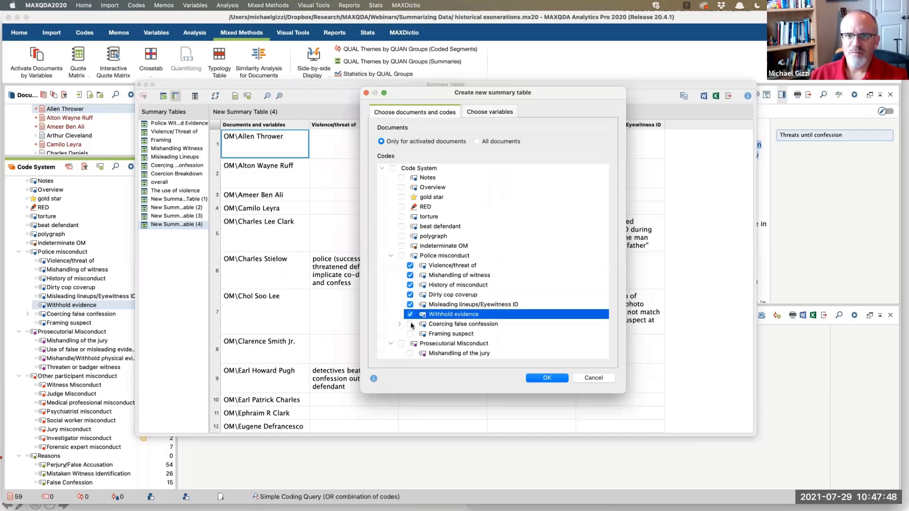
{"action": "left_click", "coordinate": [411, 325]}
{"action": "left_click", "coordinate": [410, 334]}
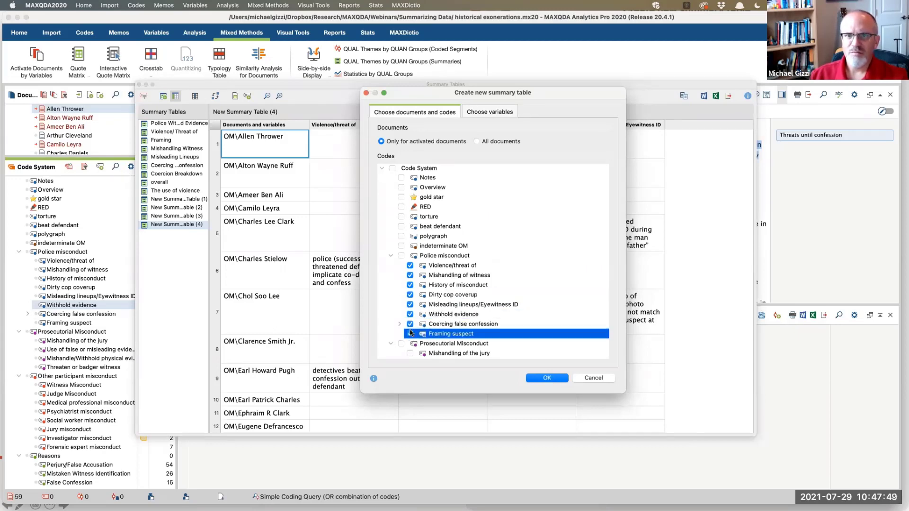
{"action": "left_click", "coordinate": [548, 380]}
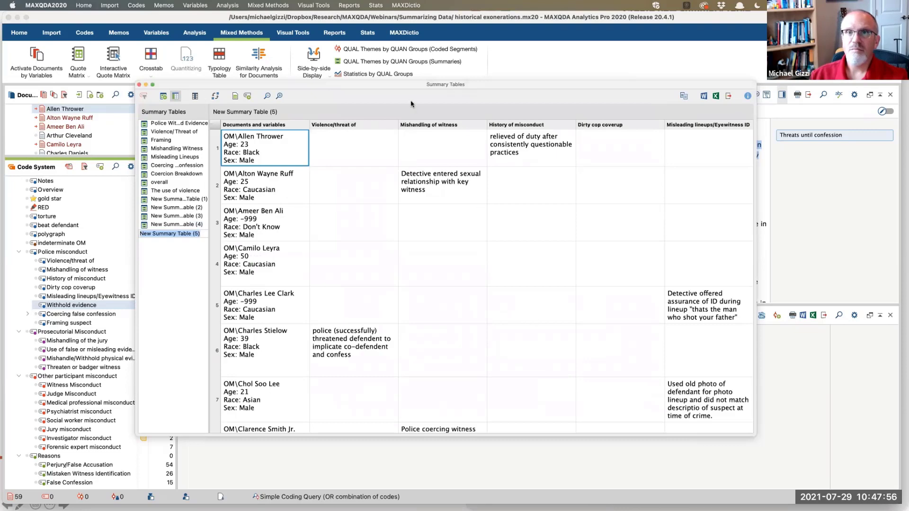
Step: Move and enlarge the Summary Tables window and review the new table's code columns across the documents
{"action": "left_click_drag", "start_coordinate": [421, 91], "coordinate": [338, 75]}
{"action": "scroll", "coordinate": [331, 298], "scroll_direction": "right", "scroll_amount": 3}
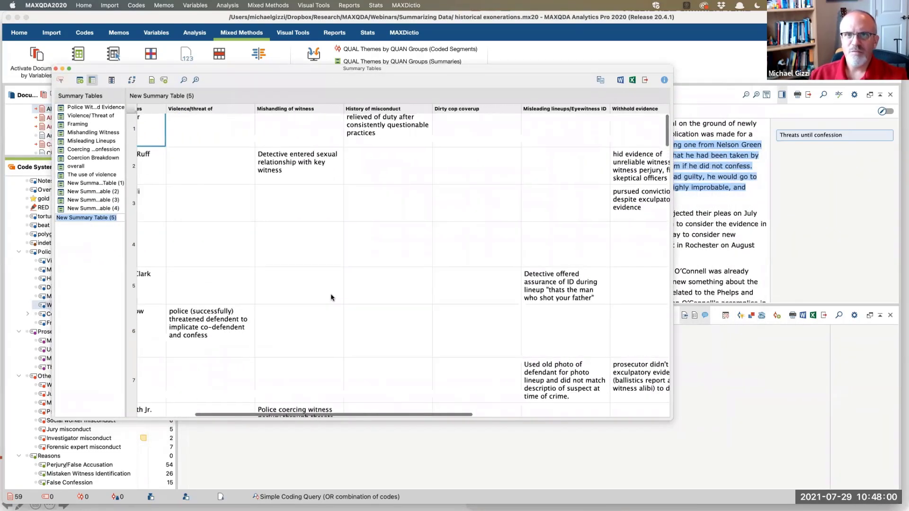
{"action": "scroll", "coordinate": [331, 297], "scroll_direction": "right", "scroll_amount": 4}
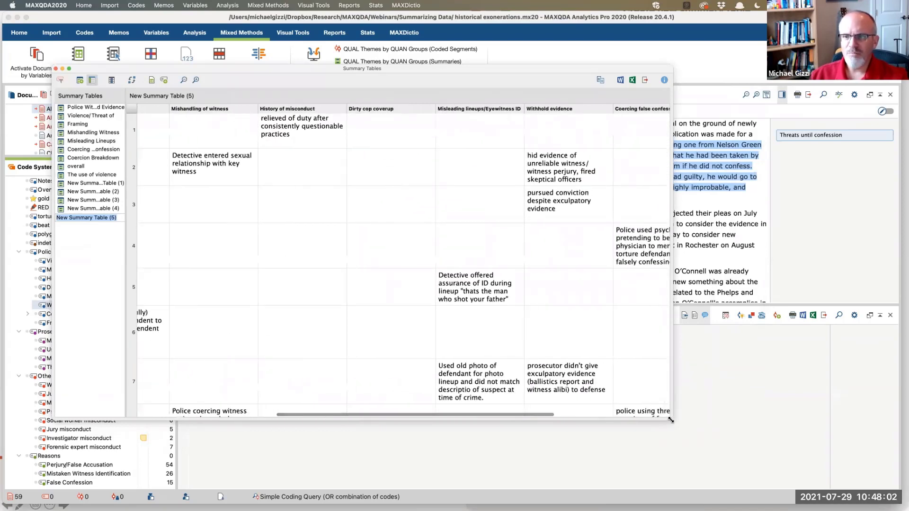
{"action": "left_click_drag", "start_coordinate": [671, 419], "coordinate": [843, 452]}
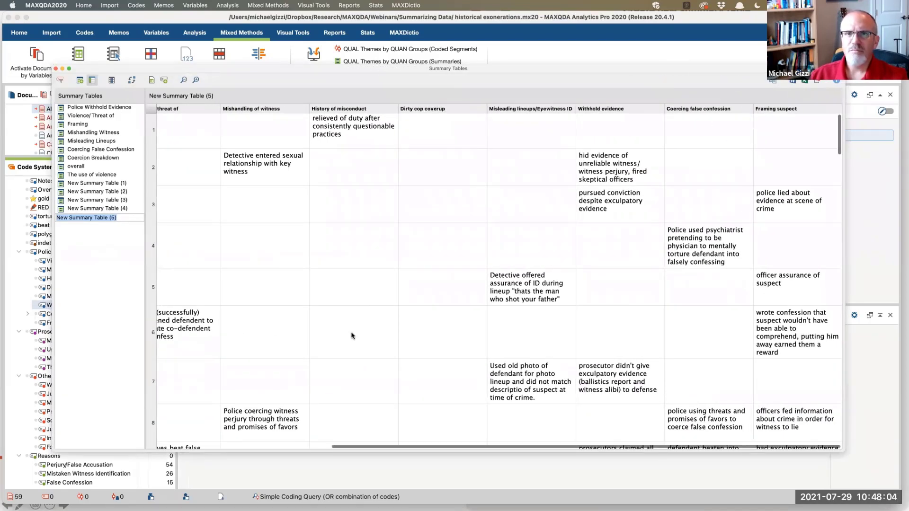
{"action": "scroll", "coordinate": [351, 335], "scroll_direction": "left", "scroll_amount": 5}
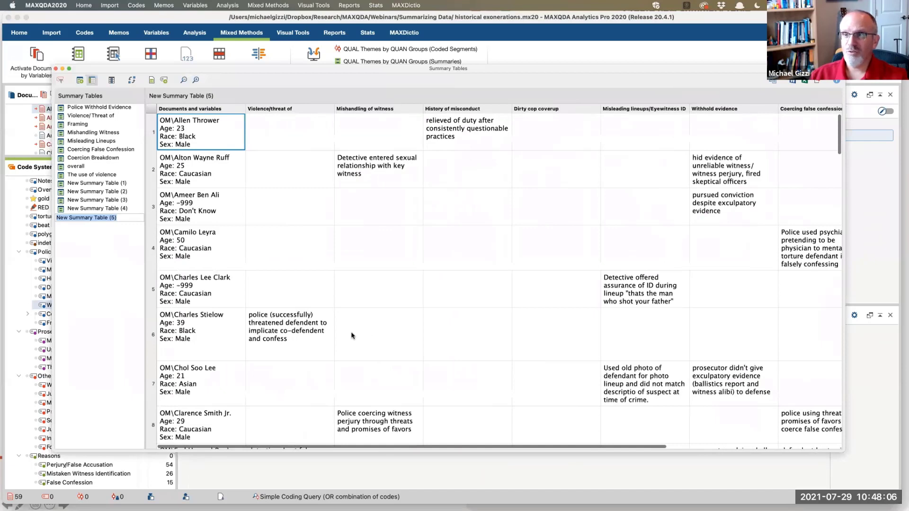
{"action": "scroll", "coordinate": [351, 336], "scroll_direction": "down", "scroll_amount": 5}
{"action": "scroll", "coordinate": [351, 335], "scroll_direction": "up", "scroll_amount": 5}
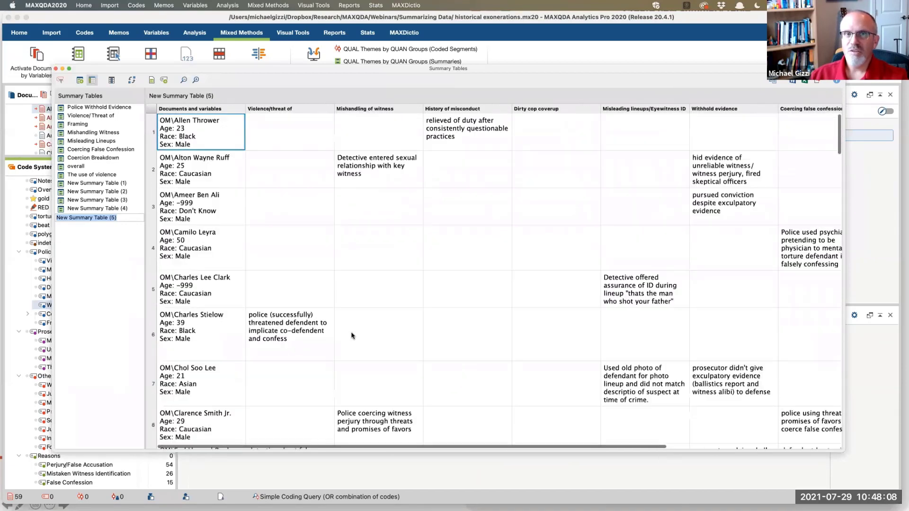
Step: Go through the first four documents in the table and check their age, race and sex entries
{"action": "left_click", "coordinate": [194, 136]}
{"action": "left_click", "coordinate": [184, 169]}
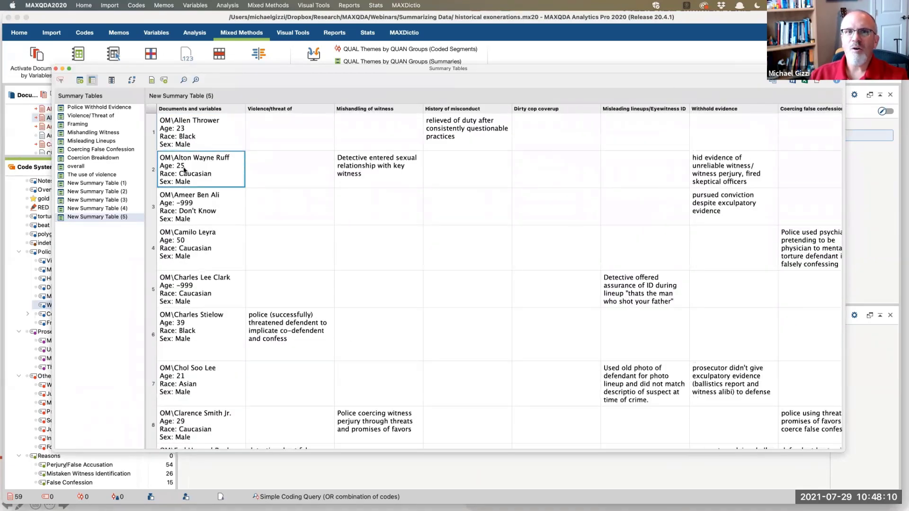
{"action": "left_click", "coordinate": [198, 214]}
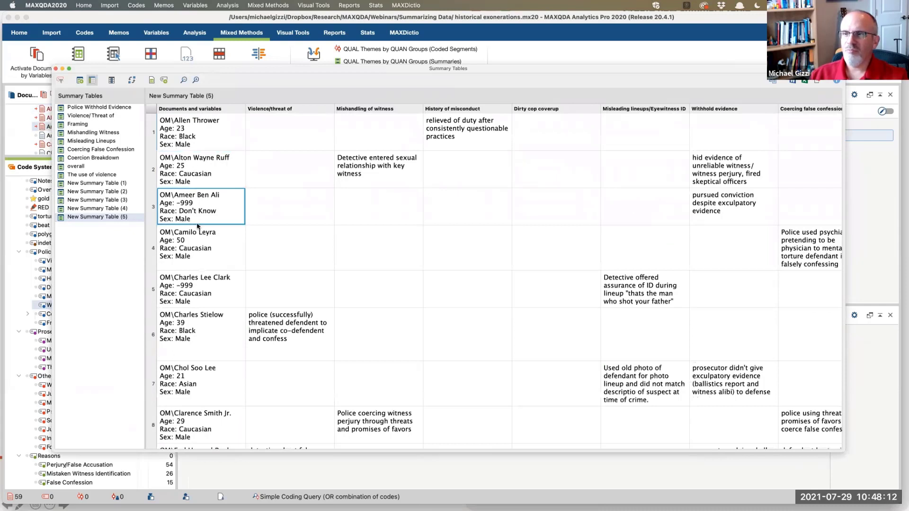
{"action": "left_click", "coordinate": [201, 260]}
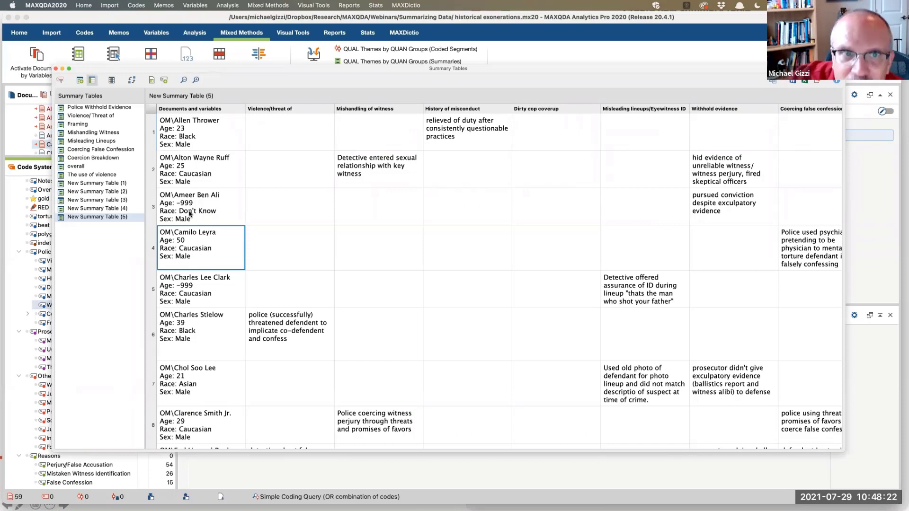
Step: Create another summary table with Convicted and Exoneration Date Year as variables in their own columns, keeping its default name
{"action": "left_click", "coordinate": [80, 80]}
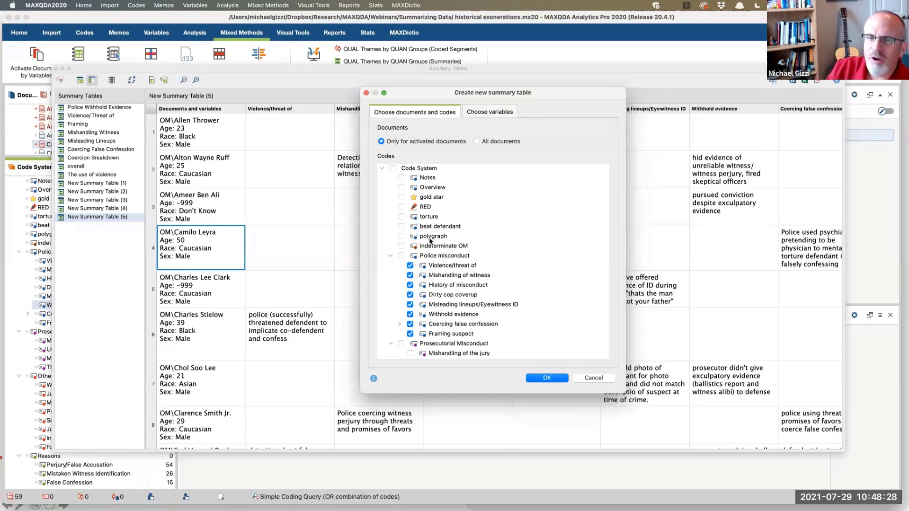
{"action": "left_click", "coordinate": [483, 112]}
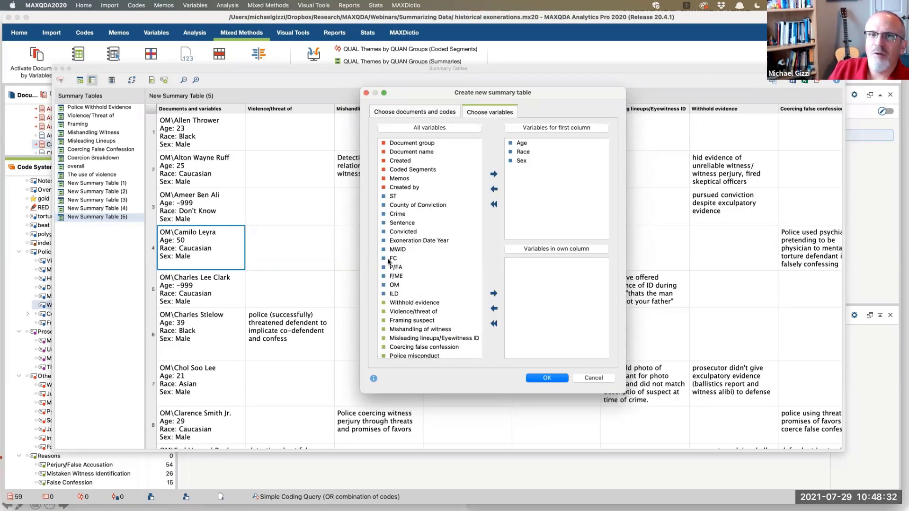
{"action": "left_click", "coordinate": [396, 225]}
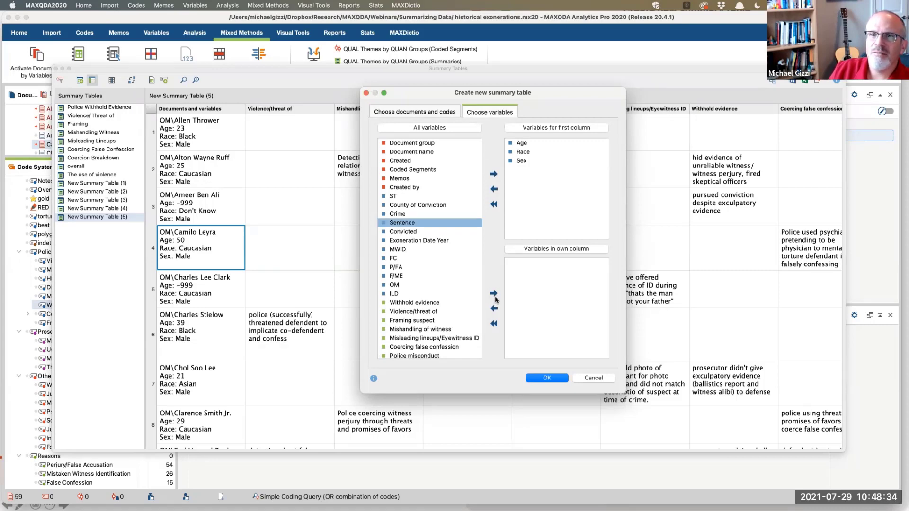
{"action": "left_click", "coordinate": [408, 232]}
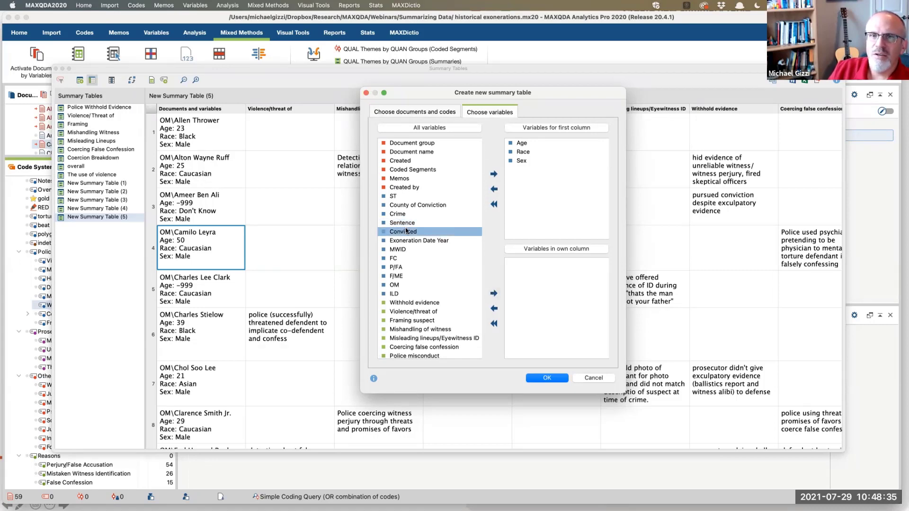
{"action": "left_click", "coordinate": [493, 294]}
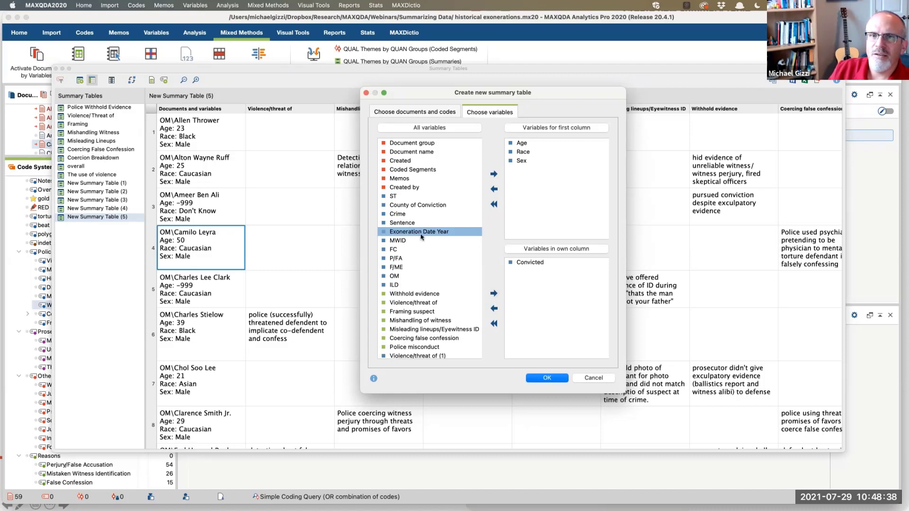
{"action": "left_click", "coordinate": [493, 294]}
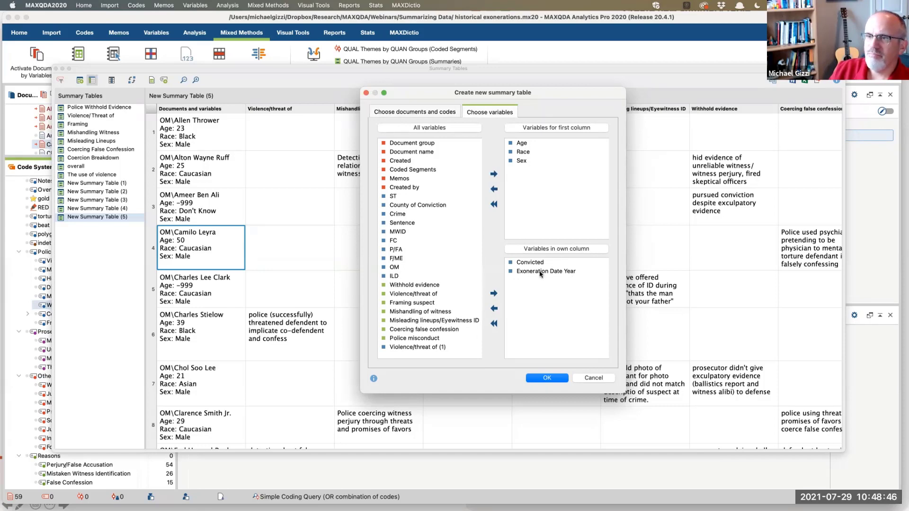
{"action": "left_click", "coordinate": [547, 378]}
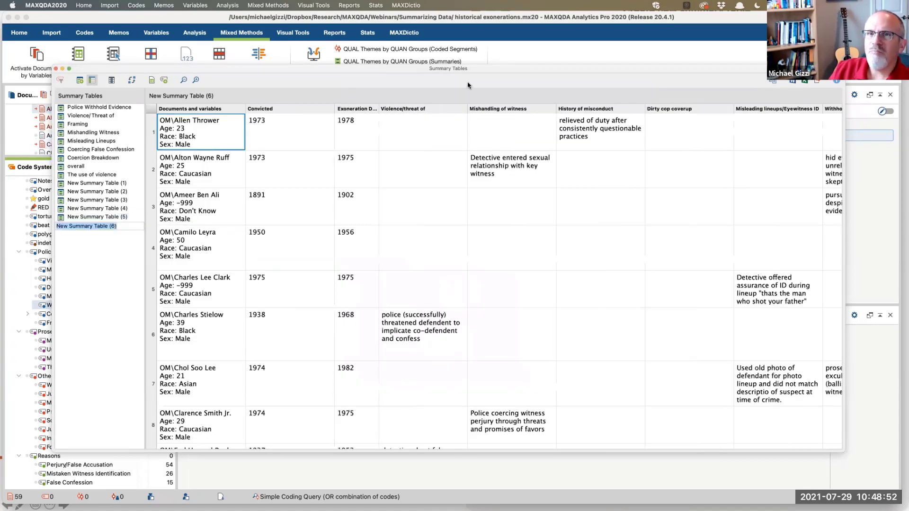
{"action": "left_click_drag", "start_coordinate": [500, 69], "coordinate": [458, 58]}
{"action": "left_click_drag", "start_coordinate": [449, 57], "coordinate": [447, 53]}
{"action": "key", "text": "Return"}
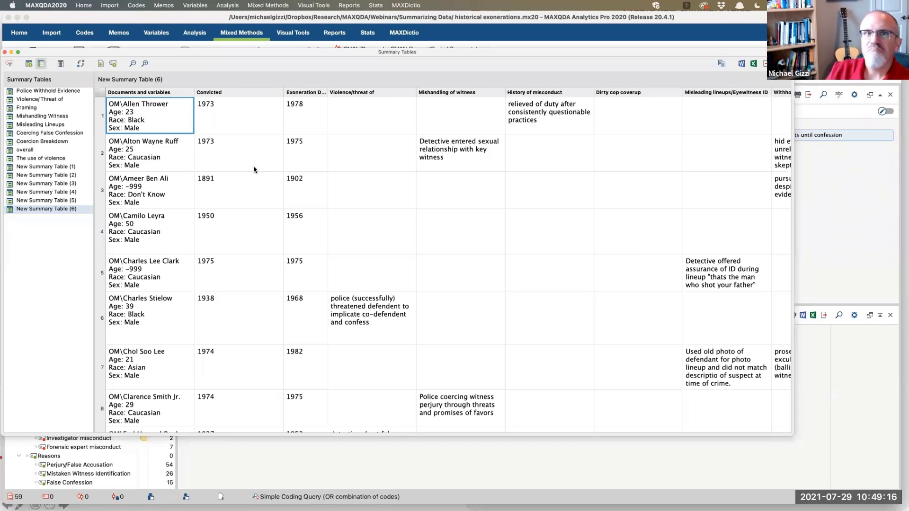
Step: Move the Exoneration Date Year column to the end of the table, after Framing suspect
{"action": "left_click_drag", "start_coordinate": [311, 93], "coordinate": [786, 95]}
{"action": "scroll", "coordinate": [666, 133], "scroll_direction": "right", "scroll_amount": 5}
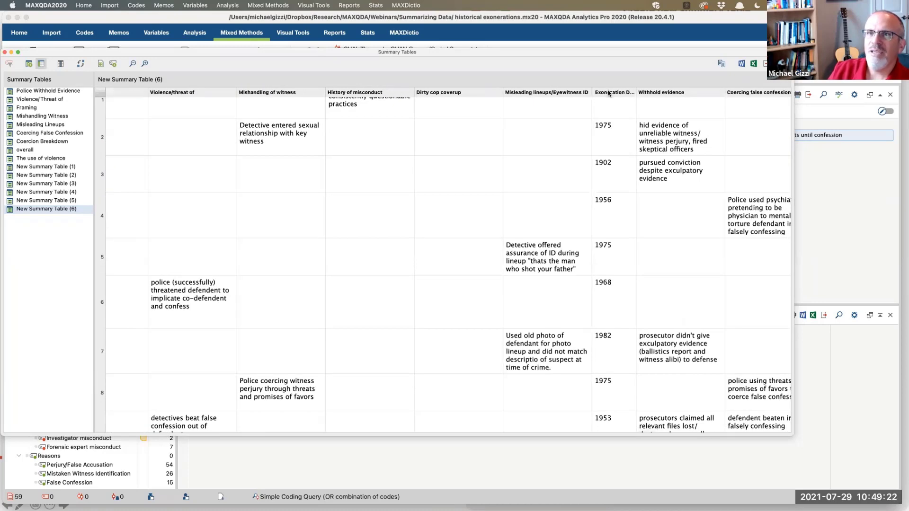
{"action": "left_click_drag", "start_coordinate": [611, 93], "coordinate": [771, 98]}
{"action": "scroll", "coordinate": [755, 112], "scroll_direction": "right", "scroll_amount": 2}
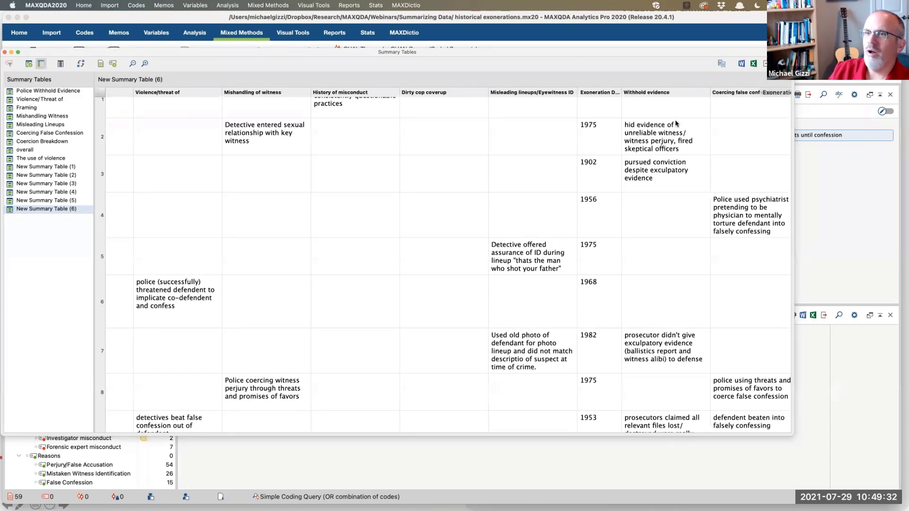
{"action": "scroll", "coordinate": [672, 114], "scroll_direction": "left", "scroll_amount": 2}
{"action": "scroll", "coordinate": [672, 113], "scroll_direction": "up", "scroll_amount": 1}
{"action": "left_click_drag", "start_coordinate": [632, 96], "coordinate": [729, 93]}
{"action": "scroll", "coordinate": [715, 116], "scroll_direction": "right", "scroll_amount": 5}
{"action": "scroll", "coordinate": [715, 116], "scroll_direction": "down", "scroll_amount": 1}
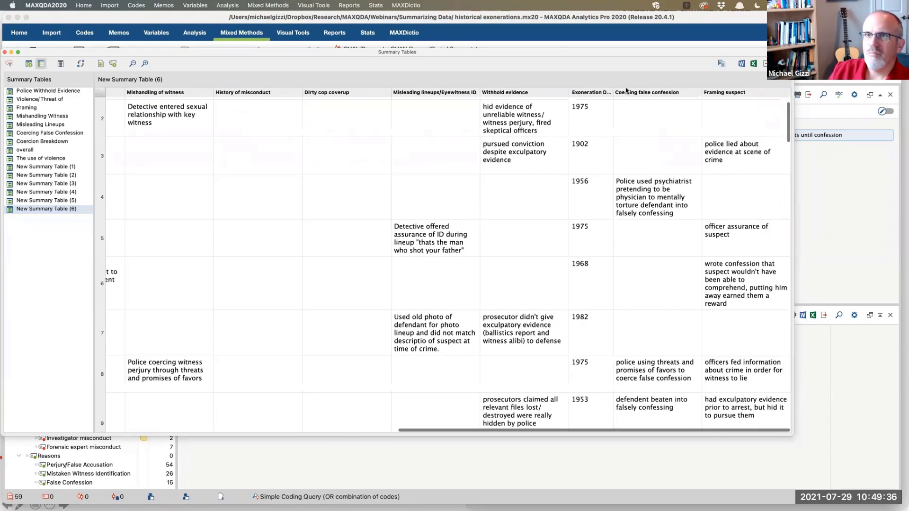
{"action": "left_click_drag", "start_coordinate": [606, 93], "coordinate": [779, 98]}
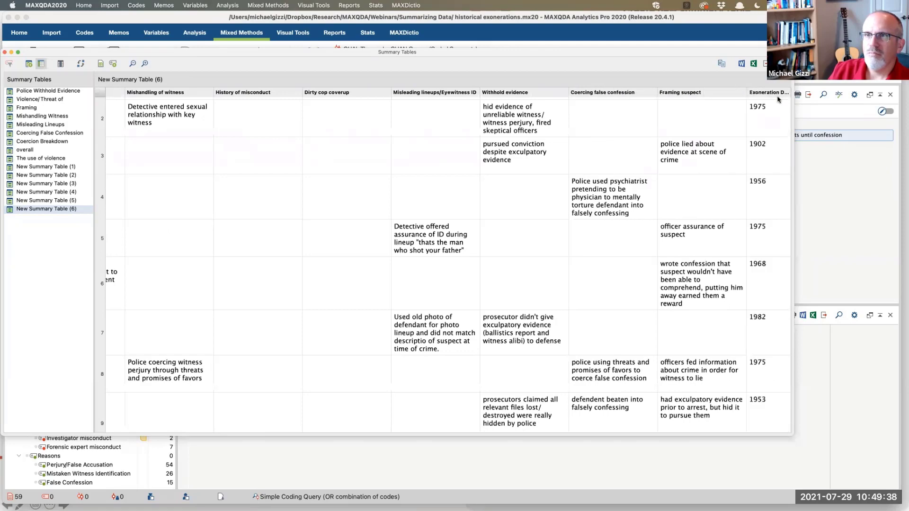
Step: Sort the table by the Violence/threat of column and review the sorted summaries
{"action": "scroll", "coordinate": [697, 134], "scroll_direction": "left", "scroll_amount": 10}
{"action": "scroll", "coordinate": [696, 134], "scroll_direction": "up", "scroll_amount": 1}
{"action": "scroll", "coordinate": [696, 133], "scroll_direction": "up", "scroll_amount": 1}
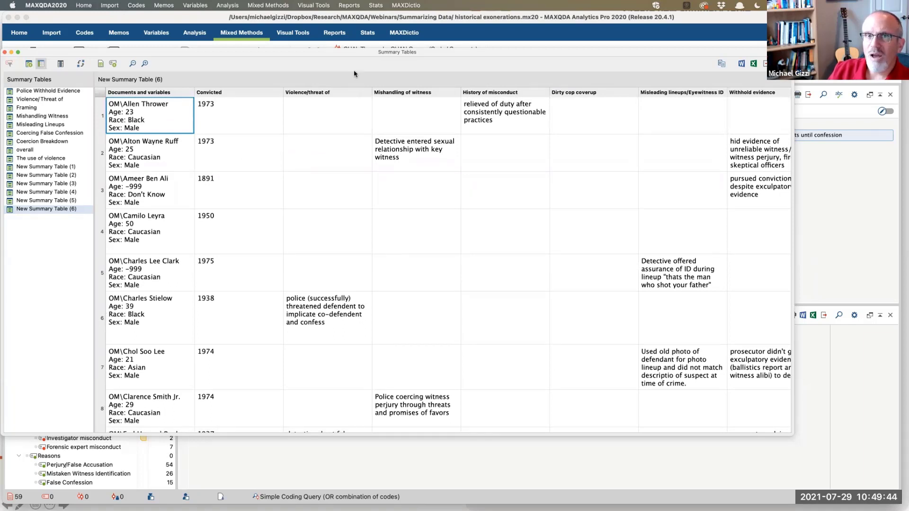
{"action": "left_click", "coordinate": [336, 94]}
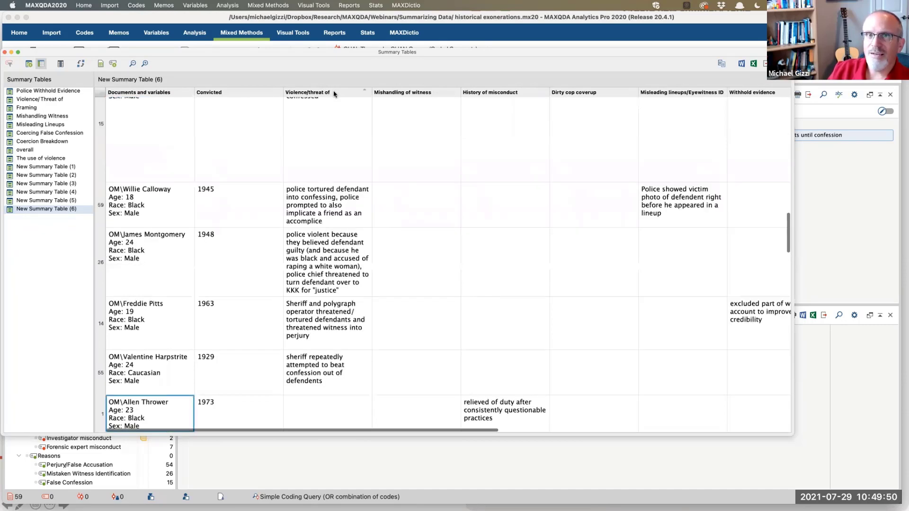
{"action": "scroll", "coordinate": [308, 210], "scroll_direction": "up", "scroll_amount": 10}
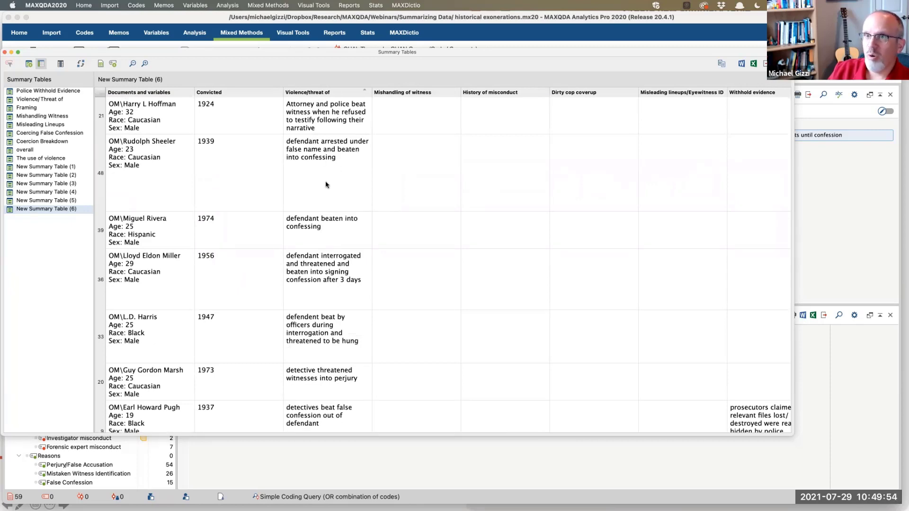
{"action": "scroll", "coordinate": [326, 185], "scroll_direction": "down", "scroll_amount": 2}
{"action": "scroll", "coordinate": [325, 185], "scroll_direction": "down", "scroll_amount": 10}
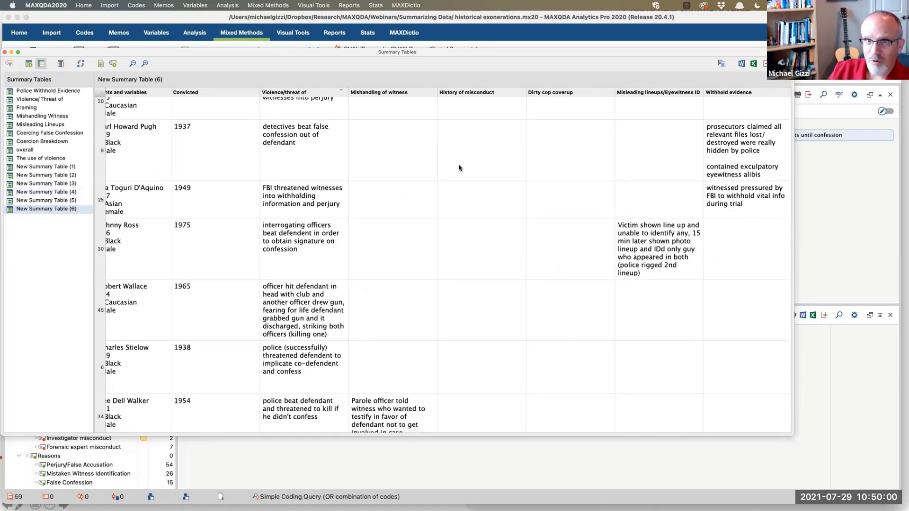
{"action": "scroll", "coordinate": [459, 168], "scroll_direction": "down", "scroll_amount": 1}
{"action": "scroll", "coordinate": [458, 168], "scroll_direction": "down", "scroll_amount": 2}
{"action": "scroll", "coordinate": [315, 92], "scroll_direction": "up", "scroll_amount": 8}
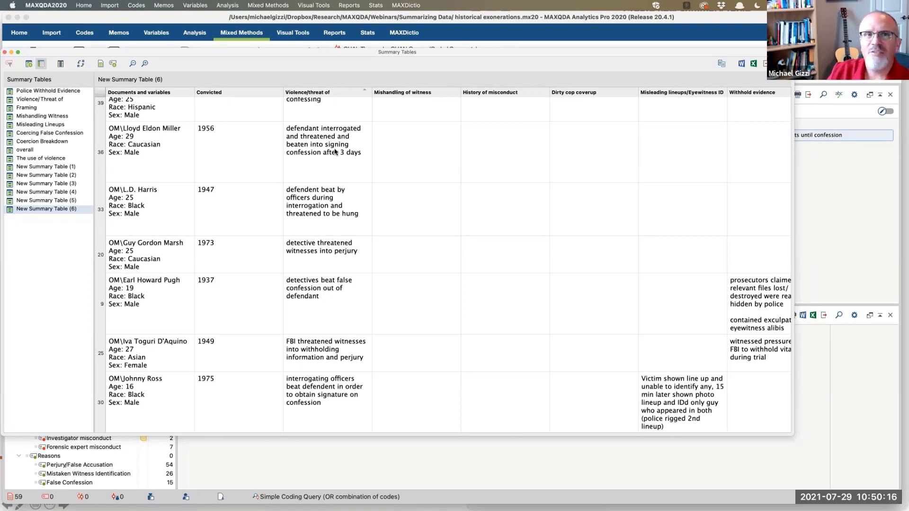
Step: Reset the sorting of the summary table to its original document order
{"action": "right_click", "coordinate": [341, 94]}
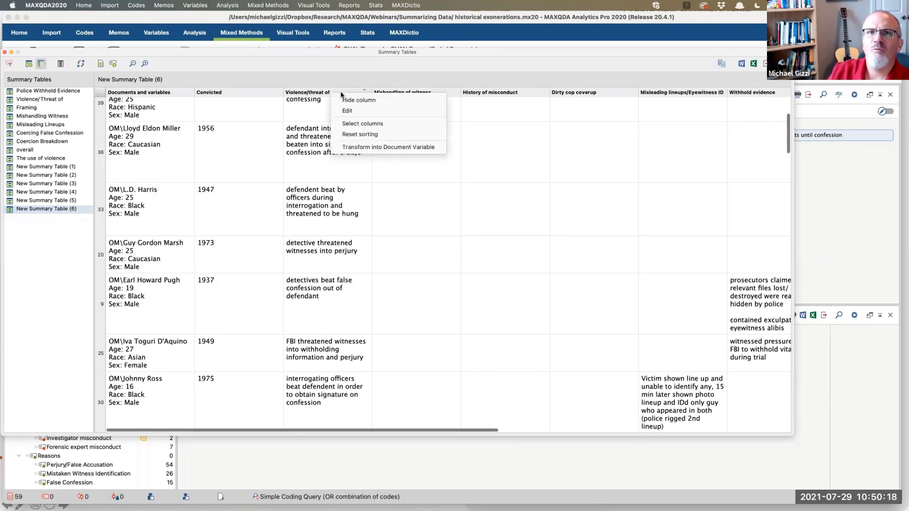
{"action": "left_click", "coordinate": [353, 135]}
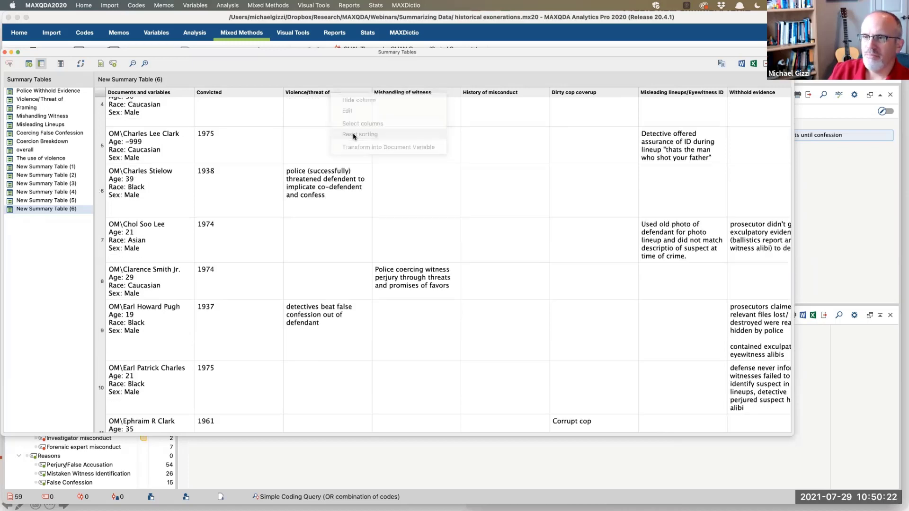
{"action": "scroll", "coordinate": [309, 201], "scroll_direction": "up", "scroll_amount": 5}
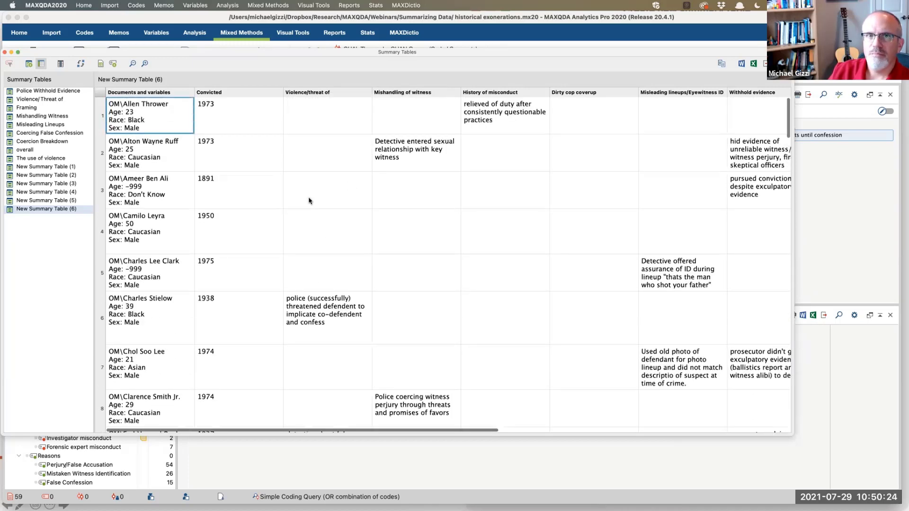
Step: Hide the Convicted column of the summary table
{"action": "right_click", "coordinate": [236, 95]}
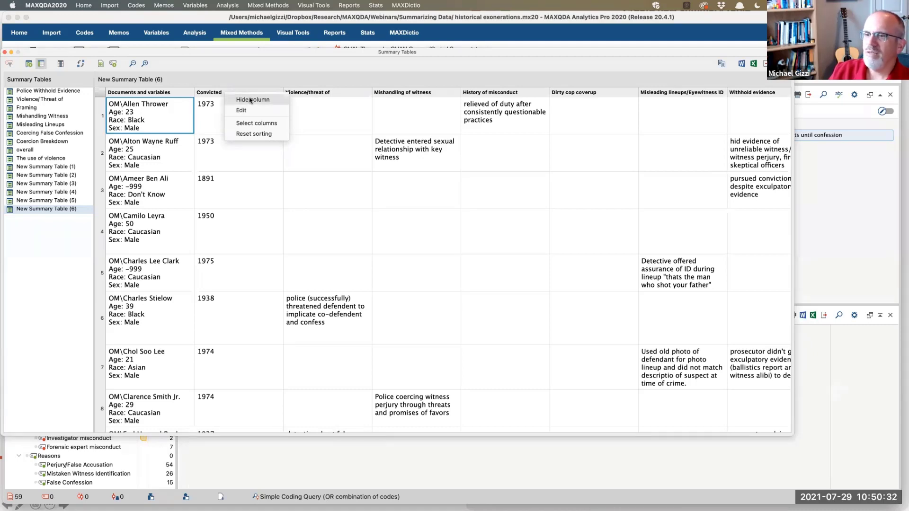
{"action": "left_click", "coordinate": [251, 100]}
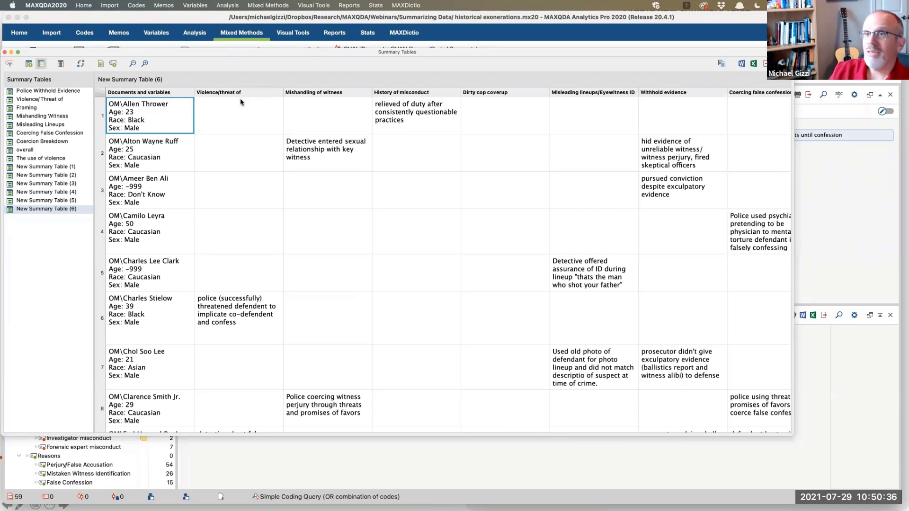
Step: Open the column selection, list the columns in reverse alphabetical order and mark all of them for display
{"action": "left_click", "coordinate": [61, 64]}
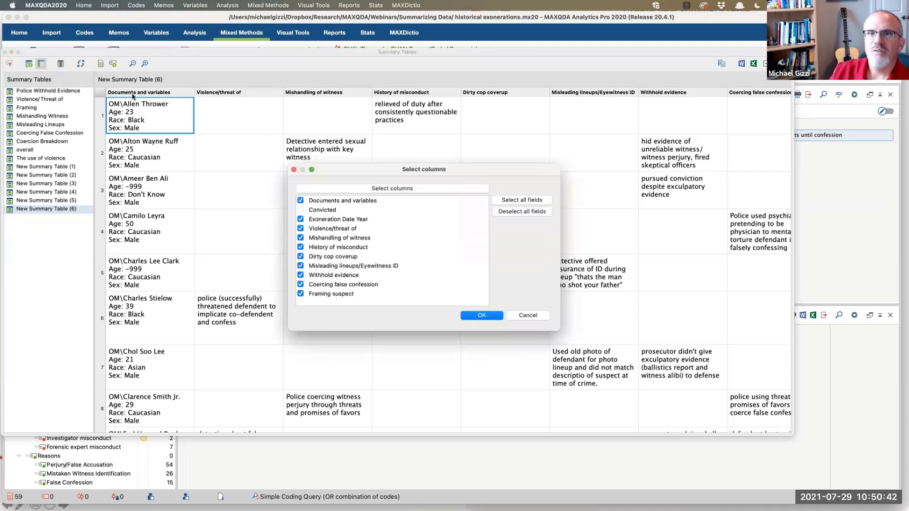
{"action": "left_click", "coordinate": [315, 211]}
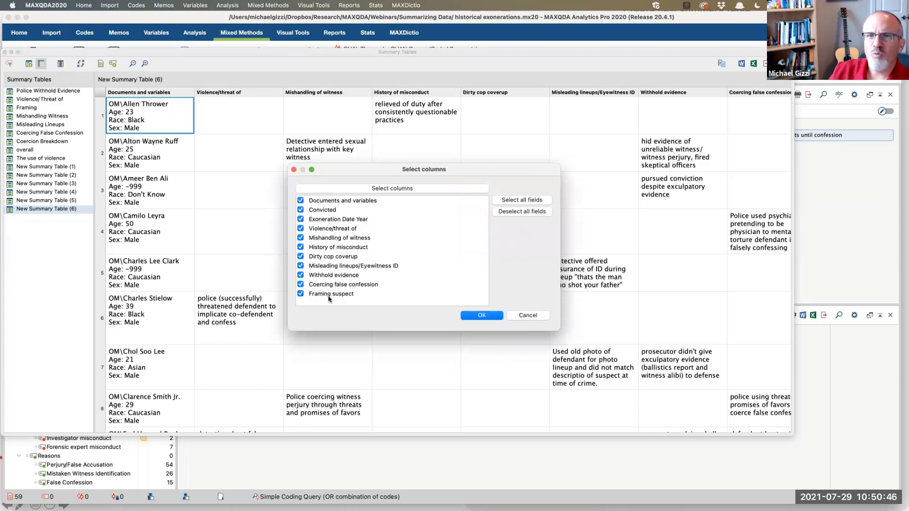
{"action": "left_click", "coordinate": [393, 189]}
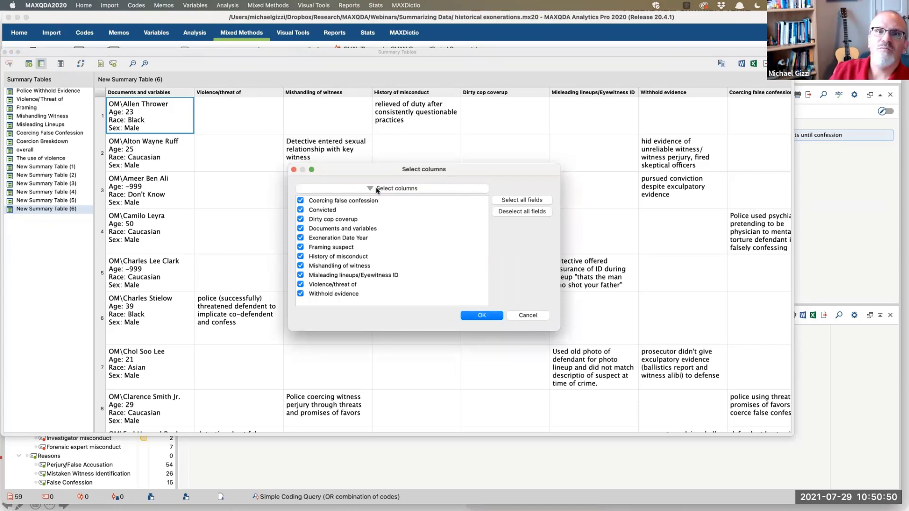
{"action": "left_click", "coordinate": [375, 189]}
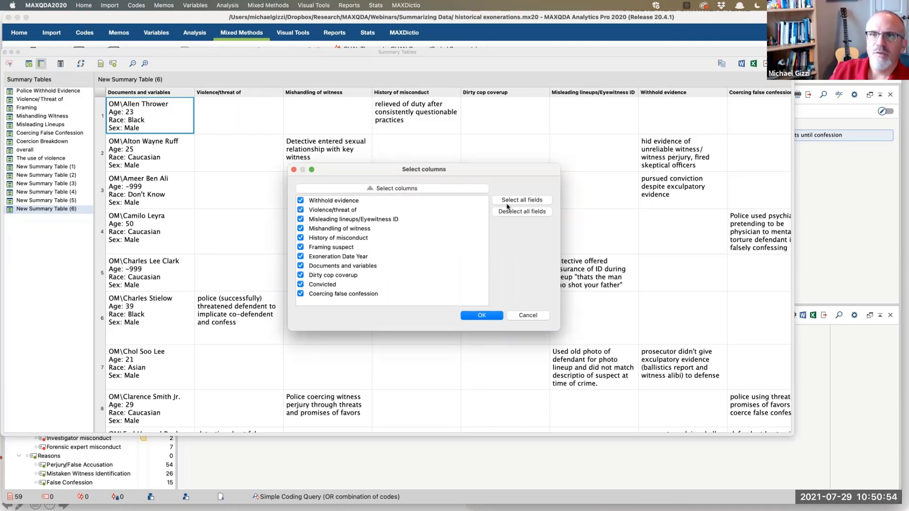
{"action": "left_click", "coordinate": [522, 211]}
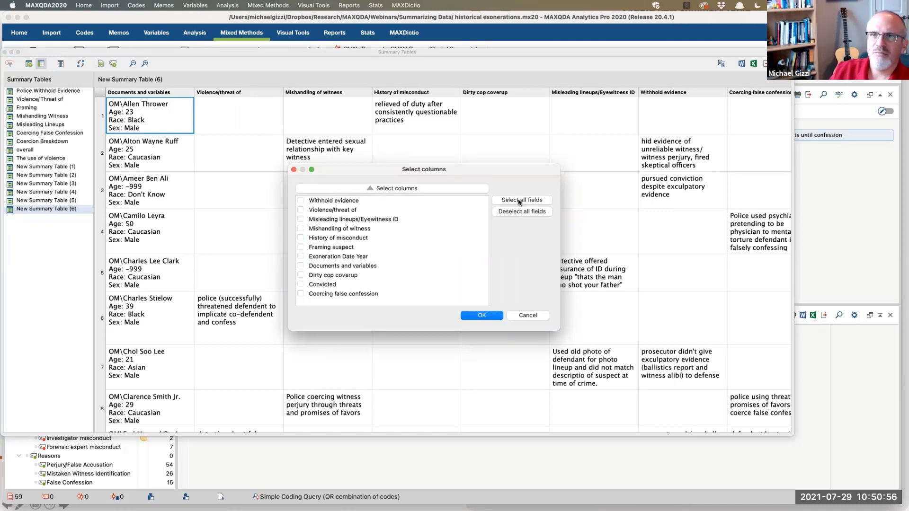
{"action": "left_click", "coordinate": [517, 200]}
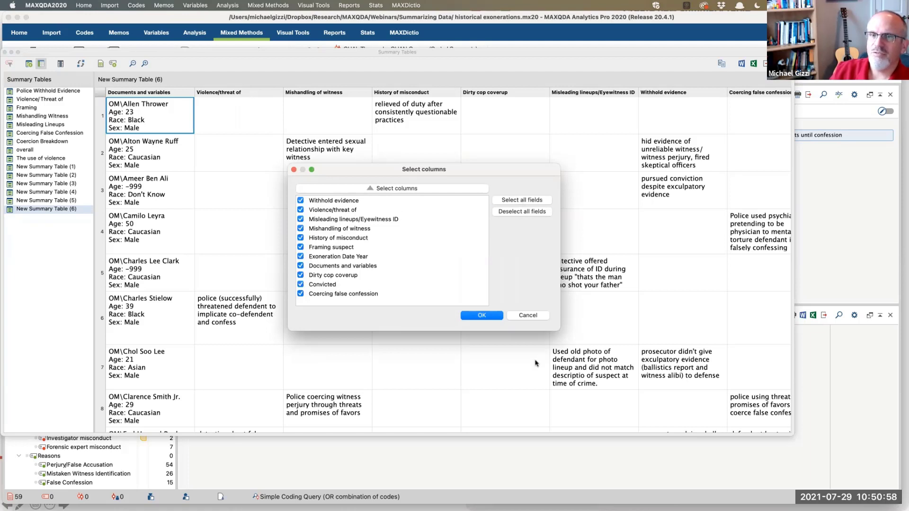
Step: Hide the Exoneration Date Year, Dirty cop coverup, Convicted and Coercing false confession columns from the summary table
{"action": "left_click", "coordinate": [300, 257]}
{"action": "left_click", "coordinate": [300, 275]}
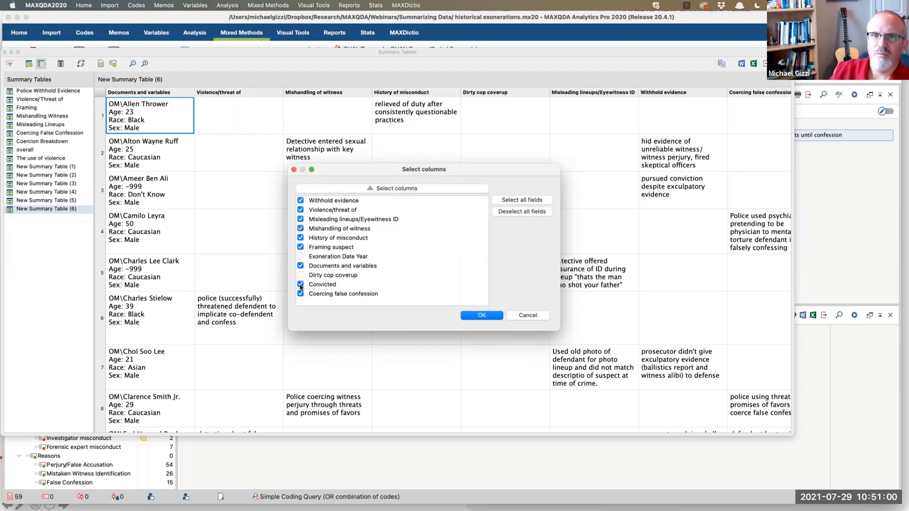
{"action": "left_click", "coordinate": [301, 295]}
{"action": "left_click", "coordinate": [480, 316]}
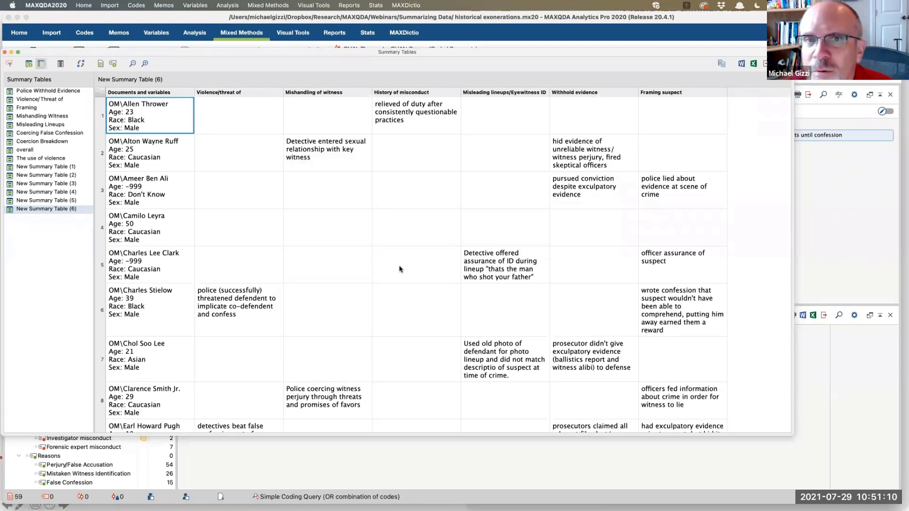
Step: Append the trial text "fgkdfkgd fgkdfg dfk" to the second document's Mishandling of witness summary and delete it again
{"action": "left_click", "coordinate": [320, 155]}
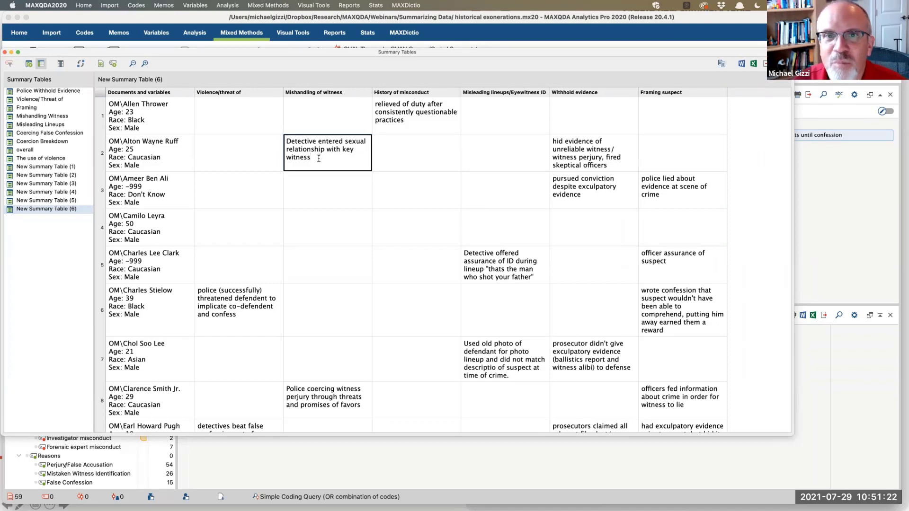
{"action": "type", "text": "fgkdfkgd fgkdfg dfk"}
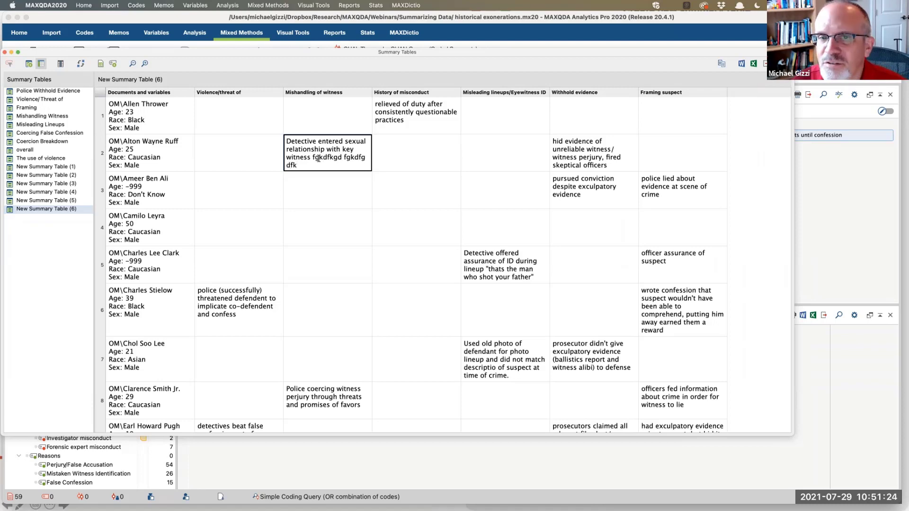
{"action": "left_click_drag", "start_coordinate": [311, 158], "coordinate": [332, 164]}
{"action": "key", "text": "BackSpace"}
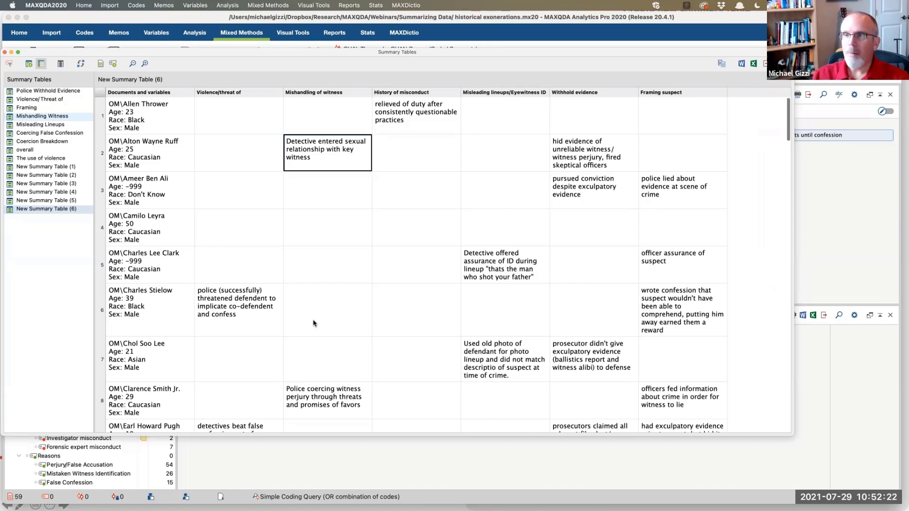
Step: Review the summaries of the documents further down the table and return to its first row
{"action": "scroll", "coordinate": [313, 322], "scroll_direction": "down", "scroll_amount": 1}
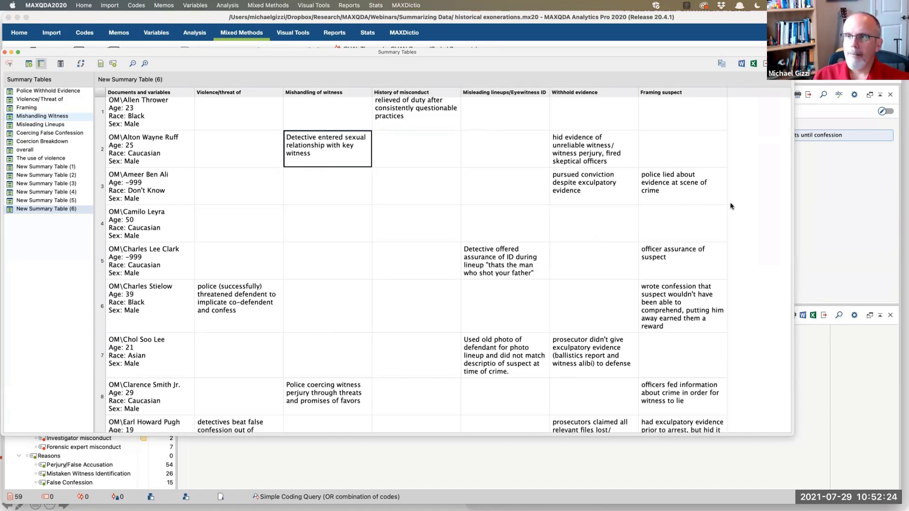
{"action": "scroll", "coordinate": [341, 318], "scroll_direction": "down", "scroll_amount": 10}
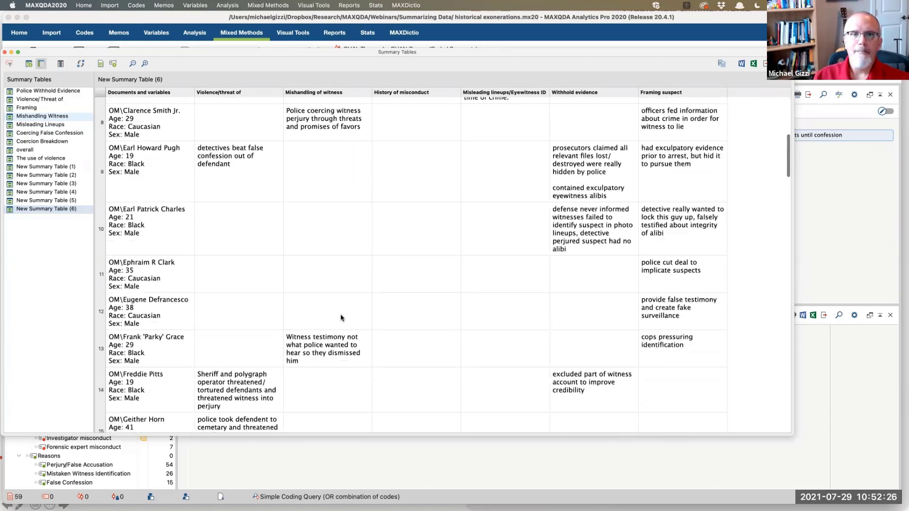
{"action": "scroll", "coordinate": [341, 317], "scroll_direction": "down", "scroll_amount": 15}
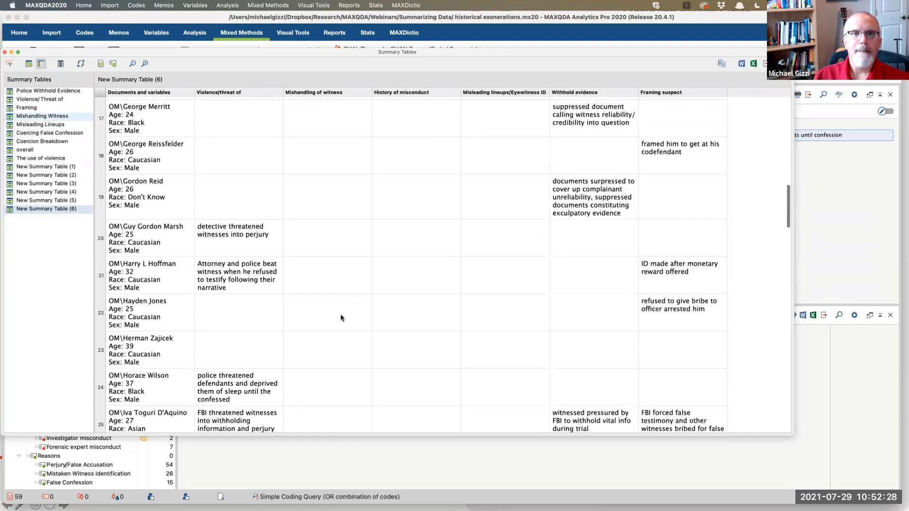
{"action": "scroll", "coordinate": [341, 318], "scroll_direction": "down", "scroll_amount": 18}
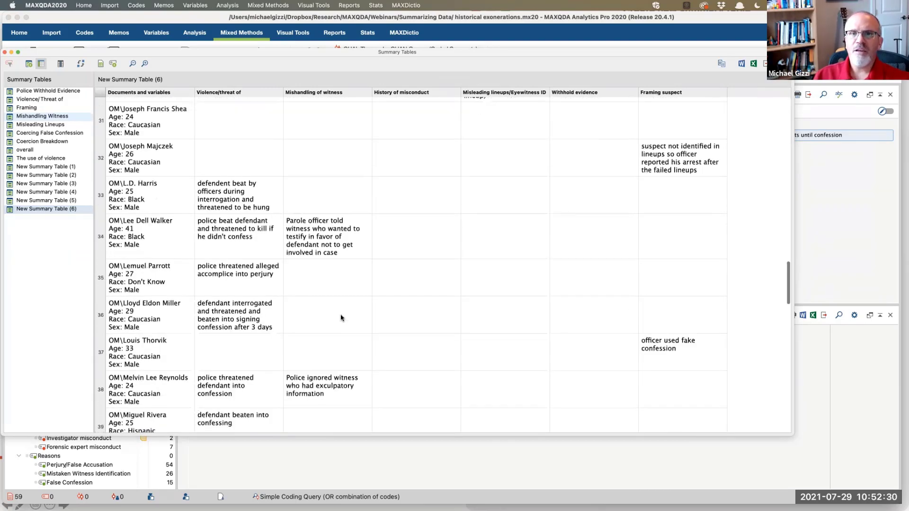
{"action": "scroll", "coordinate": [341, 317], "scroll_direction": "down", "scroll_amount": 13}
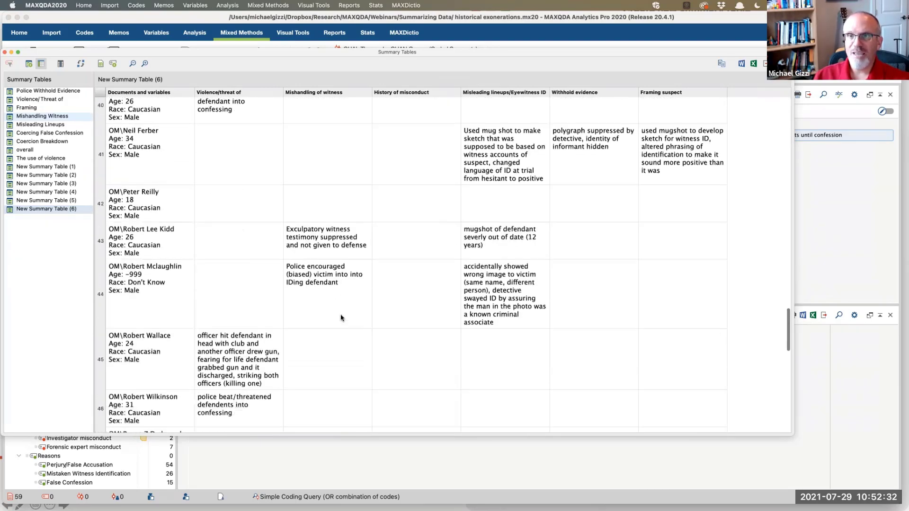
{"action": "scroll", "coordinate": [341, 318], "scroll_direction": "down", "scroll_amount": 8}
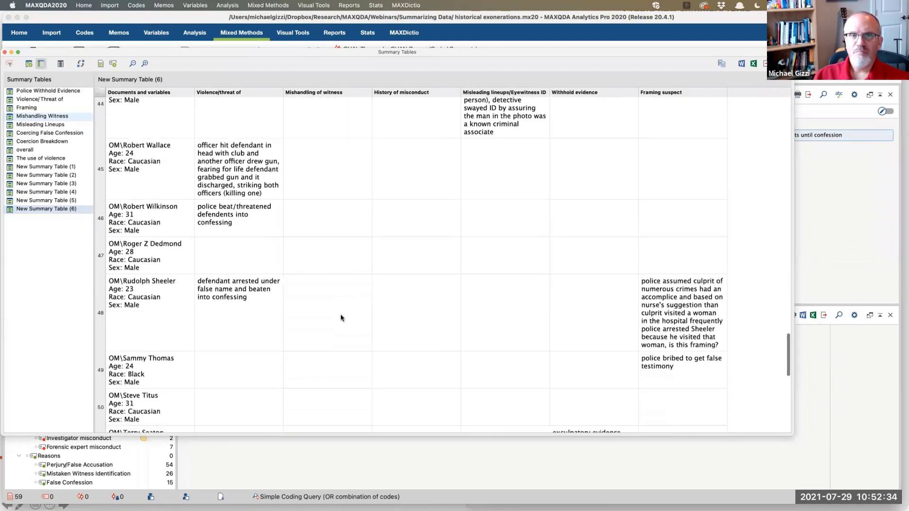
{"action": "scroll", "coordinate": [341, 317], "scroll_direction": "up", "scroll_amount": 20}
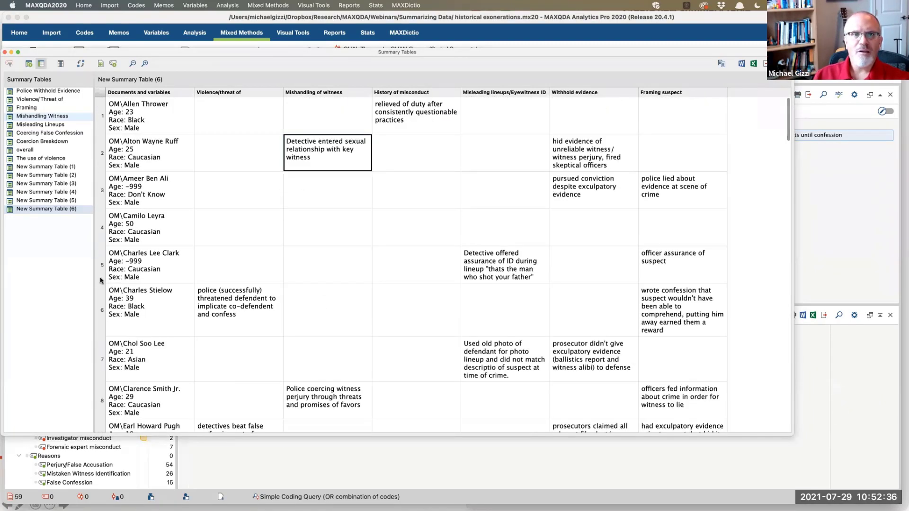
Step: Start another summary table and remove Exoneration Date Year and Convicted from the variables in their own columns
{"action": "left_click", "coordinate": [29, 64]}
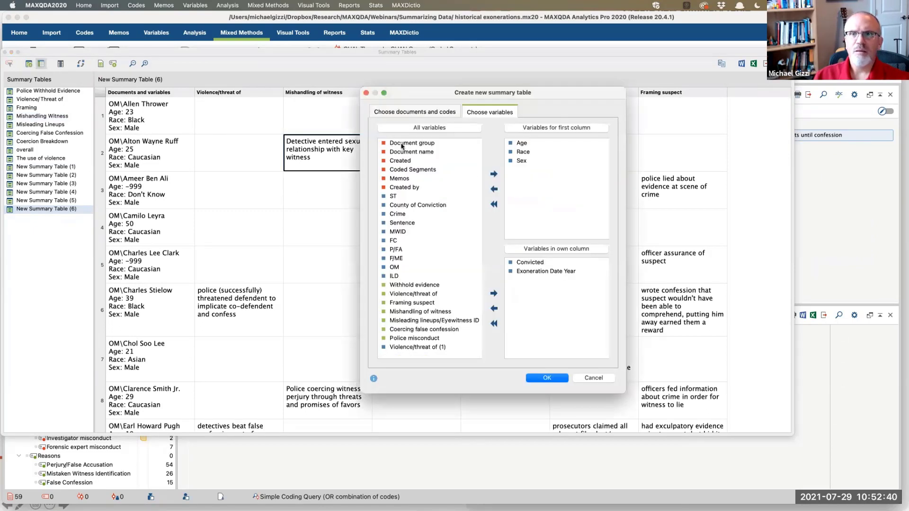
{"action": "left_click", "coordinate": [516, 144]}
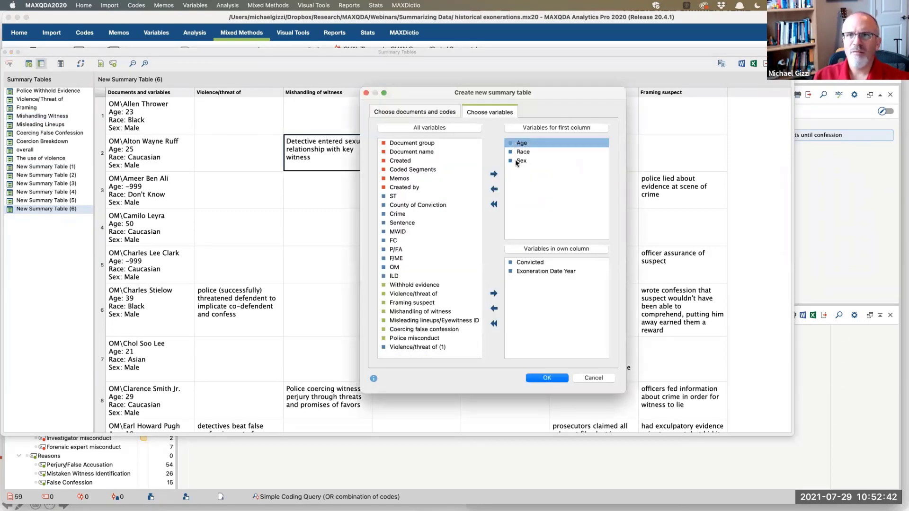
{"action": "left_click", "coordinate": [525, 272]}
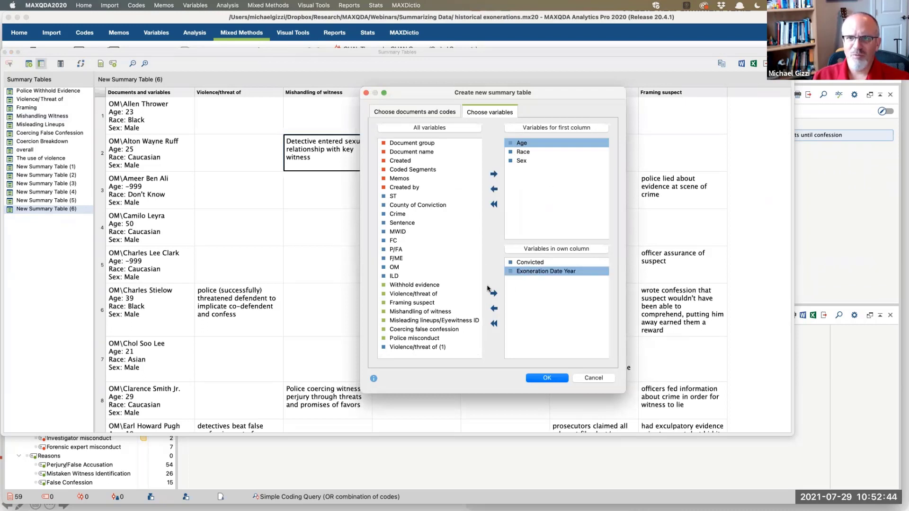
{"action": "left_click", "coordinate": [494, 308]}
{"action": "left_click", "coordinate": [527, 264]}
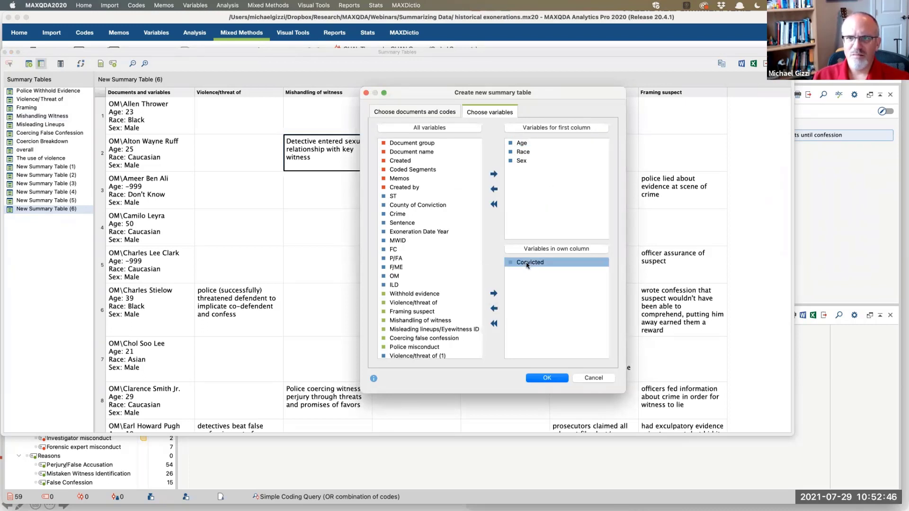
{"action": "left_click", "coordinate": [494, 308]}
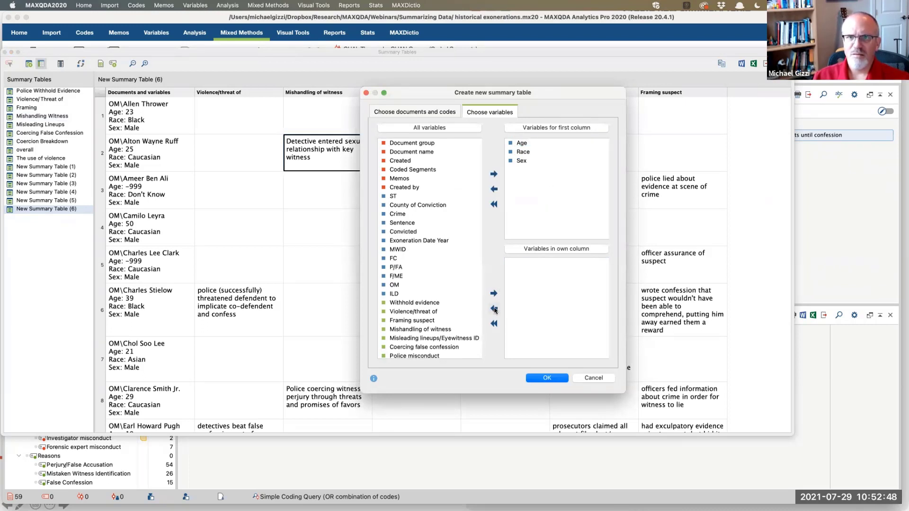
Step: Exclude Misleading lineups/Eyewitness ID, Dirty cop coverup, History of misconduct and Withhold evidence from the codes and create the summary table with its default name
{"action": "left_click", "coordinate": [403, 114]}
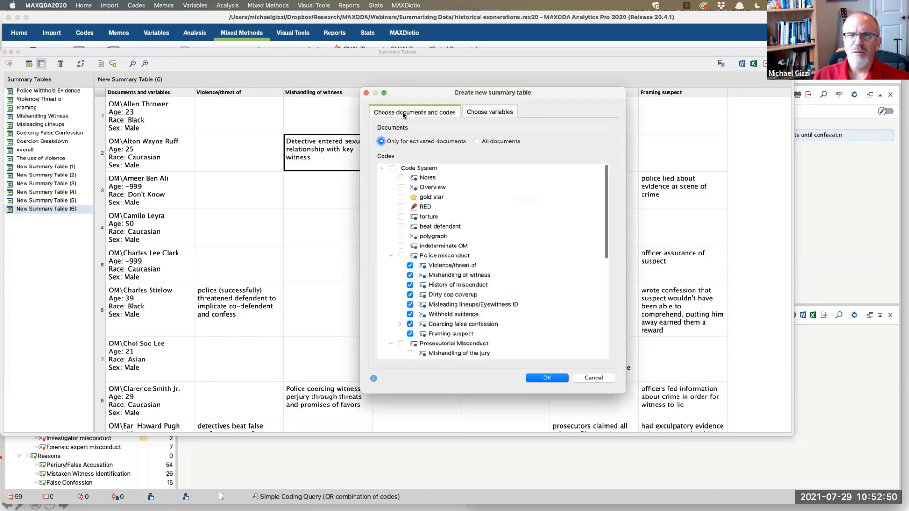
{"action": "left_click", "coordinate": [410, 304]}
{"action": "left_click", "coordinate": [410, 295]}
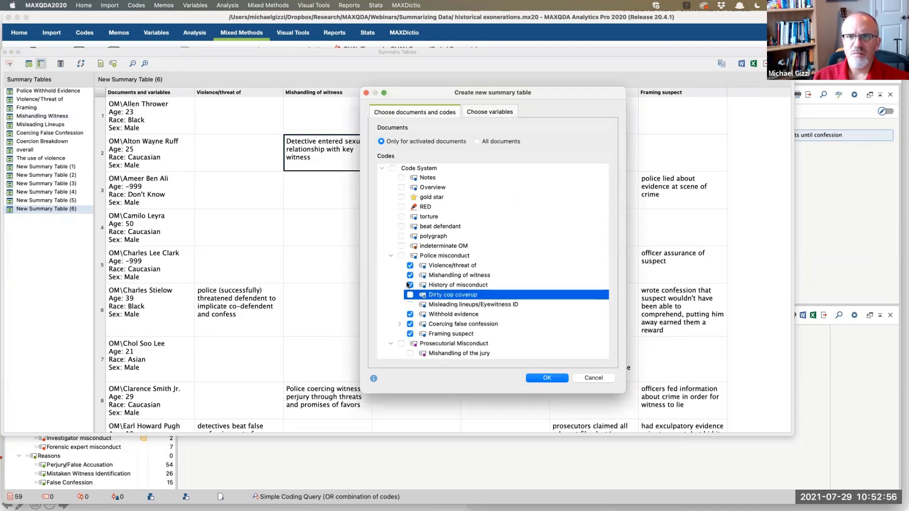
{"action": "left_click", "coordinate": [410, 285]}
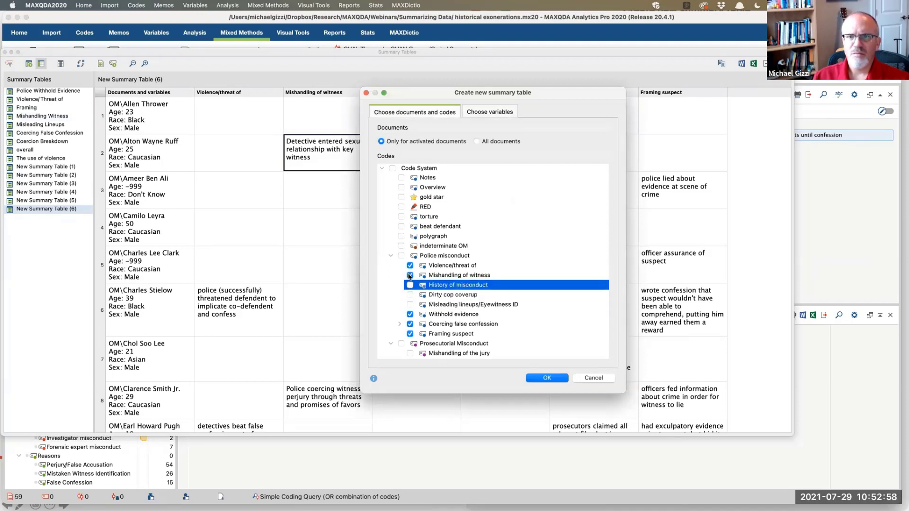
{"action": "left_click", "coordinate": [410, 315]}
{"action": "left_click", "coordinate": [547, 378]}
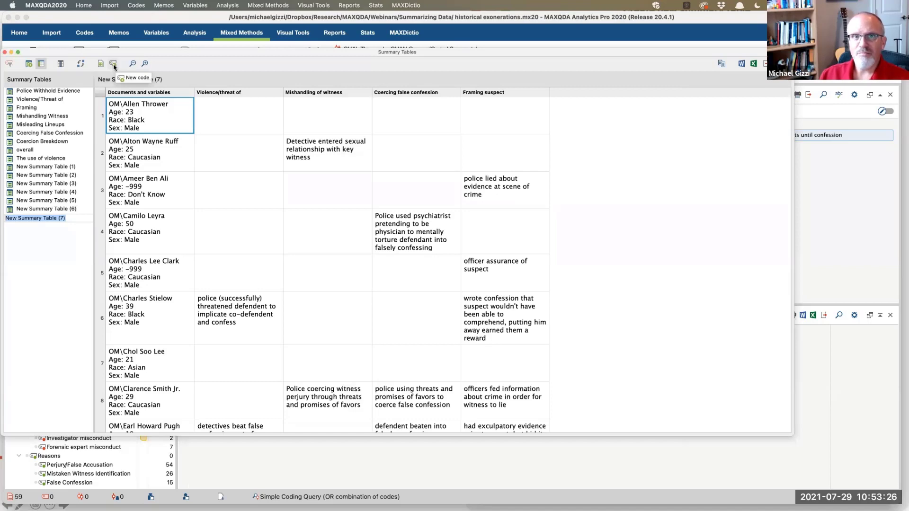
{"action": "left_click_drag", "start_coordinate": [159, 56], "coordinate": [268, 51]}
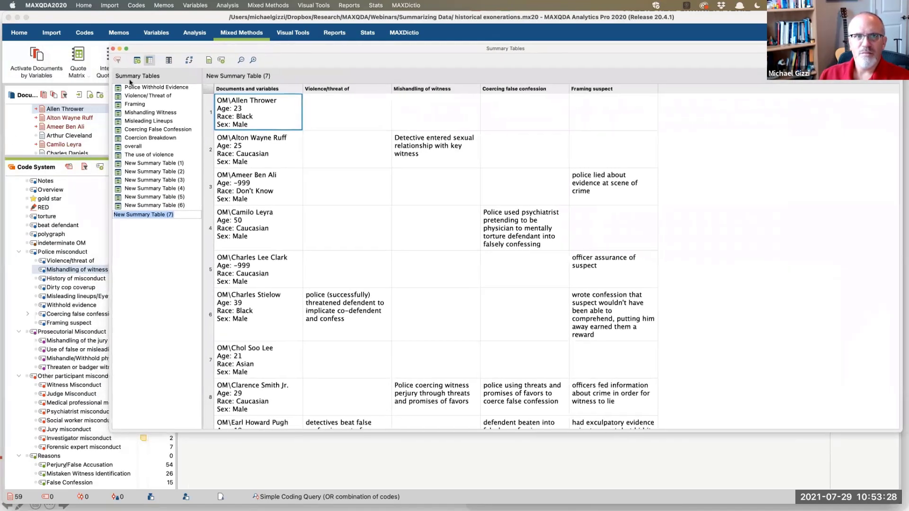
{"action": "key", "text": "Return"}
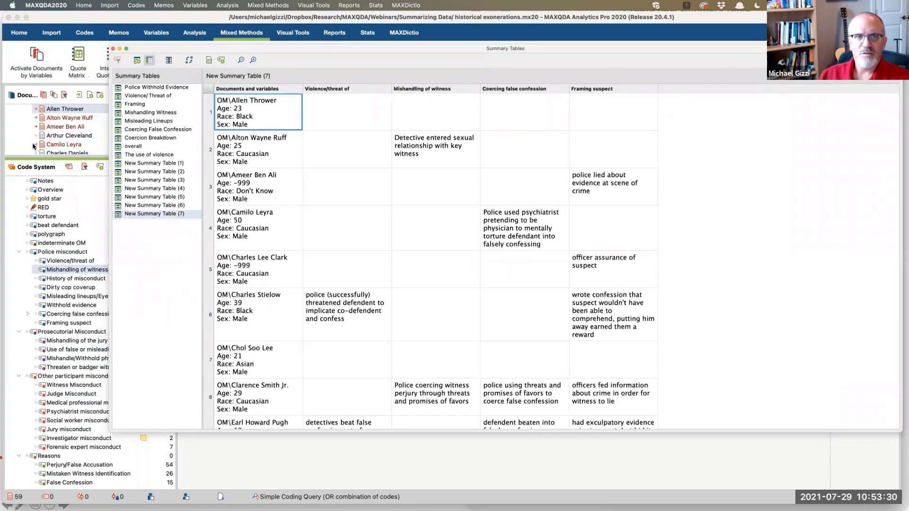
Step: Add a new code named Note field as a column of the summary table
{"action": "left_click", "coordinate": [222, 60]}
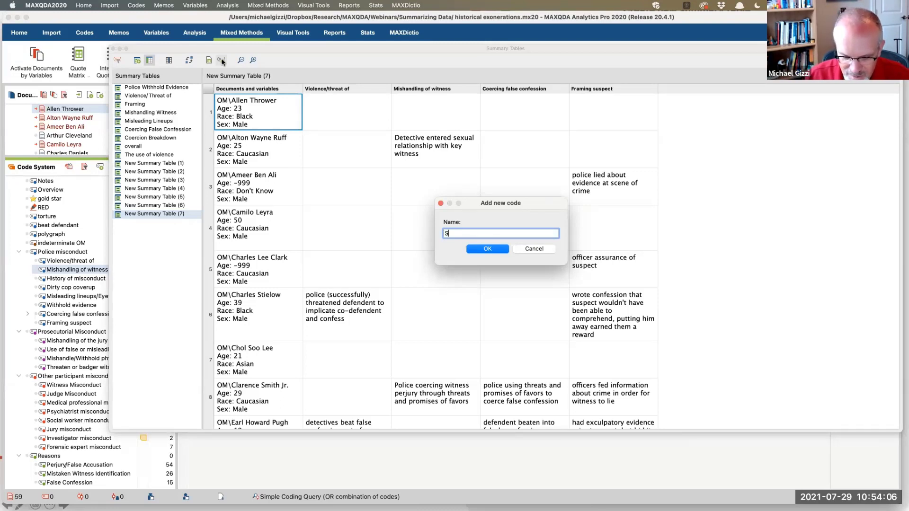
{"action": "type", "text": "a,pe"}
{"action": "key", "text": "BackSpace"}
{"action": "key", "text": "BackSpace"}
{"action": "key", "text": "BackSpace"}
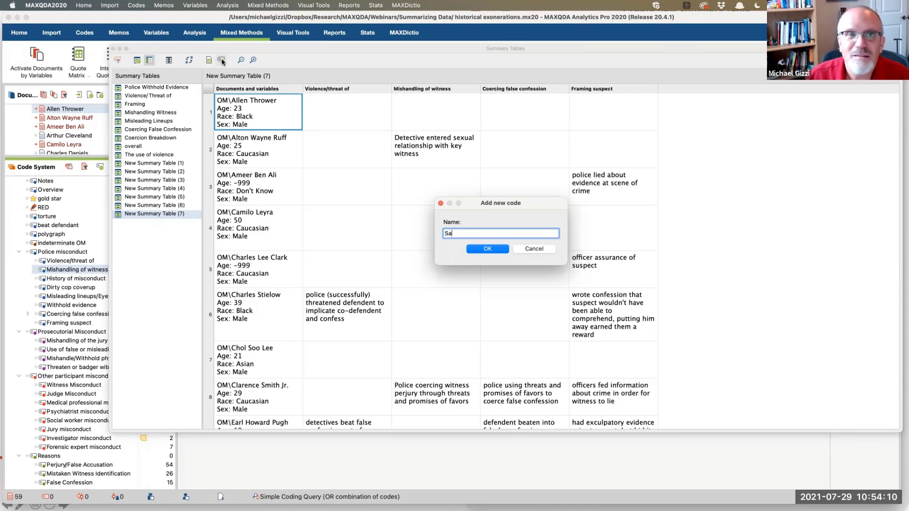
{"action": "key", "text": "BackSpace"}
{"action": "key", "text": "BackSpace"}
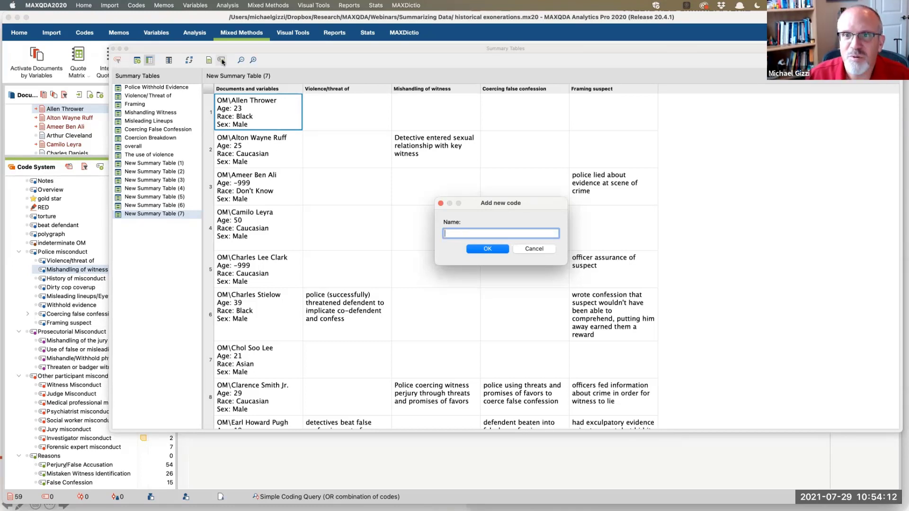
{"action": "type", "text": "Note field"}
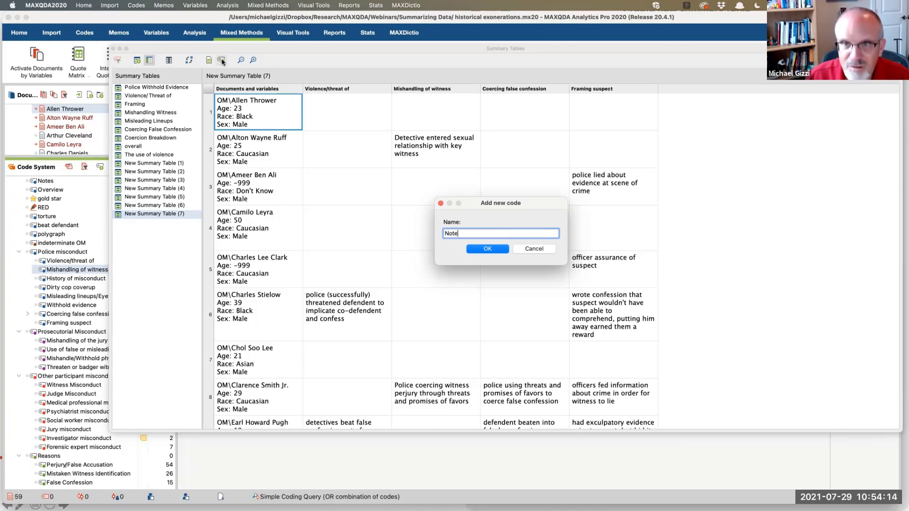
{"action": "left_click", "coordinate": [488, 250]}
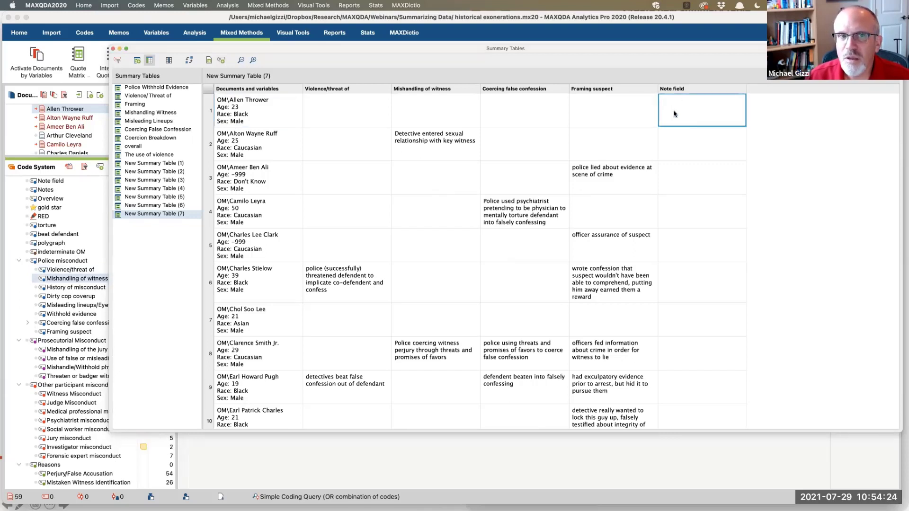
Step: Move the Summary Tables window clear of the code list and delete the Notes code from the Code System
{"action": "left_click", "coordinate": [48, 191]}
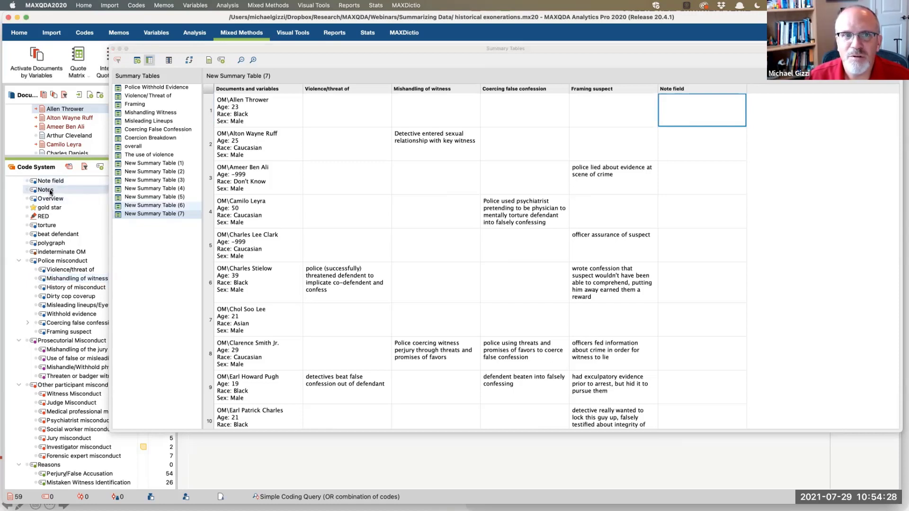
{"action": "left_click_drag", "start_coordinate": [205, 45], "coordinate": [271, 46]}
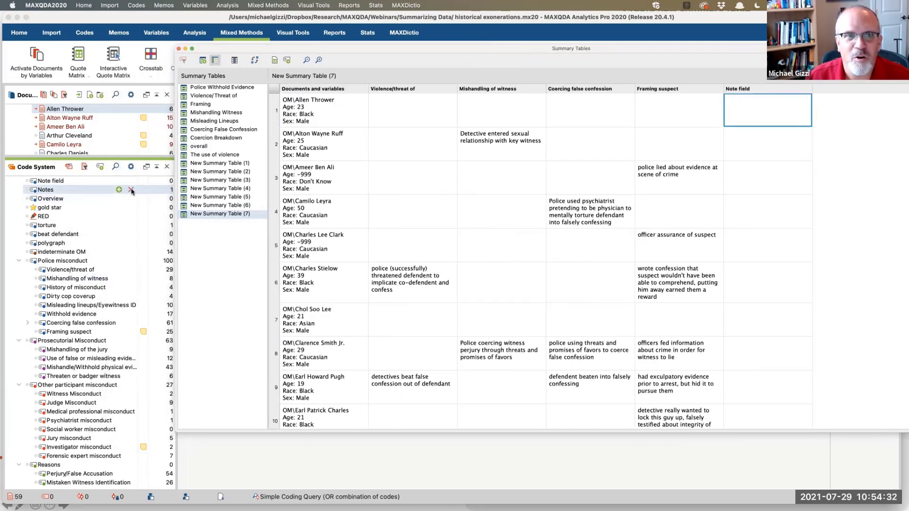
{"action": "left_click", "coordinate": [131, 190]}
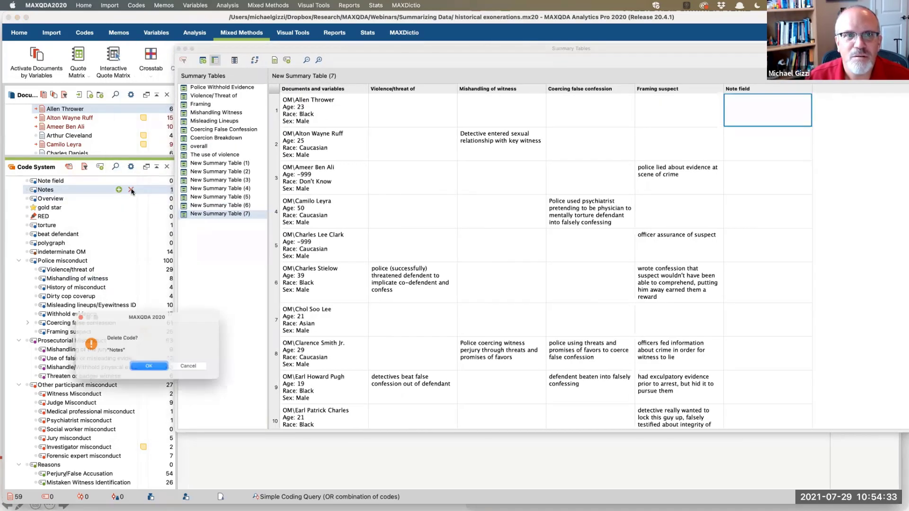
{"action": "left_click", "coordinate": [149, 370]}
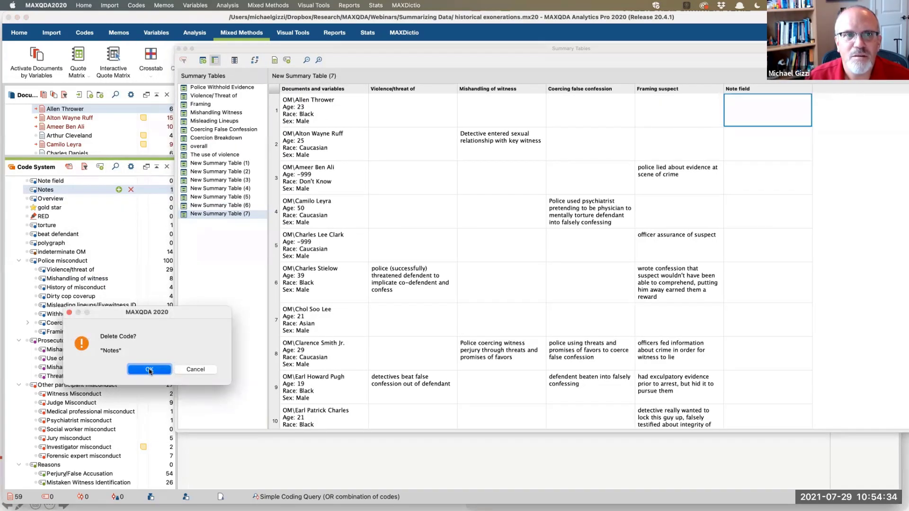
Step: Open the name of the Note field code in the Code System for editing
{"action": "left_click", "coordinate": [60, 185]}
{"action": "left_click", "coordinate": [51, 181]}
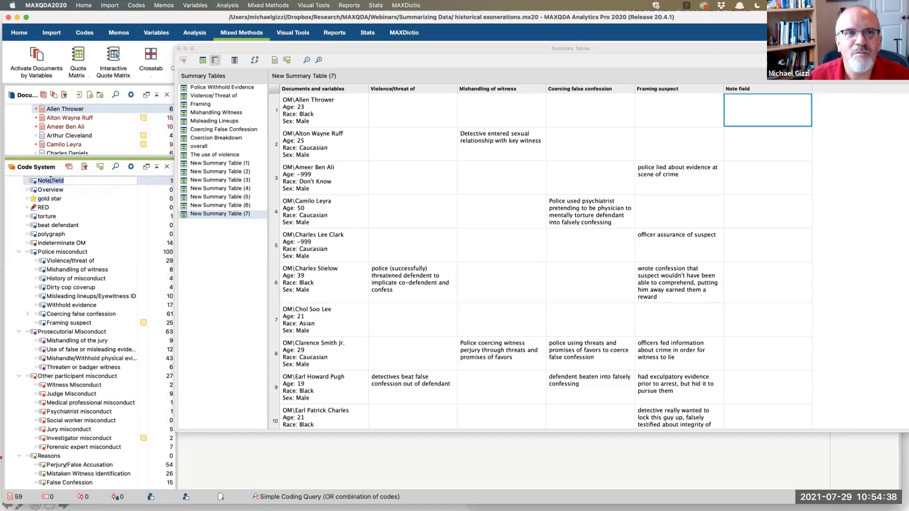
Step: Rename the "Note field" code in the code system to "Notes"
{"action": "key", "text": "BackSpace"}
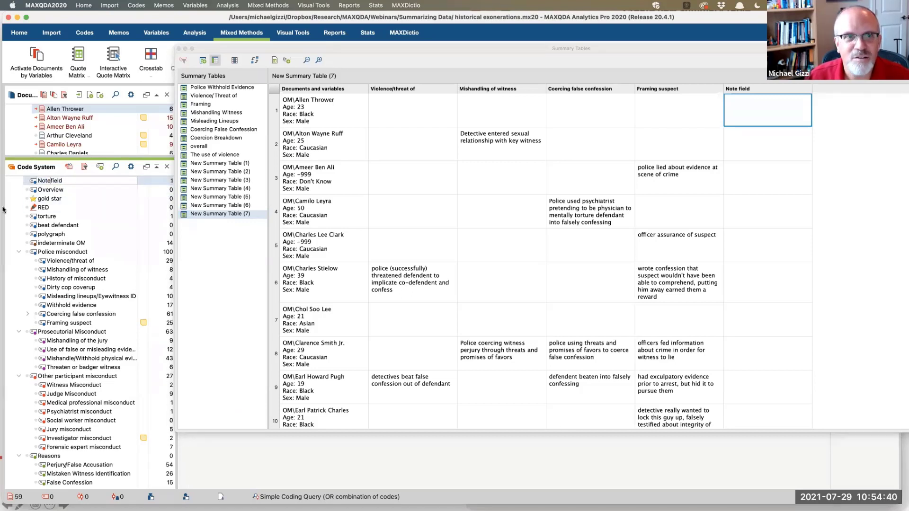
{"action": "key", "text": "BackSpace"}
{"action": "key", "text": "BackSpace"}
{"action": "key", "text": "BackSpace"}
{"action": "key", "text": "BackSpace"}
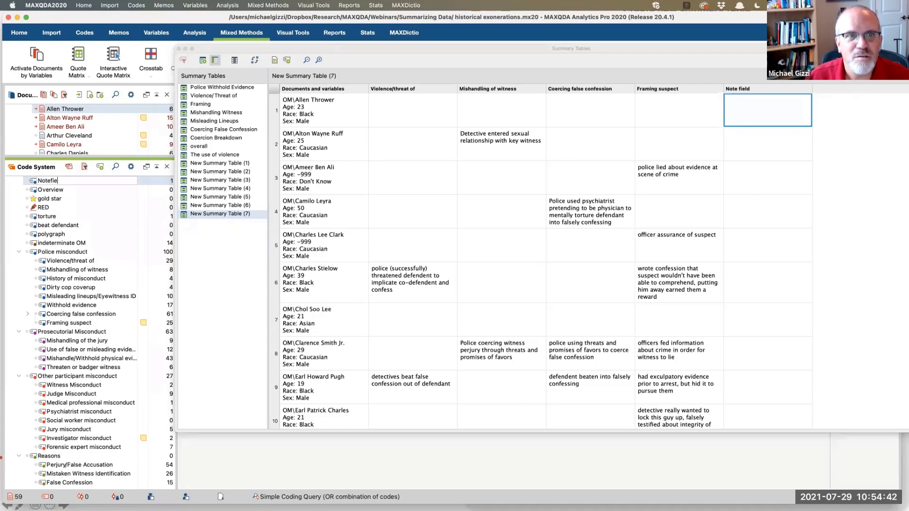
{"action": "type", "text": "s"}
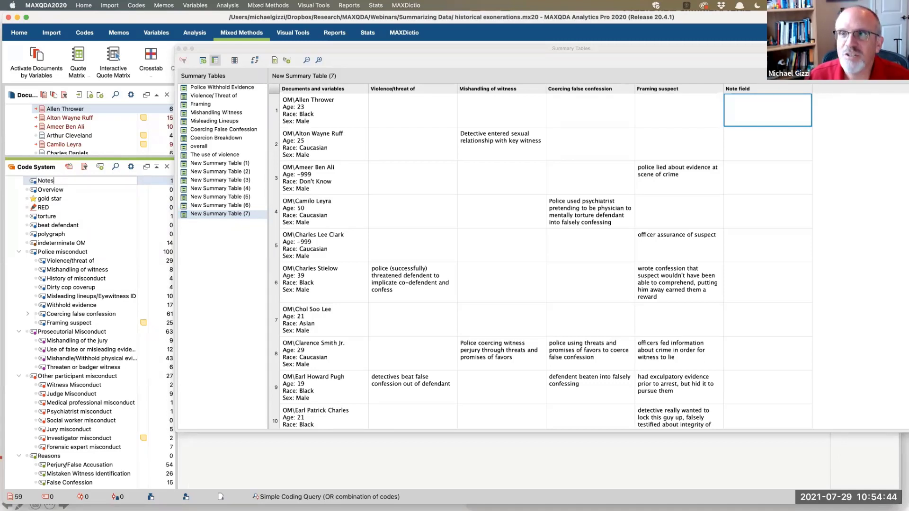
{"action": "key", "text": "Return"}
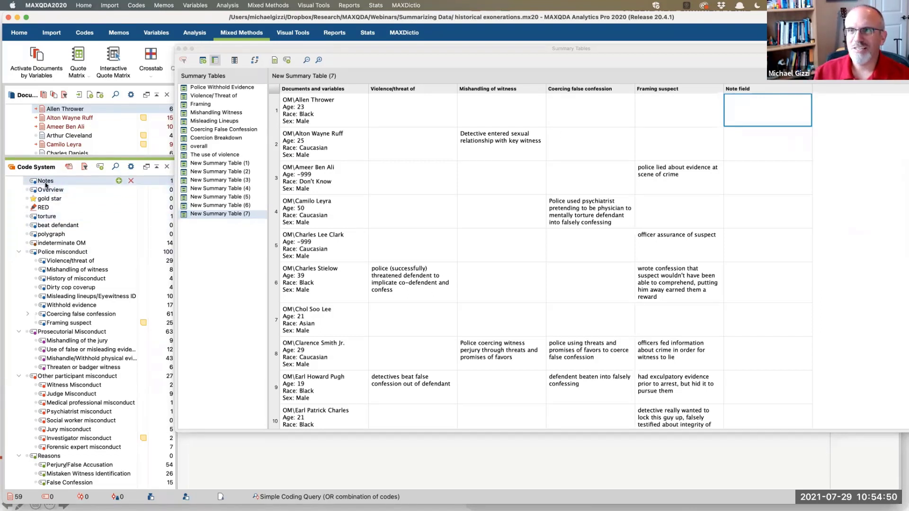
Step: Enter the summary "two forms of misconduct" in the Note field column for the document in row 6
{"action": "left_click_drag", "start_coordinate": [693, 49], "coordinate": [642, 49]}
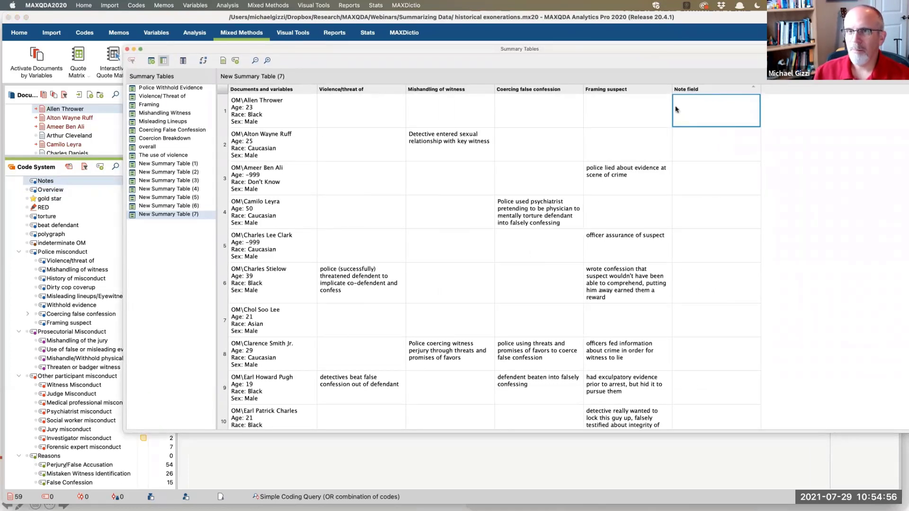
{"action": "scroll", "coordinate": [536, 163], "scroll_direction": "down", "scroll_amount": 1}
{"action": "scroll", "coordinate": [537, 162], "scroll_direction": "down", "scroll_amount": 5}
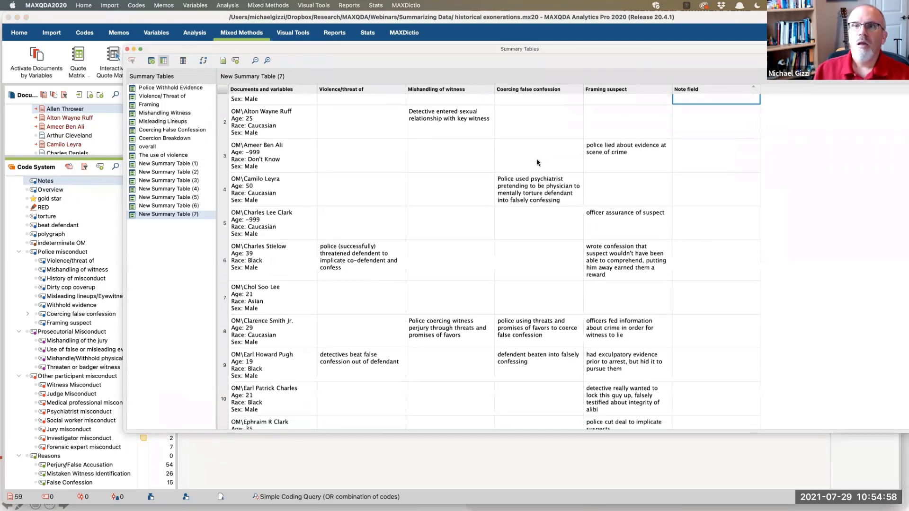
{"action": "left_click", "coordinate": [680, 207]}
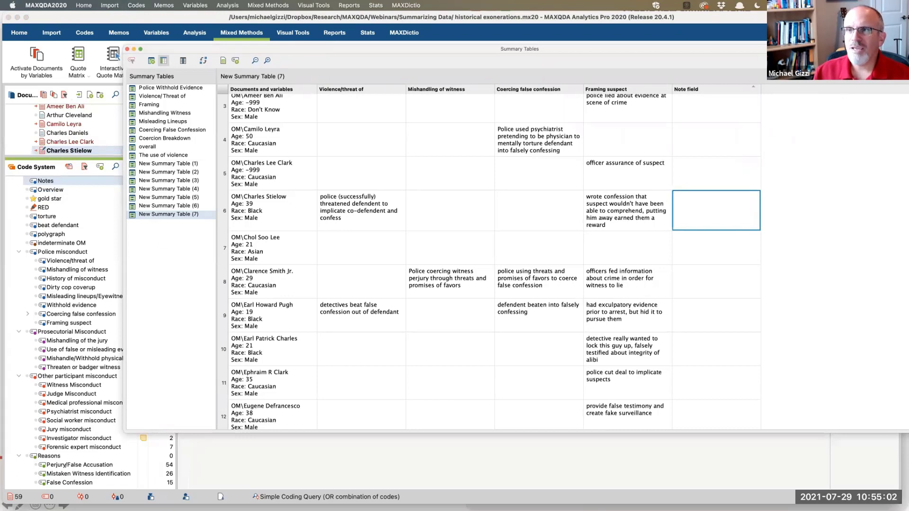
{"action": "left_click", "coordinate": [699, 208]}
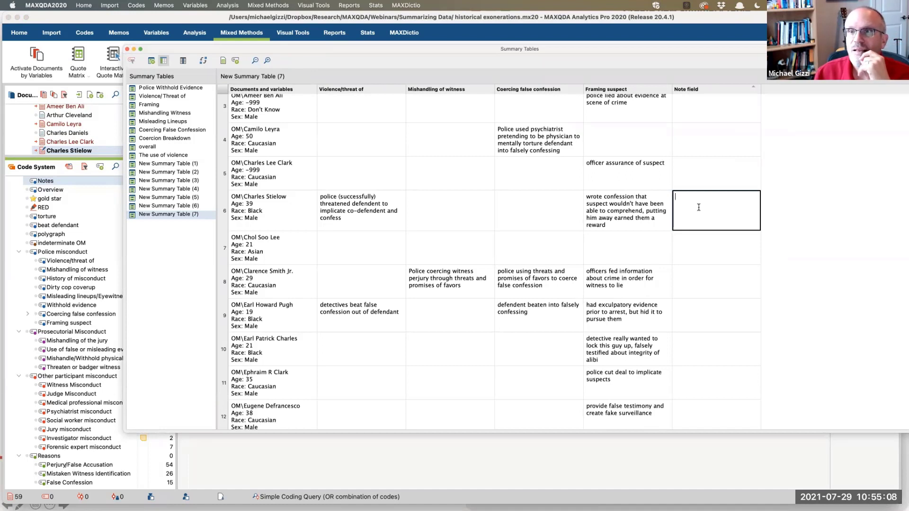
{"action": "type", "text": "two"}
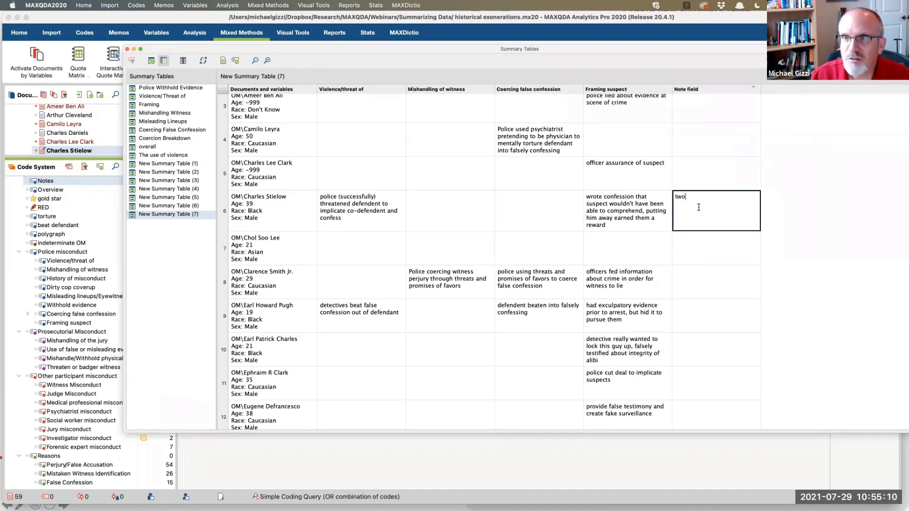
{"action": "type", "text": " forms of "}
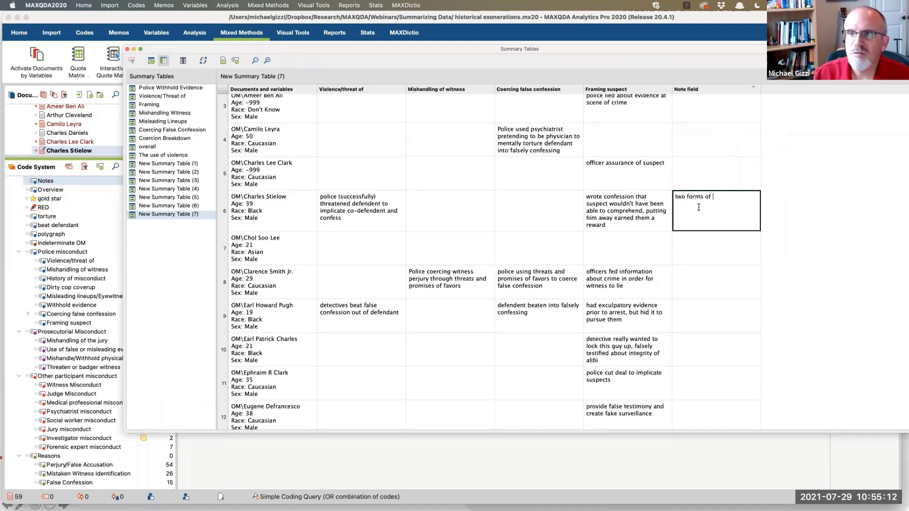
{"action": "type", "text": "misconduct"}
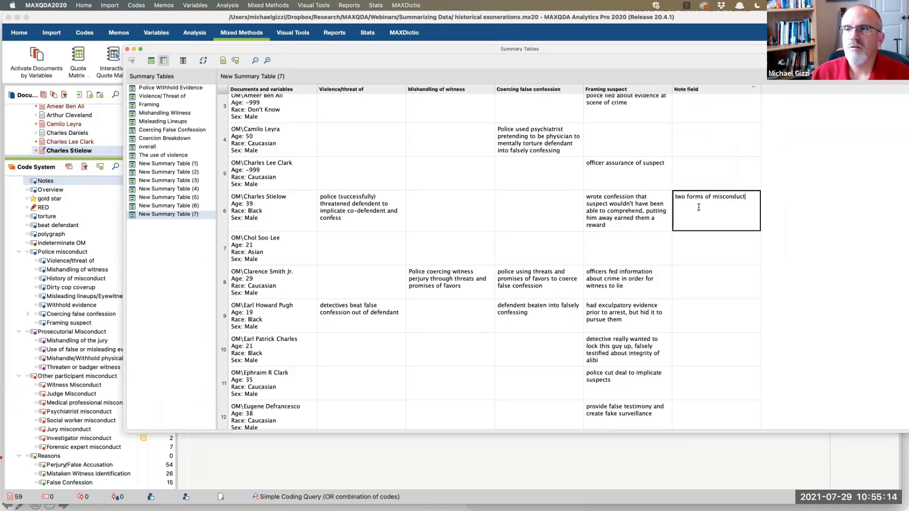
{"action": "left_click", "coordinate": [604, 223]}
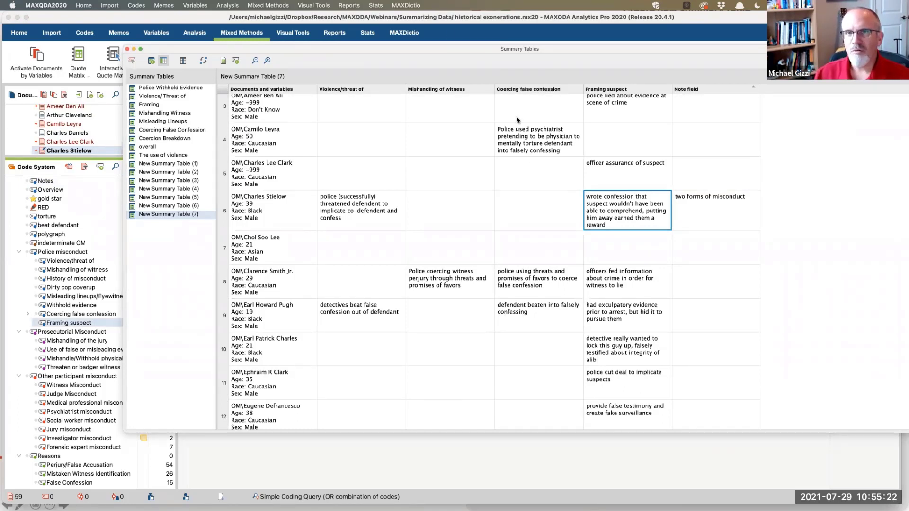
Step: View the coded segment assigned to the "Notes" code and close the coded segments overview
{"action": "left_click_drag", "start_coordinate": [436, 52], "coordinate": [508, 52]}
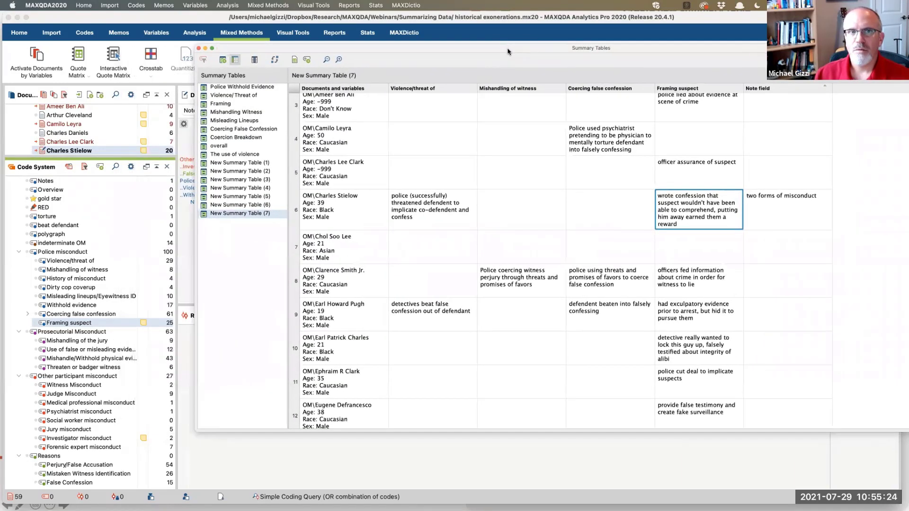
{"action": "double_click", "coordinate": [47, 184]}
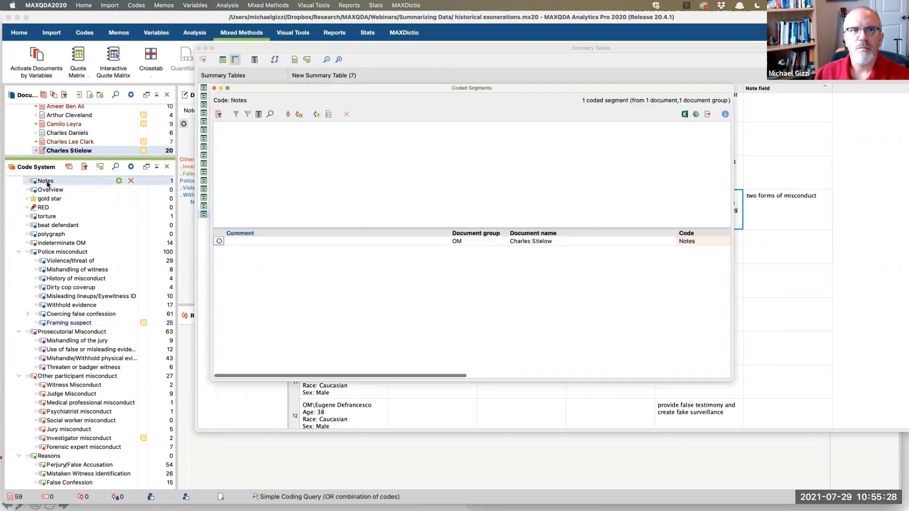
{"action": "left_click", "coordinate": [405, 243]}
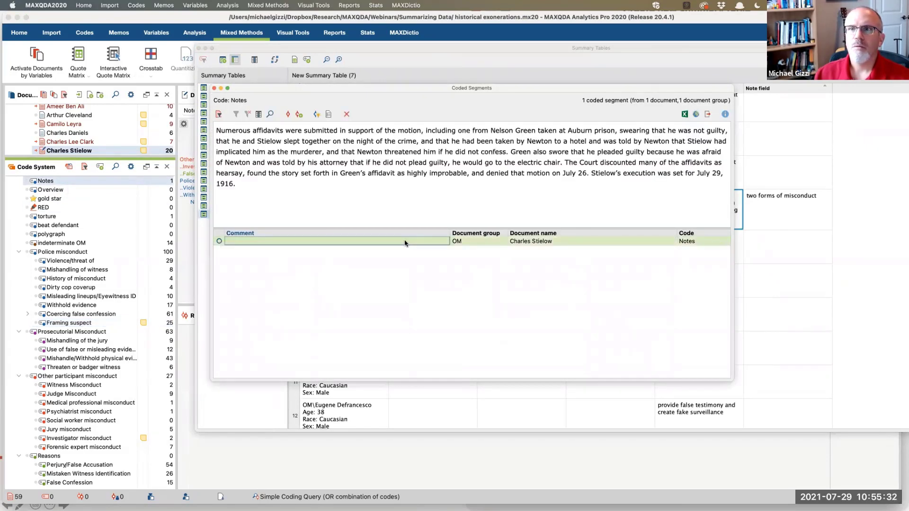
{"action": "left_click", "coordinate": [213, 89]}
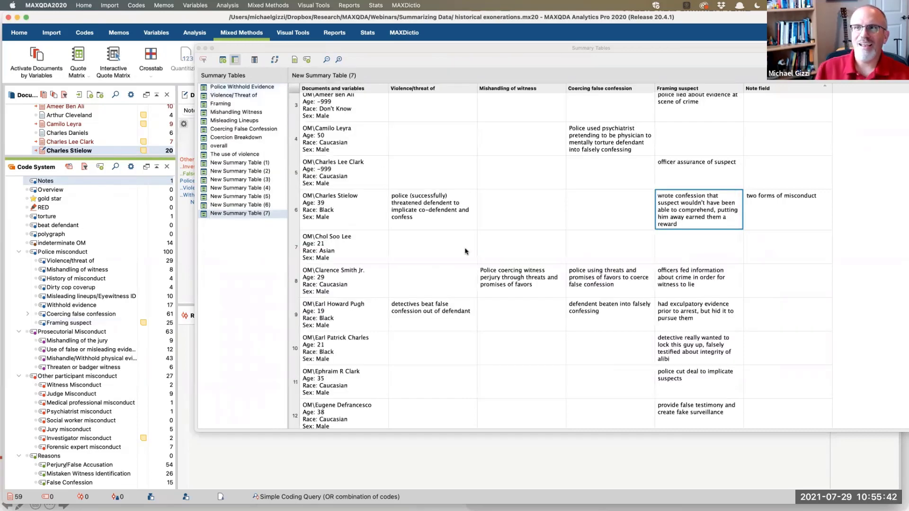
Step: Add a new code named "note 2" as a further column of the summary table
{"action": "left_click", "coordinate": [752, 209]}
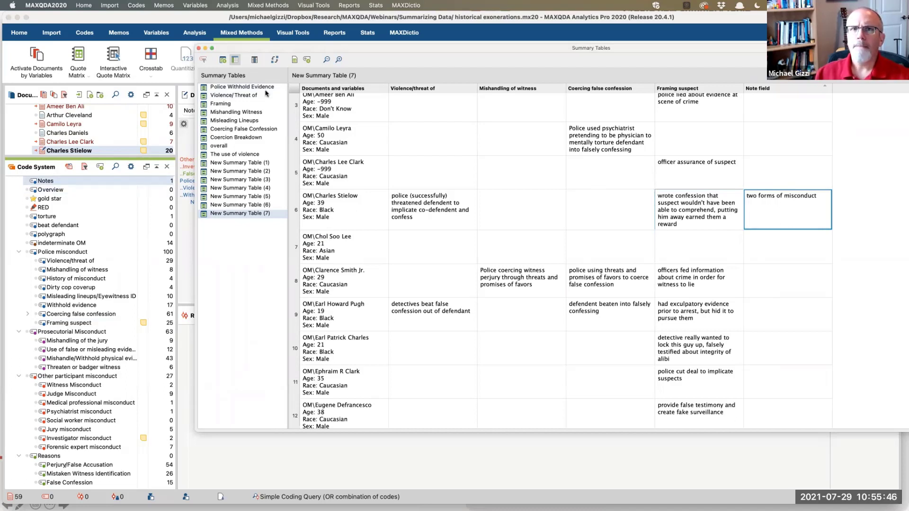
{"action": "left_click", "coordinate": [306, 61]}
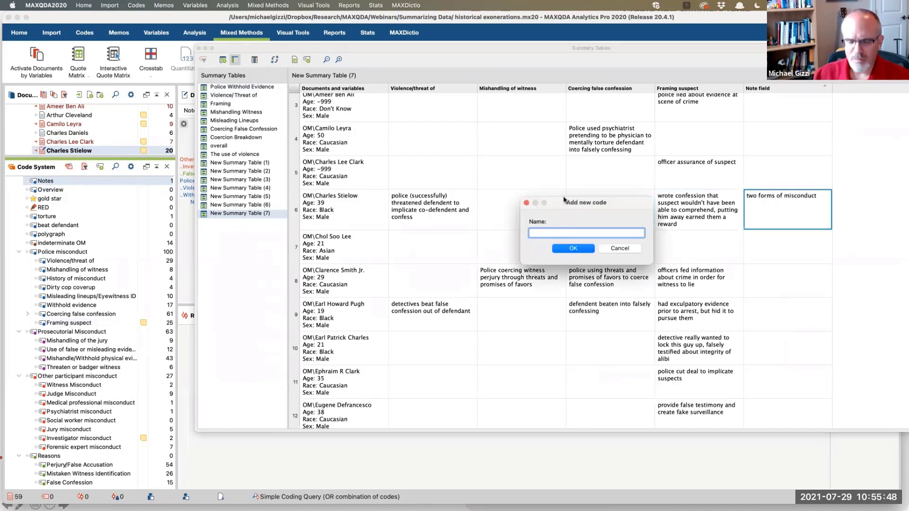
{"action": "type", "text": "note 2"}
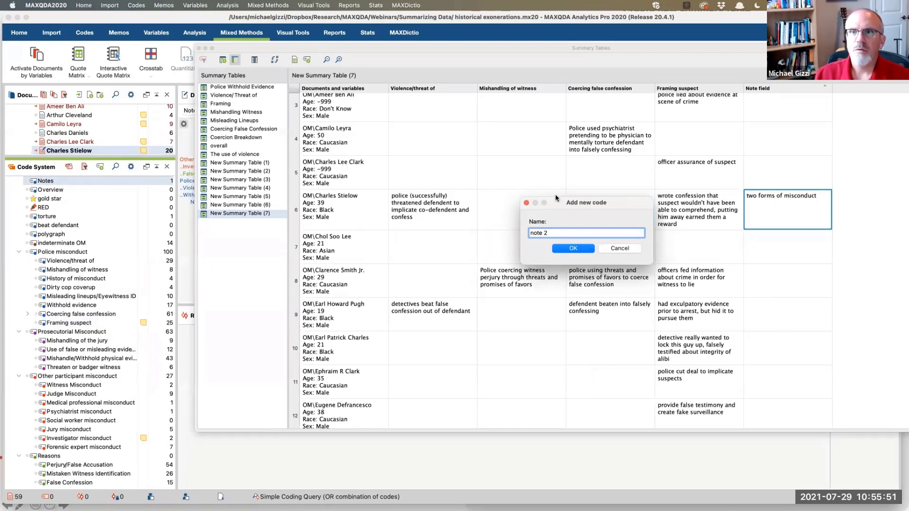
{"action": "key", "text": "Return"}
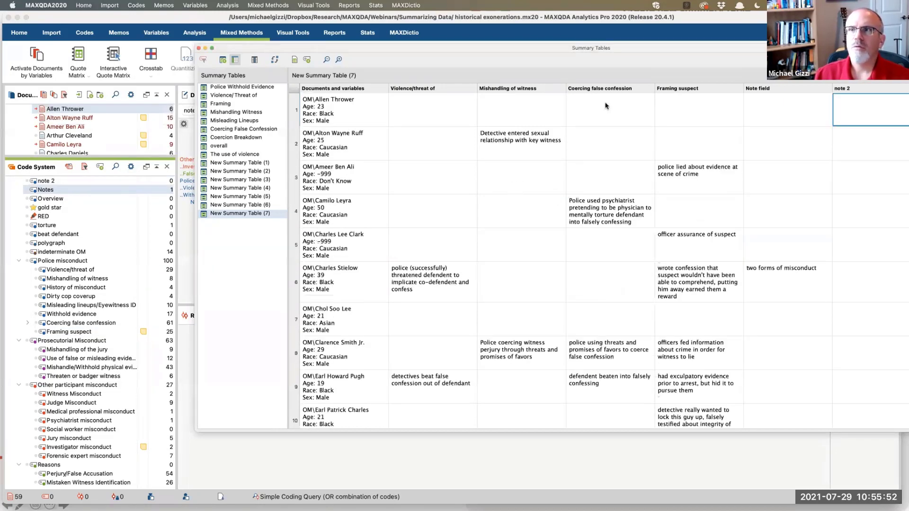
Step: Enter the placeholder text "dfjewkwjf ;wlefj" in the note 2 column for the document in row 1
{"action": "left_click", "coordinate": [862, 114]}
{"action": "type", "text": "dfjewkwjf ;wlefj"}
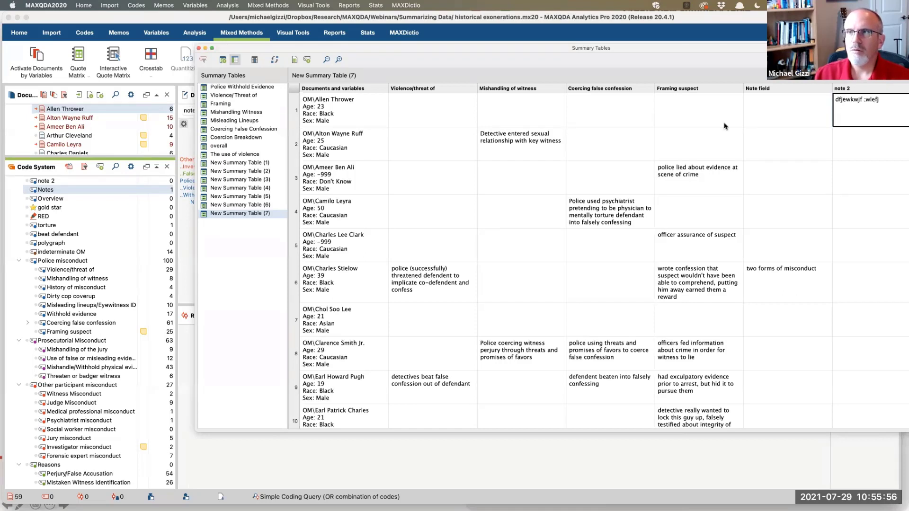
{"action": "key", "text": "Return"}
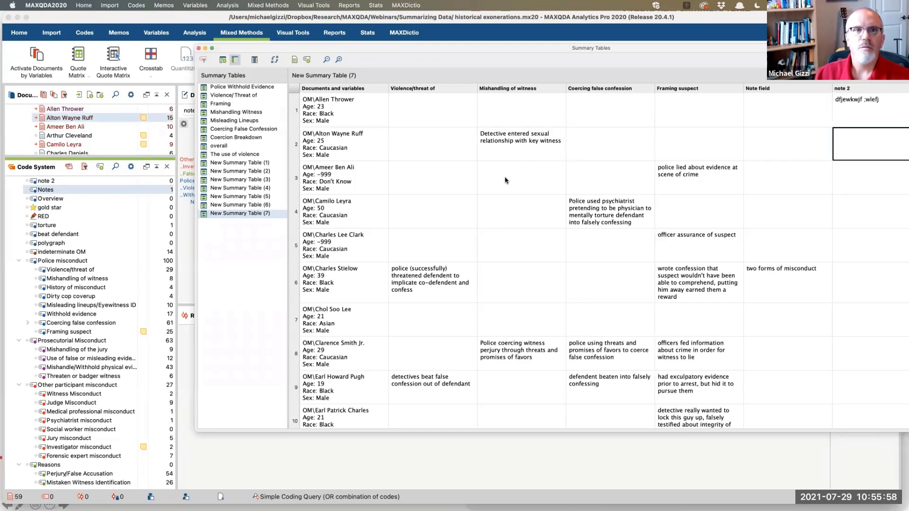
Step: List the coded segments of the "note 2" code and display the text of its segment
{"action": "left_click", "coordinate": [47, 182]}
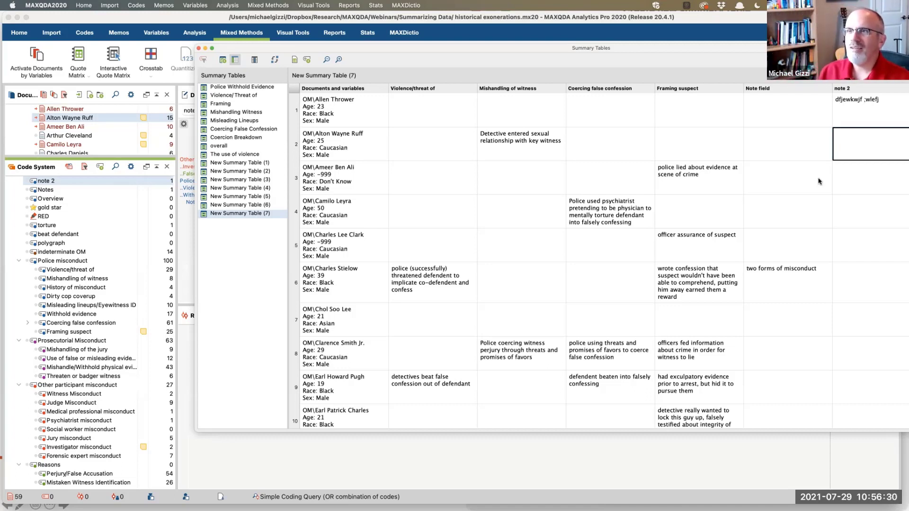
{"action": "left_click", "coordinate": [54, 181]}
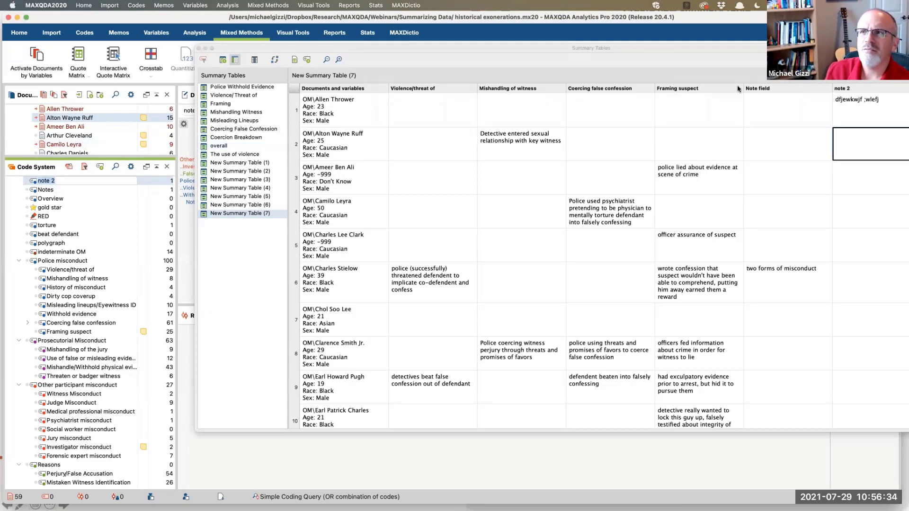
{"action": "left_click", "coordinate": [855, 107]}
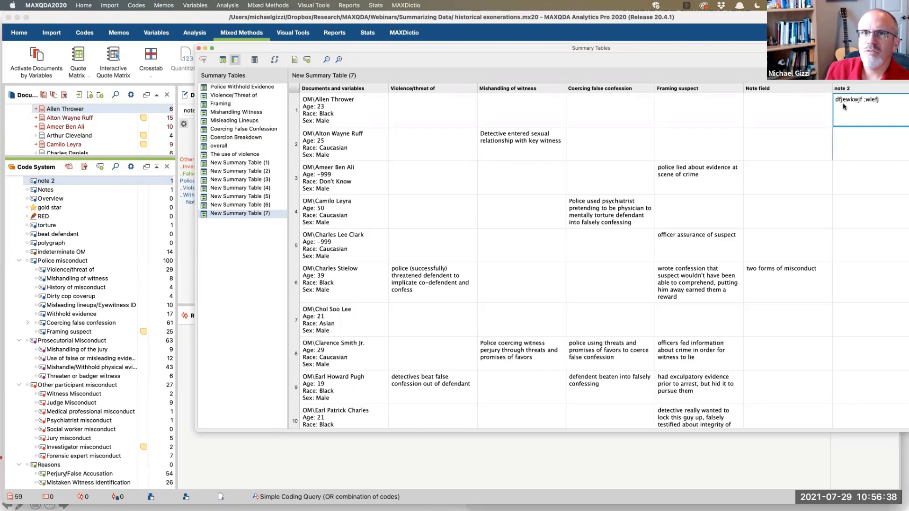
{"action": "double_click", "coordinate": [49, 181]}
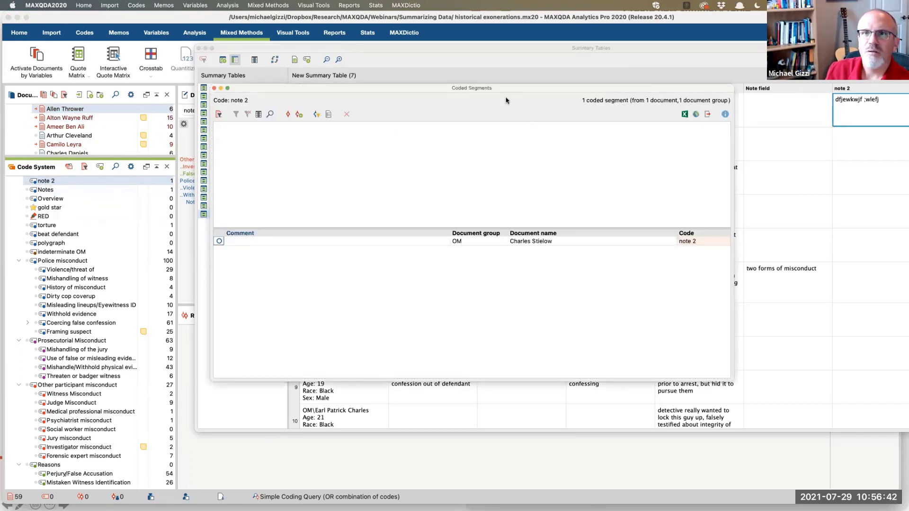
{"action": "left_click", "coordinate": [418, 242]}
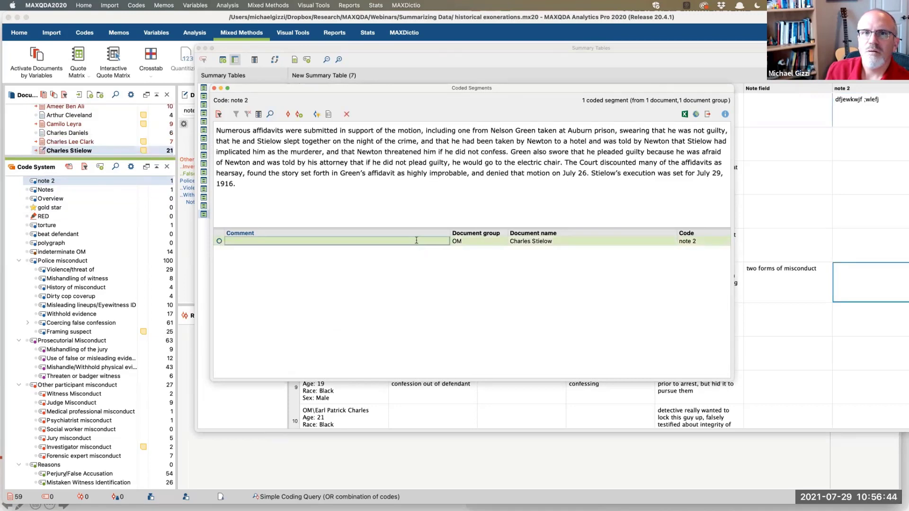
{"action": "key", "text": "Escape"}
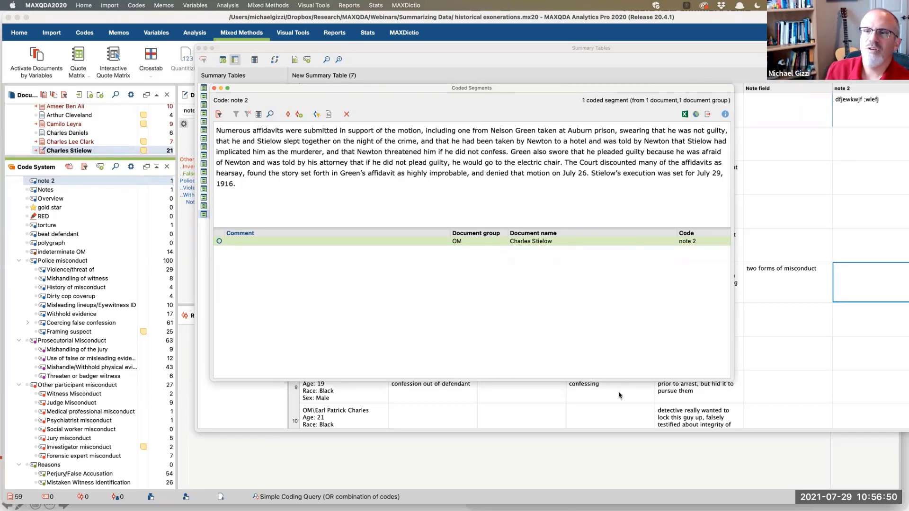
Step: Change the color of the "note 2" code to green
{"action": "right_click", "coordinate": [61, 183]}
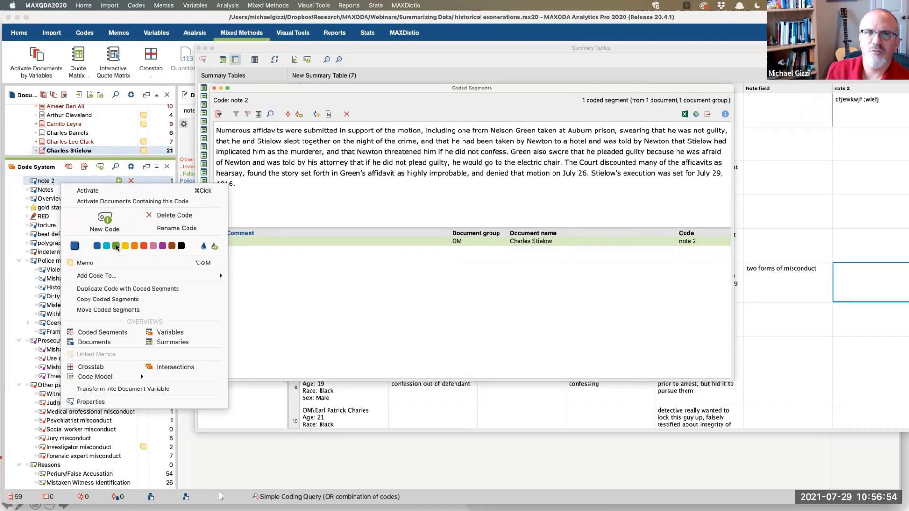
{"action": "left_click", "coordinate": [116, 246]}
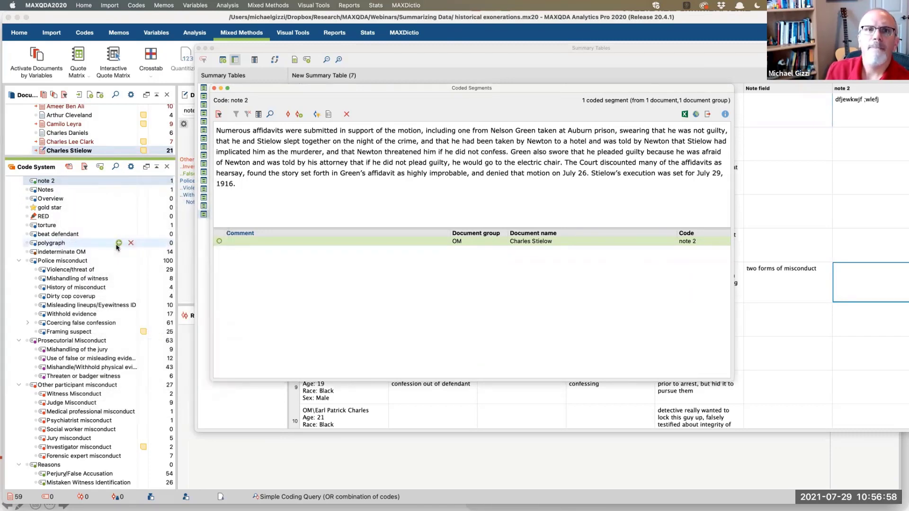
Step: Move the summary table and coded segments windows aside to examine the "note 2" coding stripe beside the highlighted document text
{"action": "left_click_drag", "start_coordinate": [432, 51], "coordinate": [435, 61]}
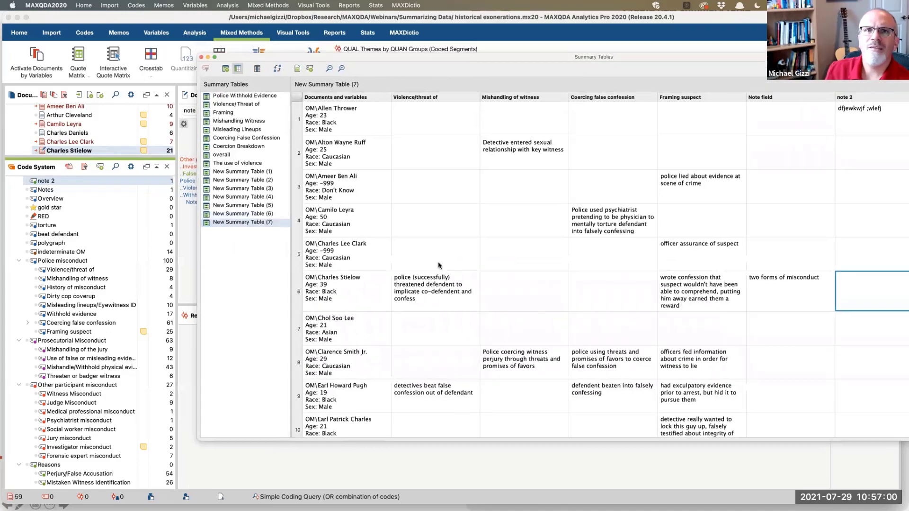
{"action": "left_click_drag", "start_coordinate": [438, 265], "coordinate": [438, 268]}
{"action": "left_click", "coordinate": [326, 147]}
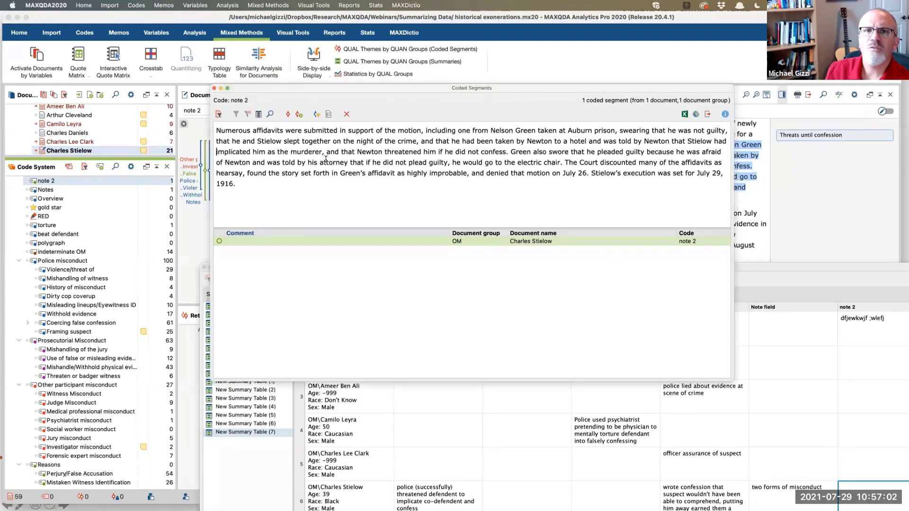
{"action": "left_click_drag", "start_coordinate": [310, 88], "coordinate": [280, 229]}
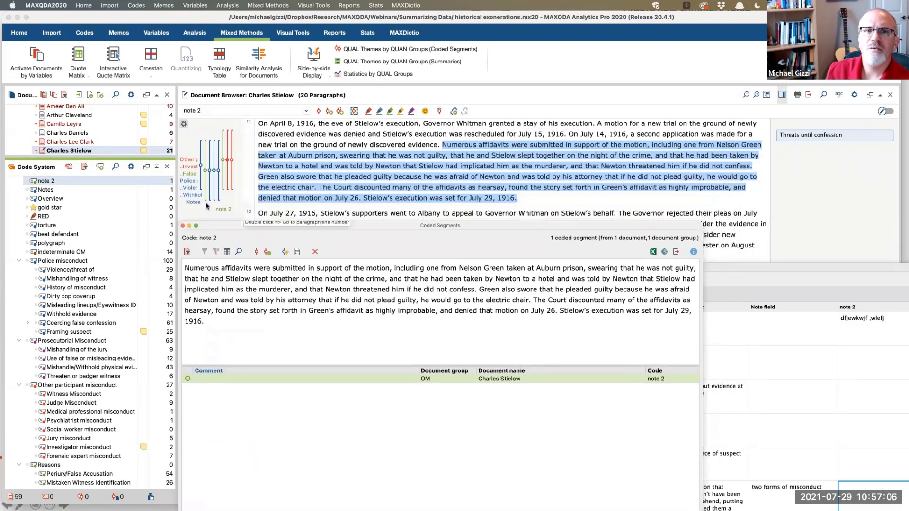
{"action": "double_click", "coordinate": [221, 212]}
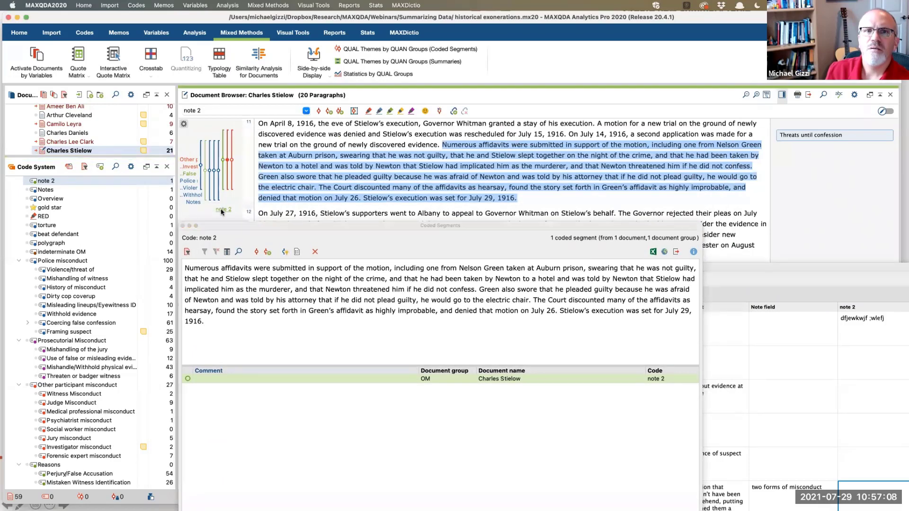
{"action": "left_click", "coordinate": [425, 274]}
{"action": "mouse_move", "coordinate": [221, 211]}
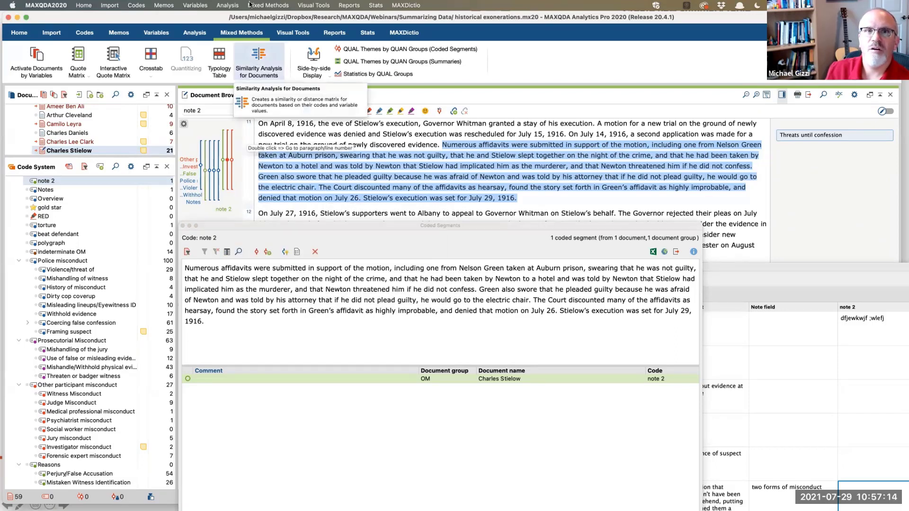
Step: Open the Summary Grid and compare the coded segments of "Notes" and "note 2" for the currently open document
{"action": "left_click", "coordinate": [195, 34]}
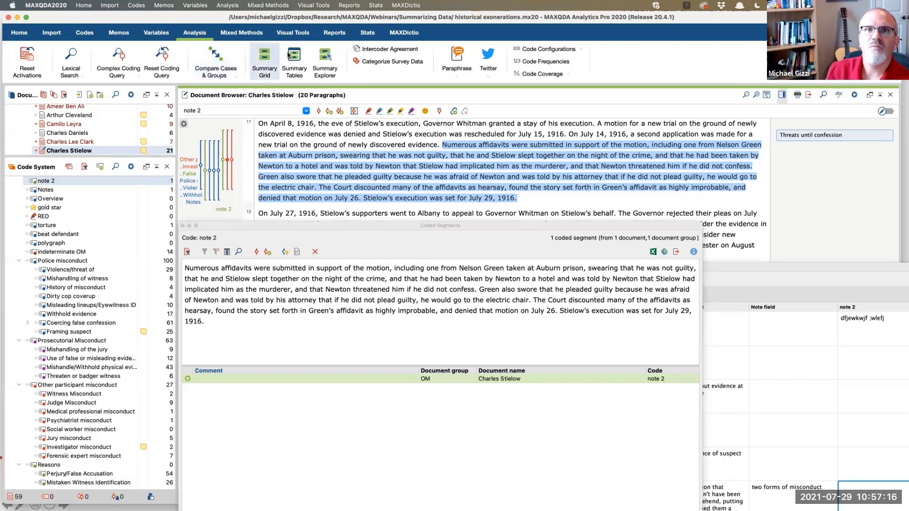
{"action": "left_click", "coordinate": [264, 59]}
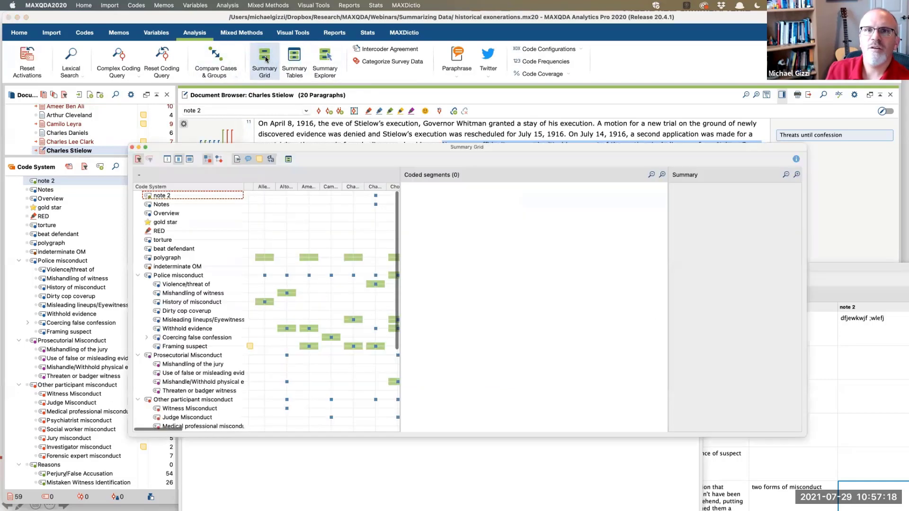
{"action": "left_click", "coordinate": [376, 204]}
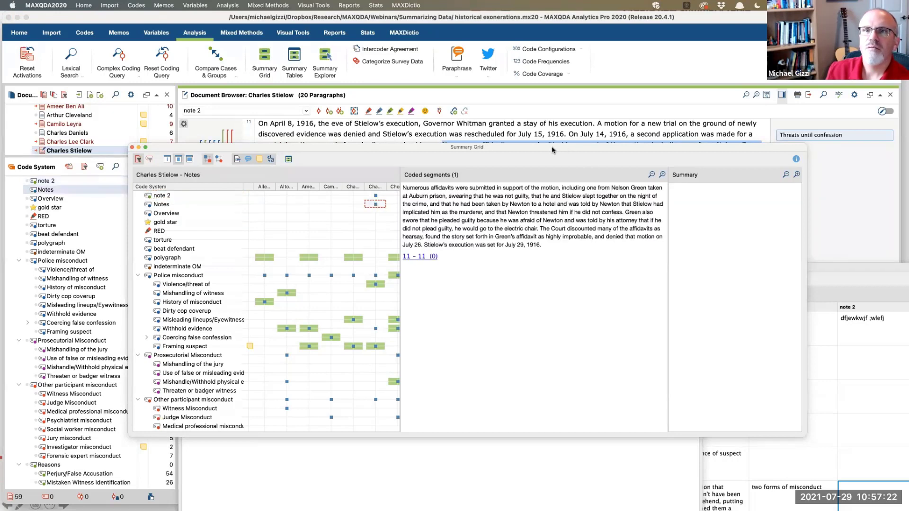
{"action": "left_click_drag", "start_coordinate": [568, 152], "coordinate": [475, 148]}
{"action": "left_click", "coordinate": [282, 191]}
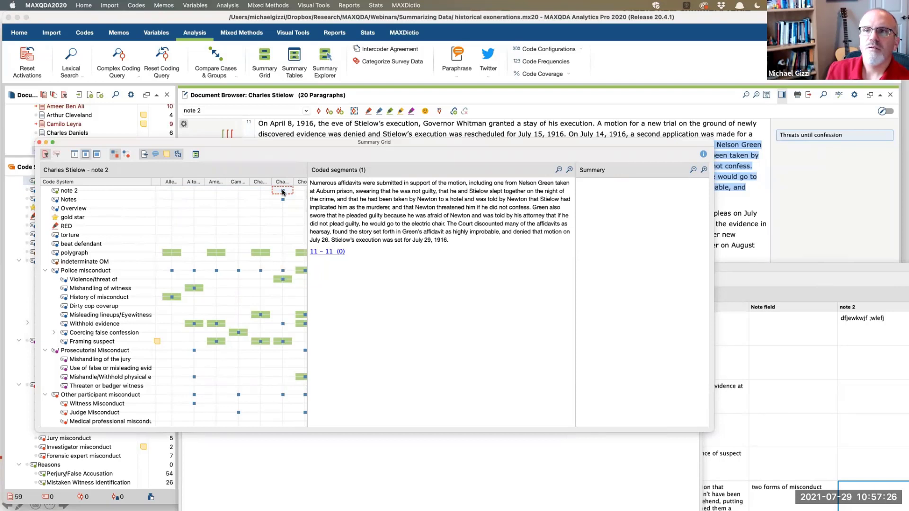
{"action": "left_click", "coordinate": [282, 199]}
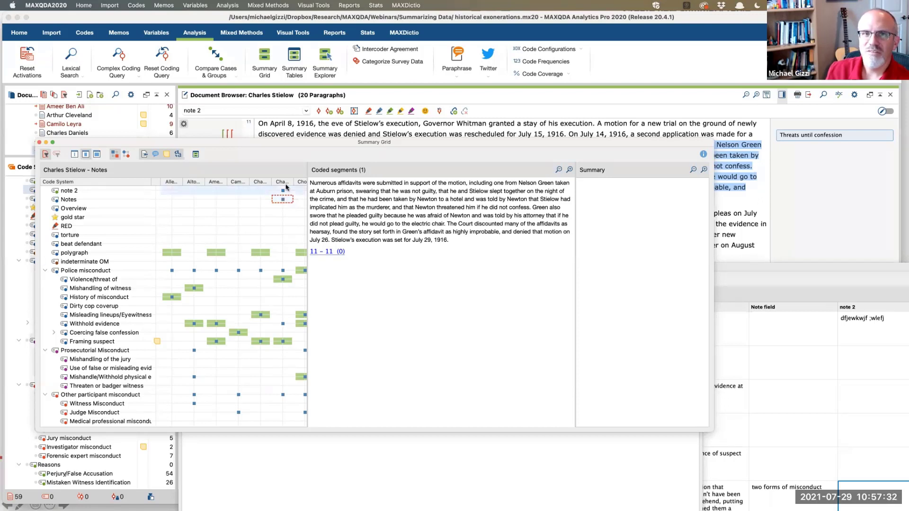
{"action": "left_click", "coordinate": [283, 190]}
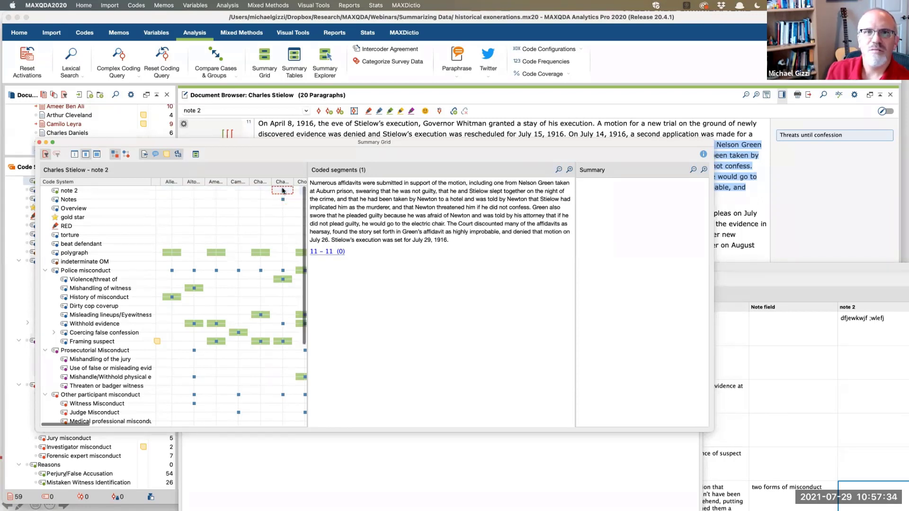
{"action": "left_click", "coordinate": [282, 199]}
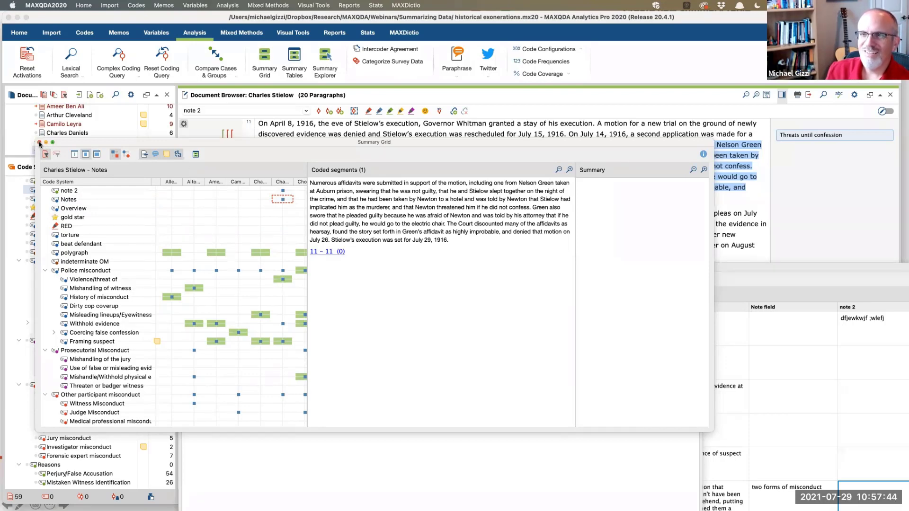
{"action": "left_click", "coordinate": [40, 144]}
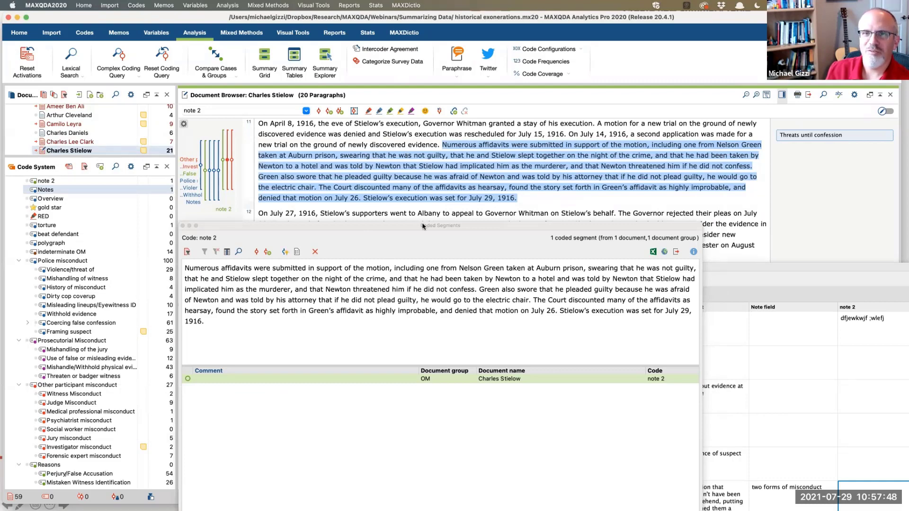
Step: Close the "note 2" coded segments window and bring New Summary Table (7) back into full view
{"action": "left_click_drag", "start_coordinate": [423, 225], "coordinate": [346, 113]}
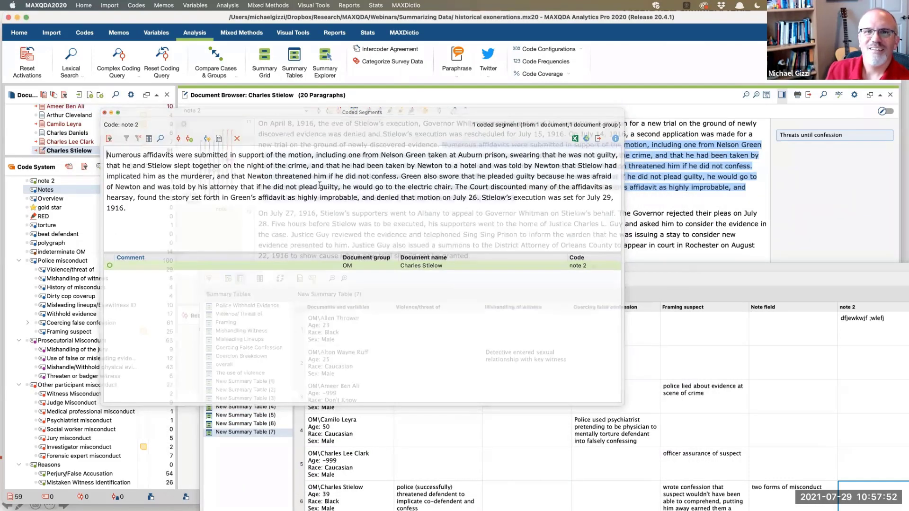
{"action": "left_click", "coordinate": [105, 113]}
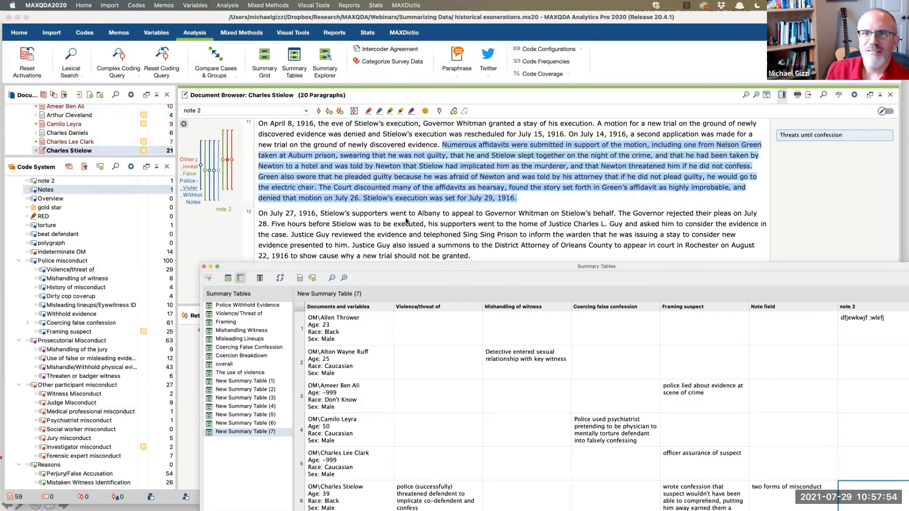
{"action": "double_click", "coordinate": [431, 271]}
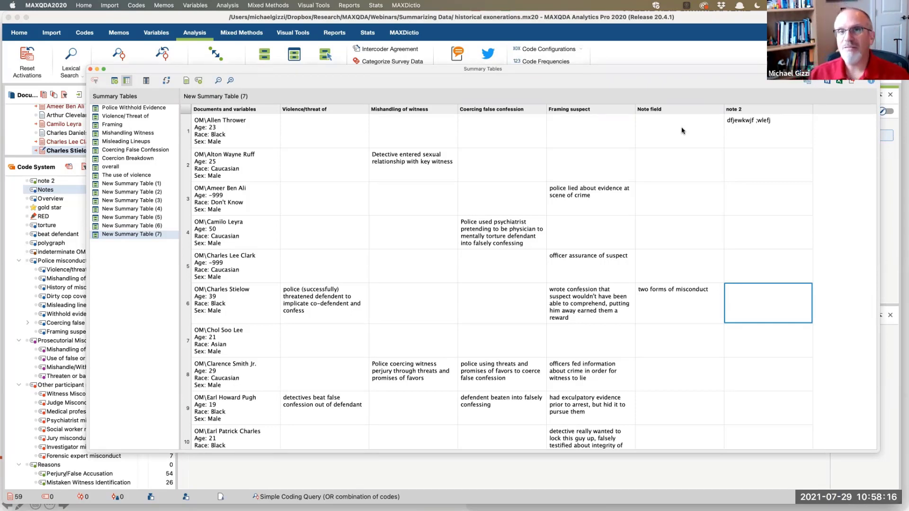
{"action": "left_click", "coordinate": [199, 81]}
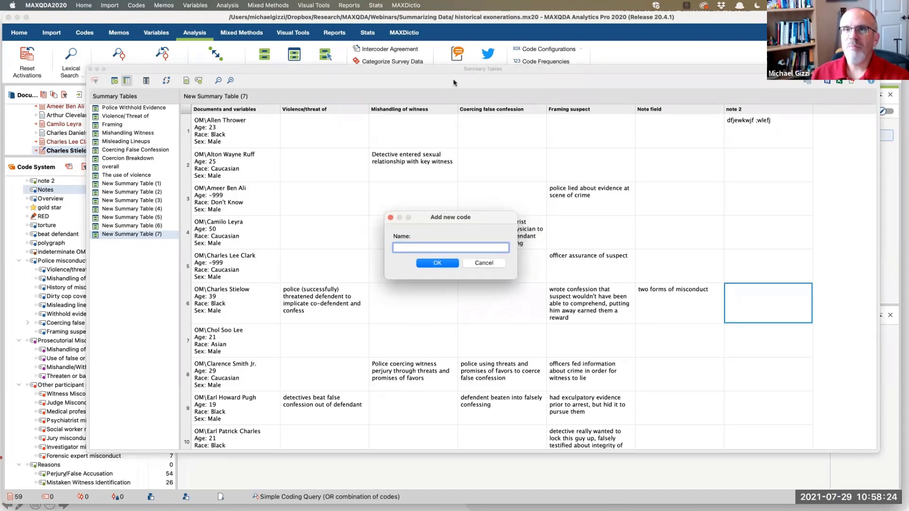
{"action": "key", "text": "Escape"}
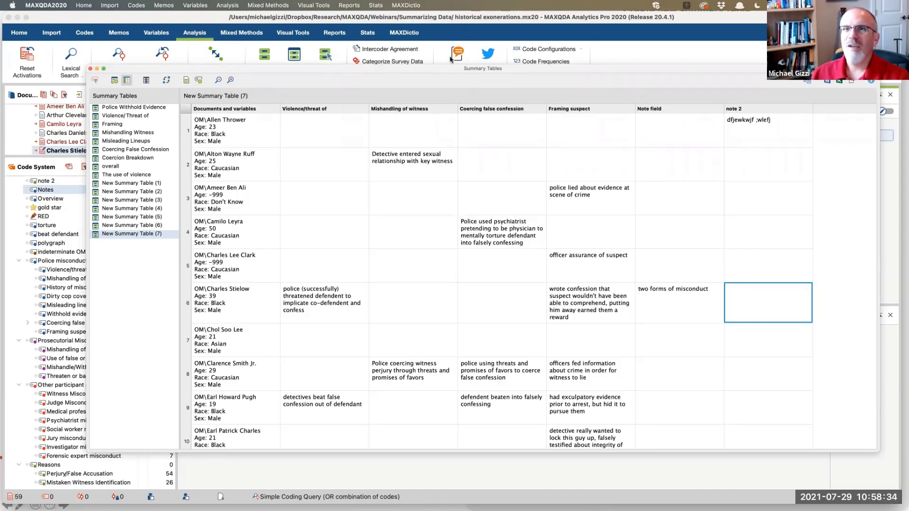
{"action": "left_click_drag", "start_coordinate": [452, 71], "coordinate": [458, 305]}
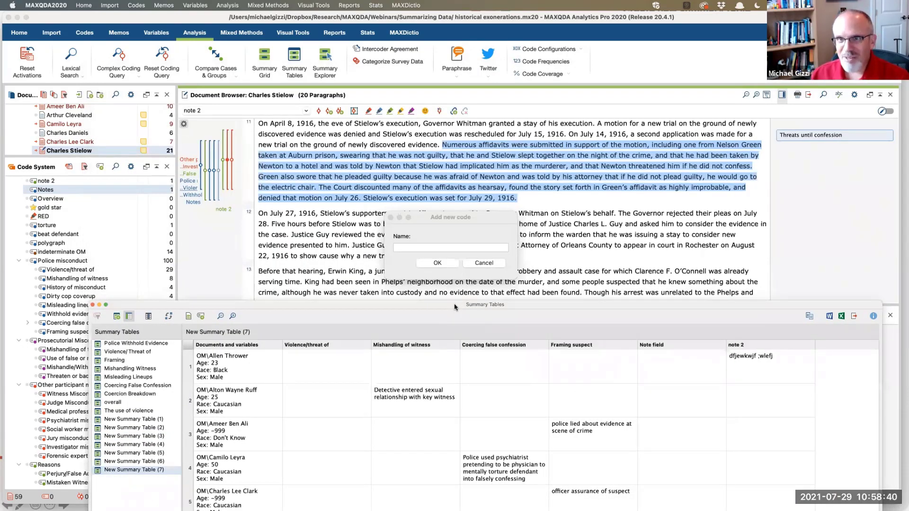
{"action": "left_click", "coordinate": [462, 219]}
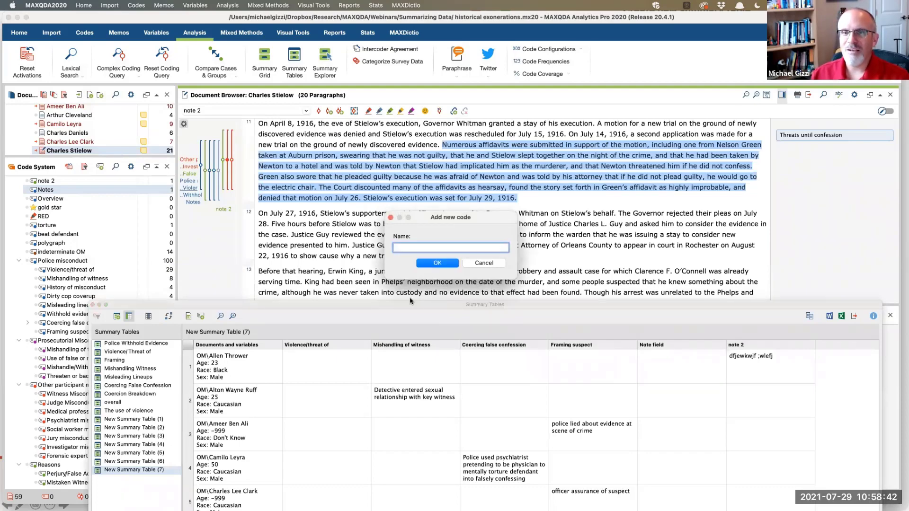
{"action": "left_click_drag", "start_coordinate": [408, 298], "coordinate": [430, 284]}
{"action": "left_click", "coordinate": [452, 221]}
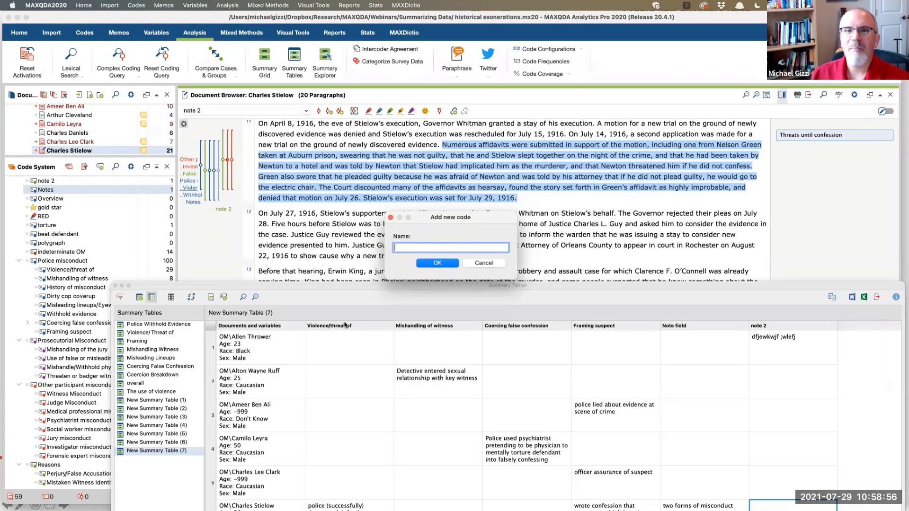
{"action": "left_click", "coordinate": [223, 297]}
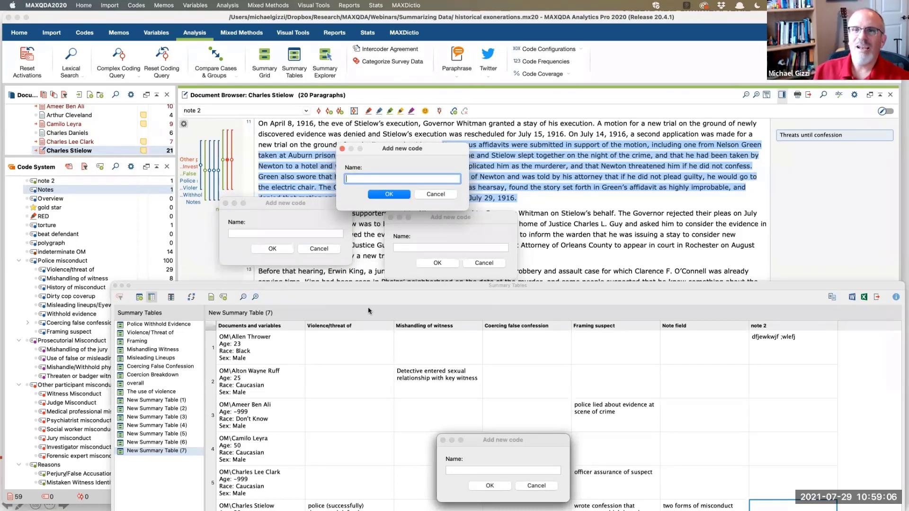
{"action": "left_click", "coordinate": [368, 289]}
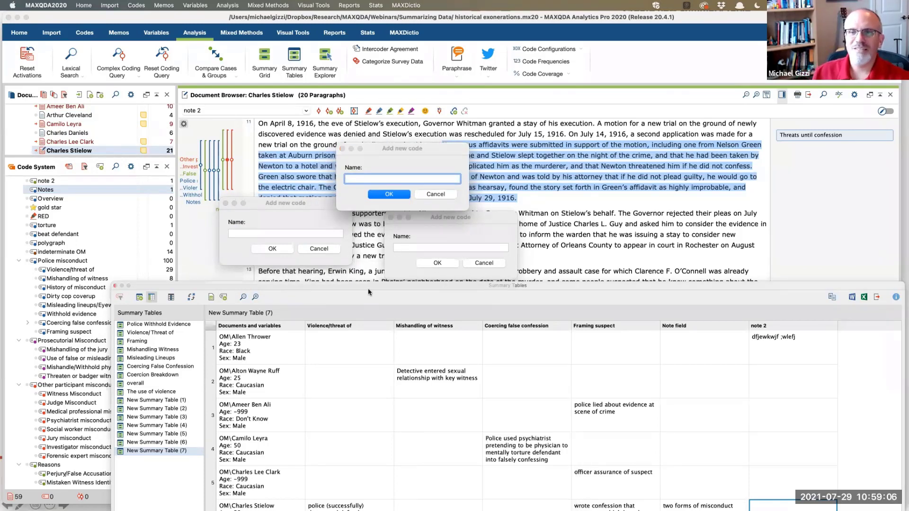
{"action": "left_click", "coordinate": [436, 194]}
{"action": "left_click", "coordinate": [336, 249]}
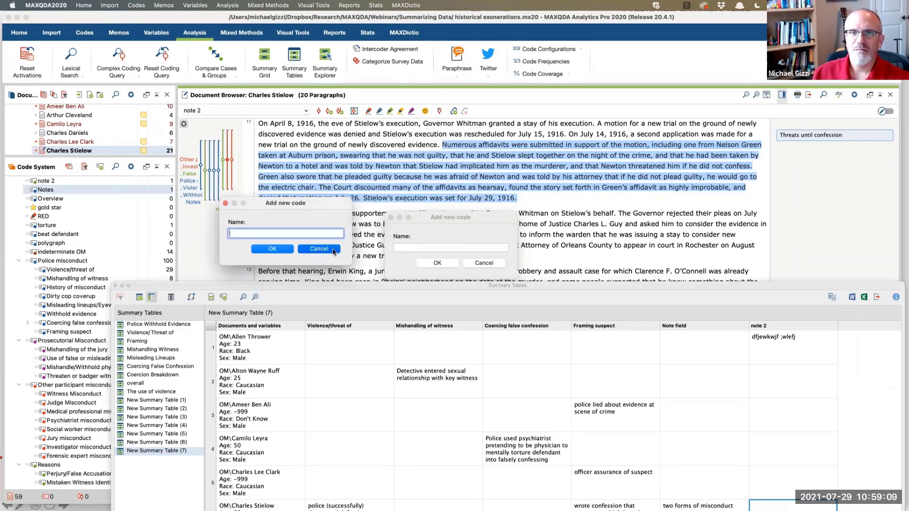
{"action": "left_click", "coordinate": [498, 265]}
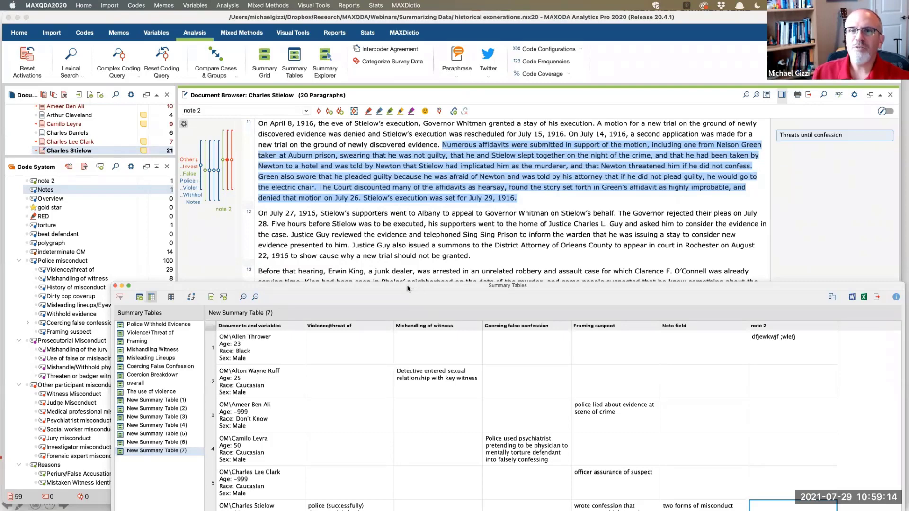
Step: Close the summary tables and open the existing project "Exoneration Compensation-Webinar.mx20" from the Summarizing Data folder
{"action": "left_click_drag", "start_coordinate": [405, 284], "coordinate": [389, 96]}
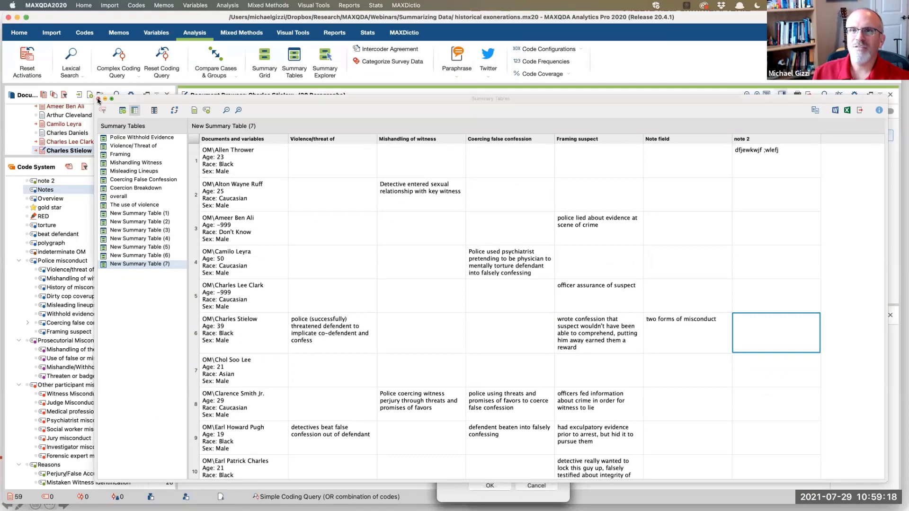
{"action": "left_click", "coordinate": [98, 100]}
{"action": "left_click", "coordinate": [83, 6]}
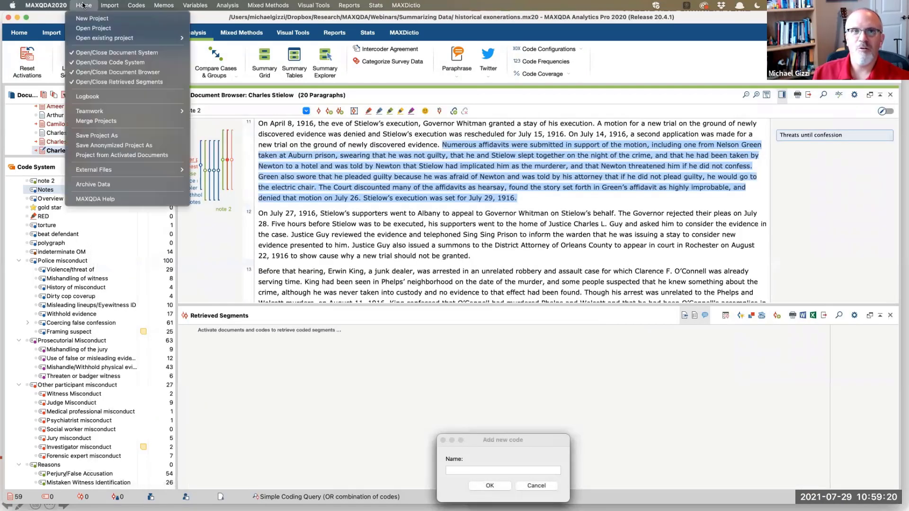
{"action": "mouse_move", "coordinate": [129, 38]}
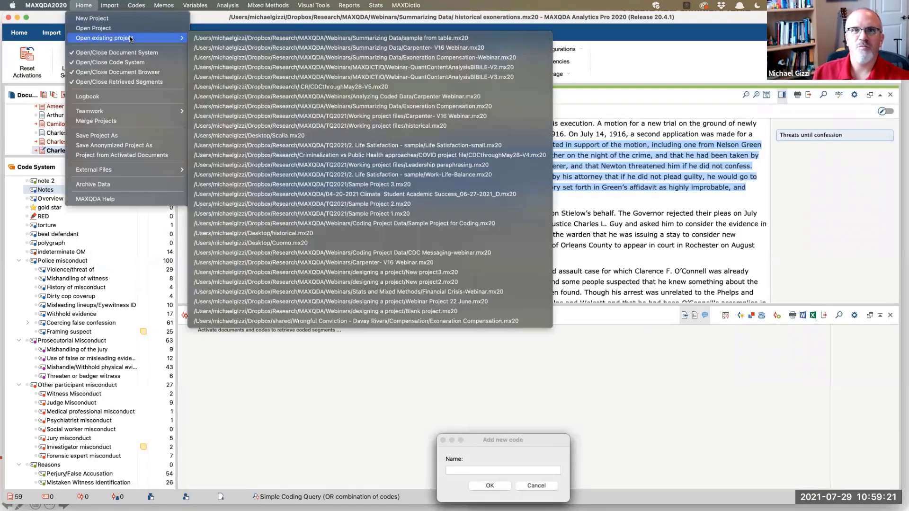
{"action": "left_click", "coordinate": [379, 55]}
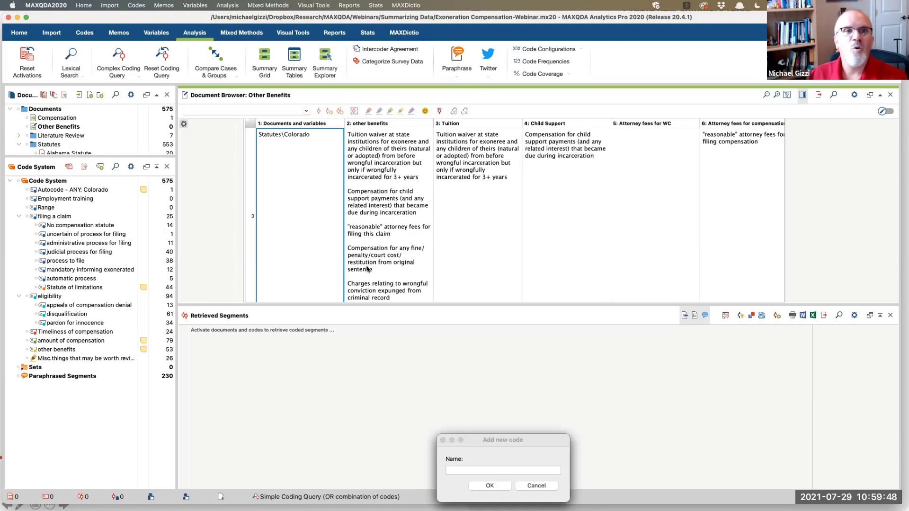
Step: Enlarge the document list, open the Idaho statute and look through its coded paragraphs and paraphrases
{"action": "left_click_drag", "start_coordinate": [45, 159], "coordinate": [54, 279]}
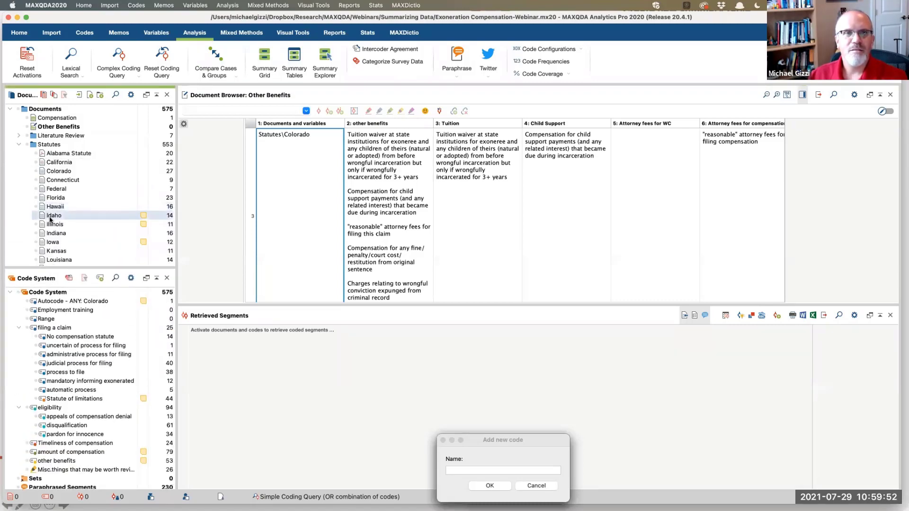
{"action": "double_click", "coordinate": [49, 217]}
{"action": "scroll", "coordinate": [370, 171], "scroll_direction": "down", "scroll_amount": 5}
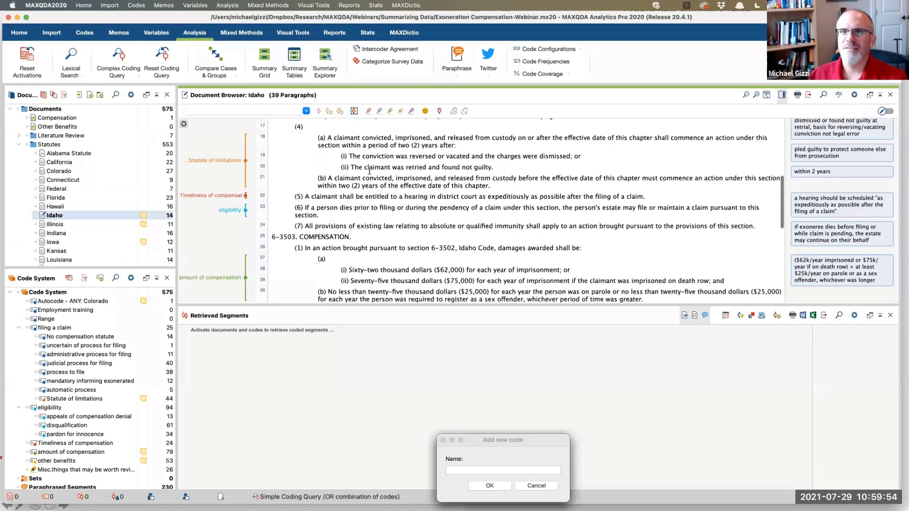
{"action": "scroll", "coordinate": [370, 171], "scroll_direction": "down", "scroll_amount": 10}
{"action": "scroll", "coordinate": [370, 171], "scroll_direction": "up", "scroll_amount": 9}
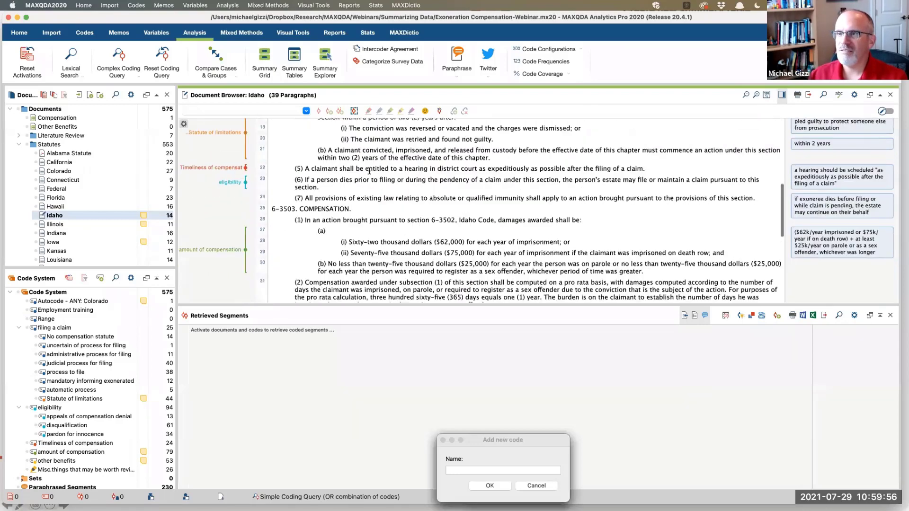
{"action": "scroll", "coordinate": [370, 171], "scroll_direction": "up", "scroll_amount": 8}
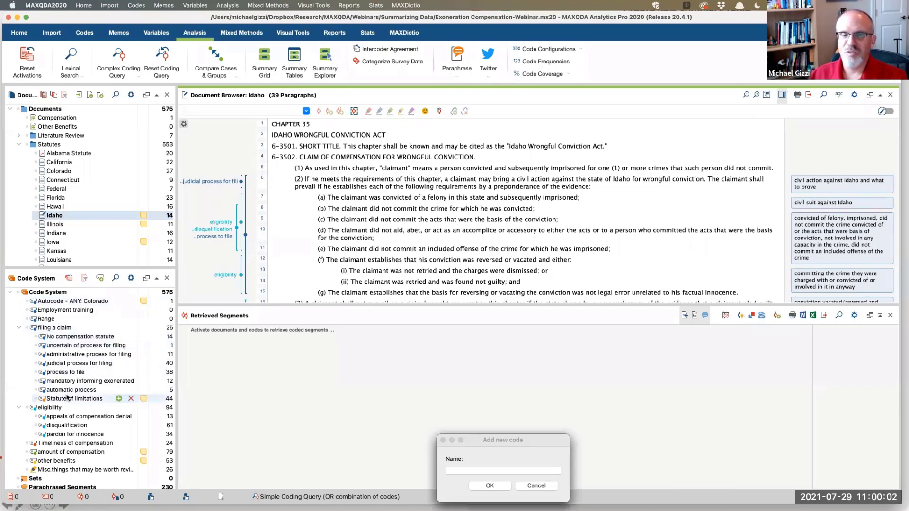
Step: List the coded segments of the "other benefits" code, read the Hawaii segment on wiping the criminal record, and close the list
{"action": "scroll", "coordinate": [71, 409], "scroll_direction": "down", "scroll_amount": 1}
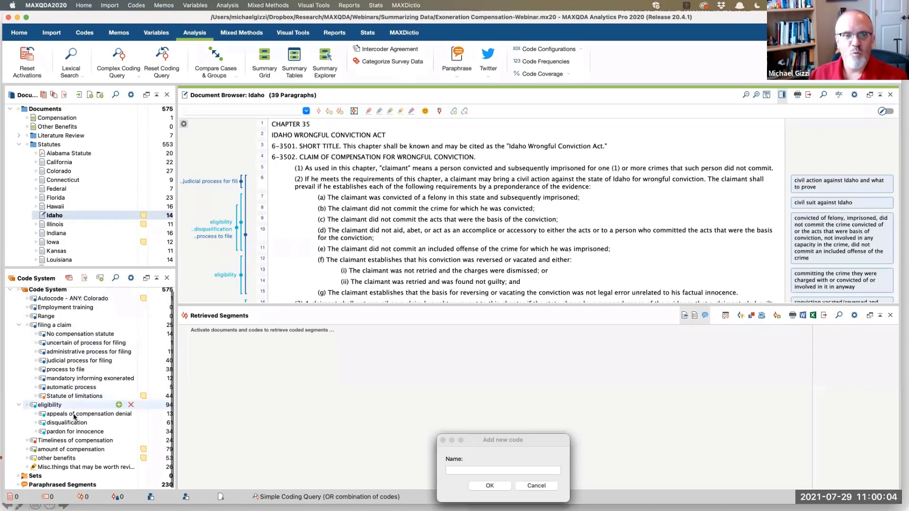
{"action": "left_click", "coordinate": [57, 459]}
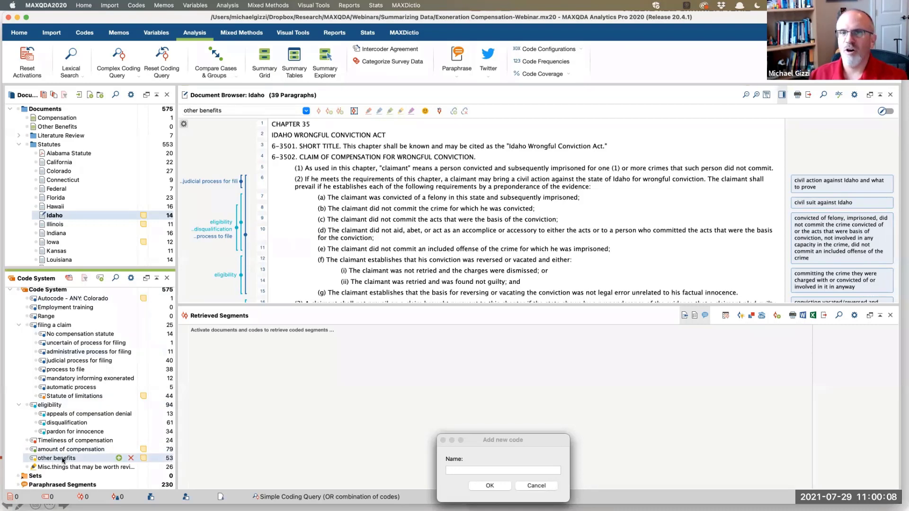
{"action": "double_click", "coordinate": [63, 459]}
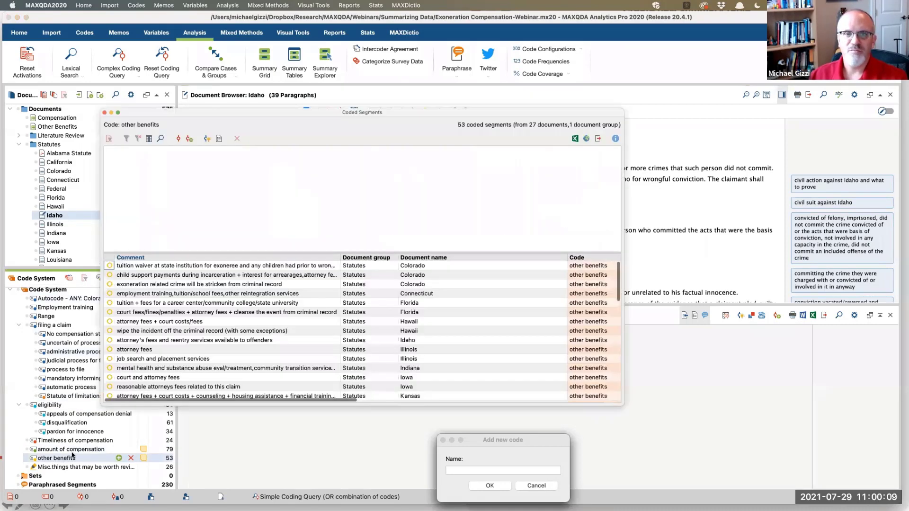
{"action": "left_click", "coordinate": [187, 331]}
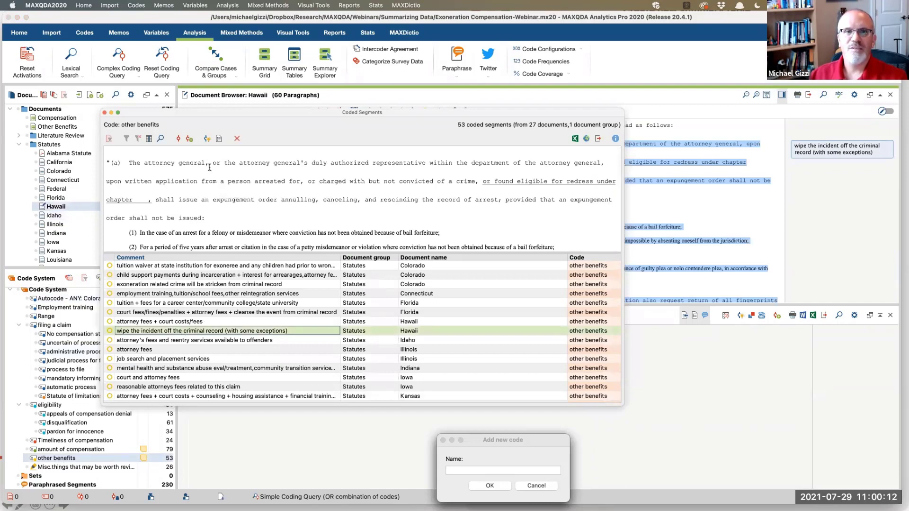
{"action": "scroll", "coordinate": [213, 189], "scroll_direction": "down", "scroll_amount": 3}
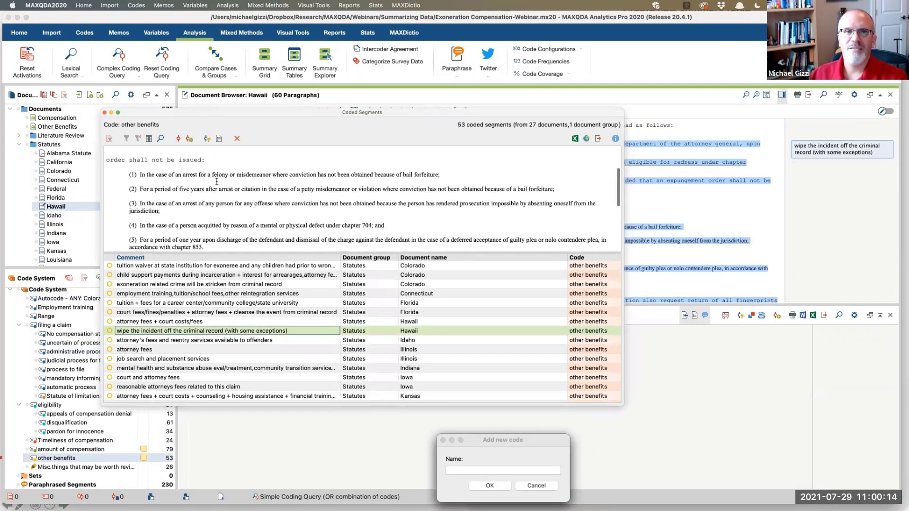
{"action": "scroll", "coordinate": [204, 200], "scroll_direction": "up", "scroll_amount": 3}
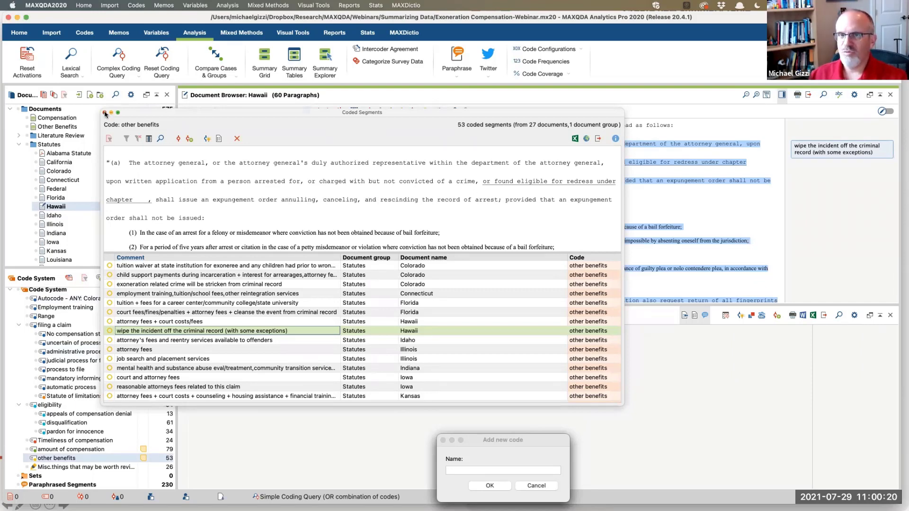
{"action": "left_click", "coordinate": [104, 113]}
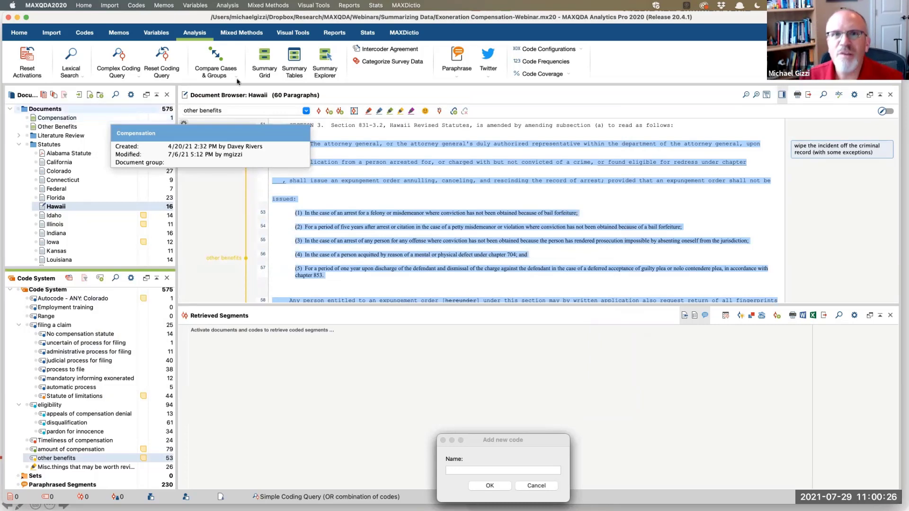
Step: Activate all documents in the Statutes group and open the Summary Grid for them
{"action": "left_click", "coordinate": [263, 58]}
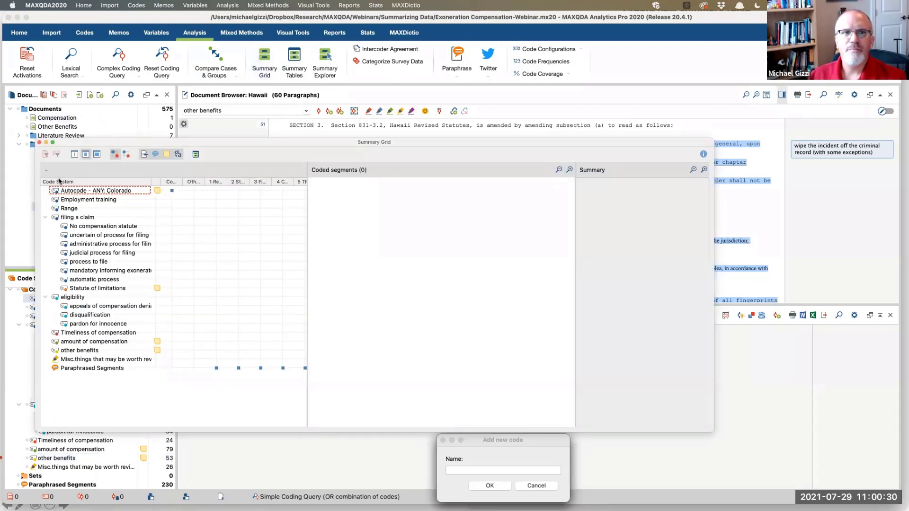
{"action": "left_click", "coordinate": [40, 142]}
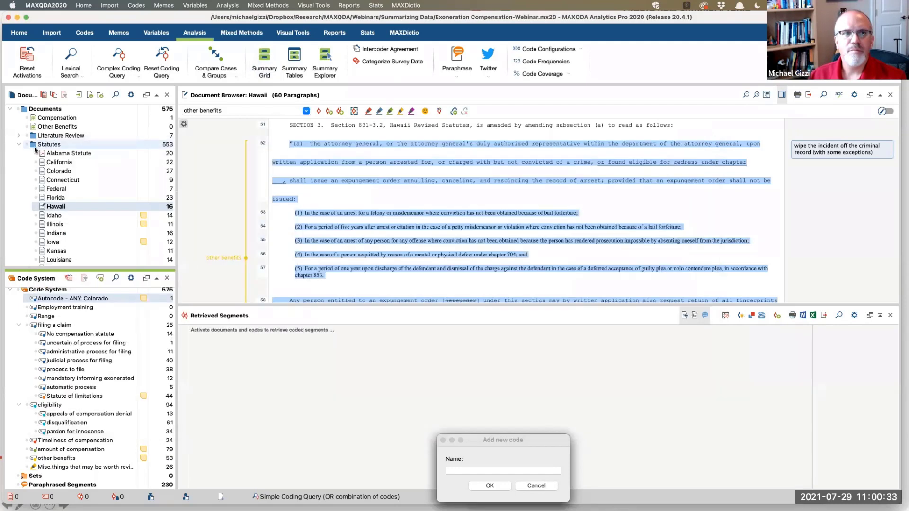
{"action": "left_click", "coordinate": [33, 145], "text": "super"}
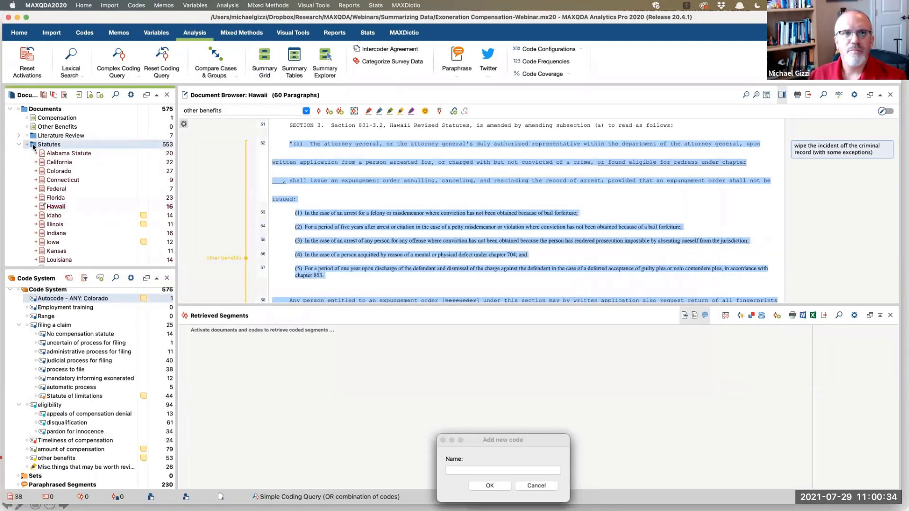
{"action": "left_click", "coordinate": [261, 56]}
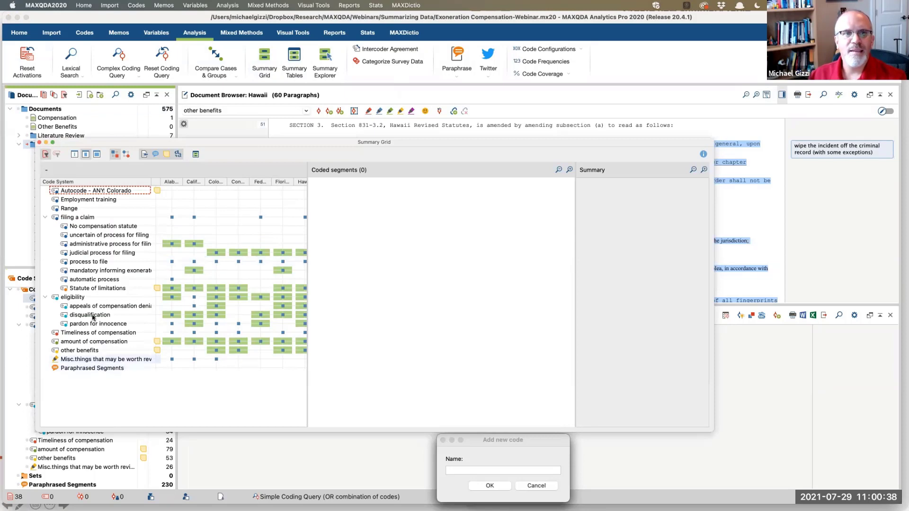
Step: Show Colorado's "other benefits" cell in the Summary Grid, enlarge the visible area by moving the window, and read its coded segments
{"action": "left_click", "coordinate": [216, 351]}
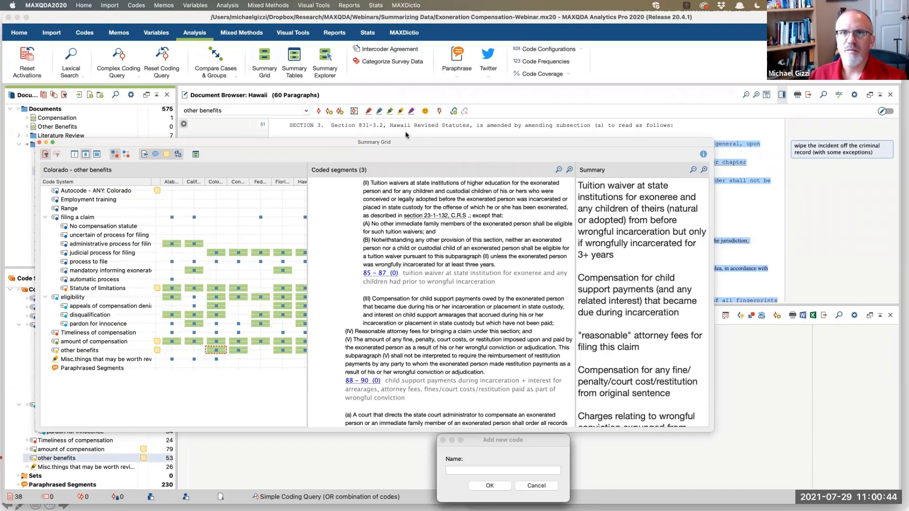
{"action": "left_click_drag", "start_coordinate": [416, 144], "coordinate": [390, 71]}
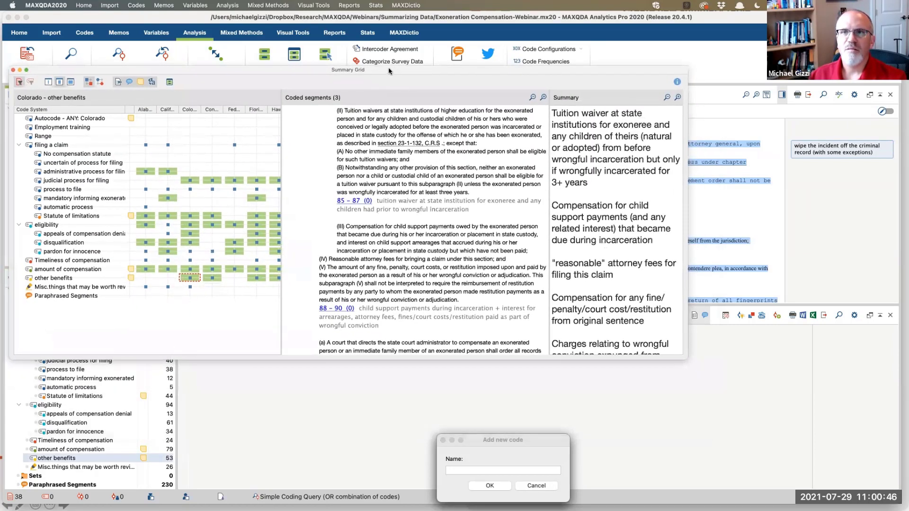
{"action": "scroll", "coordinate": [467, 173], "scroll_direction": "down", "scroll_amount": 5}
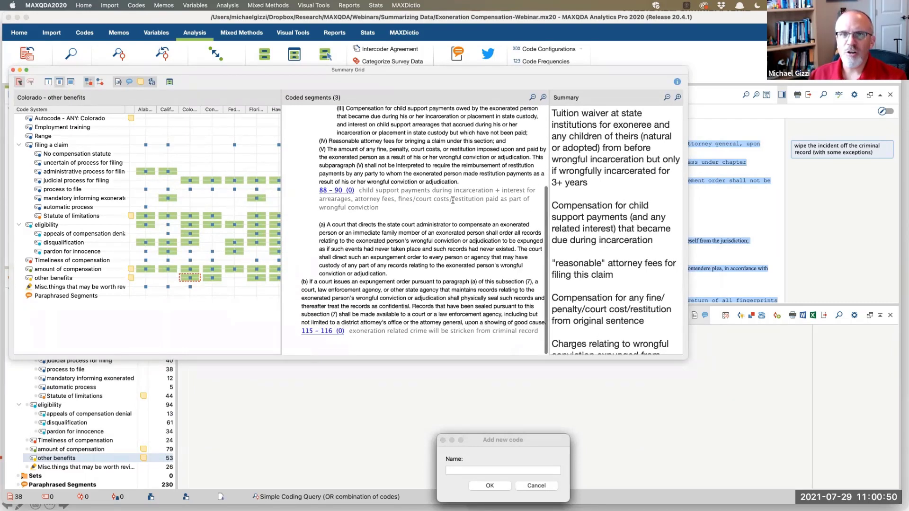
{"action": "scroll", "coordinate": [452, 200], "scroll_direction": "up", "scroll_amount": 5}
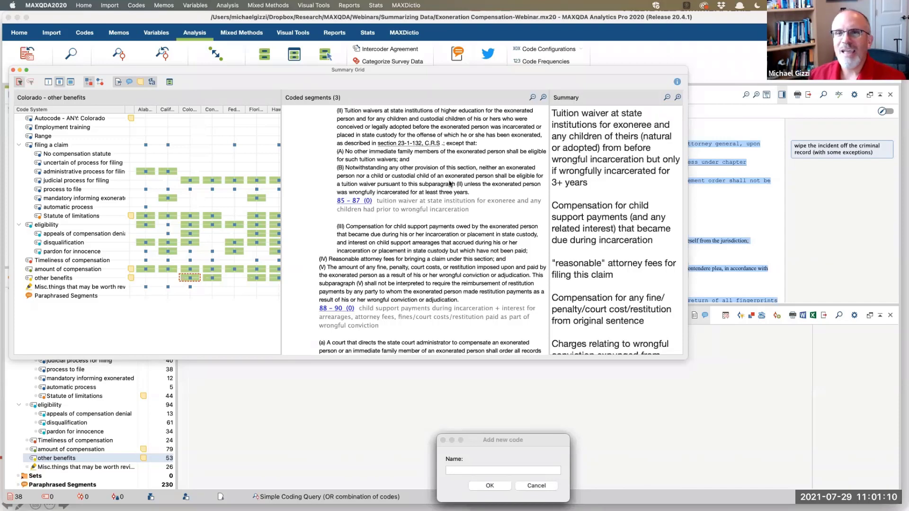
{"action": "scroll", "coordinate": [400, 168], "scroll_direction": "down", "scroll_amount": 4}
{"action": "scroll", "coordinate": [400, 168], "scroll_direction": "down", "scroll_amount": 2}
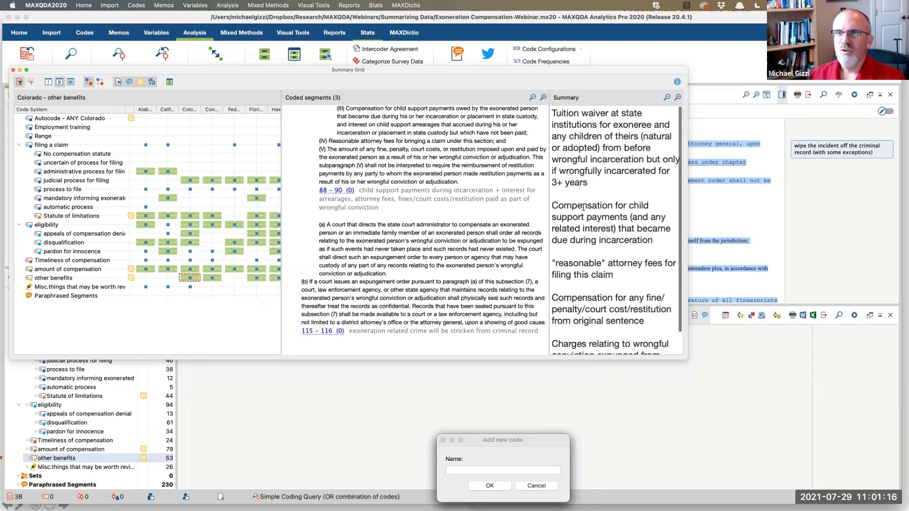
Step: Read through the written summary of Colorado's "other benefits" and compare it with the coded segments
{"action": "scroll", "coordinate": [583, 208], "scroll_direction": "down", "scroll_amount": 2}
{"action": "scroll", "coordinate": [584, 208], "scroll_direction": "up", "scroll_amount": 2}
{"action": "scroll", "coordinate": [584, 209], "scroll_direction": "down", "scroll_amount": 2}
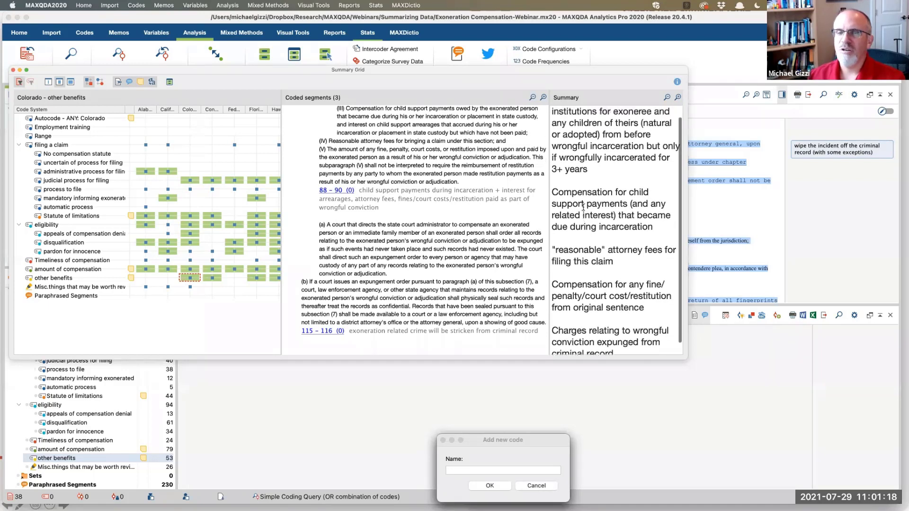
{"action": "scroll", "coordinate": [584, 208], "scroll_direction": "up", "scroll_amount": 2}
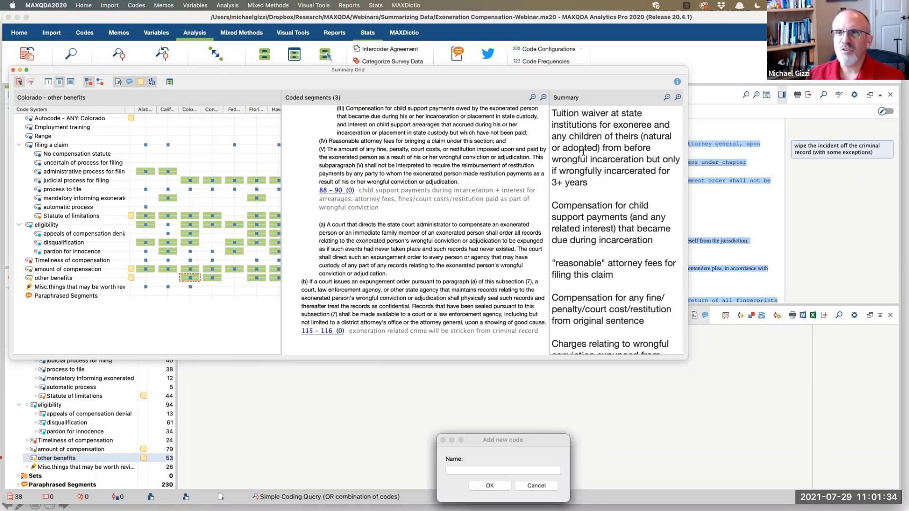
{"action": "scroll", "coordinate": [583, 153], "scroll_direction": "down", "scroll_amount": 2}
{"action": "scroll", "coordinate": [583, 153], "scroll_direction": "up", "scroll_amount": 2}
{"action": "scroll", "coordinate": [583, 152], "scroll_direction": "down", "scroll_amount": 2}
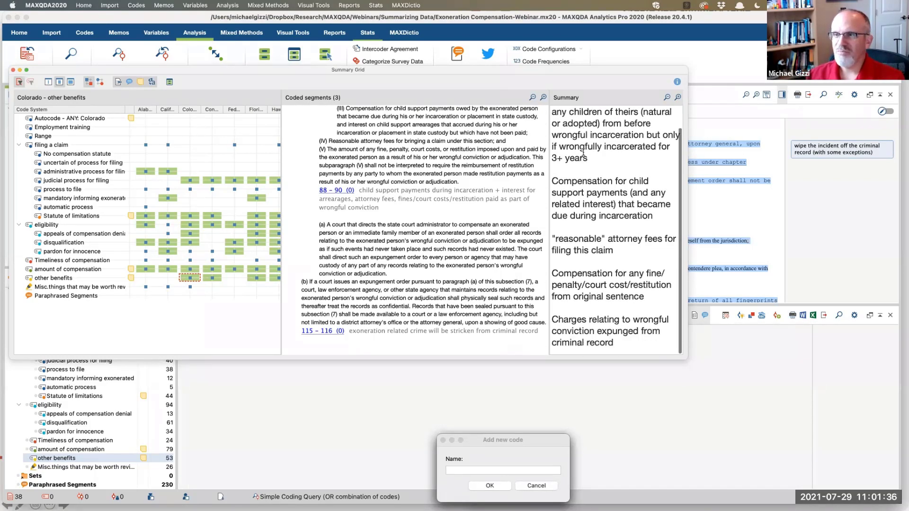
{"action": "scroll", "coordinate": [583, 153], "scroll_direction": "up", "scroll_amount": 2}
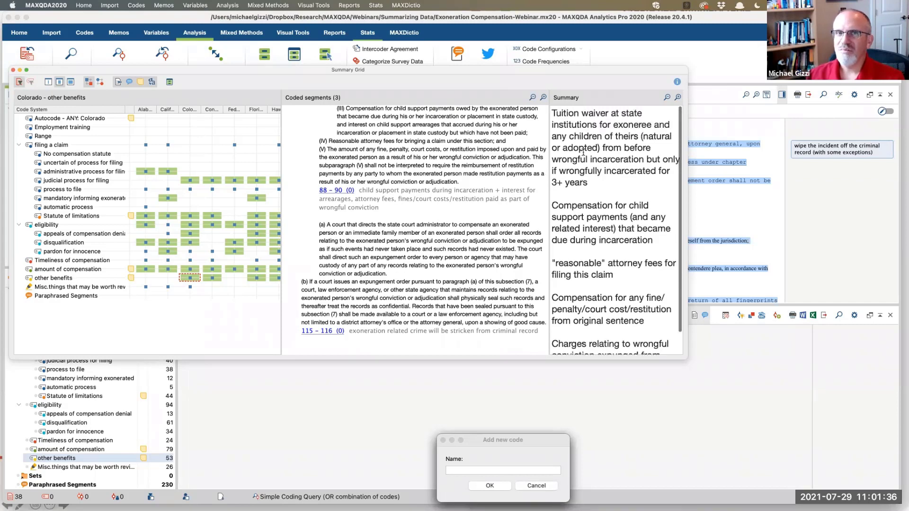
Step: Open the Other Benefits summary table and go through Colorado's entries from other benefits to attorney fees for compensation
{"action": "left_click", "coordinate": [295, 56]}
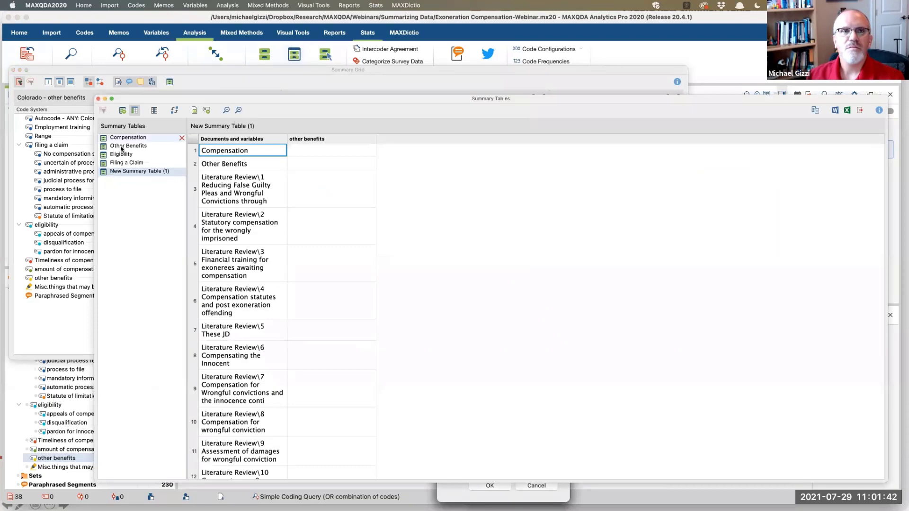
{"action": "left_click", "coordinate": [126, 147]}
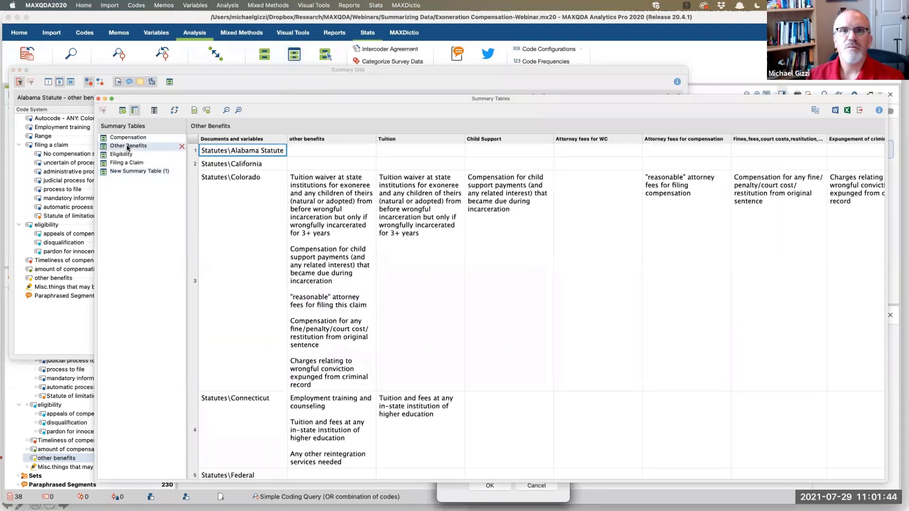
{"action": "left_click", "coordinate": [328, 203]}
{"action": "scroll", "coordinate": [325, 206], "scroll_direction": "down", "scroll_amount": 3}
{"action": "scroll", "coordinate": [369, 204], "scroll_direction": "up", "scroll_amount": 4}
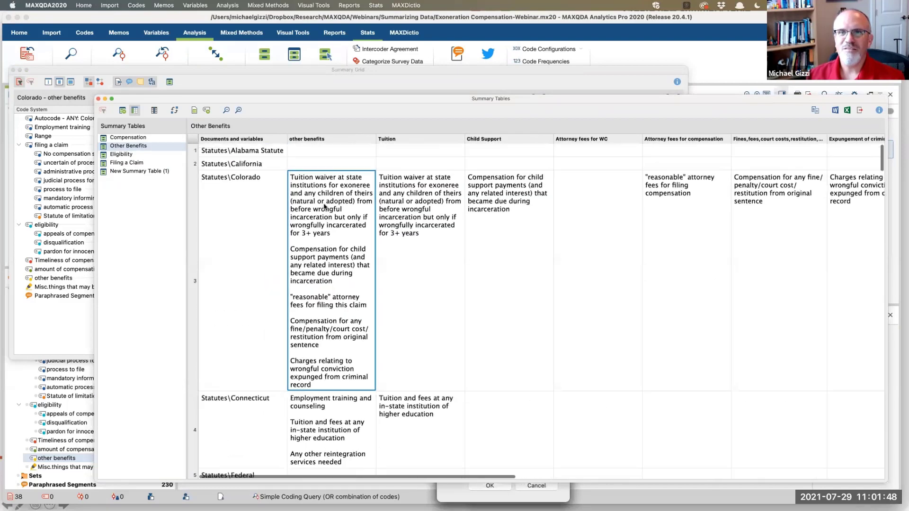
{"action": "left_click", "coordinate": [414, 201]}
{"action": "left_click", "coordinate": [488, 197]}
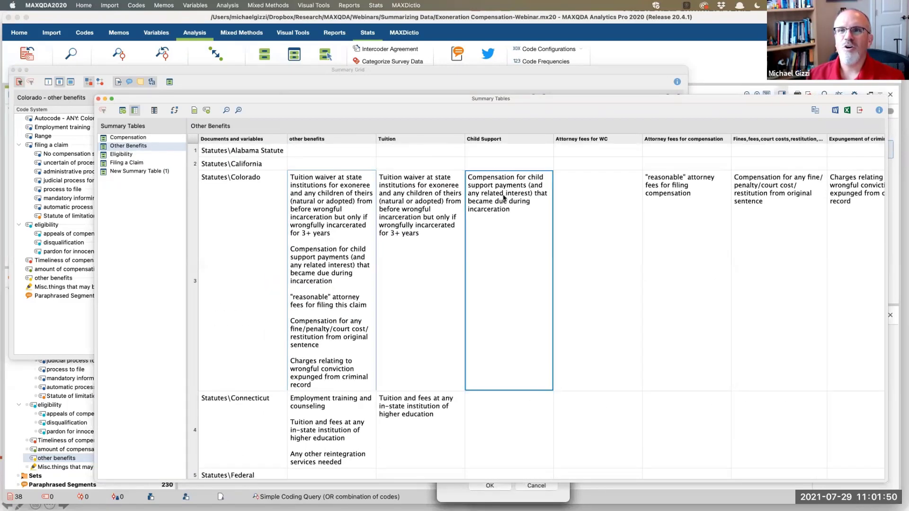
{"action": "left_click", "coordinate": [601, 198]}
{"action": "left_click", "coordinate": [670, 194]}
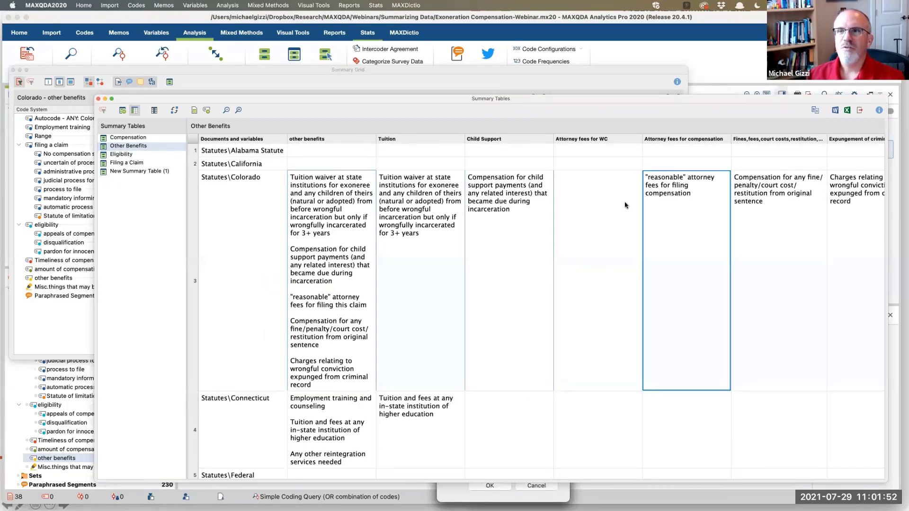
Step: Look through the Other Benefits table rows for the states from Connecticut to Illinois
{"action": "scroll", "coordinate": [517, 234], "scroll_direction": "down", "scroll_amount": 1}
{"action": "scroll", "coordinate": [517, 234], "scroll_direction": "down", "scroll_amount": 5}
{"action": "scroll", "coordinate": [517, 234], "scroll_direction": "right", "scroll_amount": 1}
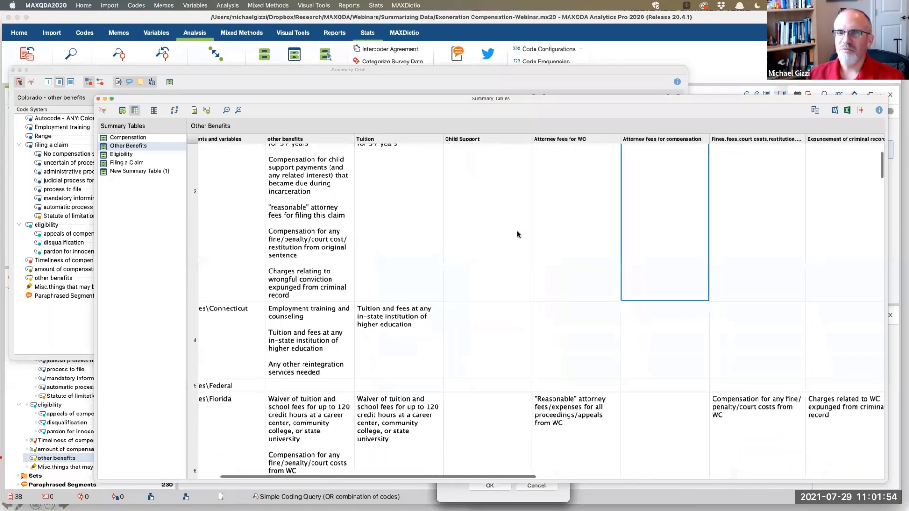
{"action": "scroll", "coordinate": [517, 234], "scroll_direction": "down", "scroll_amount": 5}
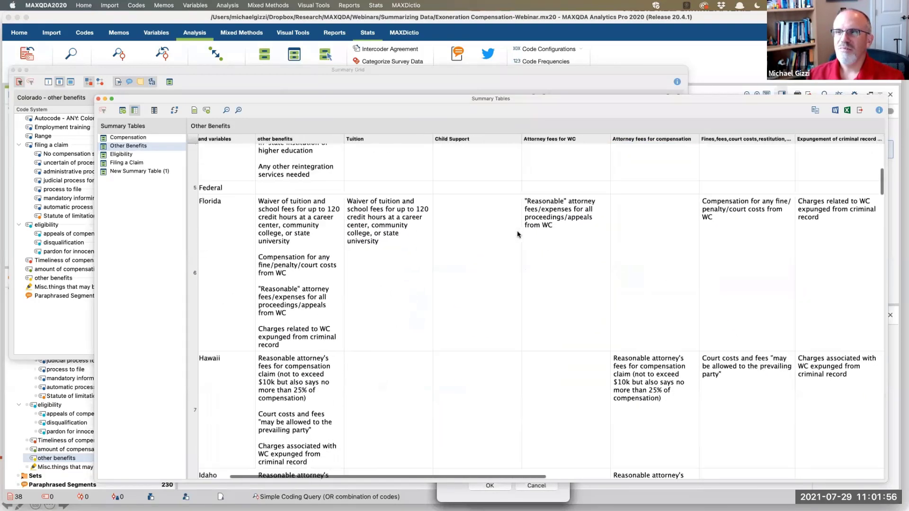
{"action": "scroll", "coordinate": [517, 234], "scroll_direction": "down", "scroll_amount": 1}
{"action": "scroll", "coordinate": [517, 233], "scroll_direction": "left", "scroll_amount": 1}
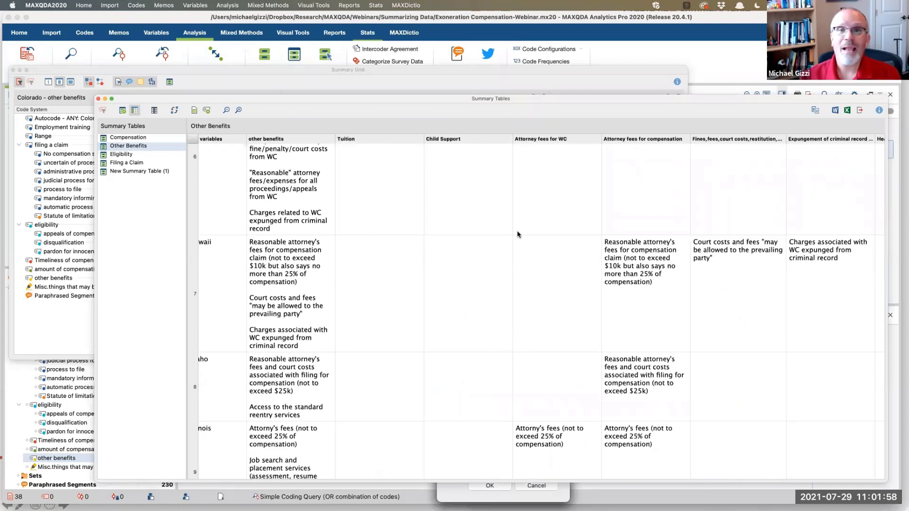
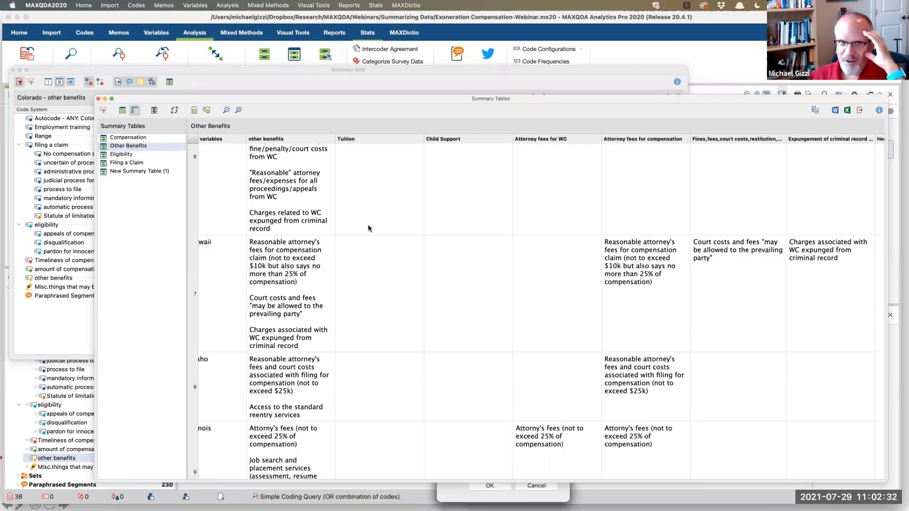
Step: Review the Compensation, Eligibility and Filing a Claim summary tables
{"action": "mouse_move", "coordinate": [129, 149]}
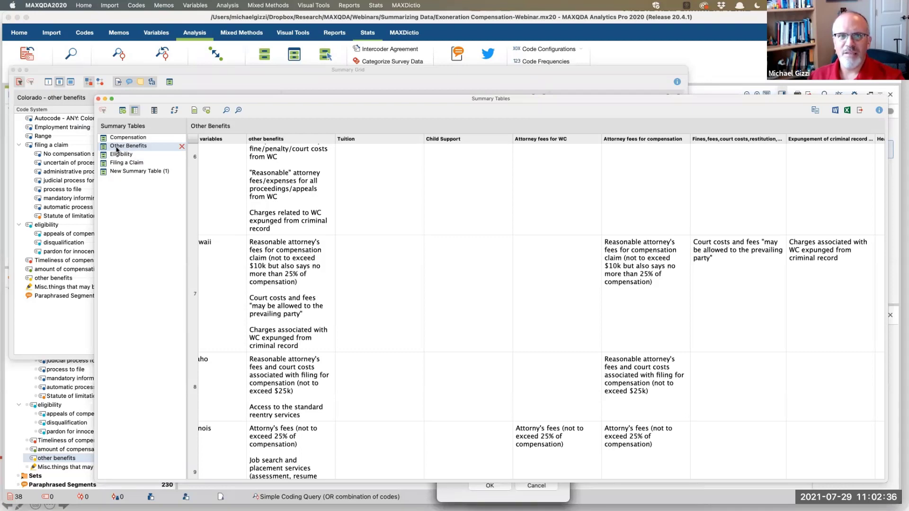
{"action": "left_click", "coordinate": [131, 138]}
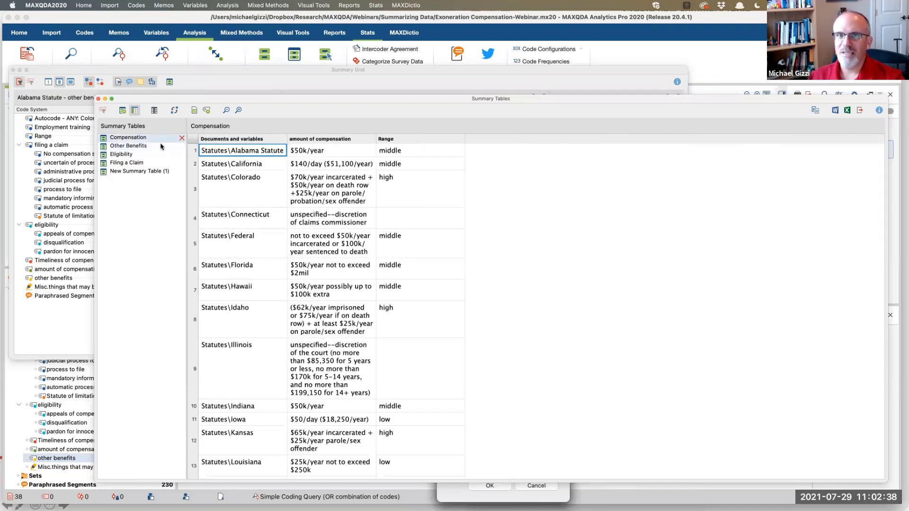
{"action": "left_click", "coordinate": [125, 156]}
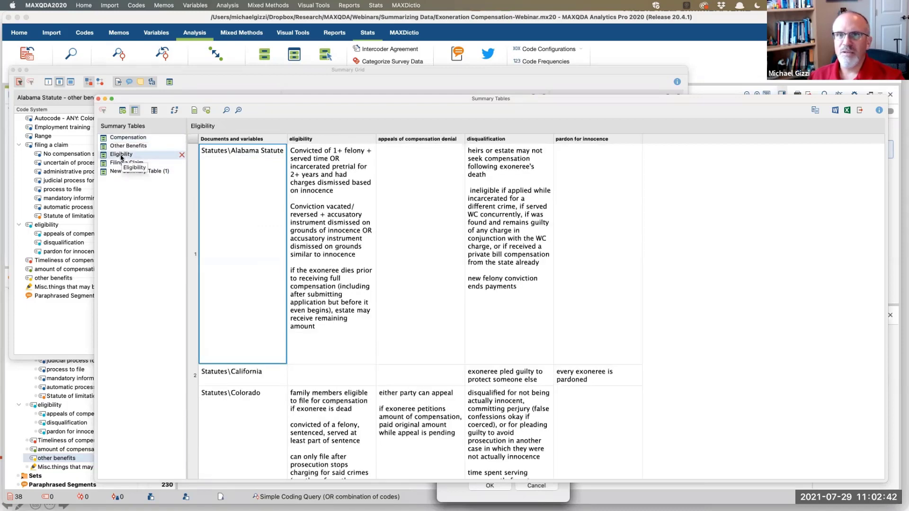
{"action": "left_click", "coordinate": [115, 165]}
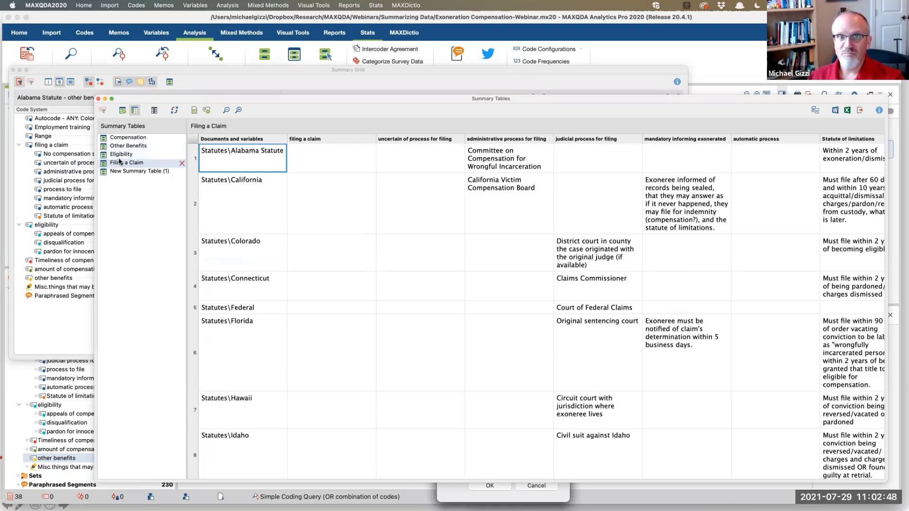
{"action": "left_click", "coordinate": [120, 156]}
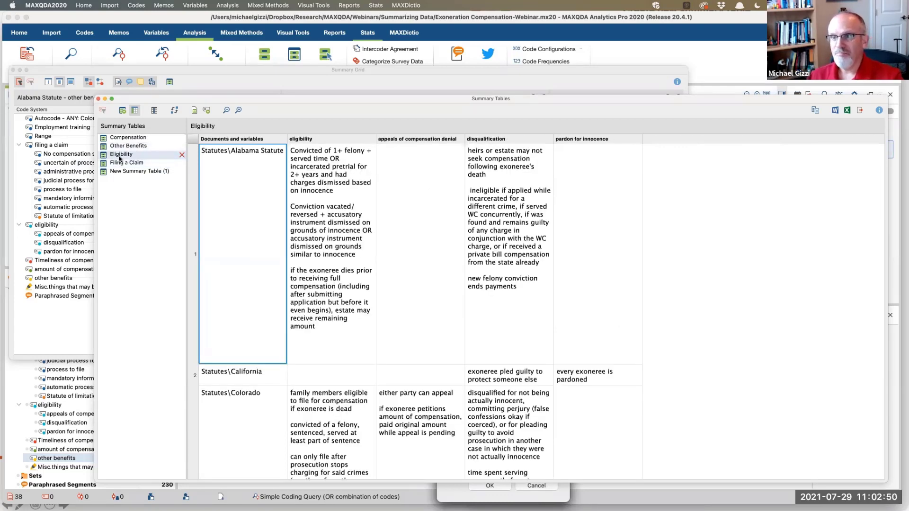
Step: Convert the Other Benefits summary table into a project document, and close the Summary Grid to reveal the document list
{"action": "left_click", "coordinate": [129, 147]}
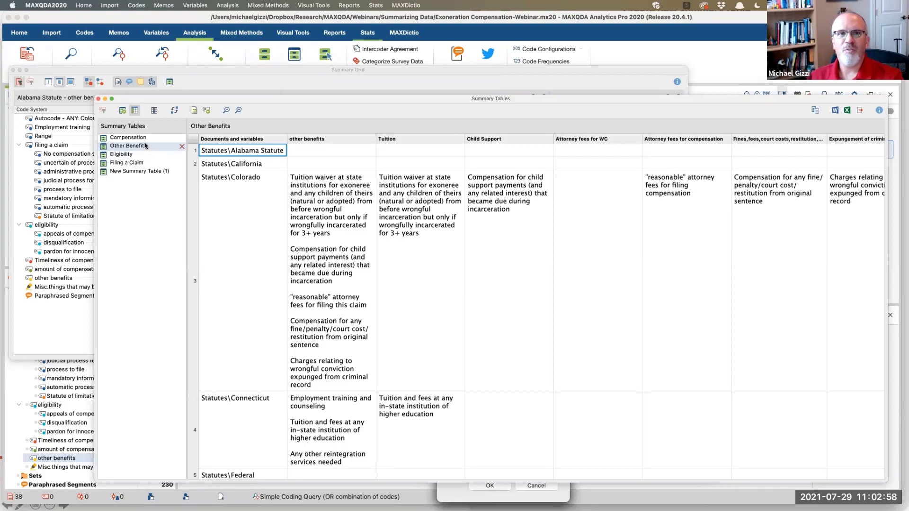
{"action": "left_click", "coordinate": [194, 112]}
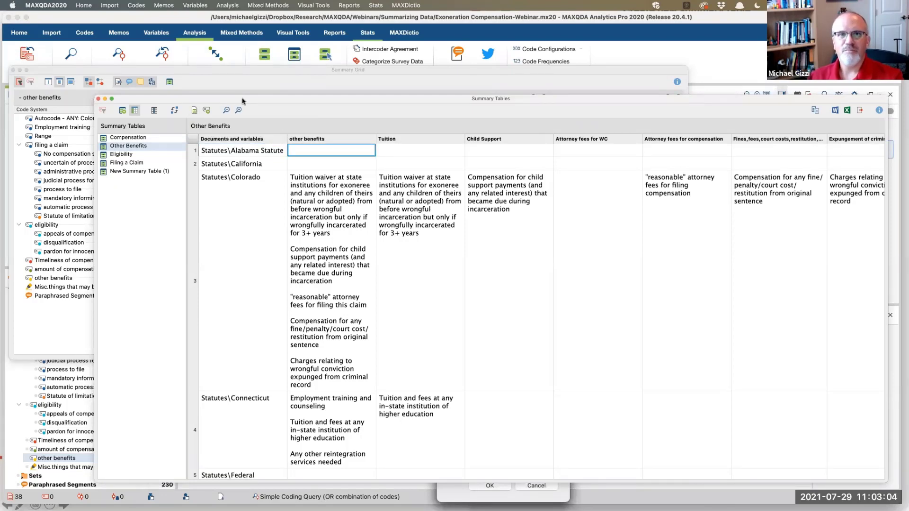
{"action": "left_click_drag", "start_coordinate": [246, 102], "coordinate": [447, 141]}
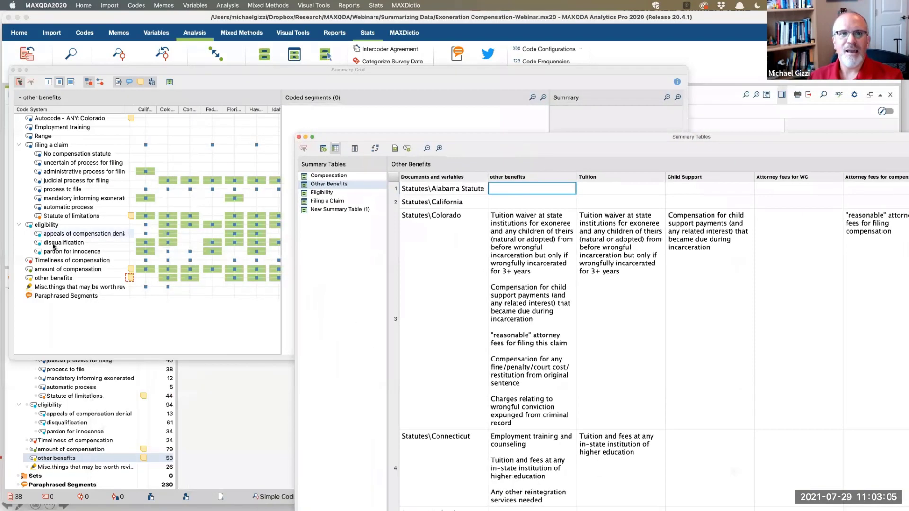
{"action": "left_click", "coordinate": [13, 70]}
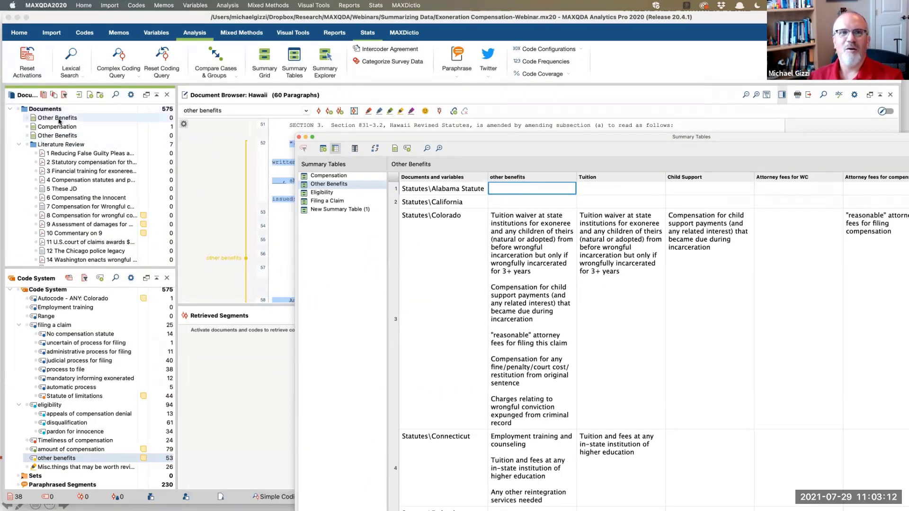
Step: Open the new Other Benefits table document and move the summary tables window clear of the Document Browser
{"action": "left_click", "coordinate": [59, 119]}
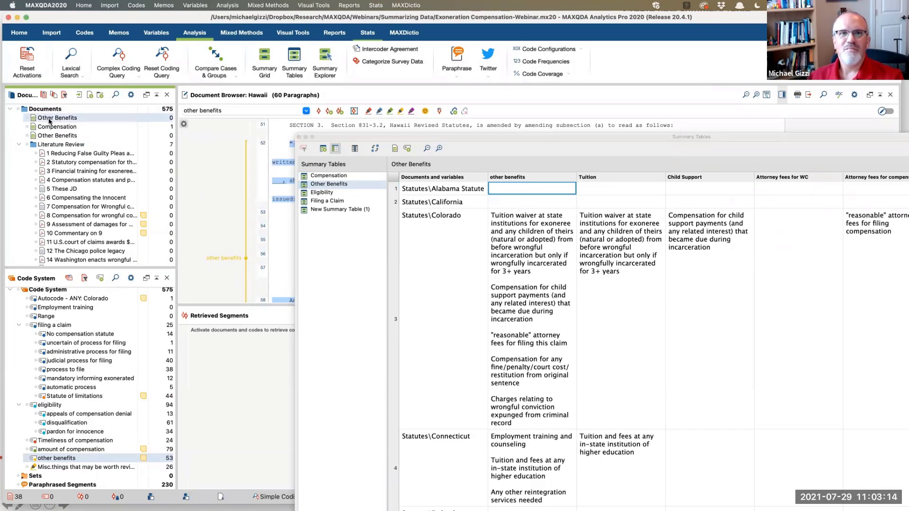
{"action": "double_click", "coordinate": [49, 121]}
{"action": "left_click_drag", "start_coordinate": [420, 138], "coordinate": [338, 337]}
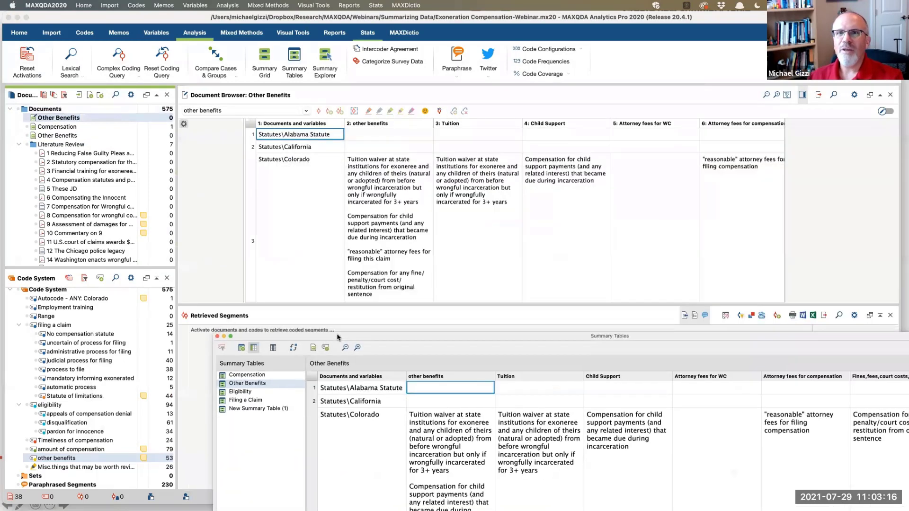
Step: Export the new Other Benefits table document as an Excel file named Other Benefits1 in the Summarizing Data folder
{"action": "scroll", "coordinate": [346, 159], "scroll_direction": "down", "scroll_amount": 2}
{"action": "scroll", "coordinate": [346, 159], "scroll_direction": "up", "scroll_amount": 2}
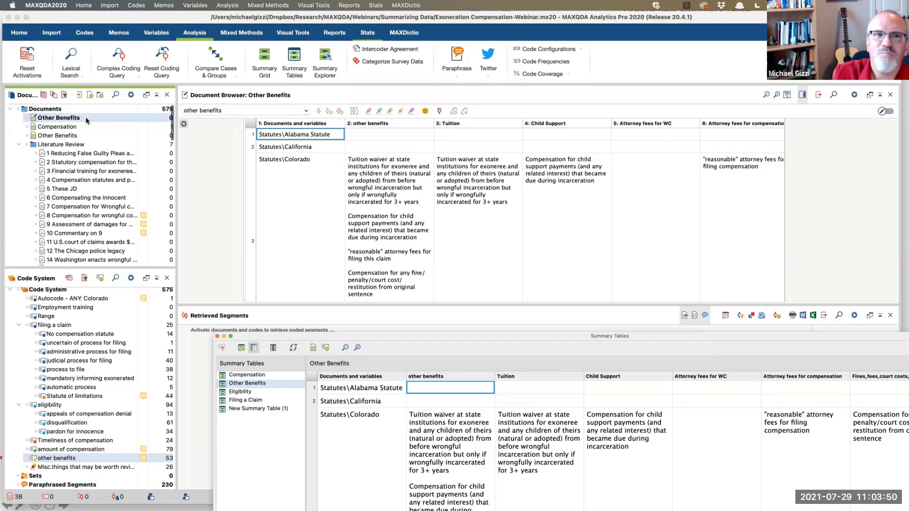
{"action": "right_click", "coordinate": [62, 120]}
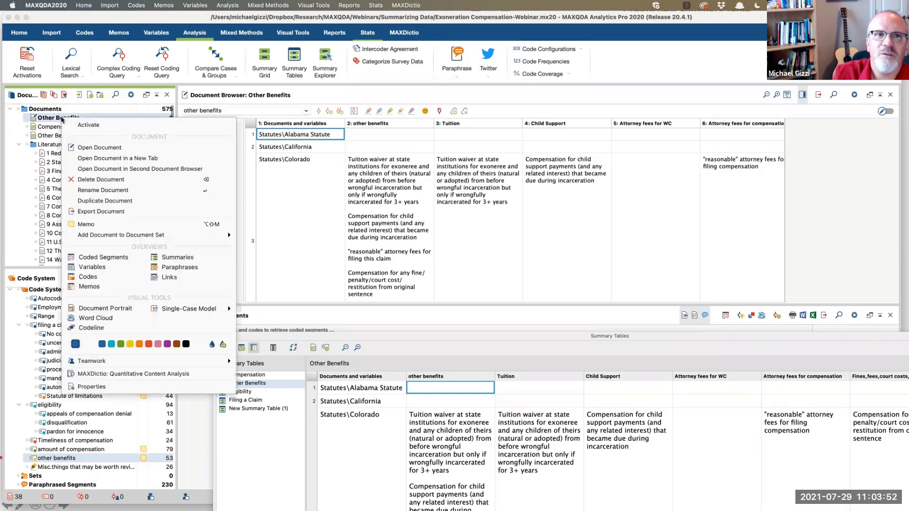
{"action": "left_click", "coordinate": [110, 214]}
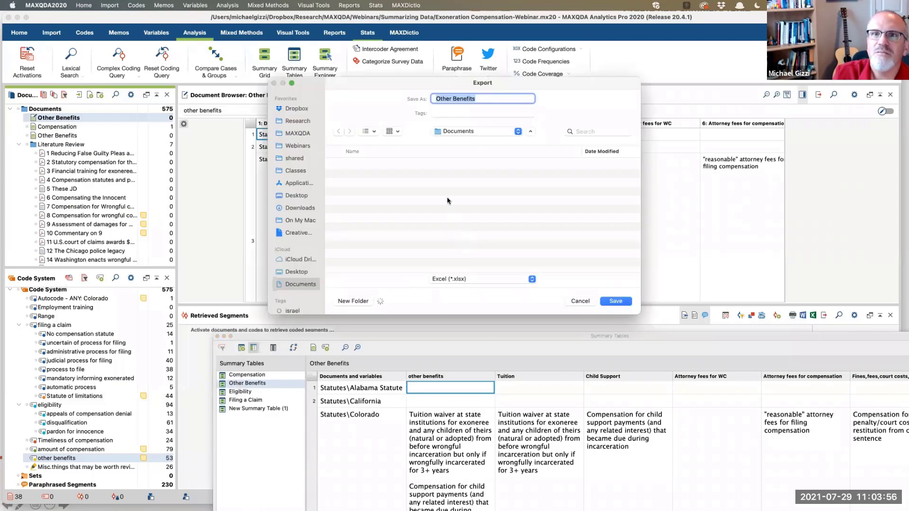
{"action": "left_click", "coordinate": [298, 145]}
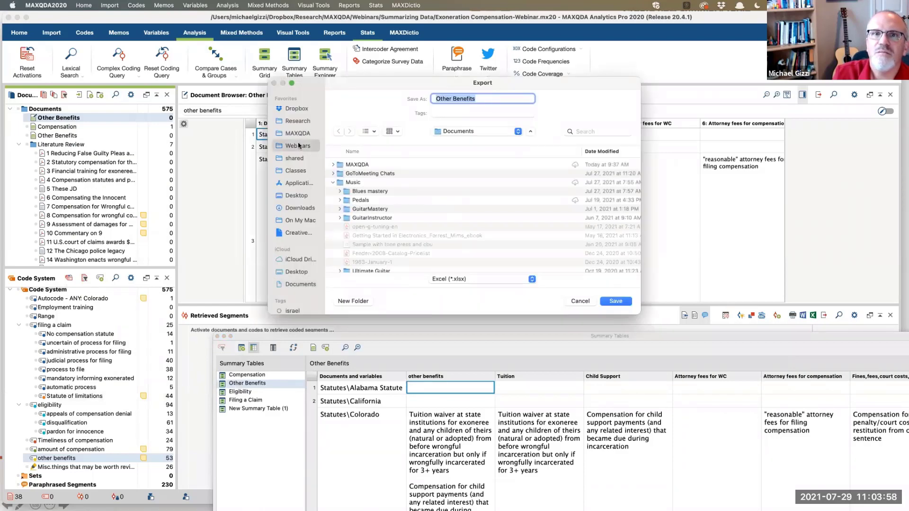
{"action": "left_click", "coordinate": [368, 165]}
{"action": "double_click", "coordinate": [367, 166]}
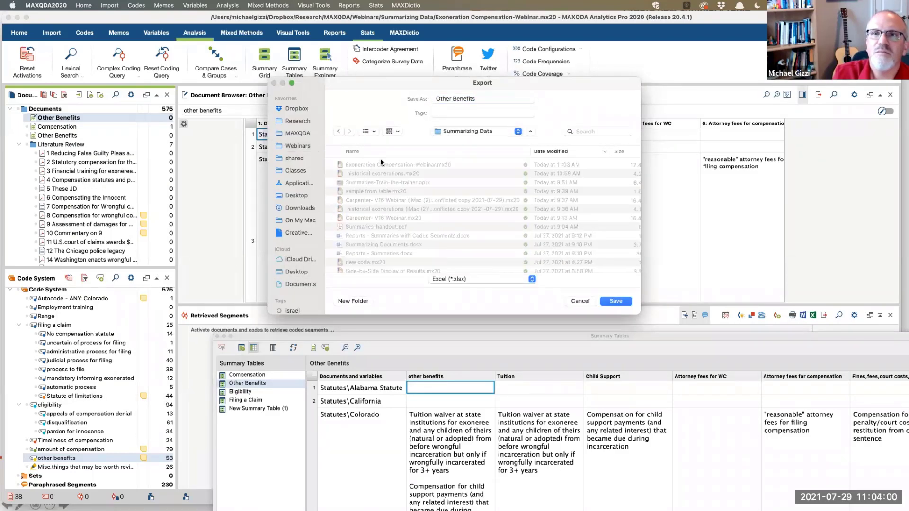
{"action": "left_click", "coordinate": [496, 101]}
{"action": "type", "text": "1"}
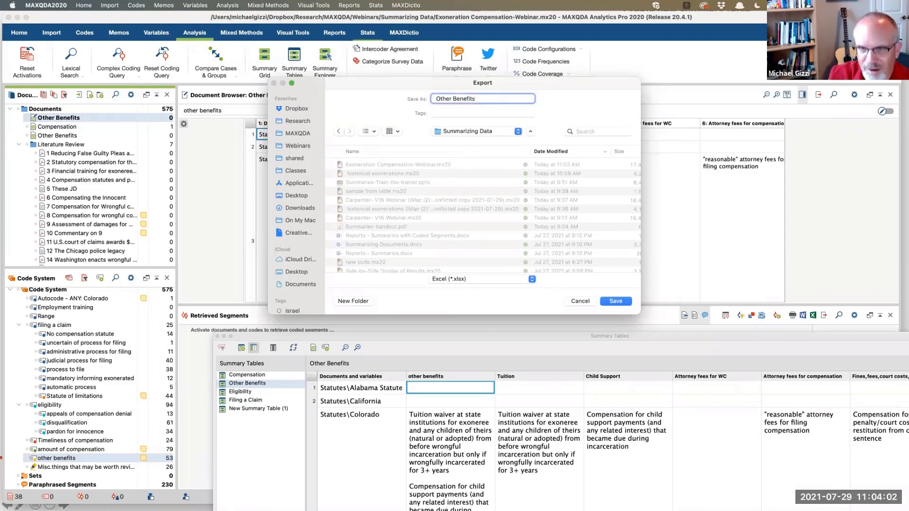
{"action": "left_click", "coordinate": [616, 300]}
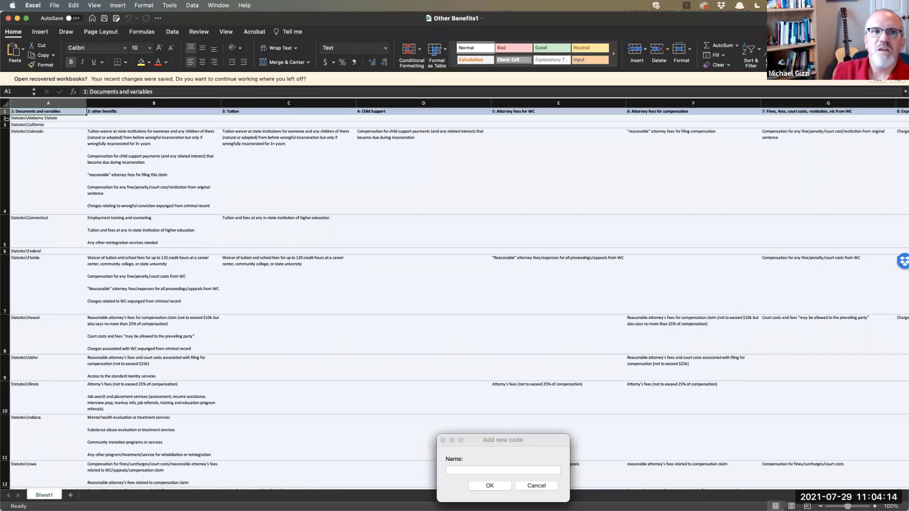
Step: Inspect the exported Other Benefits1 workbook's column headers and its Alabama and California statute rows
{"action": "left_click", "coordinate": [34, 117]}
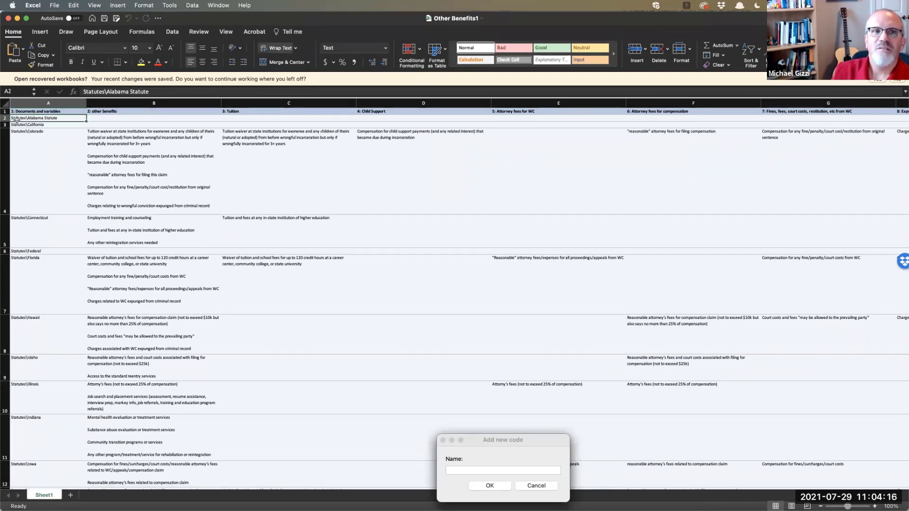
{"action": "left_click", "coordinate": [27, 125]}
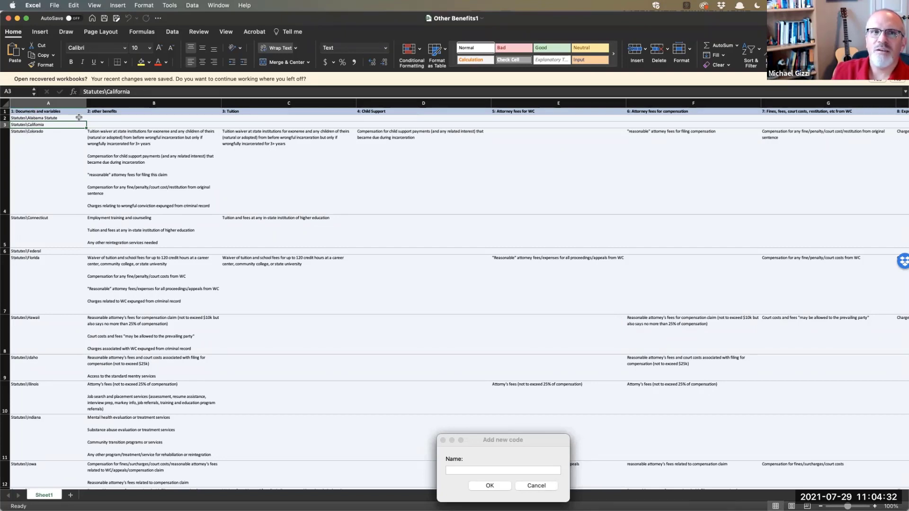
{"action": "left_click", "coordinate": [27, 113]}
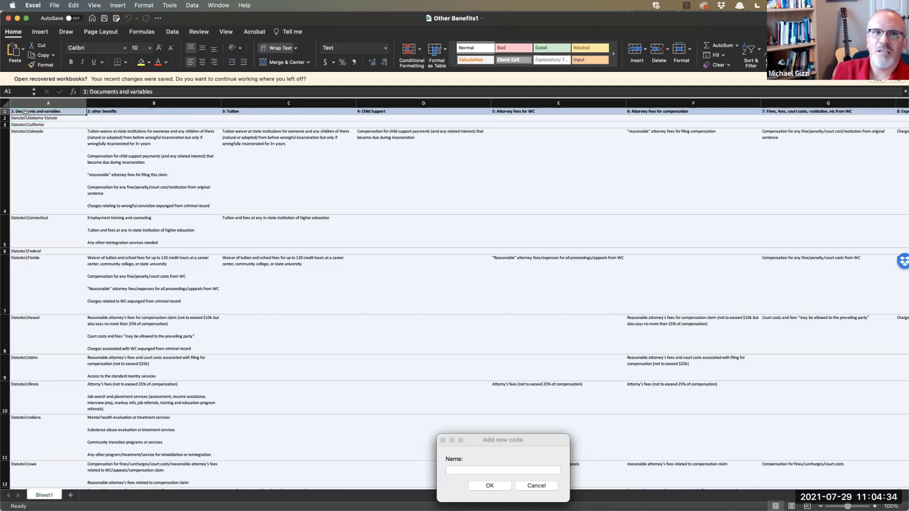
{"action": "left_click", "coordinate": [100, 112]}
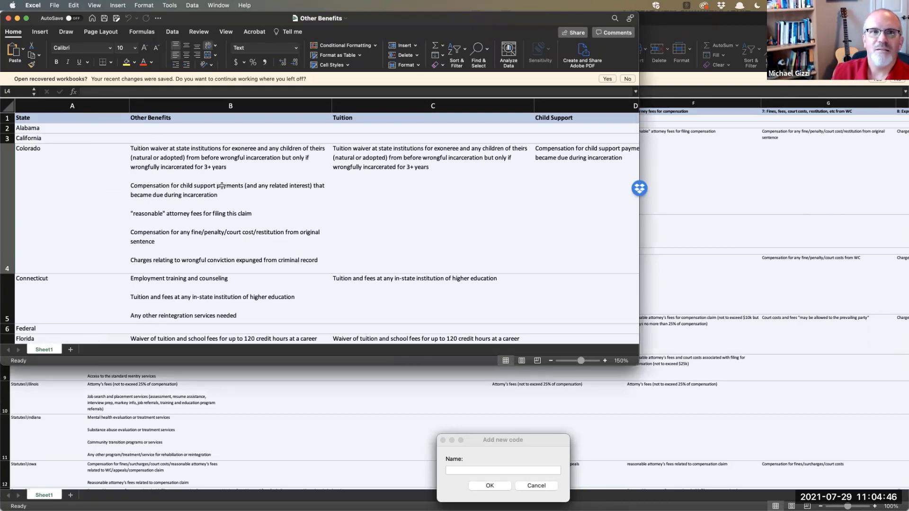
Step: Review the cleaned-up Other Benefits workbook's columns from State through Healthcare, and close that workbook
{"action": "scroll", "coordinate": [222, 186], "scroll_direction": "right", "scroll_amount": 1}
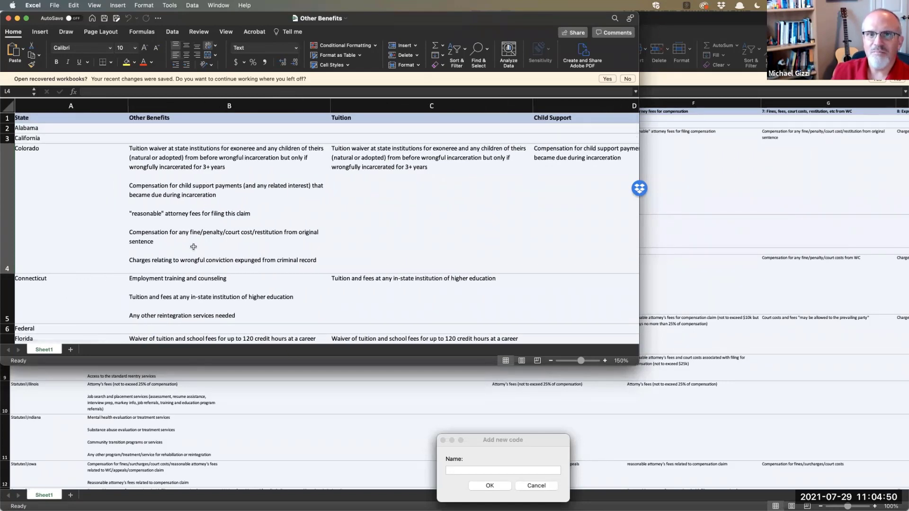
{"action": "scroll", "coordinate": [373, 188], "scroll_direction": "right", "scroll_amount": 5}
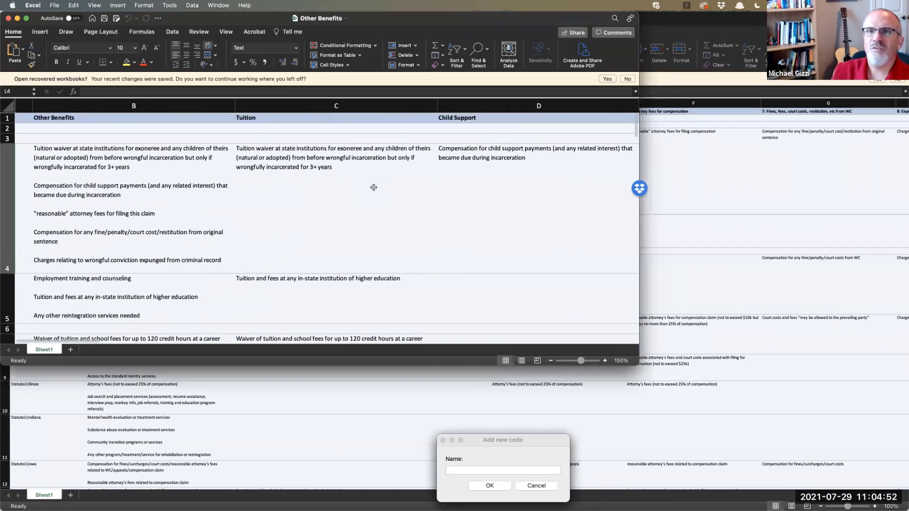
{"action": "scroll", "coordinate": [374, 188], "scroll_direction": "right", "scroll_amount": 6}
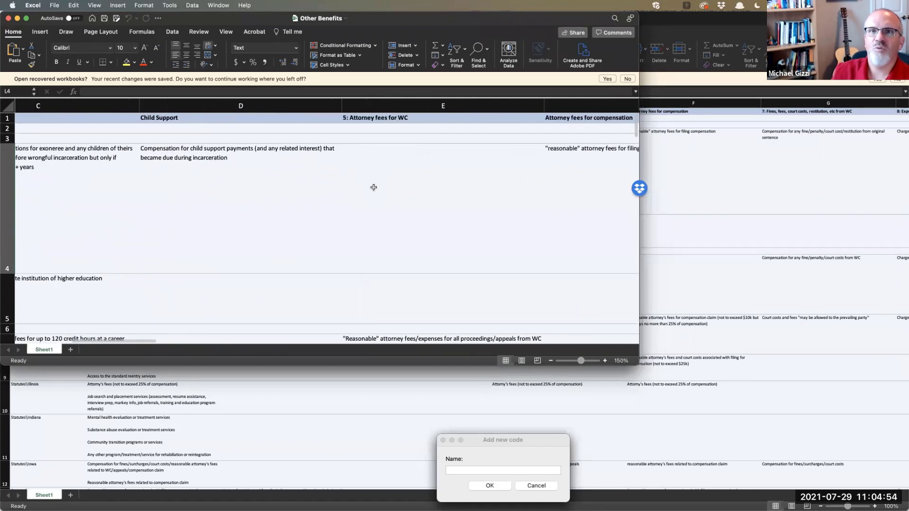
{"action": "scroll", "coordinate": [373, 187], "scroll_direction": "right", "scroll_amount": 5}
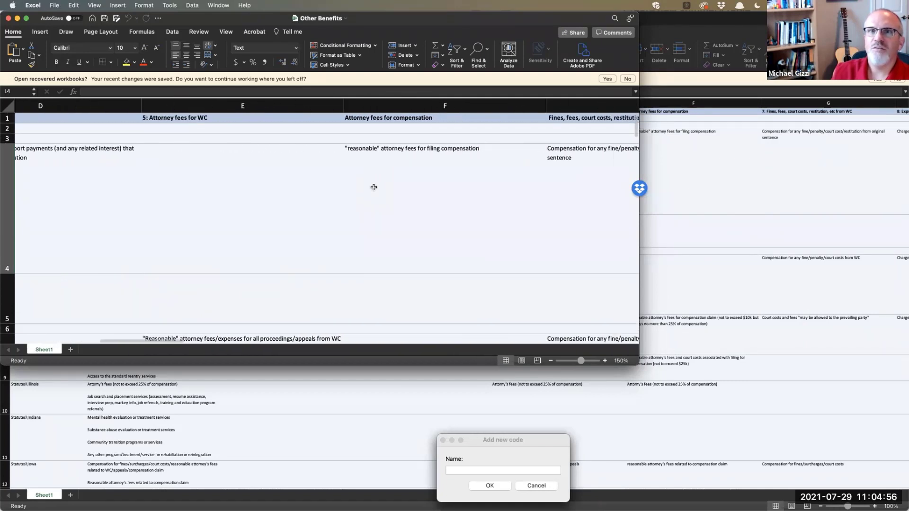
{"action": "scroll", "coordinate": [374, 187], "scroll_direction": "right", "scroll_amount": 7}
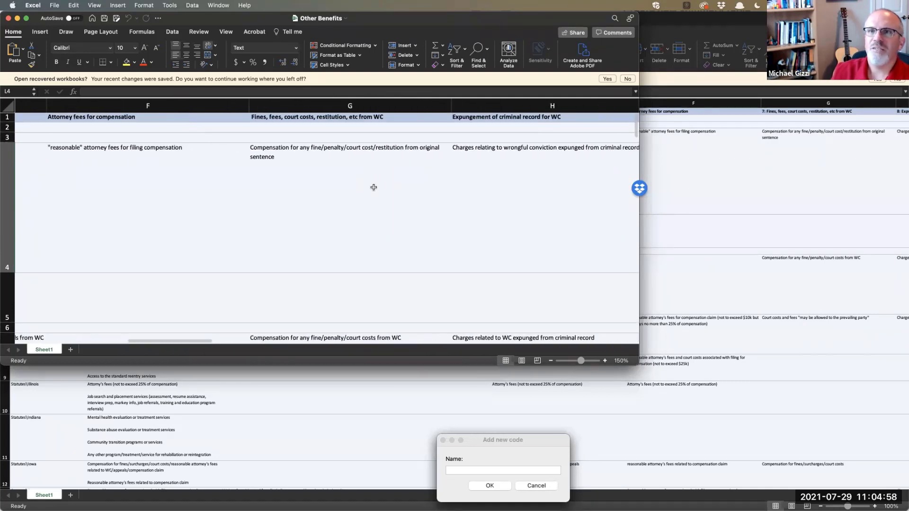
{"action": "scroll", "coordinate": [373, 187], "scroll_direction": "right", "scroll_amount": 4}
{"action": "scroll", "coordinate": [373, 188], "scroll_direction": "left", "scroll_amount": 6}
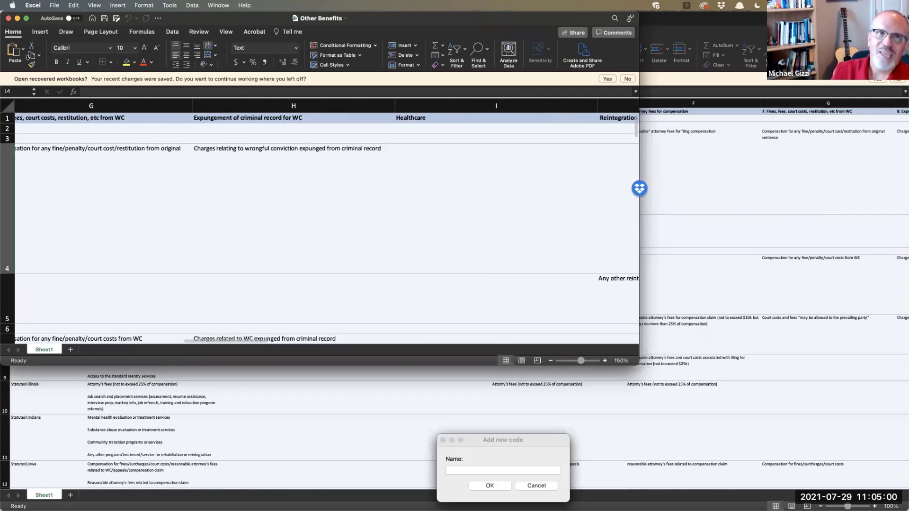
{"action": "left_click", "coordinate": [8, 19]}
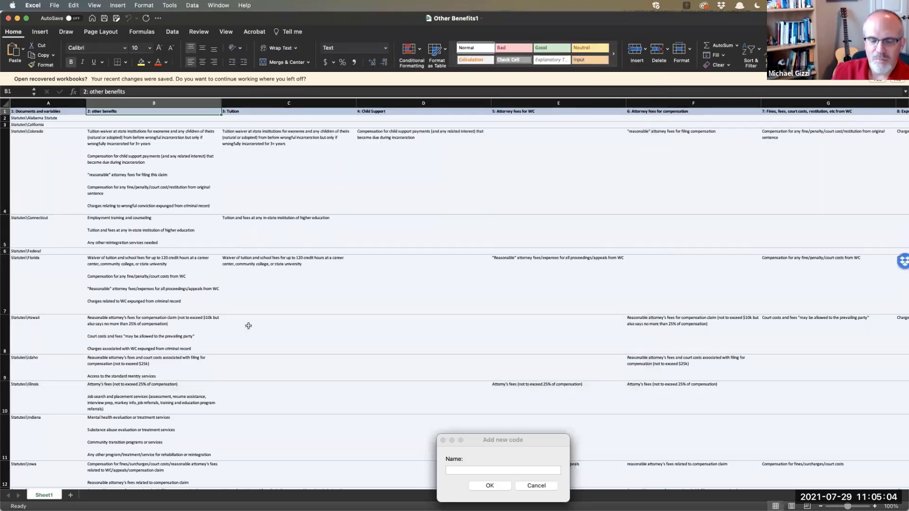
Step: Switch back to MAXQDA and cancel the open Add new code dialogs
{"action": "key", "text": "super+Tab"}
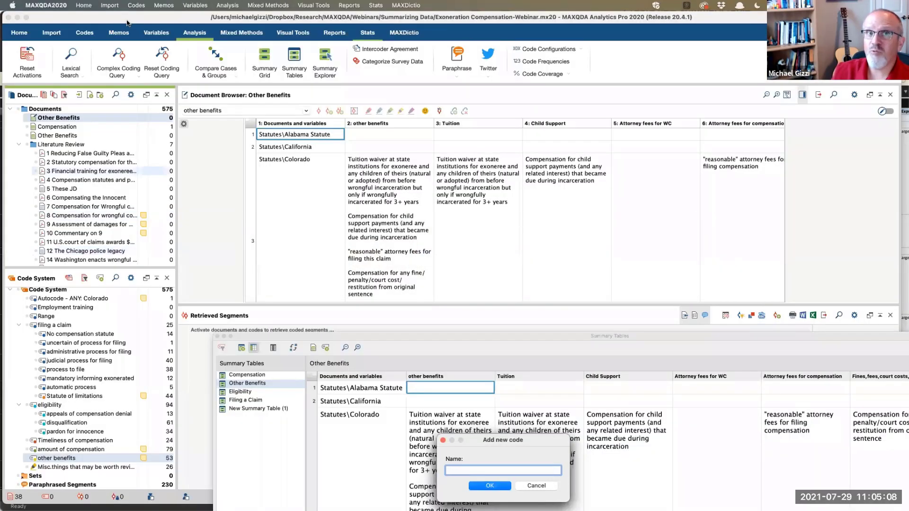
{"action": "left_click", "coordinate": [84, 7]}
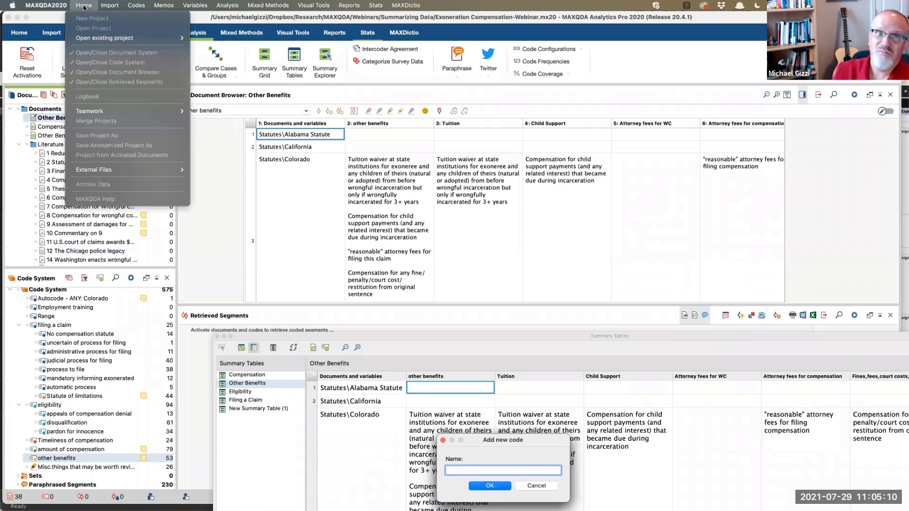
{"action": "mouse_move", "coordinate": [109, 40]}
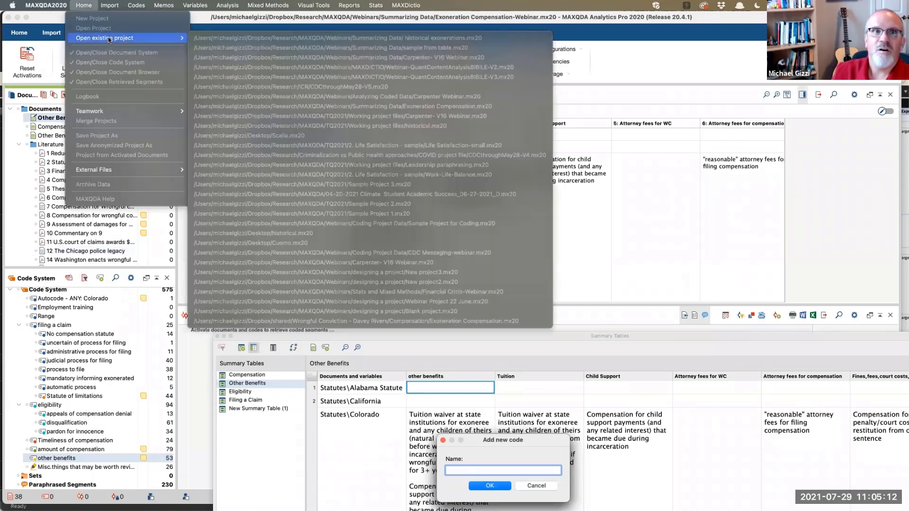
{"action": "key", "text": "Escape"}
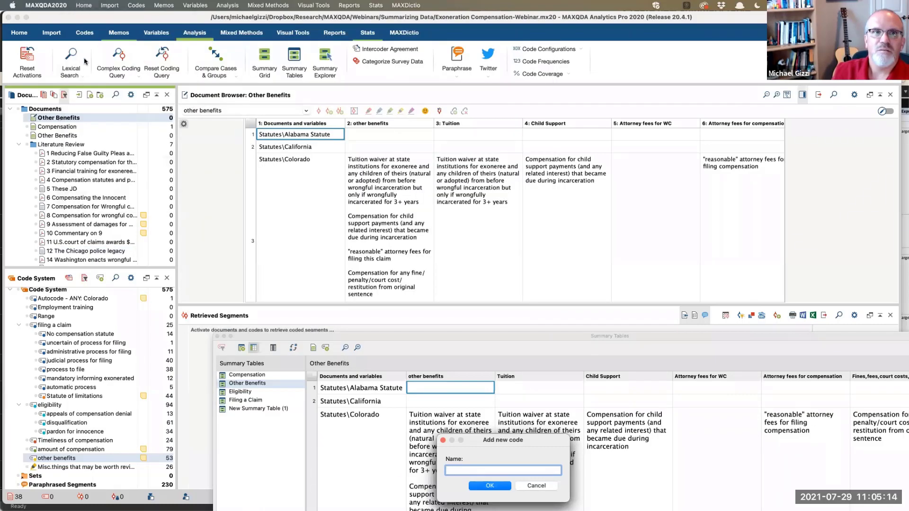
{"action": "left_click", "coordinate": [86, 8]}
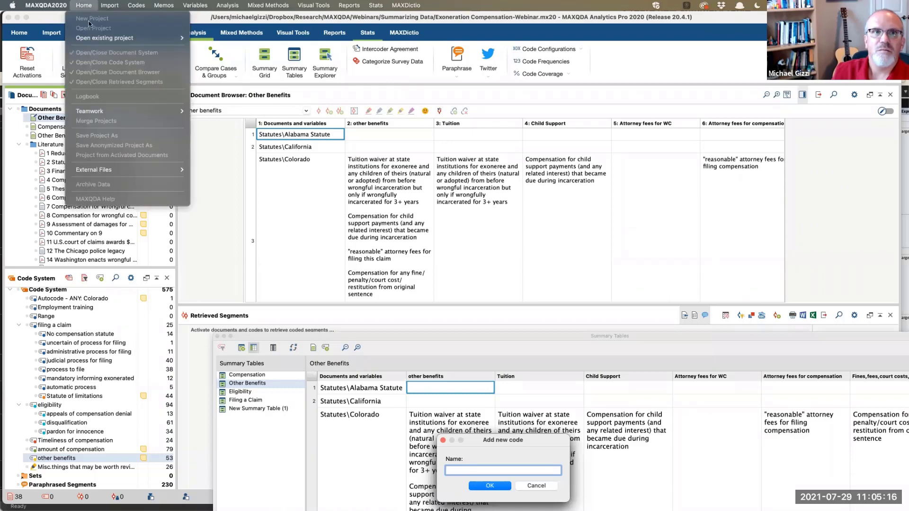
{"action": "key", "text": "Escape"}
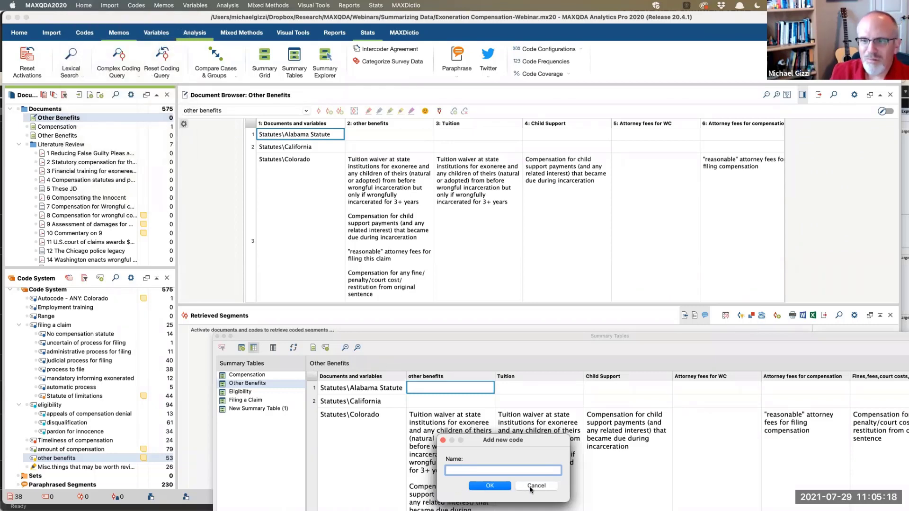
{"action": "left_click", "coordinate": [83, 7]}
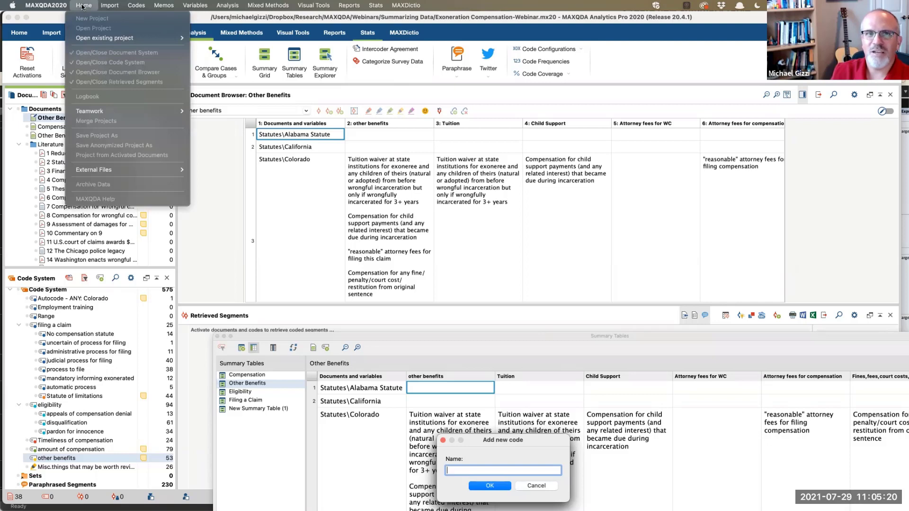
{"action": "left_click", "coordinate": [515, 451]}
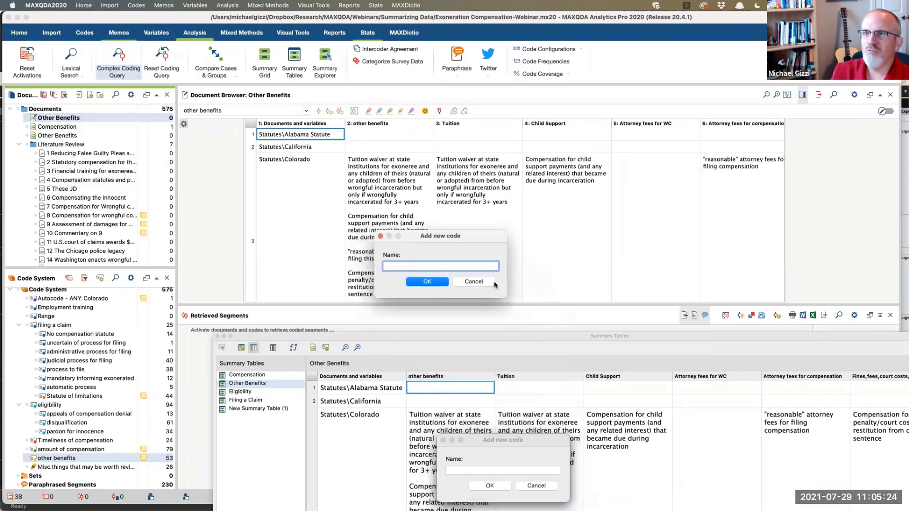
{"action": "left_click", "coordinate": [480, 282]}
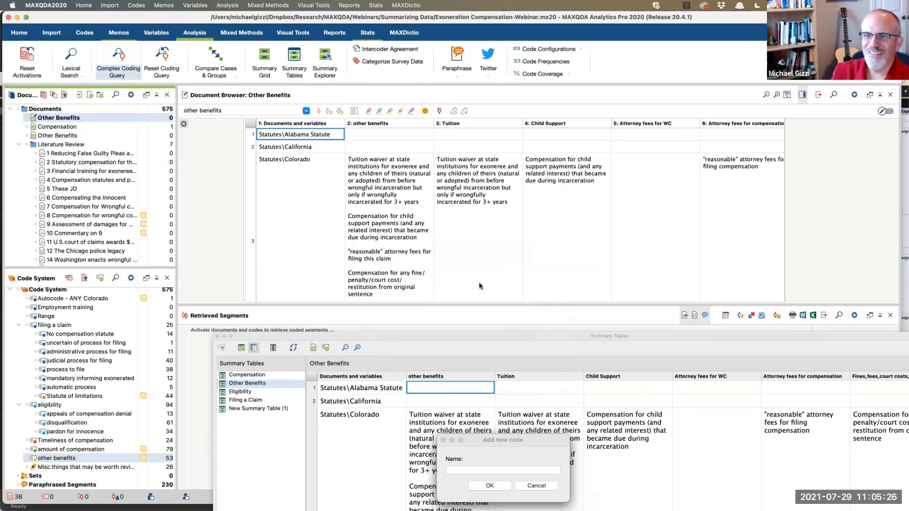
{"action": "left_click", "coordinate": [537, 486]}
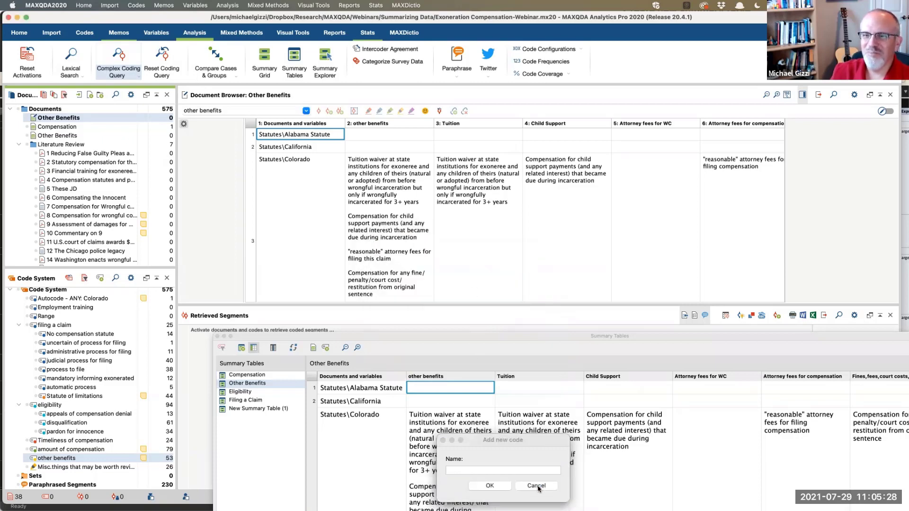
{"action": "left_click", "coordinate": [537, 486]}
{"action": "left_click", "coordinate": [537, 486]}
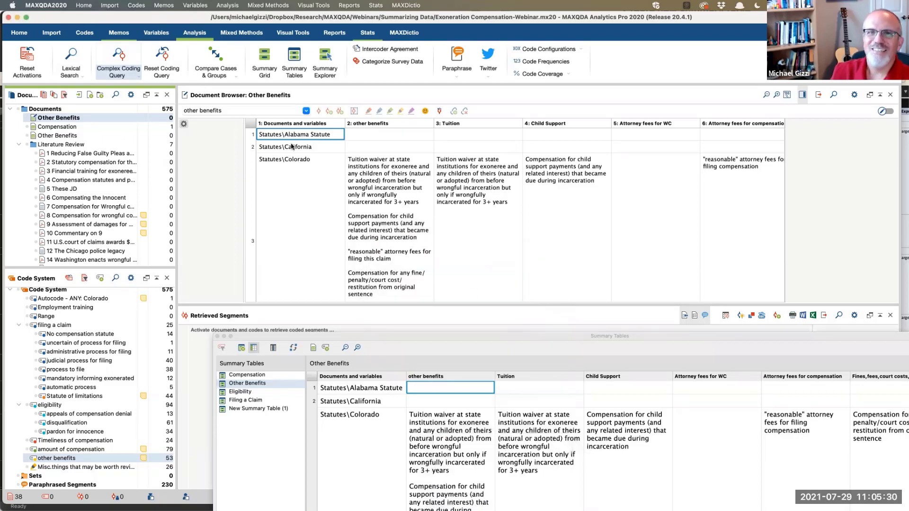
Step: Create a new project named New project1 in the Summarizing Data folder, keeping the synchronized location
{"action": "left_click", "coordinate": [85, 6]}
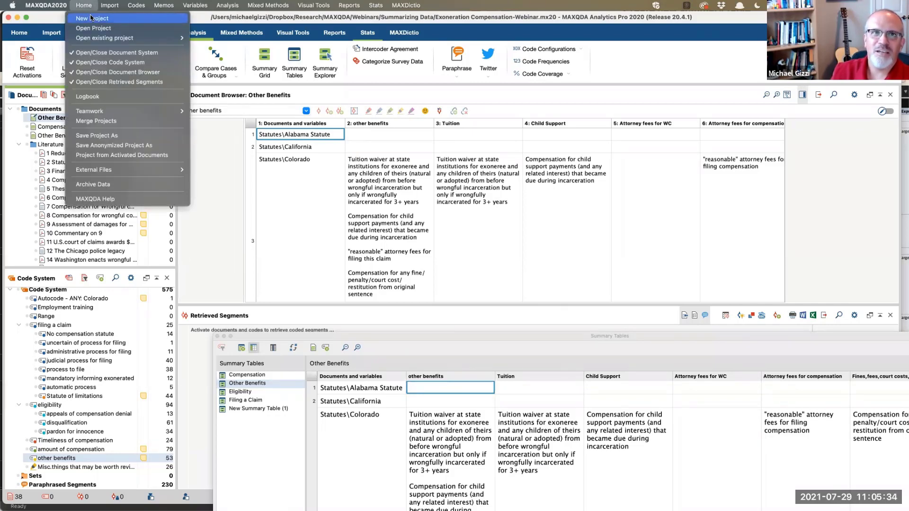
{"action": "left_click", "coordinate": [90, 18]}
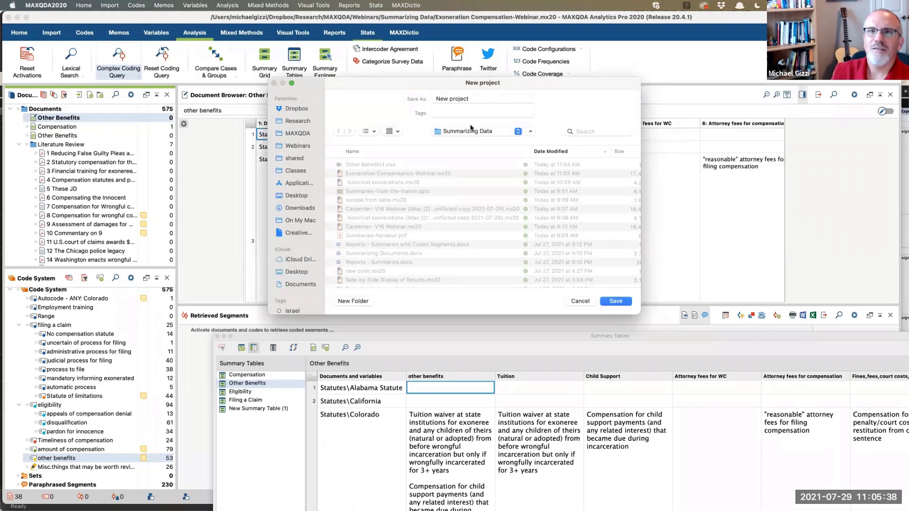
{"action": "left_click", "coordinate": [482, 99]}
{"action": "type", "text": "1"}
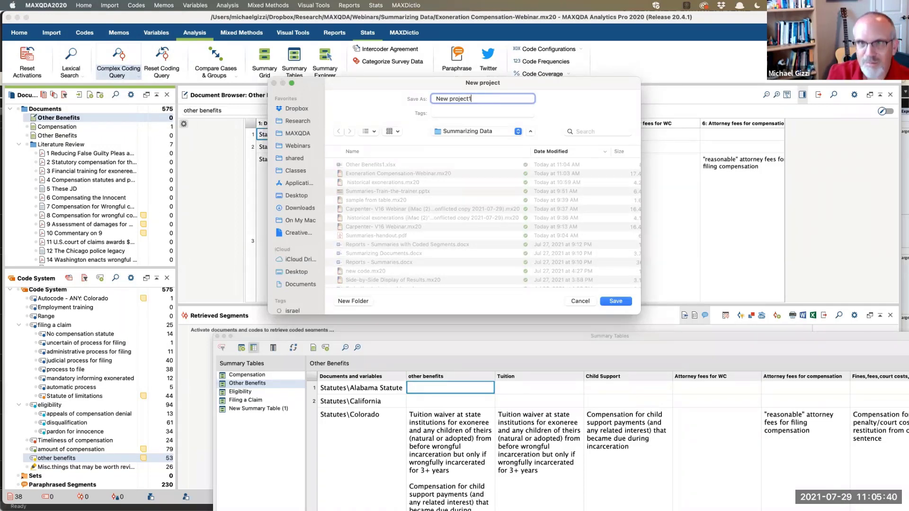
{"action": "key", "text": "Return"}
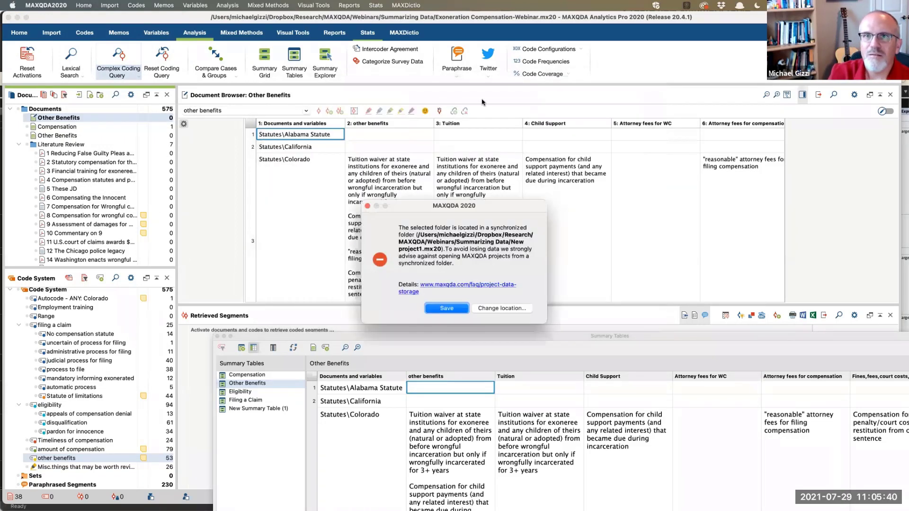
{"action": "left_click", "coordinate": [440, 307]}
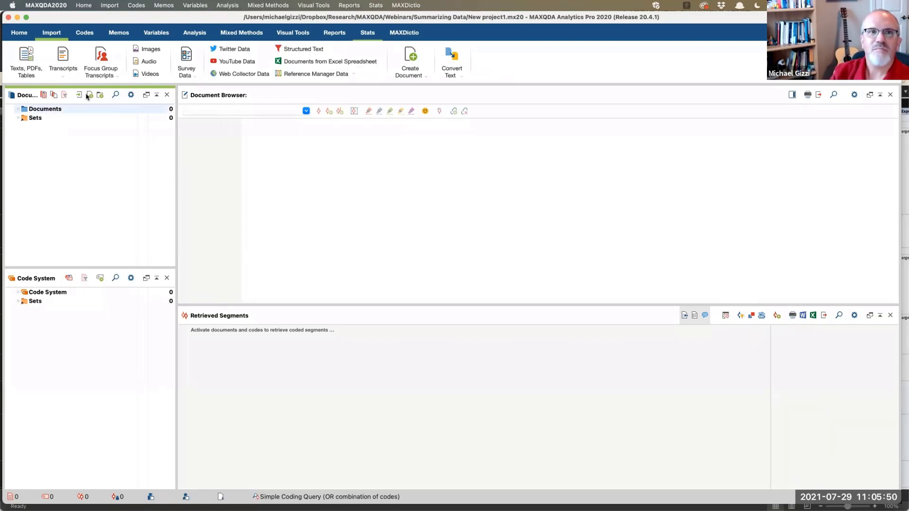
Step: Start a document import from an Excel spreadsheet and choose Other Benefits.xlsx in the Summarizing Data folder as the source
{"action": "left_click", "coordinate": [319, 66]}
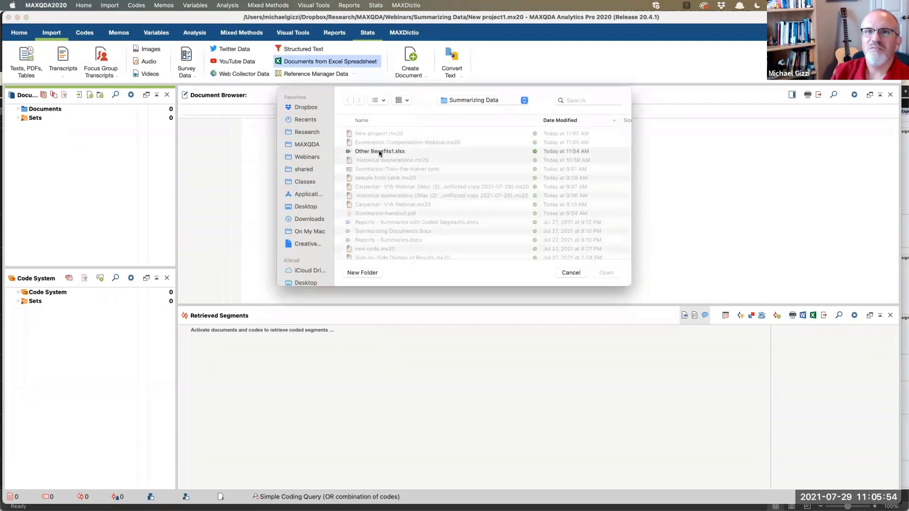
{"action": "left_click", "coordinate": [377, 152]}
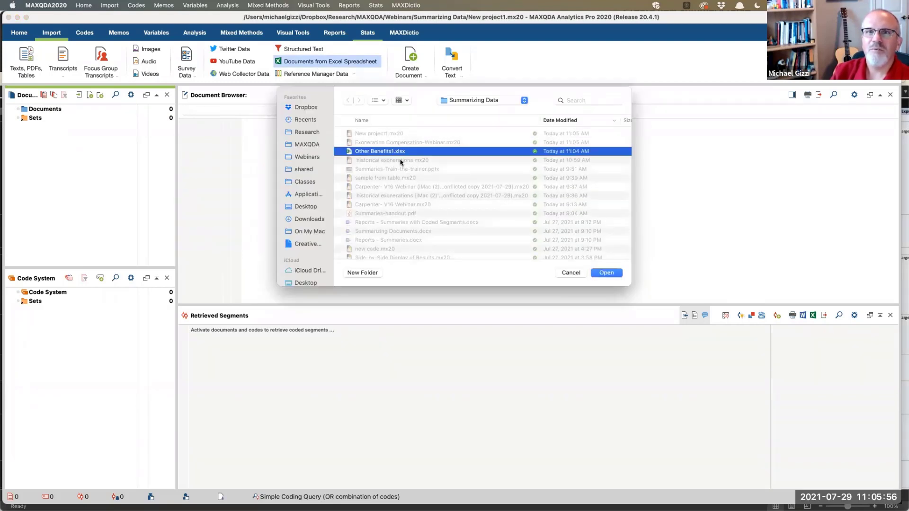
{"action": "scroll", "coordinate": [401, 162], "scroll_direction": "down", "scroll_amount": 1}
{"action": "scroll", "coordinate": [400, 163], "scroll_direction": "down", "scroll_amount": 5}
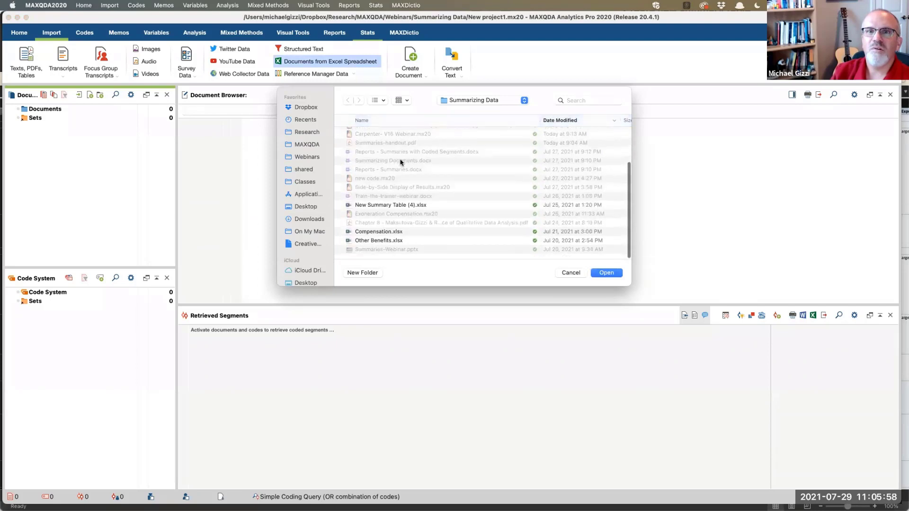
{"action": "left_click", "coordinate": [381, 242]}
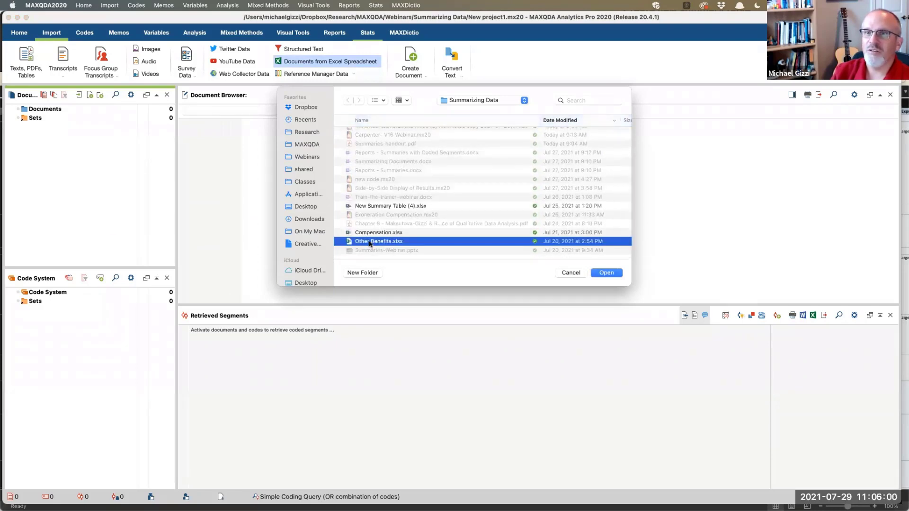
{"action": "double_click", "coordinate": [369, 242]}
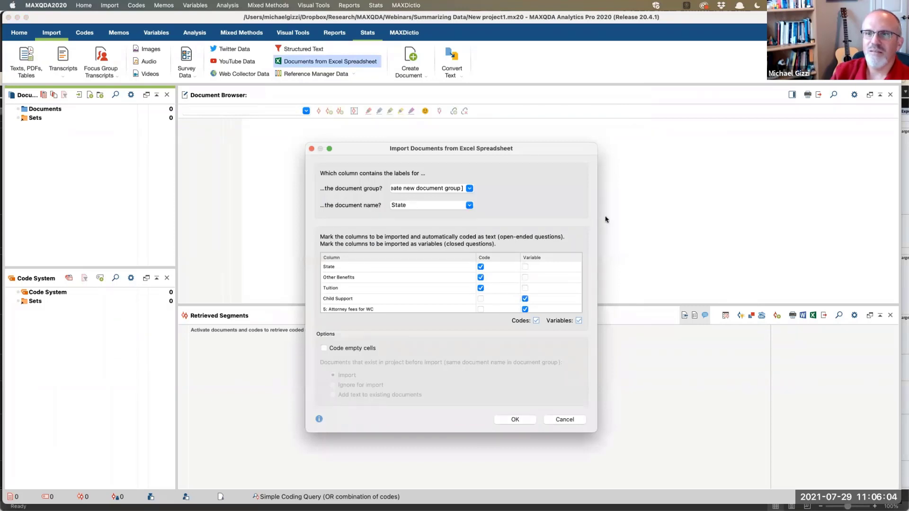
Step: Mark every spreadsheet column for import as a code and unmark all columns as variables
{"action": "left_click", "coordinate": [537, 322]}
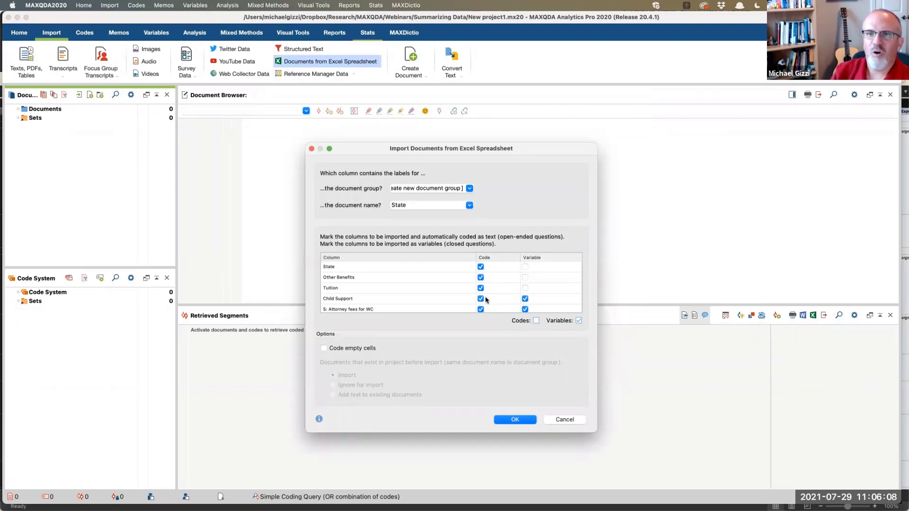
{"action": "scroll", "coordinate": [490, 291], "scroll_direction": "down", "scroll_amount": 5}
{"action": "scroll", "coordinate": [490, 290], "scroll_direction": "up", "scroll_amount": 5}
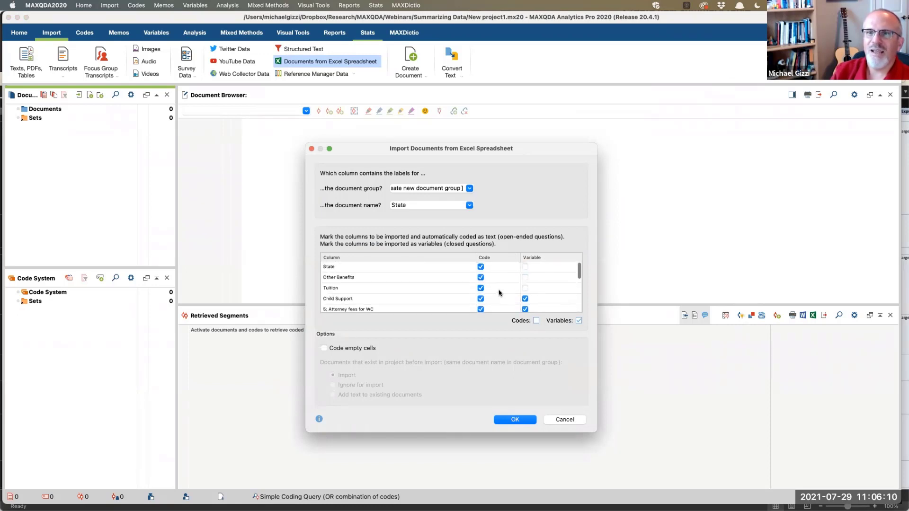
{"action": "left_click", "coordinate": [579, 321]}
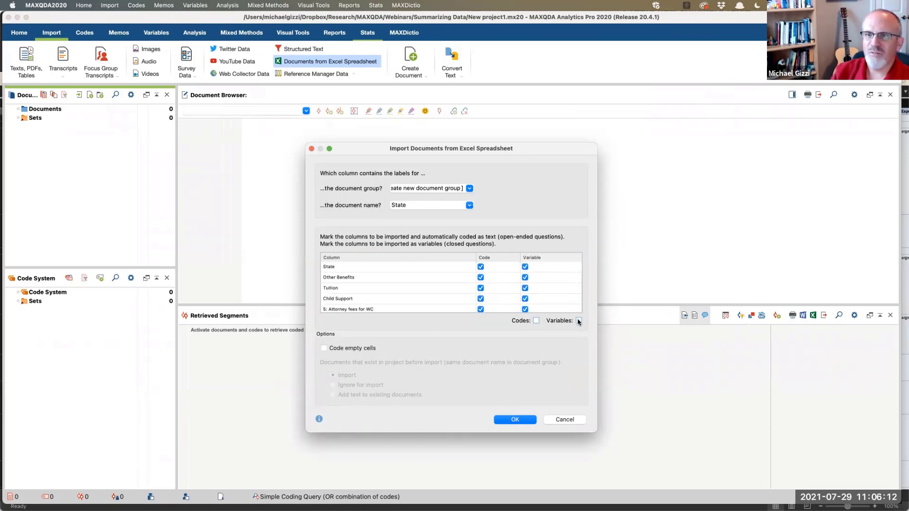
{"action": "left_click", "coordinate": [579, 322]}
{"action": "scroll", "coordinate": [545, 297], "scroll_direction": "down", "scroll_amount": 4}
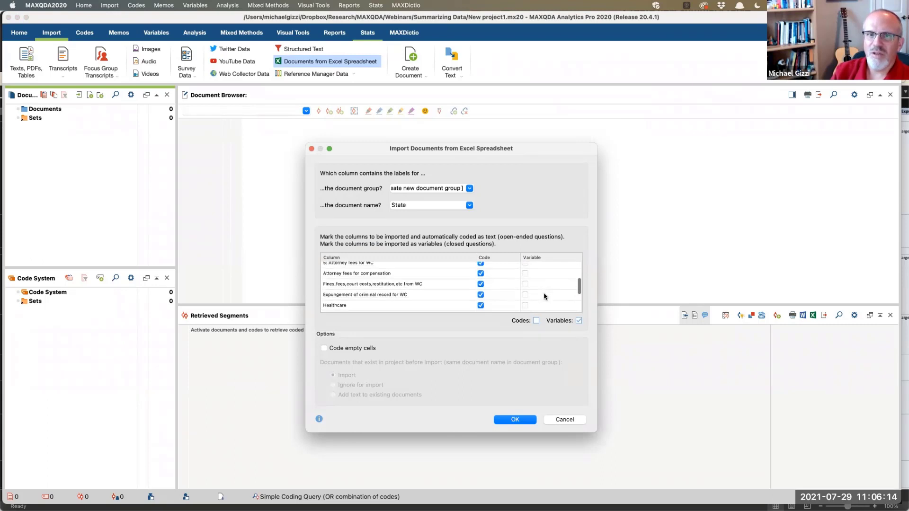
{"action": "scroll", "coordinate": [545, 297], "scroll_direction": "up", "scroll_amount": 4}
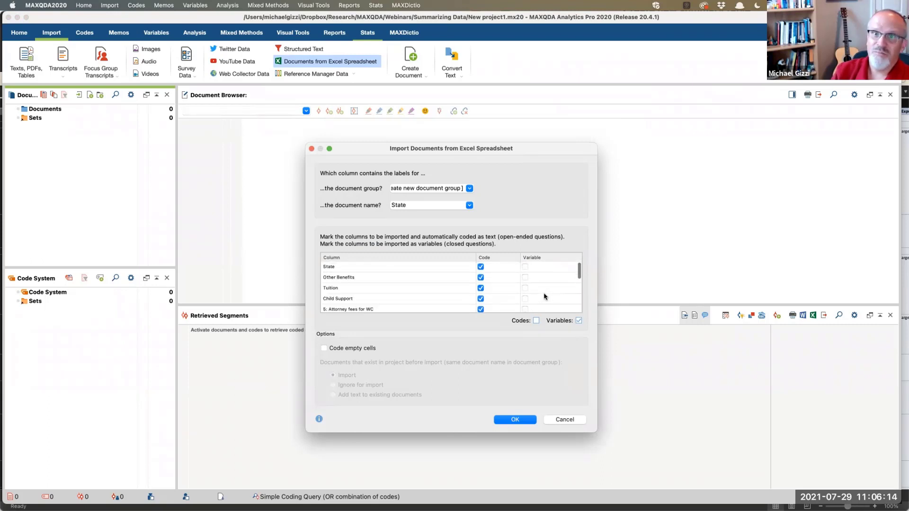
Step: Keep the create-new-document-group option with State as the document name, run the import, and close the import report
{"action": "left_click", "coordinate": [467, 191]}
{"action": "left_click", "coordinate": [466, 191]}
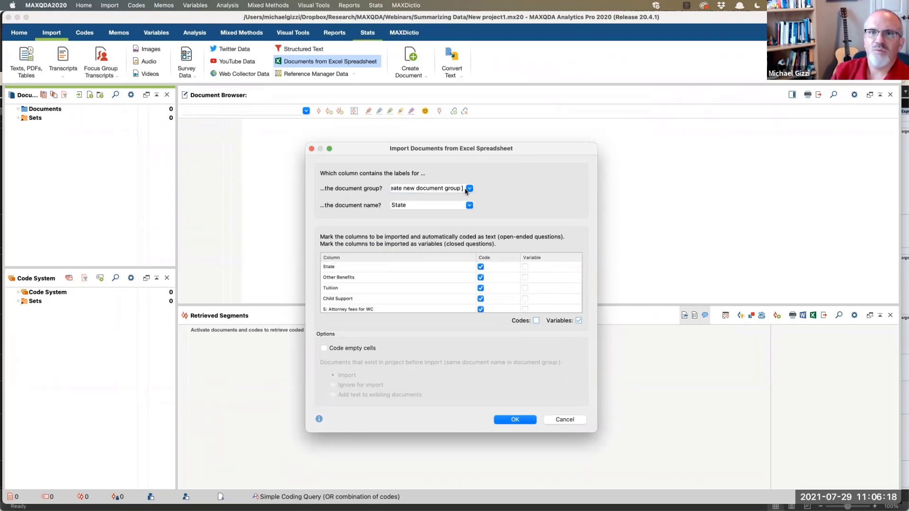
{"action": "left_click", "coordinate": [466, 192]}
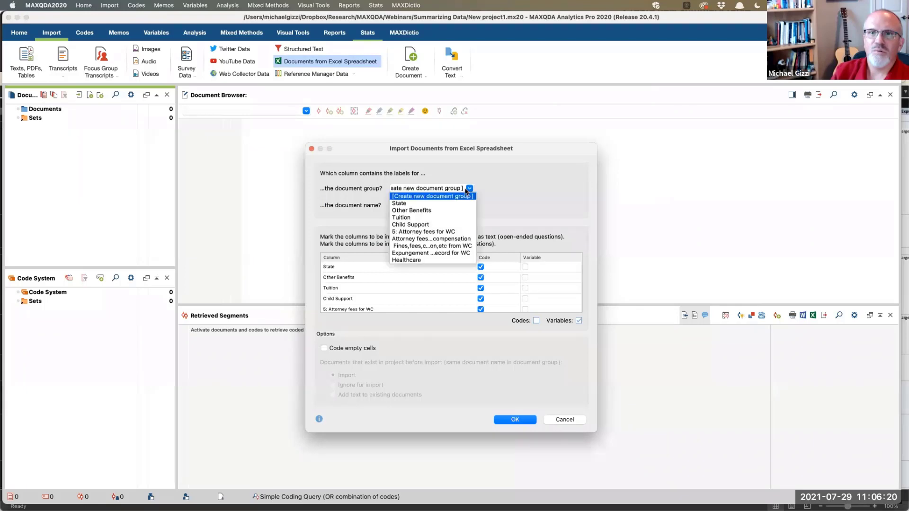
{"action": "left_click", "coordinate": [403, 198]}
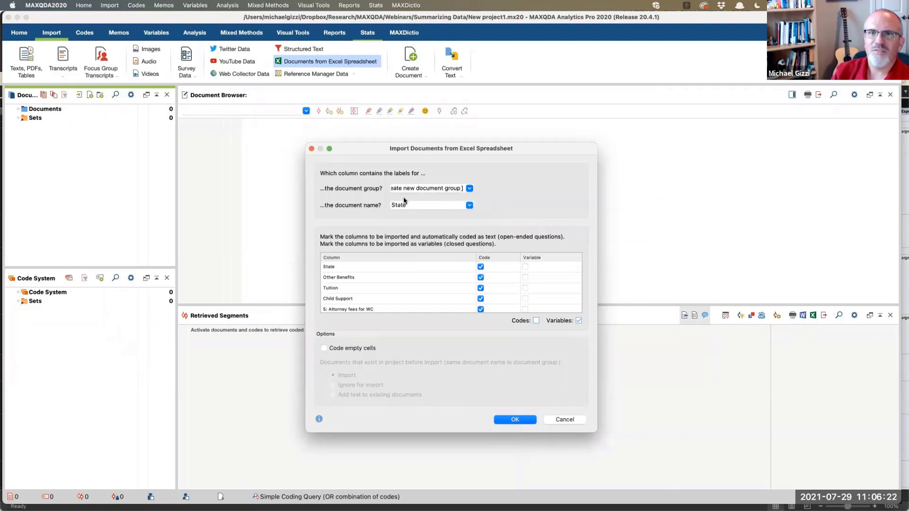
{"action": "left_click", "coordinate": [512, 418]}
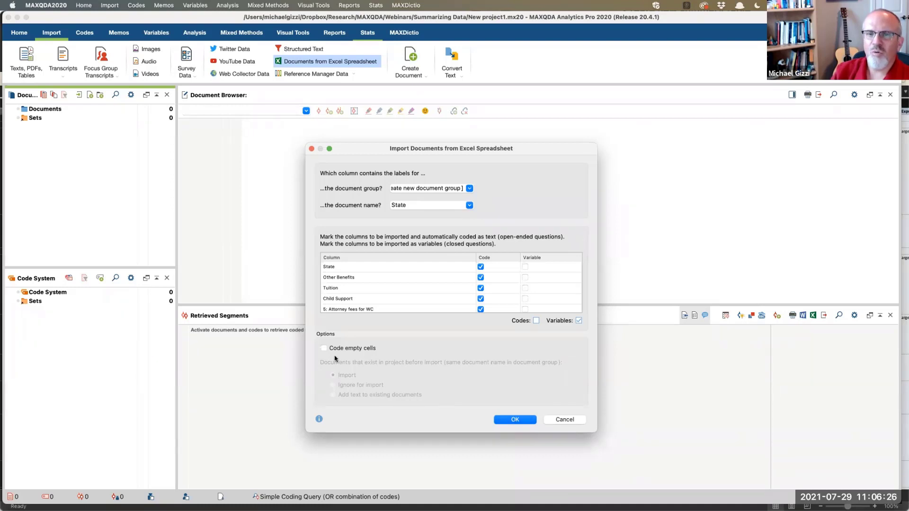
{"action": "left_click", "coordinate": [515, 419]}
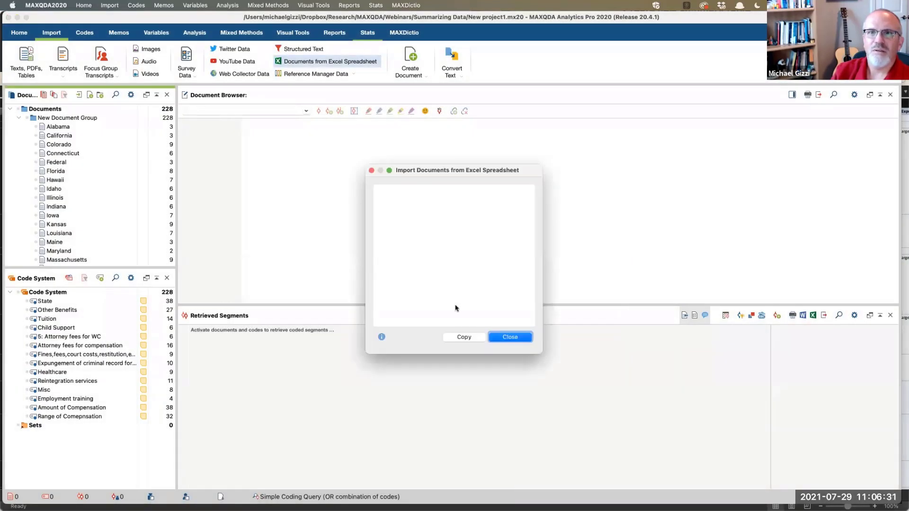
{"action": "left_click", "coordinate": [503, 337]}
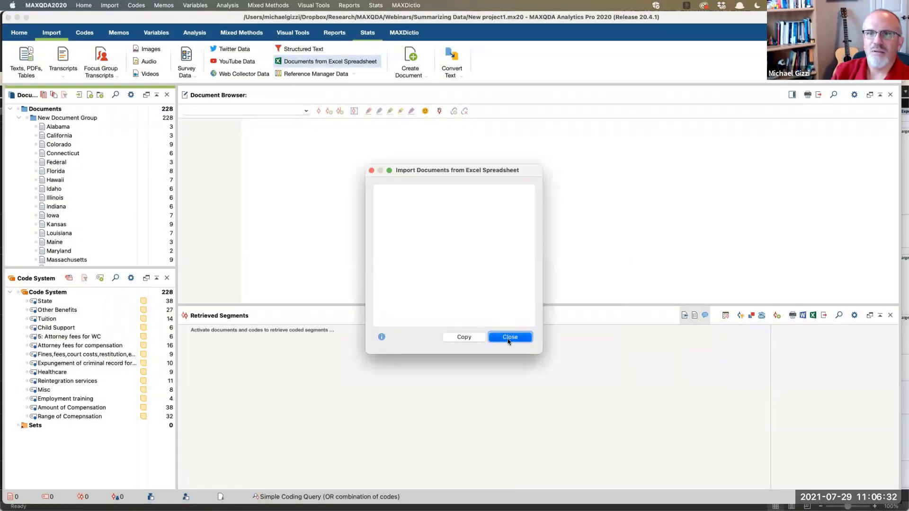
Step: View the imported California document, and browse the Tuition code's segments from Kansas, Massachusetts and Nevada
{"action": "double_click", "coordinate": [68, 135]}
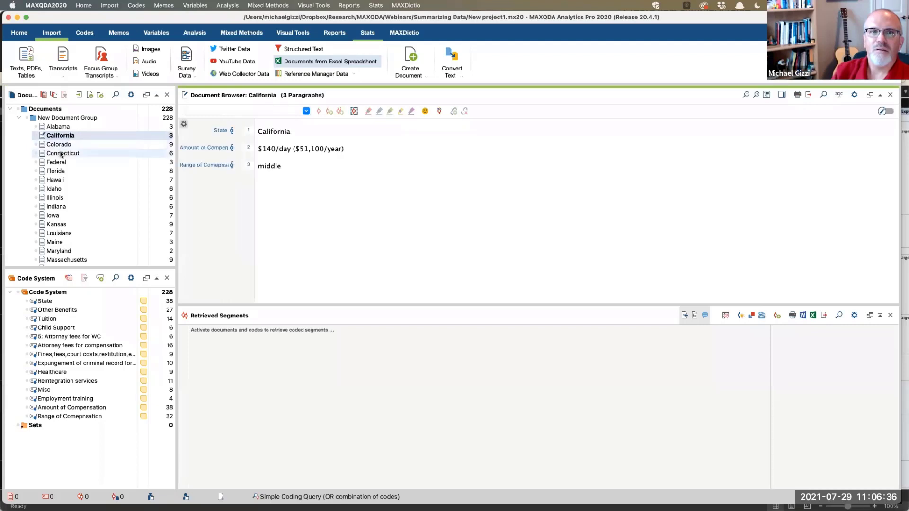
{"action": "left_click", "coordinate": [62, 153]}
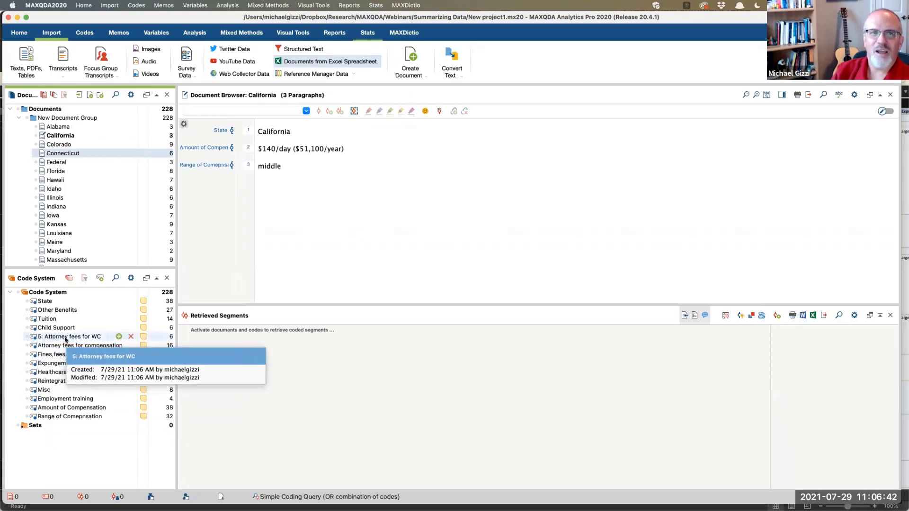
{"action": "double_click", "coordinate": [45, 320]}
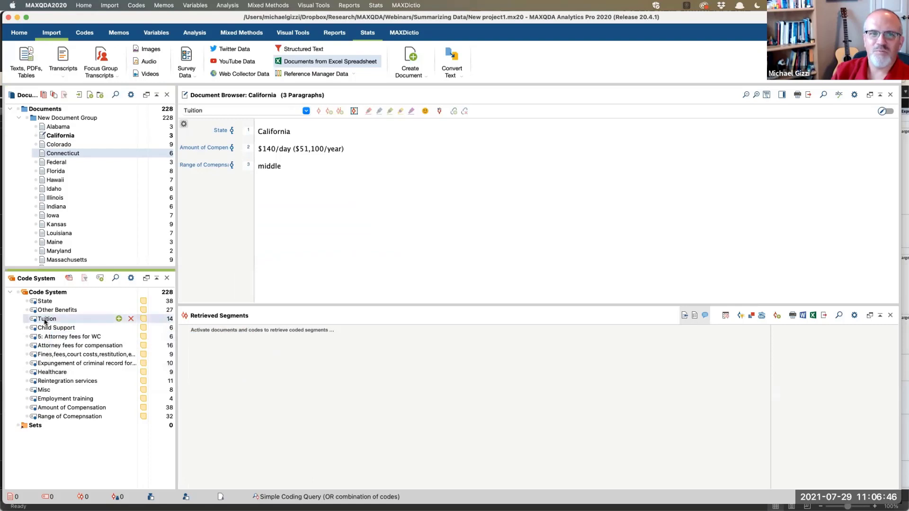
{"action": "left_click", "coordinate": [415, 296]}
{"action": "left_click", "coordinate": [414, 313]}
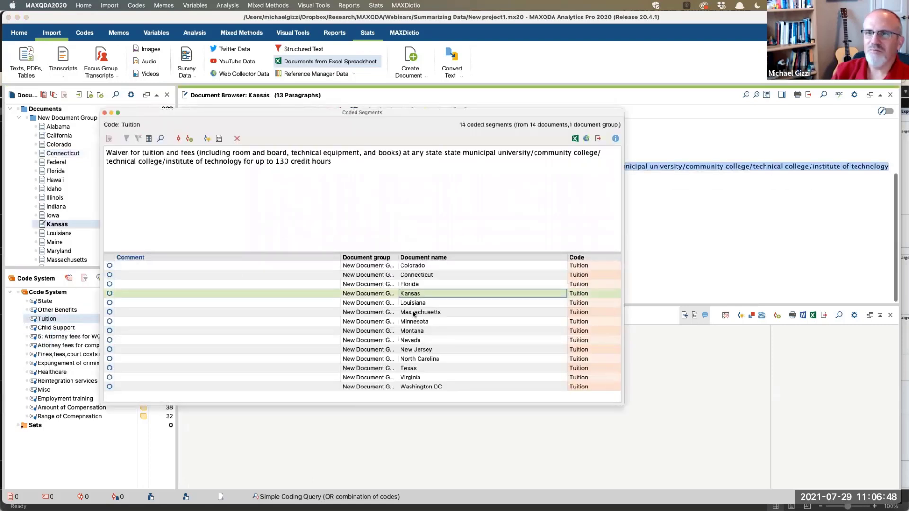
{"action": "left_click", "coordinate": [412, 330]}
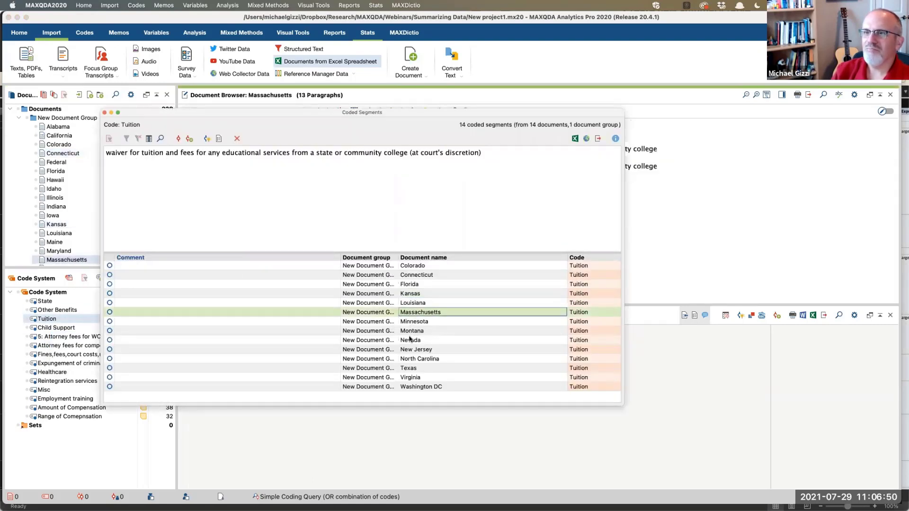
{"action": "left_click", "coordinate": [410, 340]}
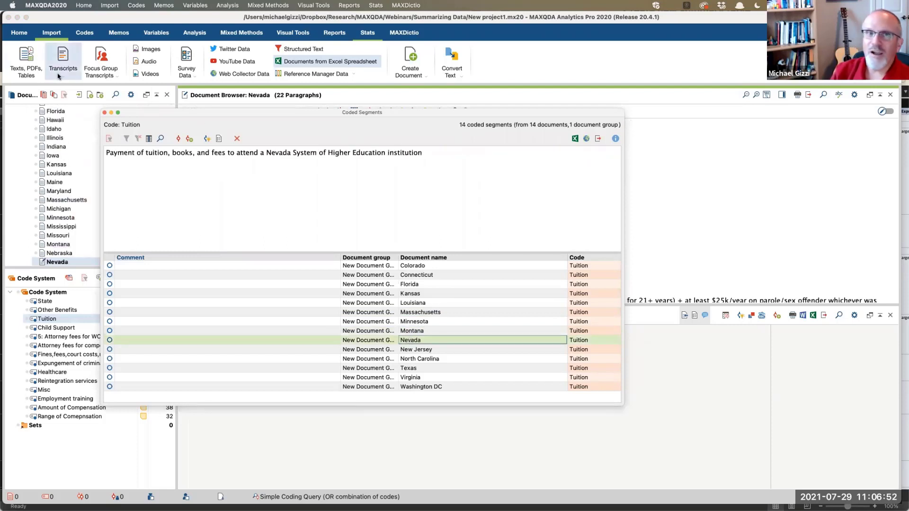
{"action": "left_click", "coordinate": [104, 114]}
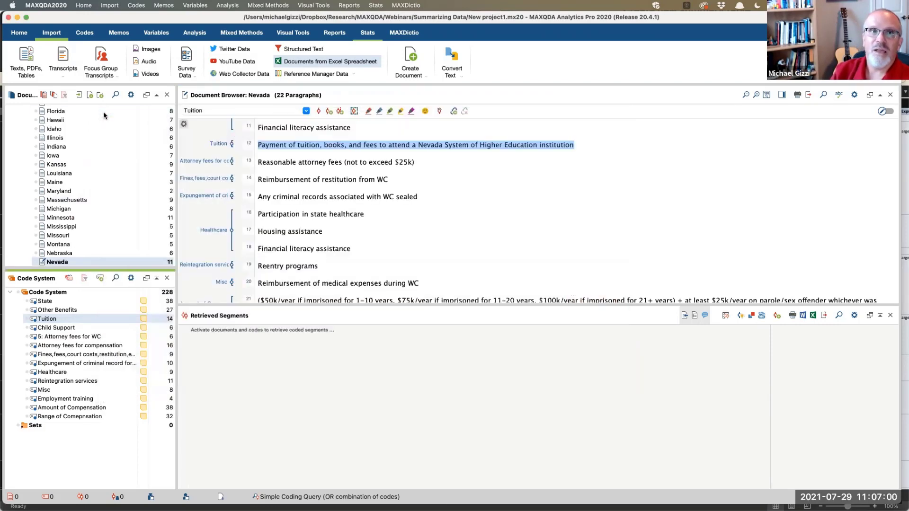
Step: Switch to the existing project sample from table.mx20 and view its coded Idaho document
{"action": "left_click", "coordinate": [84, 5]}
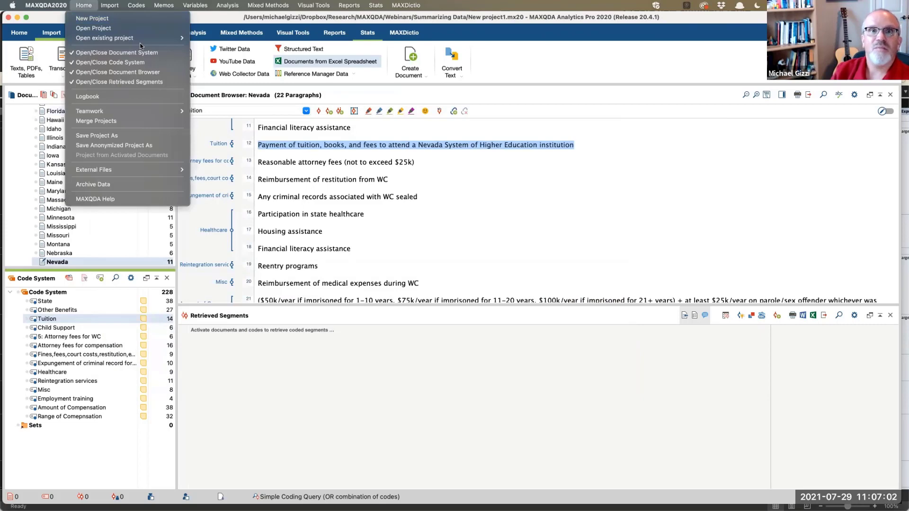
{"action": "mouse_move", "coordinate": [142, 39]}
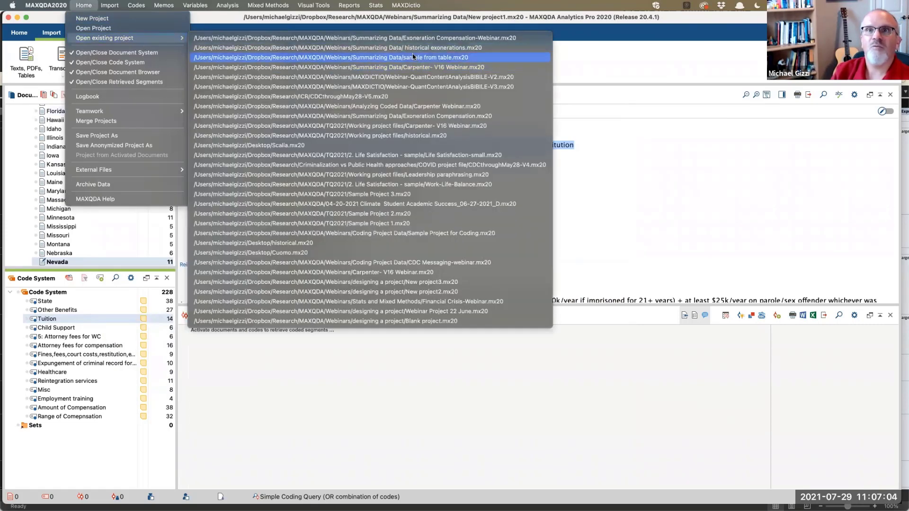
{"action": "left_click", "coordinate": [422, 58]}
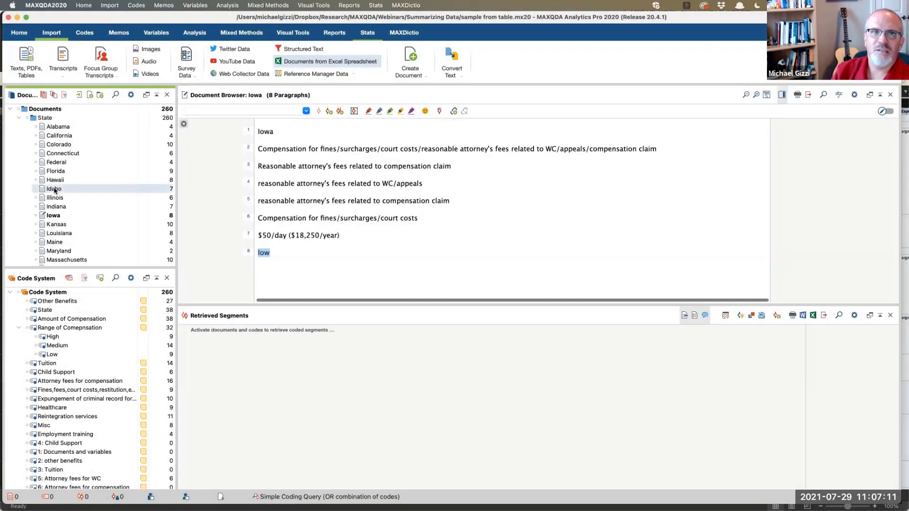
{"action": "double_click", "coordinate": [56, 189]}
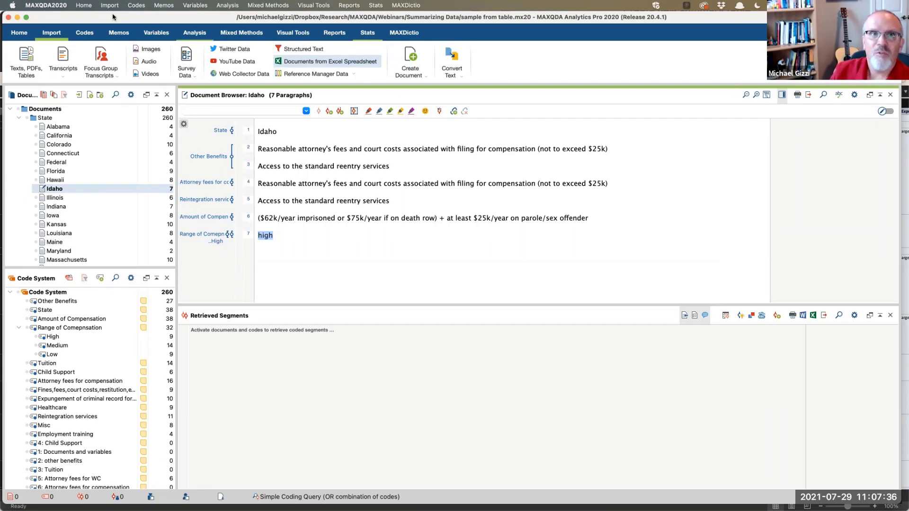
Step: Reopen the Exoneration Compensation-Webinar project and collapse its Literature Review document group
{"action": "left_click", "coordinate": [82, 5]}
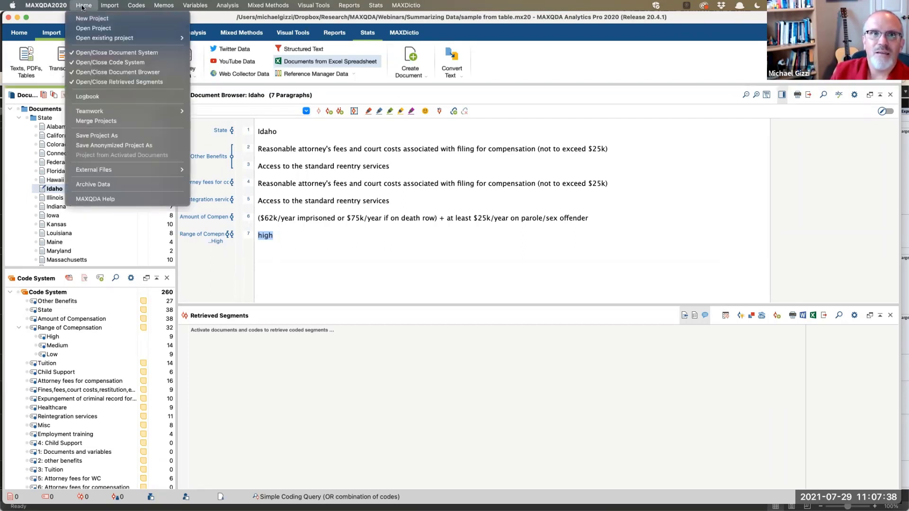
{"action": "mouse_move", "coordinate": [98, 41]}
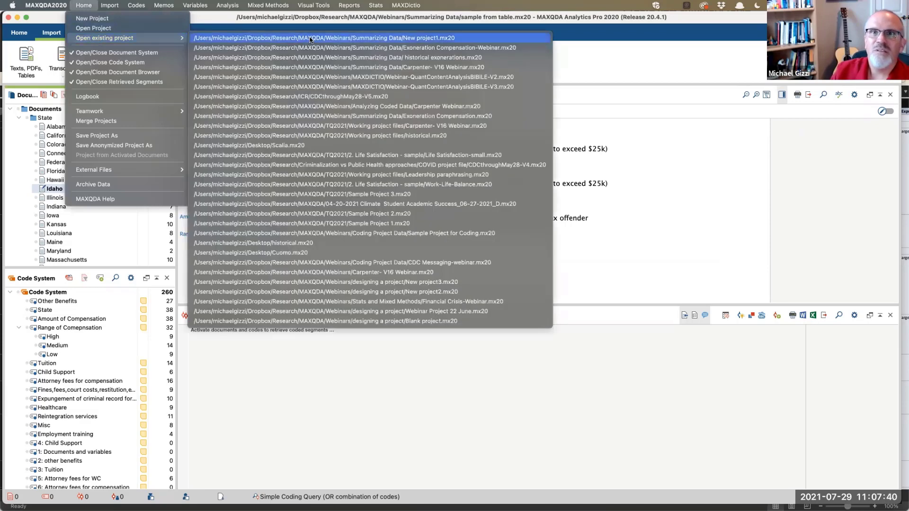
{"action": "left_click", "coordinate": [322, 48]}
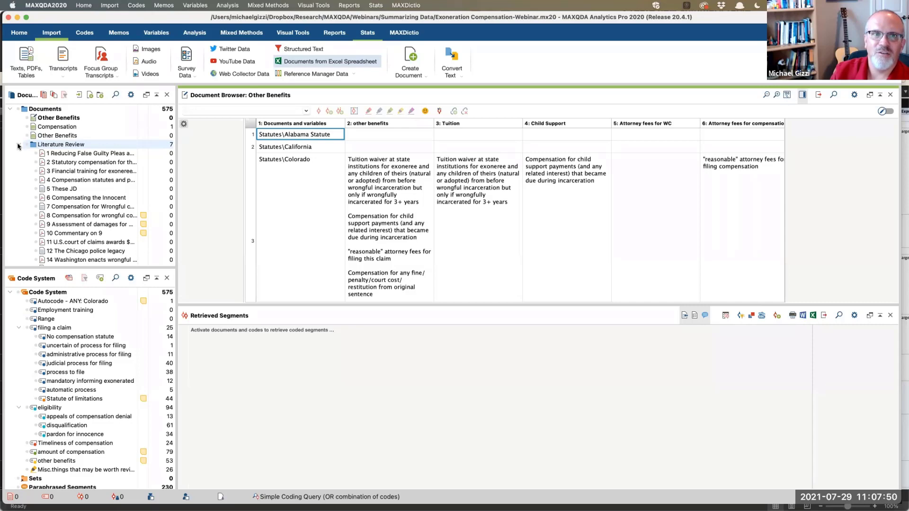
{"action": "left_click", "coordinate": [18, 144]}
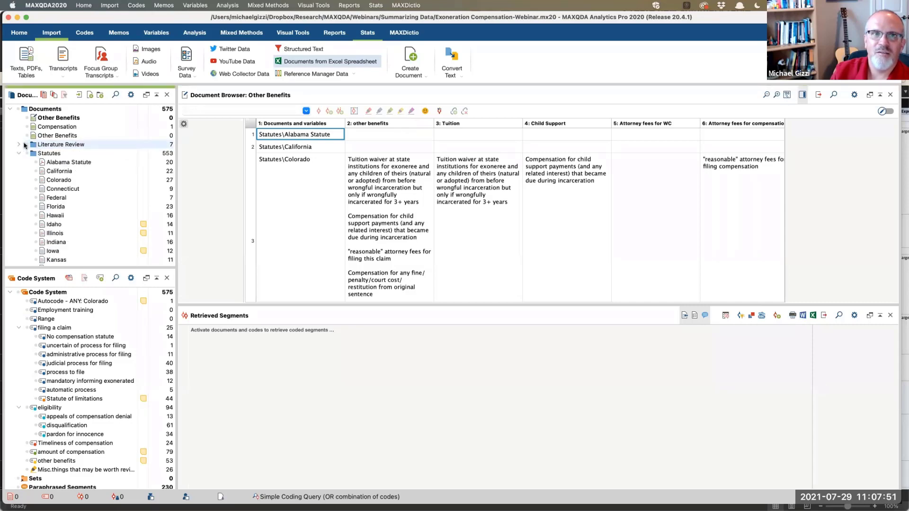
Step: Open the ungrouped Other Benefits document below Compensation and examine its Alabama, California and Colorado statute rows
{"action": "double_click", "coordinate": [61, 136]}
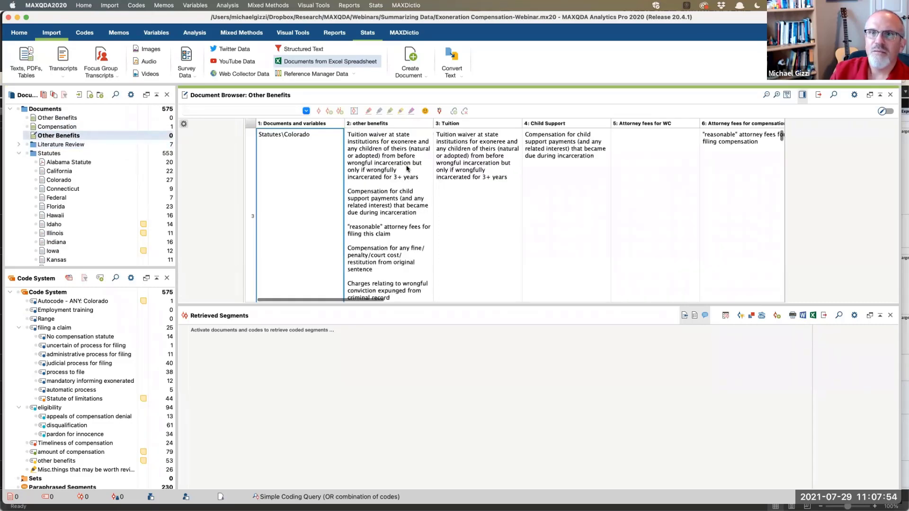
{"action": "scroll", "coordinate": [406, 168], "scroll_direction": "down", "scroll_amount": 5}
{"action": "scroll", "coordinate": [406, 168], "scroll_direction": "up", "scroll_amount": 10}
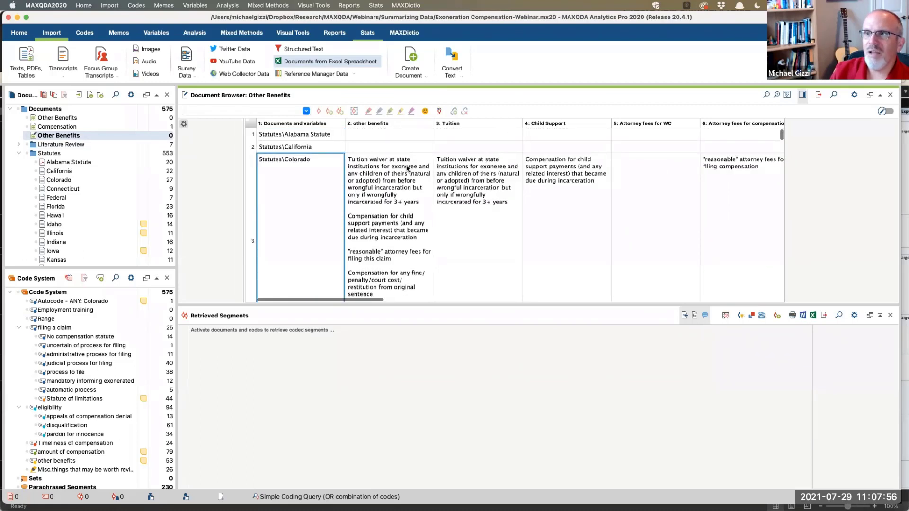
{"action": "scroll", "coordinate": [406, 168], "scroll_direction": "down", "scroll_amount": 5}
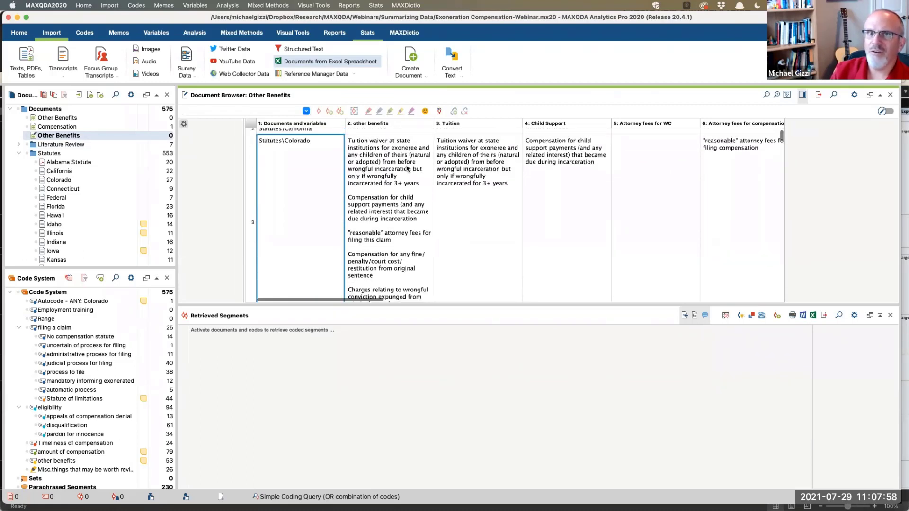
{"action": "scroll", "coordinate": [406, 168], "scroll_direction": "up", "scroll_amount": 5}
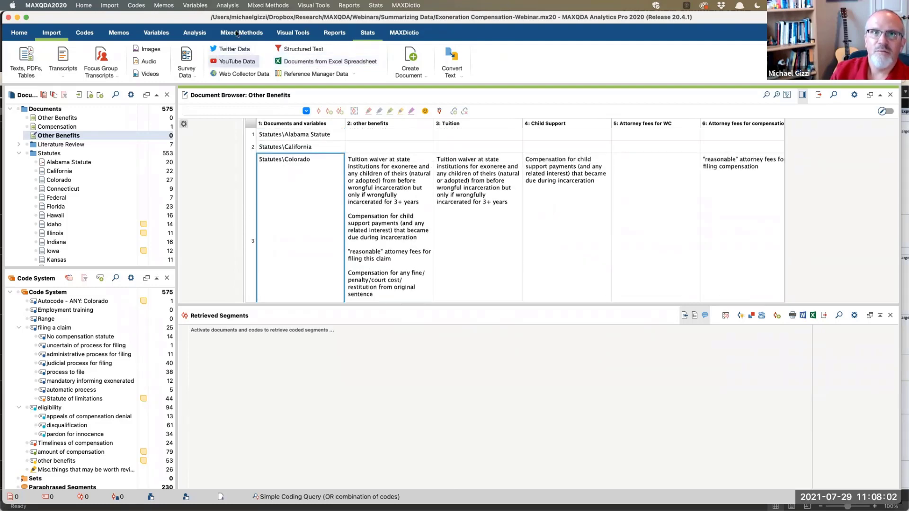
Step: Open the summary tables and bring the Other Benefits table fully into view to examine its statute rows
{"action": "left_click", "coordinate": [195, 34]}
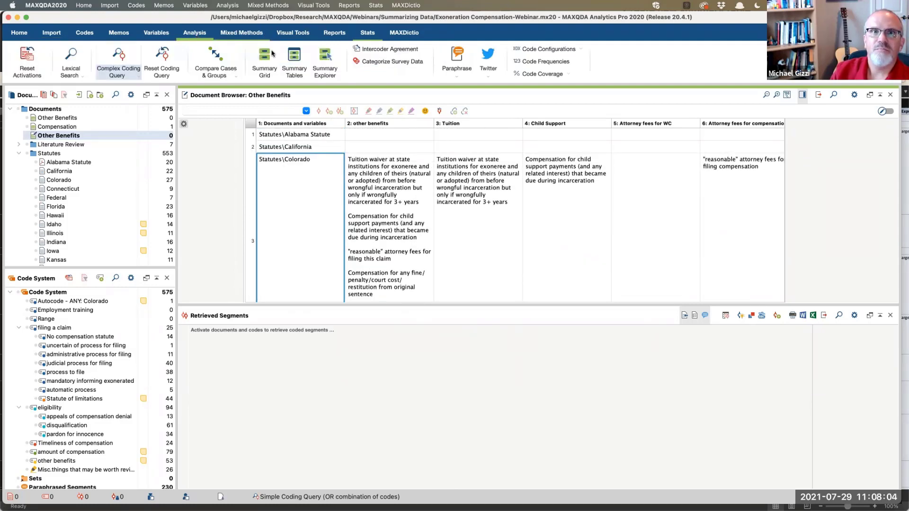
{"action": "left_click", "coordinate": [294, 60]}
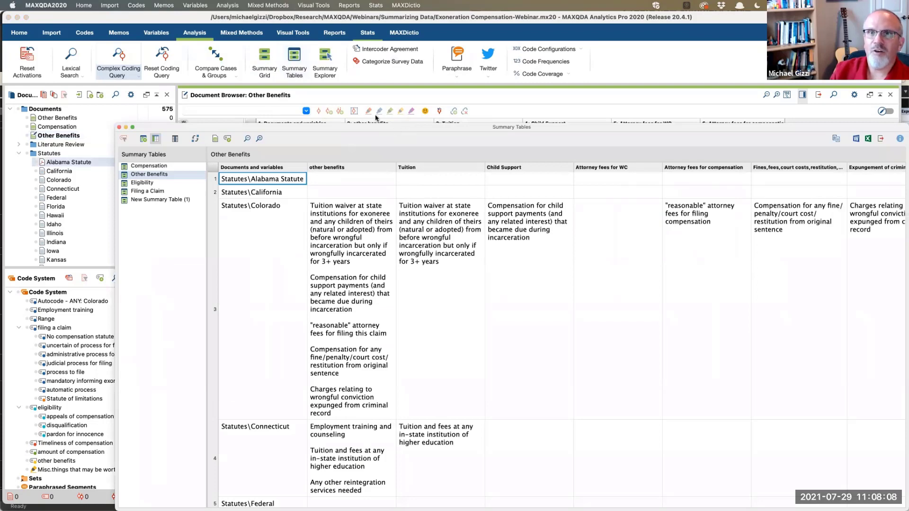
{"action": "left_click_drag", "start_coordinate": [408, 129], "coordinate": [341, 54]}
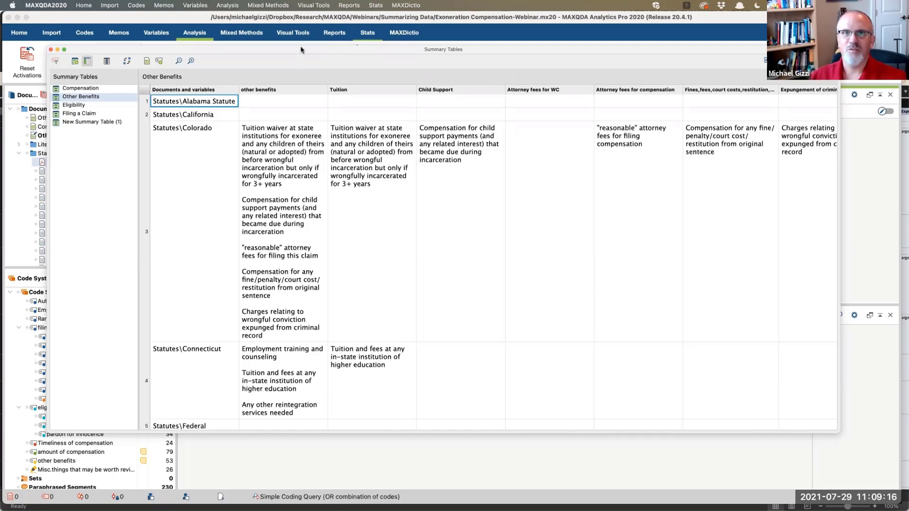
{"action": "mouse_move", "coordinate": [303, 49]}
{"action": "left_mouse_down"}
{"action": "mouse_move", "coordinate": [313, 72]}
{"action": "mouse_move", "coordinate": [312, 62]}
{"action": "left_mouse_up"}
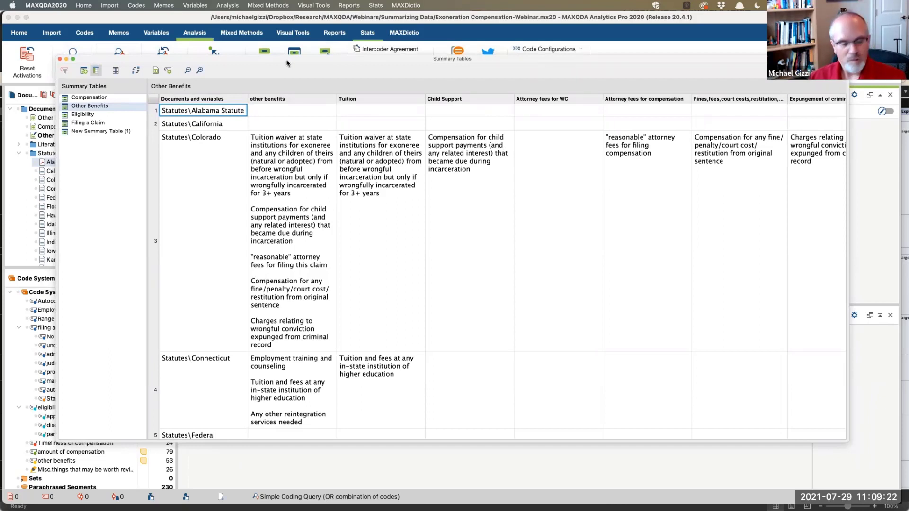
{"action": "key", "text": "super+Tab"}
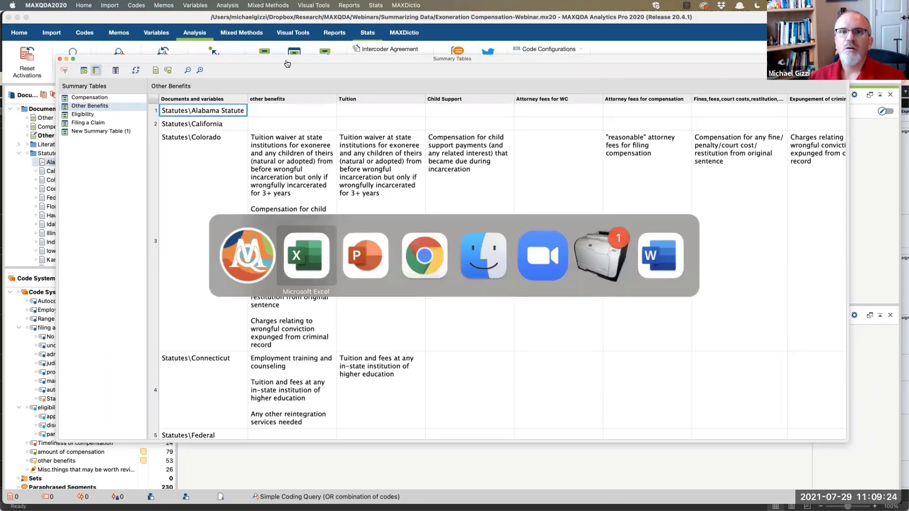
{"action": "key", "text": "super+Tab"}
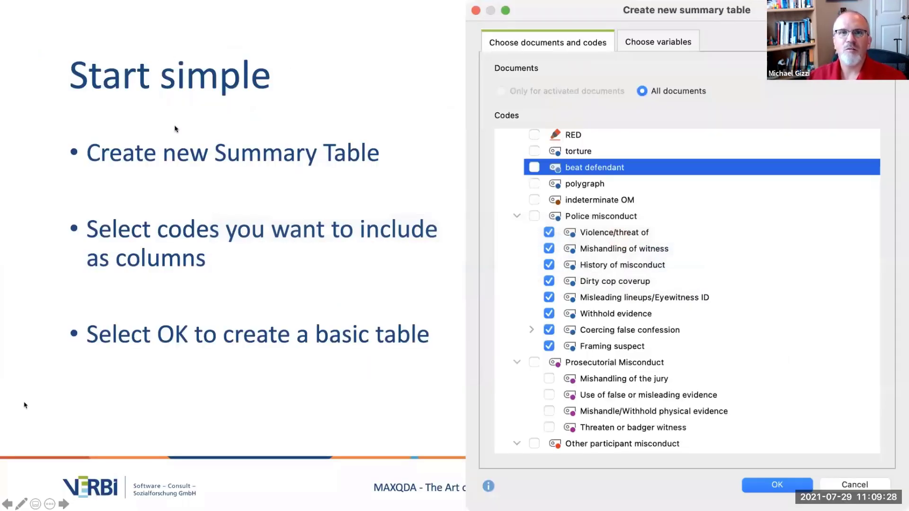
{"action": "key", "text": "Right"}
{"action": "key", "text": "Right"}
{"action": "key", "text": "Right"}
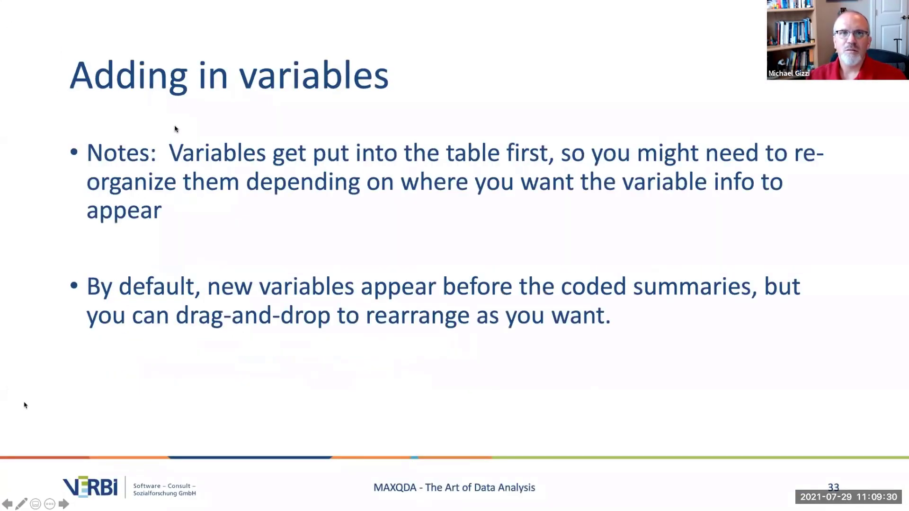
{"action": "key", "text": "Right"}
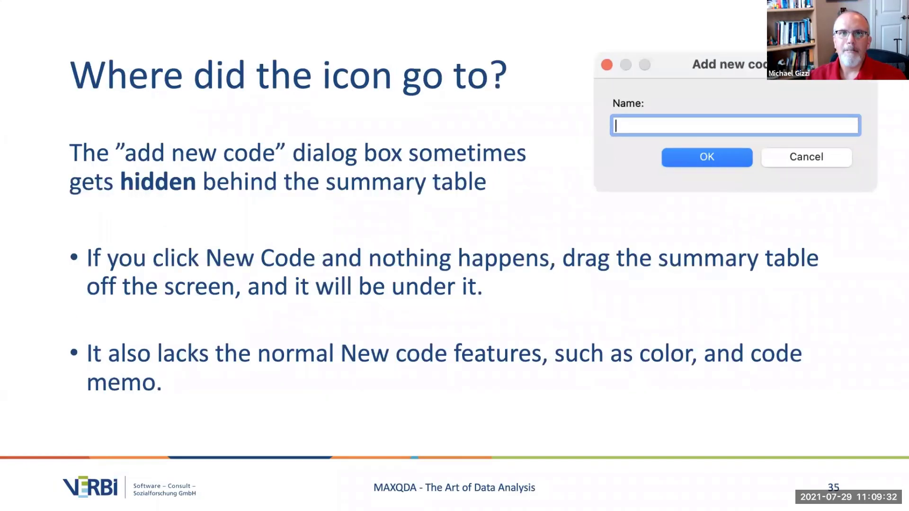
{"action": "key", "text": "Left"}
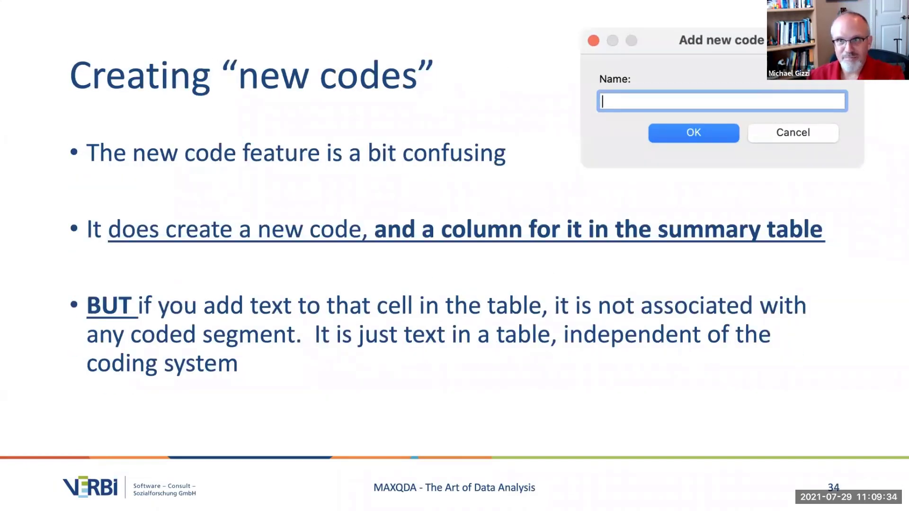
{"action": "key", "text": "Right"}
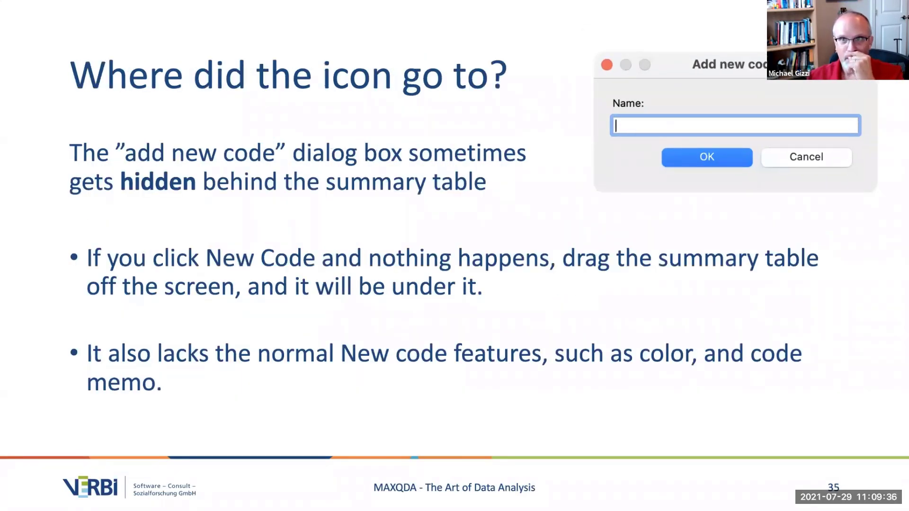
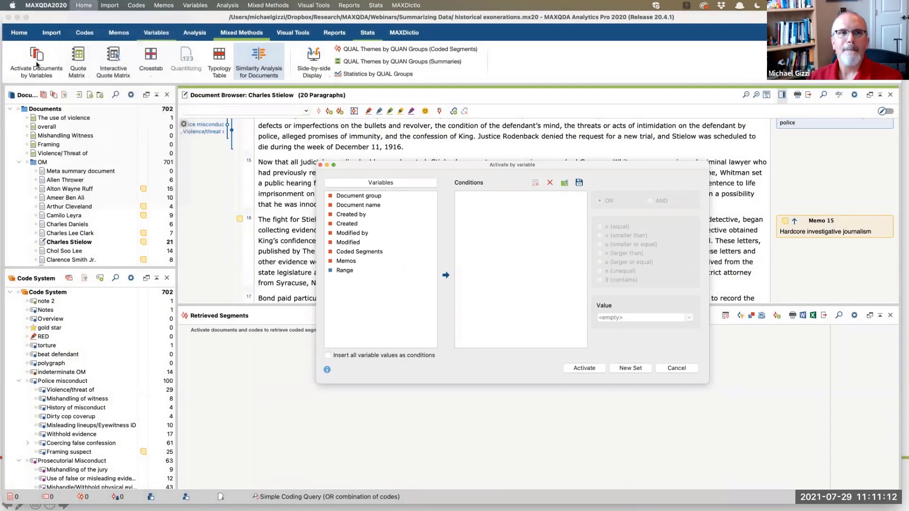
Step: Activate the historical exonerations documents by variable without any conditions, and open the Summary Explorer setup
{"action": "left_click", "coordinate": [584, 368]}
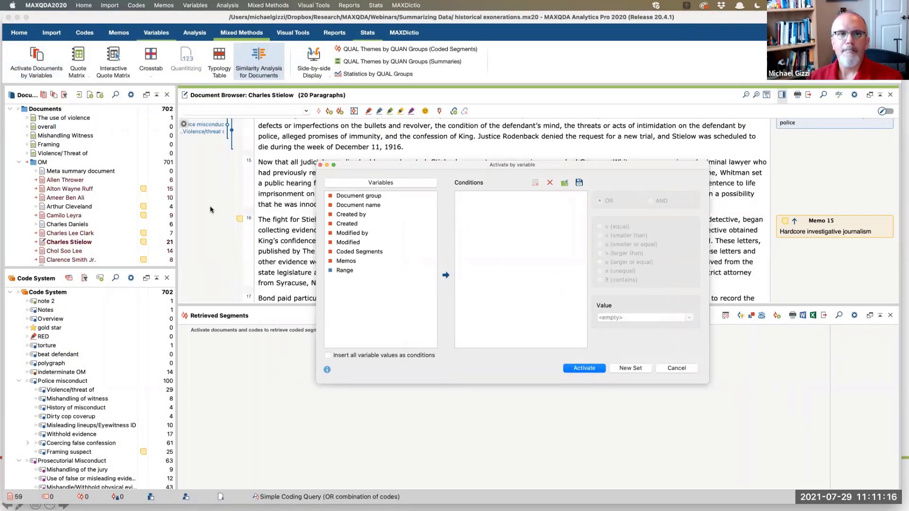
{"action": "left_click", "coordinate": [192, 34]}
{"action": "left_click", "coordinate": [192, 34]}
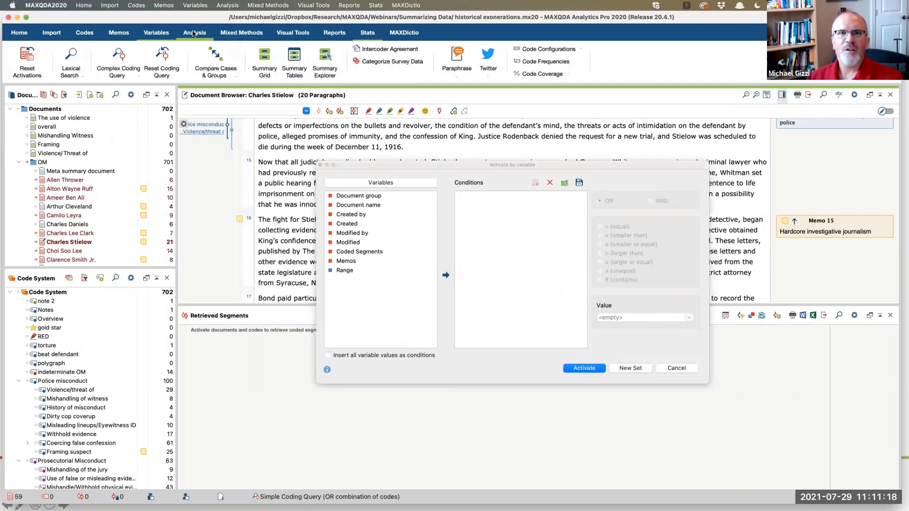
{"action": "left_click", "coordinate": [326, 56]}
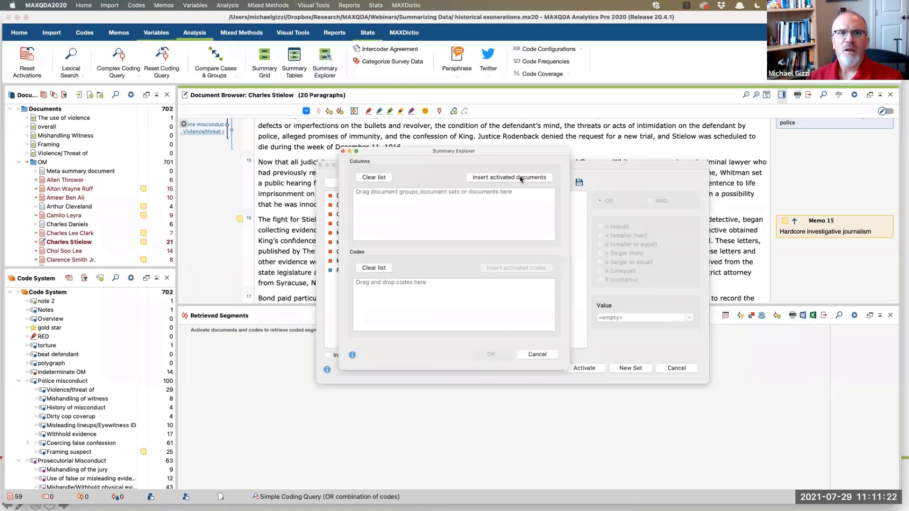
Step: Add the first three and the fifth activated case documents of the OM group as Summary Explorer columns
{"action": "left_click", "coordinate": [66, 183]}
{"action": "left_click_drag", "start_coordinate": [65, 182], "coordinate": [402, 196]}
{"action": "left_click_drag", "start_coordinate": [87, 190], "coordinate": [420, 203]}
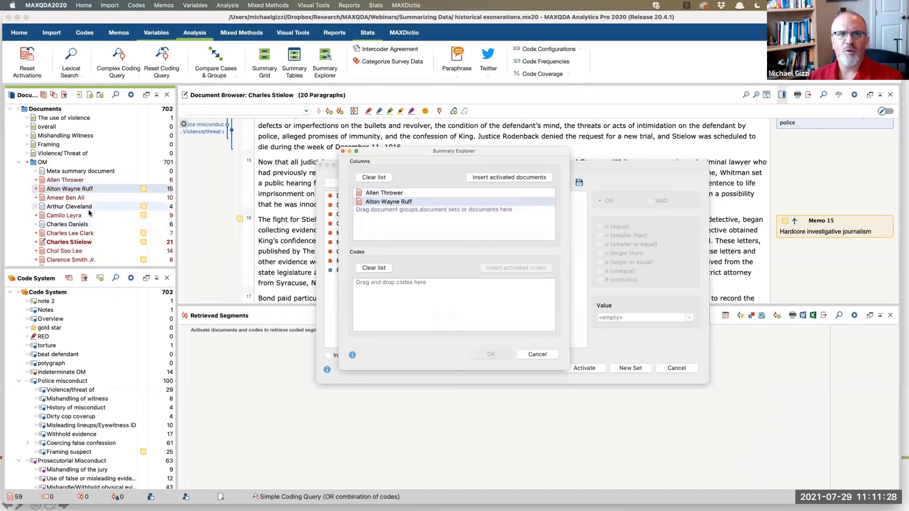
{"action": "left_click_drag", "start_coordinate": [71, 198], "coordinate": [407, 210]}
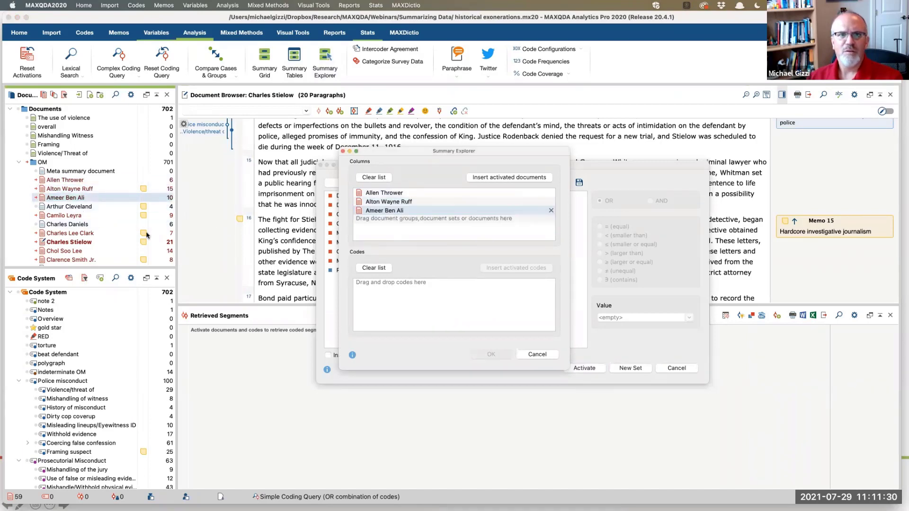
{"action": "left_click_drag", "start_coordinate": [70, 233], "coordinate": [392, 223]}
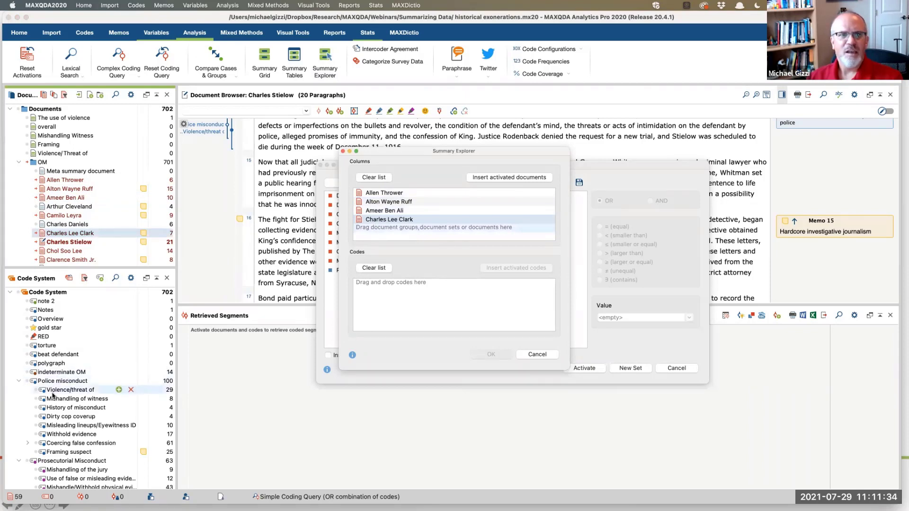
Step: Activate the Police misconduct code with its subcodes, insert the activated codes, and generate the Summary Explorer
{"action": "left_click_drag", "start_coordinate": [52, 391], "coordinate": [402, 317]}
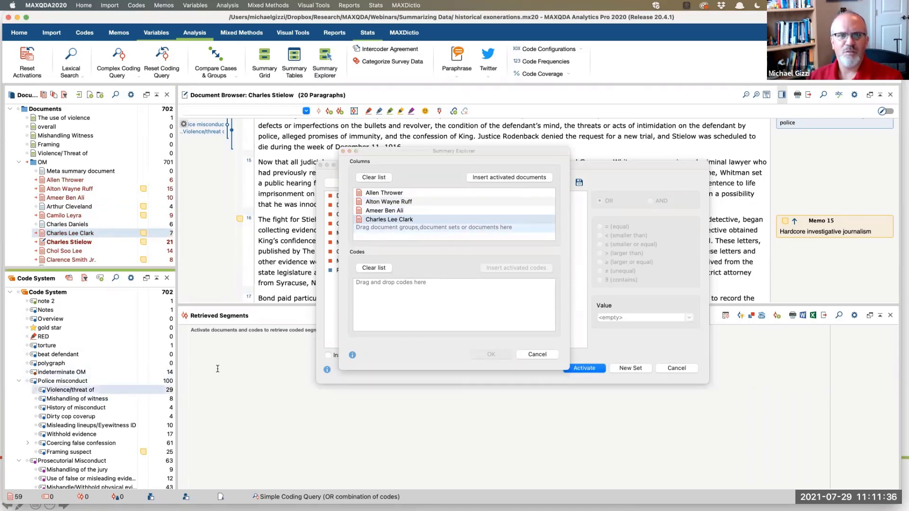
{"action": "left_click", "coordinate": [34, 381]}
{"action": "left_click", "coordinate": [522, 269]}
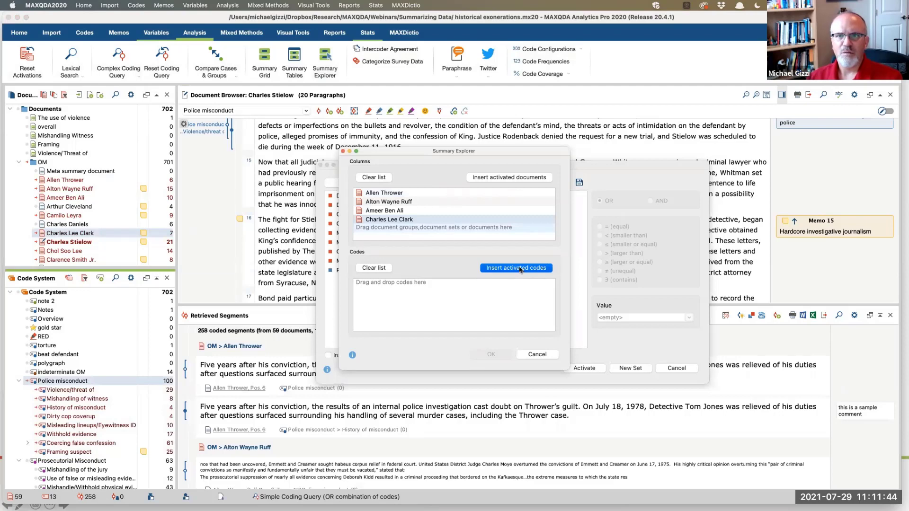
{"action": "left_click", "coordinate": [521, 269]}
{"action": "left_click", "coordinate": [492, 355]}
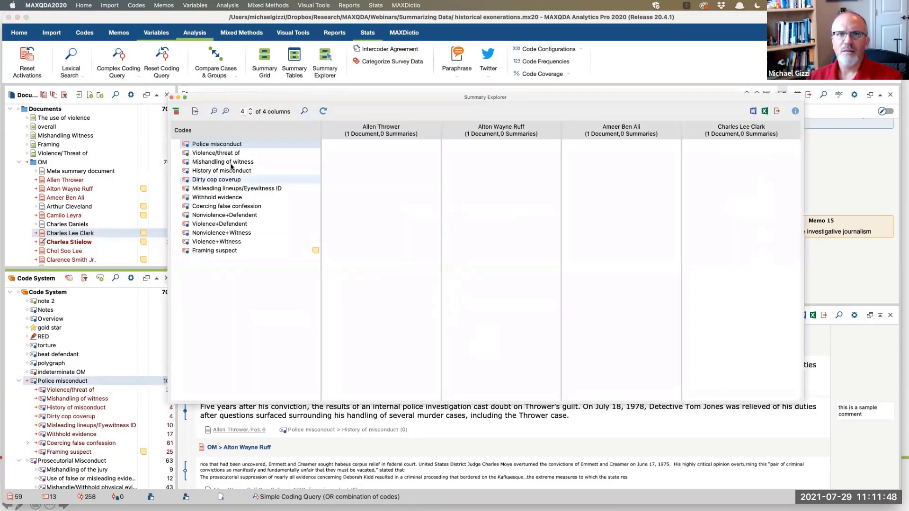
Step: Compare the four documents' summaries across Police misconduct subcodes, including Violence/threat of, Mishandling of witness, Misleading lineups/Eyewitness ID and Framing suspect
{"action": "left_click", "coordinate": [210, 162]}
{"action": "left_click", "coordinate": [211, 153]}
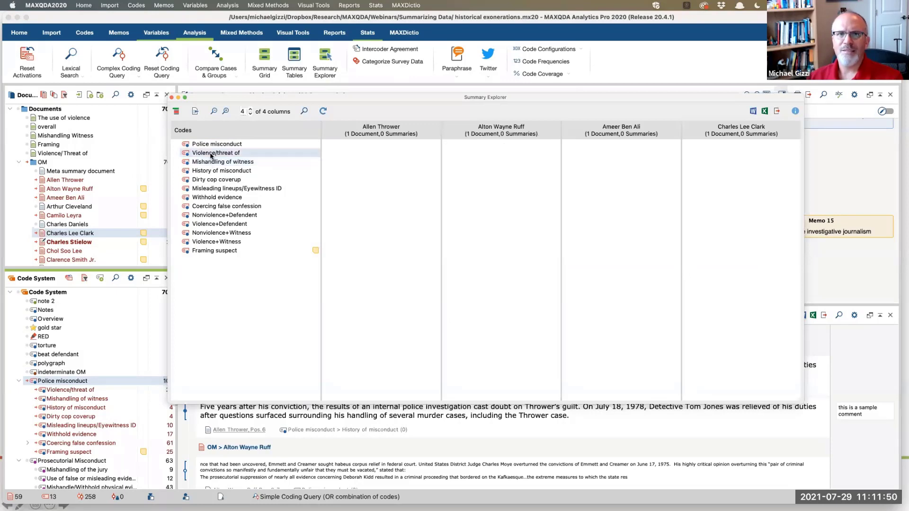
{"action": "left_click", "coordinate": [207, 189]}
{"action": "left_click", "coordinate": [205, 215]}
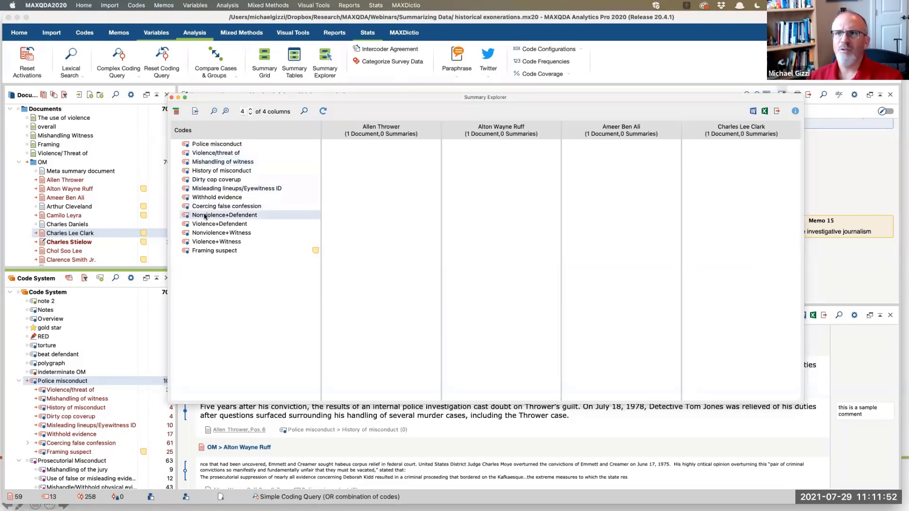
{"action": "left_click", "coordinate": [205, 232]}
{"action": "left_click", "coordinate": [206, 224]}
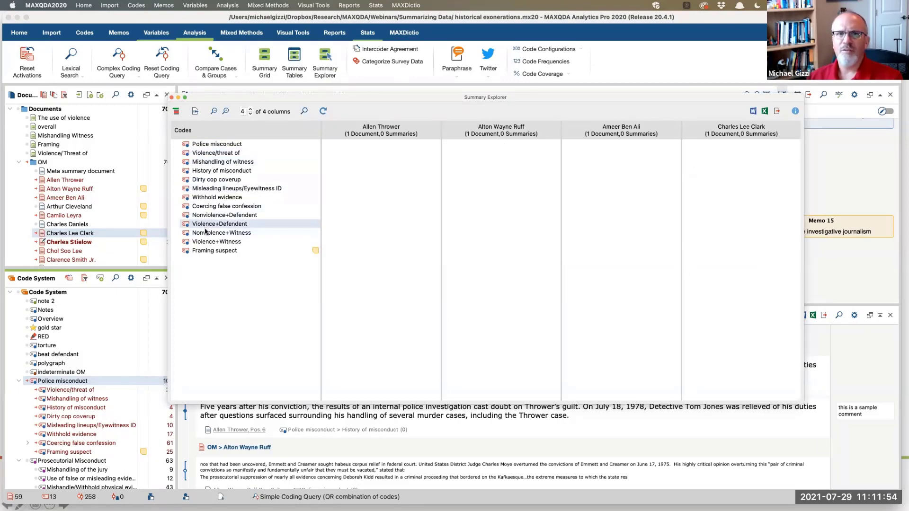
{"action": "left_click", "coordinate": [210, 251]}
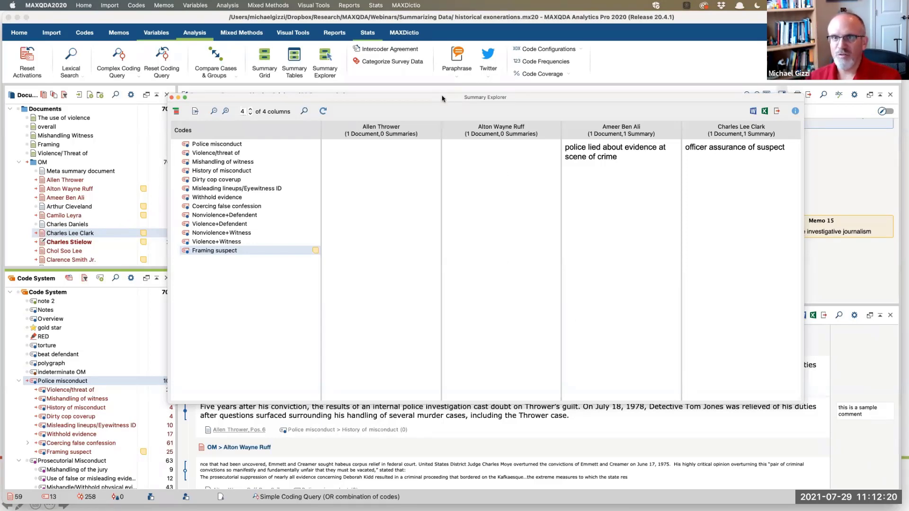
Step: Close the Summary Explorer and dismiss the Activate by variable dialog
{"action": "left_click_drag", "start_coordinate": [448, 98], "coordinate": [435, 98]}
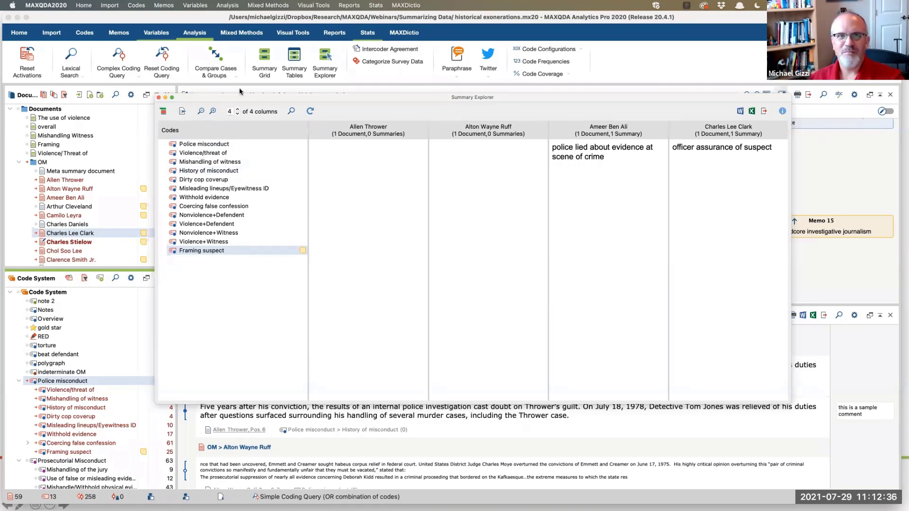
{"action": "left_click_drag", "start_coordinate": [242, 97], "coordinate": [237, 95]}
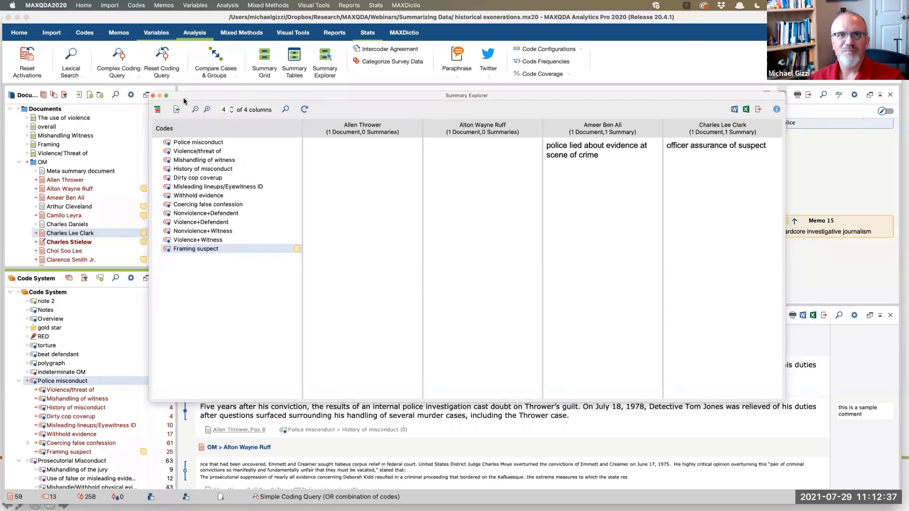
{"action": "left_click", "coordinate": [153, 96]}
{"action": "left_click_drag", "start_coordinate": [417, 169], "coordinate": [303, 125]}
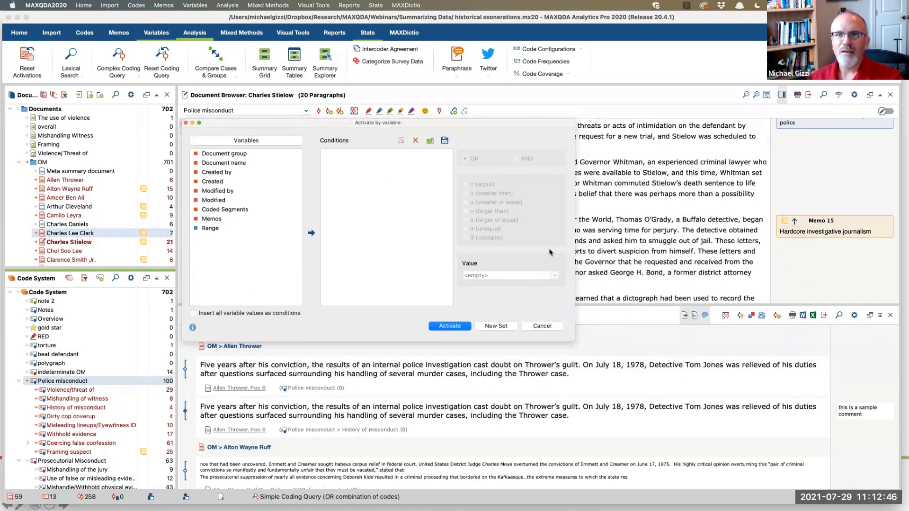
{"action": "left_click", "coordinate": [524, 327]}
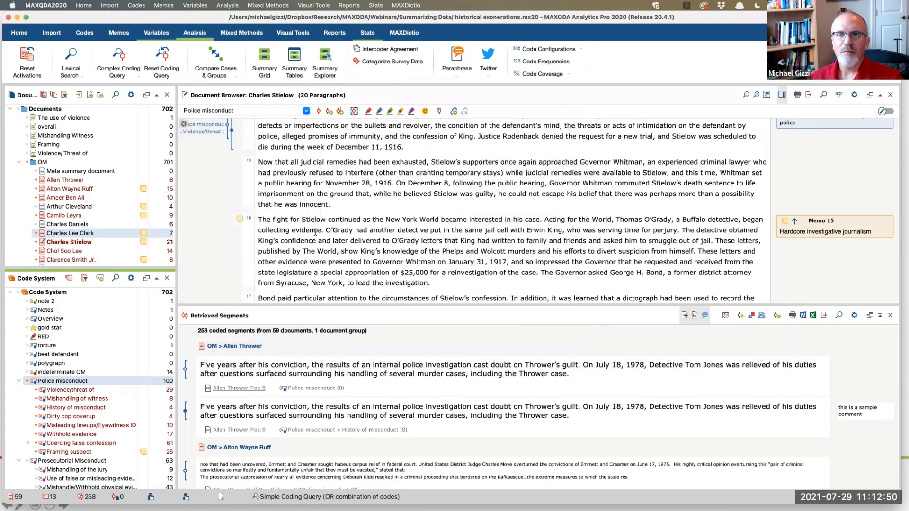
{"action": "key", "text": "super+Tab"}
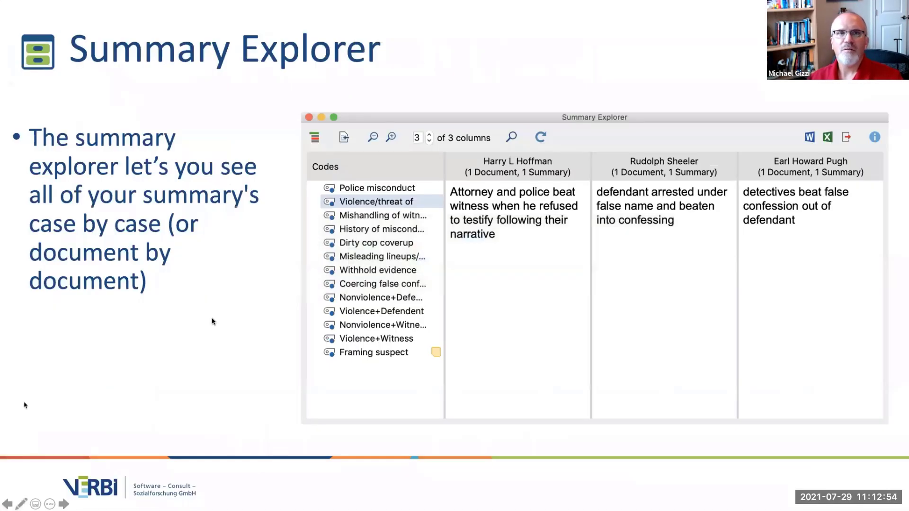
{"action": "key", "text": "Right"}
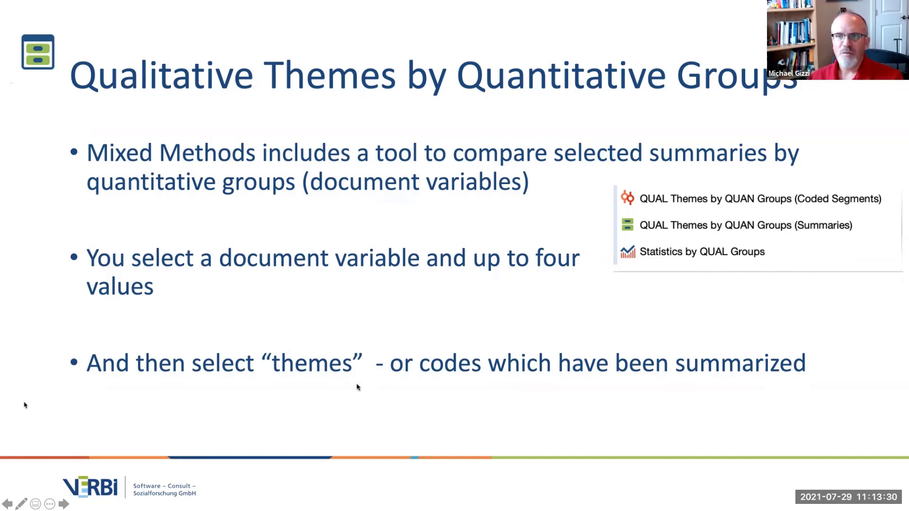
{"action": "left_click", "coordinate": [335, 383]}
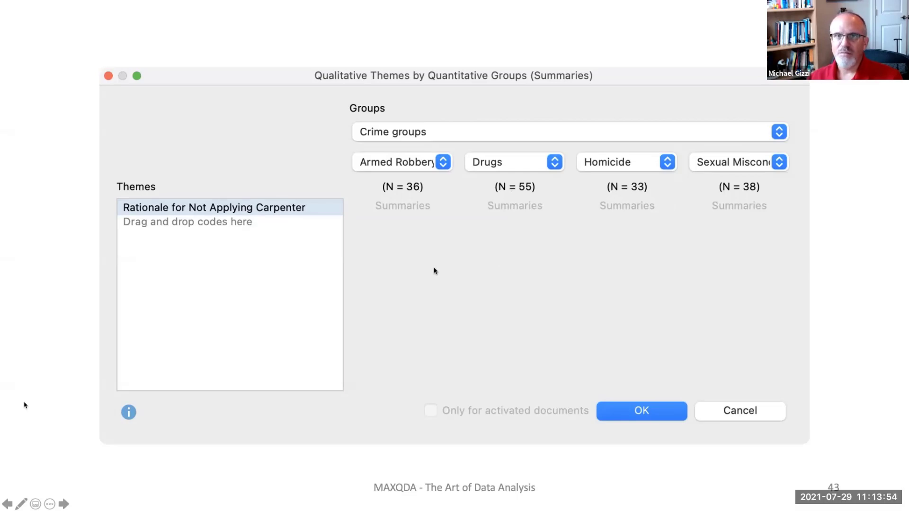
{"action": "key", "text": "Right"}
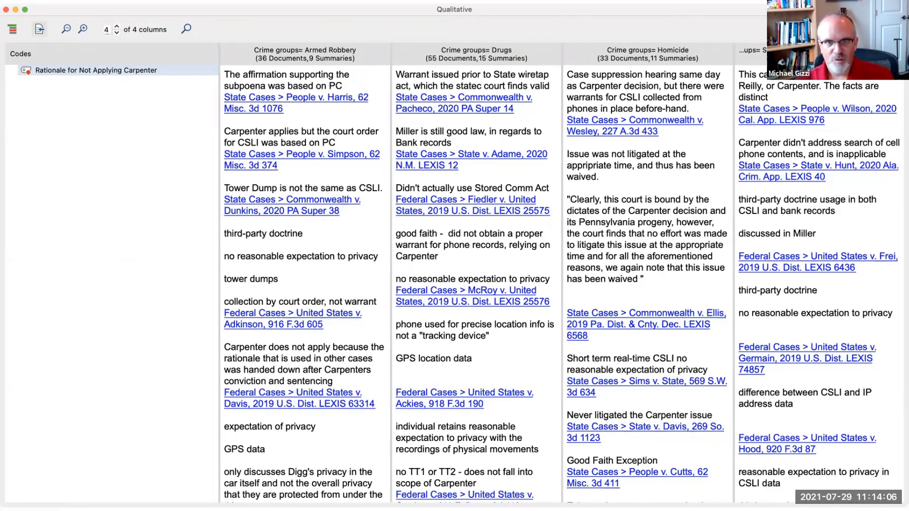
Step: Switch back to MAXQDA and open the existing project Carpenter- V16 Webinar.mx20 from the Summarizing Data folder
{"action": "key", "text": "super+Tab"}
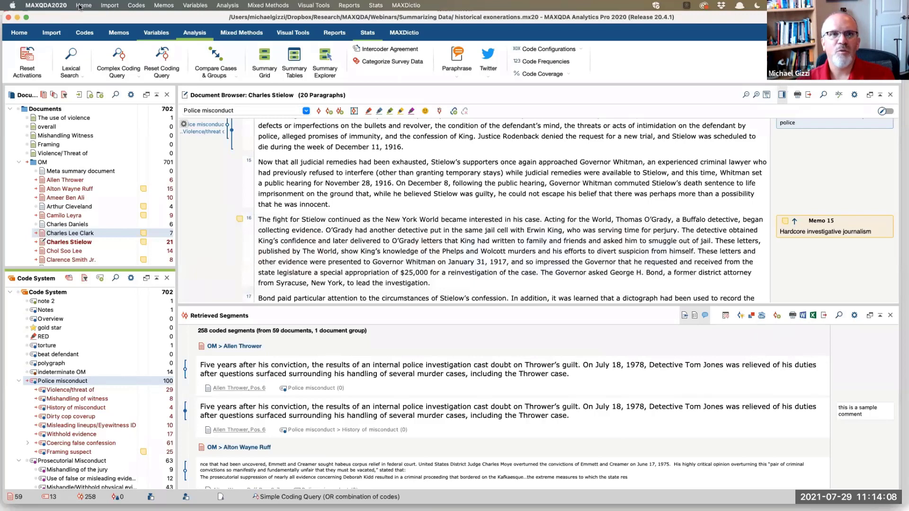
{"action": "left_click", "coordinate": [80, 6]}
{"action": "mouse_move", "coordinate": [139, 38]}
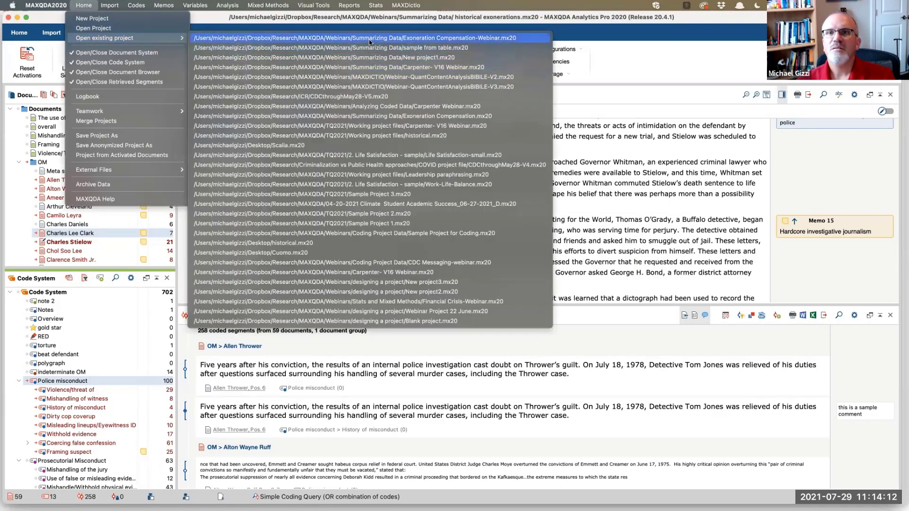
{"action": "left_click", "coordinate": [375, 68]}
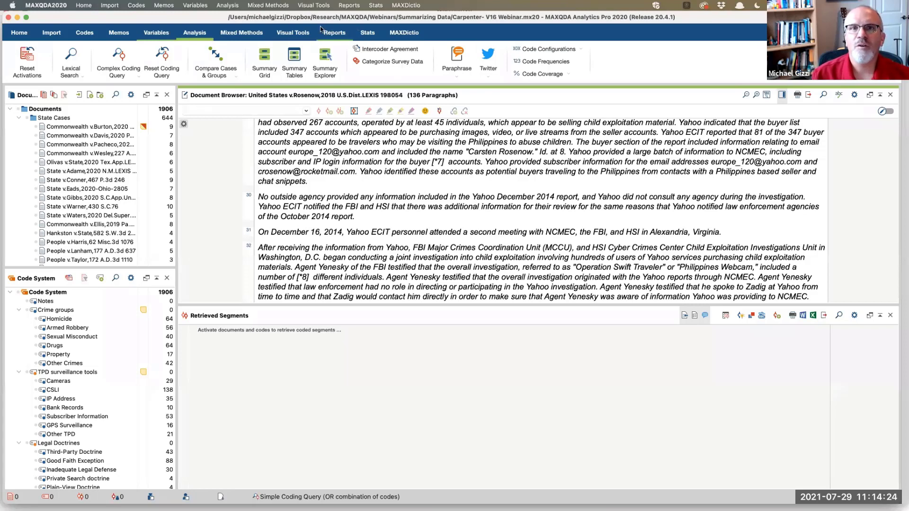
Step: Start a QUAL Themes by QUAN Groups (Summaries) comparison grouped by the Crime groups document variable
{"action": "left_click", "coordinate": [246, 34]}
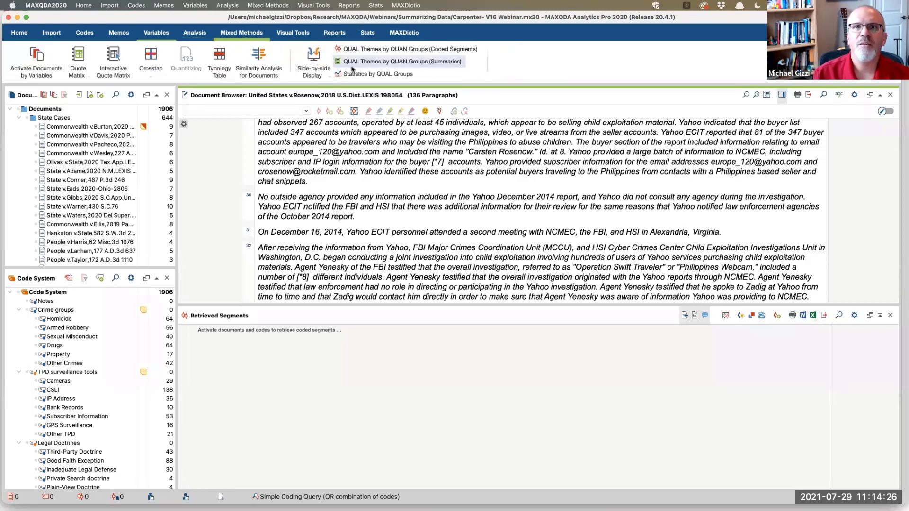
{"action": "left_click", "coordinate": [383, 62]}
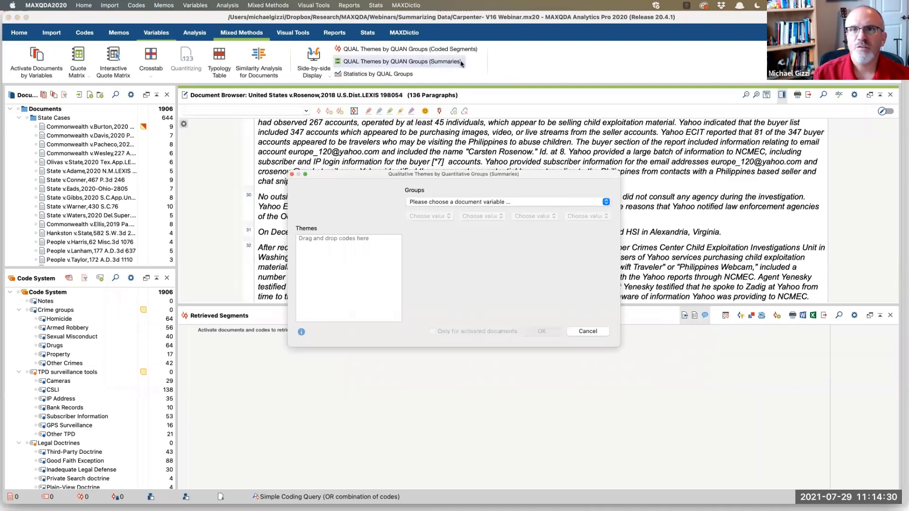
{"action": "left_click", "coordinate": [481, 202]}
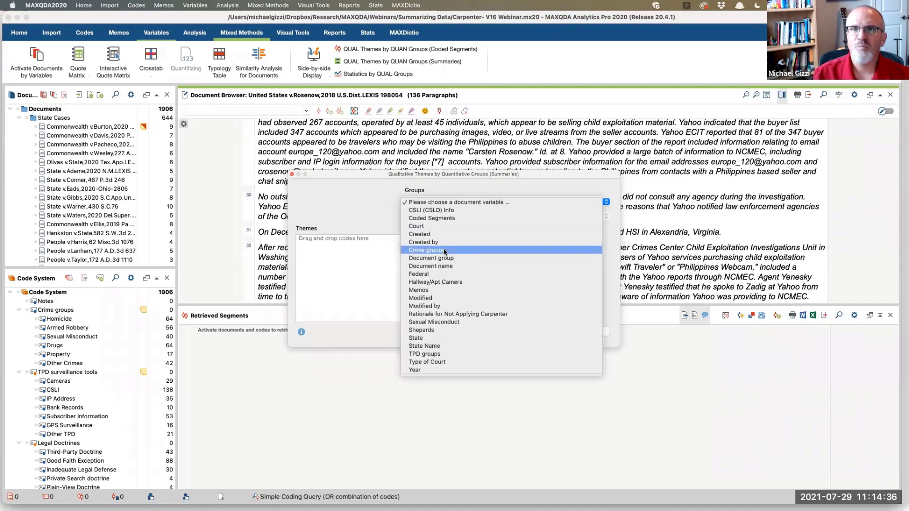
{"action": "left_click", "coordinate": [445, 251]}
Step: Set the four comparison groups to Homicide, Armed Robbery, Property and Sexual Misconduct (Minor or Other)/Porn
{"action": "left_click", "coordinate": [445, 217]}
{"action": "left_click", "coordinate": [438, 241]}
{"action": "left_click", "coordinate": [492, 218]}
{"action": "left_click", "coordinate": [488, 225]}
{"action": "left_click", "coordinate": [542, 218]}
{"action": "left_click", "coordinate": [539, 249]}
{"action": "left_click", "coordinate": [546, 219]}
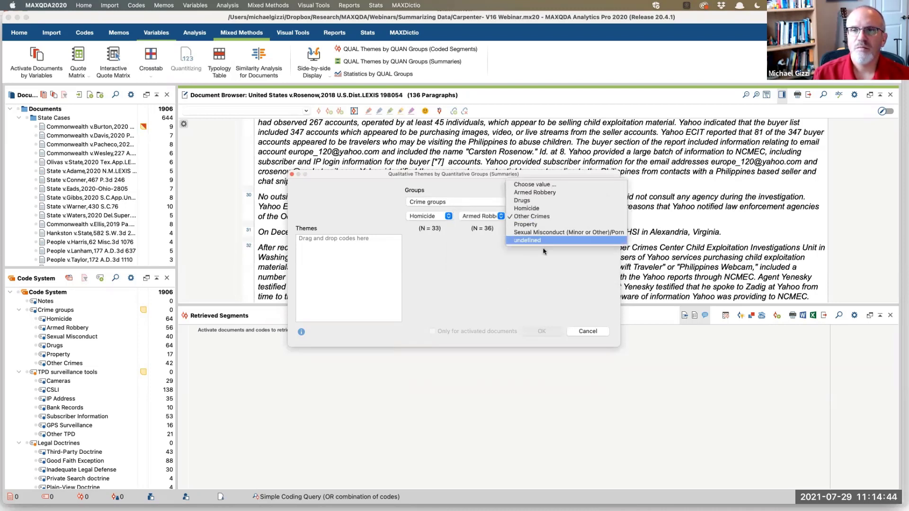
{"action": "left_click", "coordinate": [542, 224]}
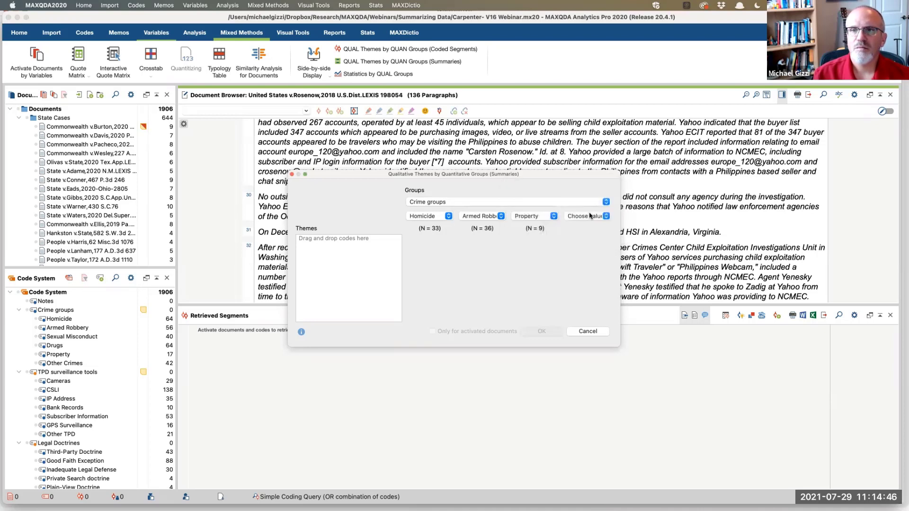
{"action": "left_click", "coordinate": [600, 217]}
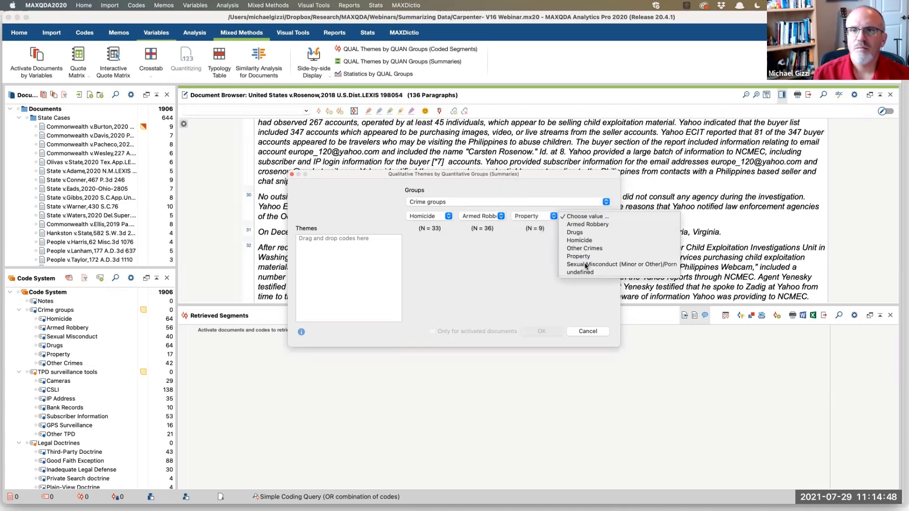
{"action": "left_click", "coordinate": [586, 265]}
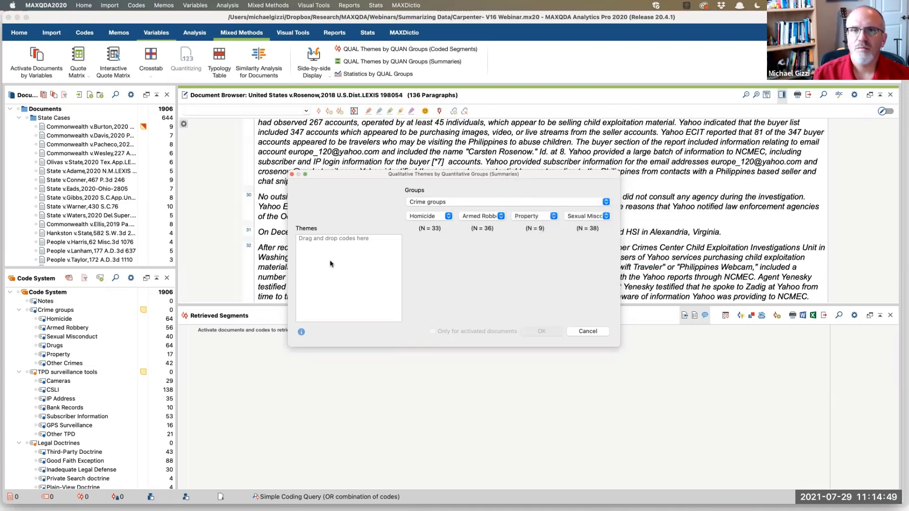
Step: Add the Rationale for Not Applying Carpenter code as the theme and generate the summaries table
{"action": "left_click", "coordinate": [41, 383]}
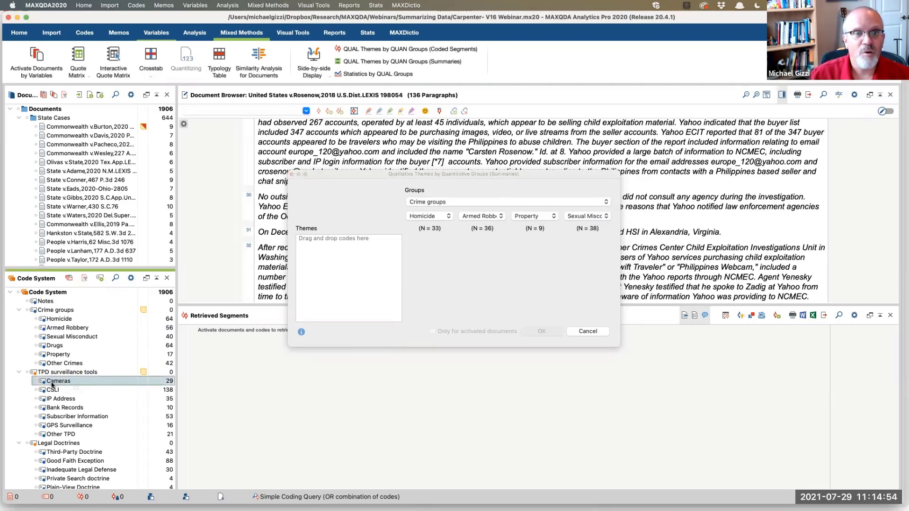
{"action": "scroll", "coordinate": [52, 385], "scroll_direction": "down", "scroll_amount": 8}
{"action": "scroll", "coordinate": [52, 385], "scroll_direction": "down", "scroll_amount": 3}
{"action": "scroll", "coordinate": [52, 386], "scroll_direction": "down", "scroll_amount": 4}
{"action": "scroll", "coordinate": [52, 386], "scroll_direction": "up", "scroll_amount": 4}
{"action": "scroll", "coordinate": [52, 386], "scroll_direction": "up", "scroll_amount": 10}
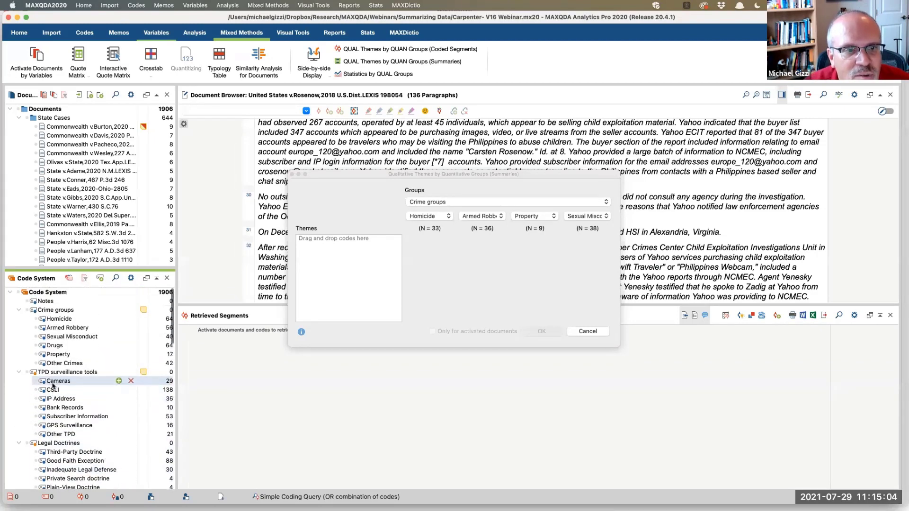
{"action": "scroll", "coordinate": [94, 402], "scroll_direction": "down", "scroll_amount": 5}
{"action": "left_click_drag", "start_coordinate": [128, 415], "coordinate": [327, 280]}
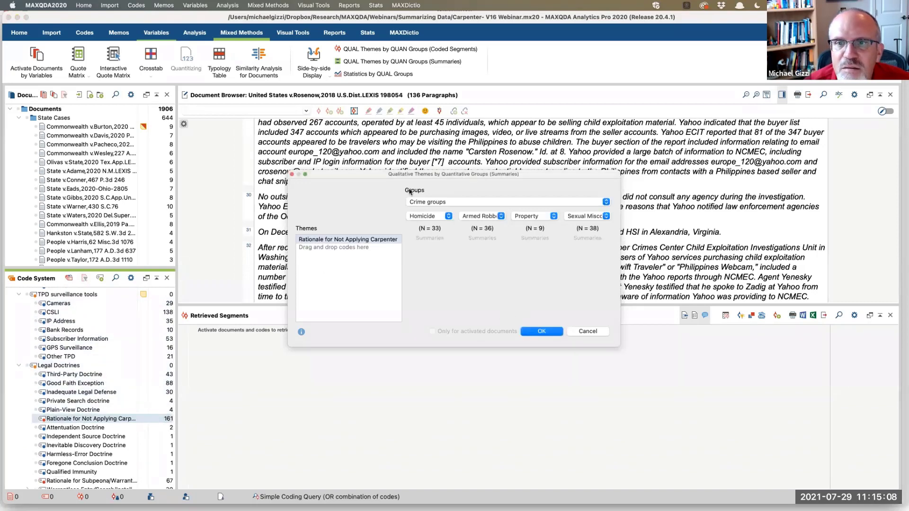
{"action": "left_click_drag", "start_coordinate": [395, 175], "coordinate": [317, 167]}
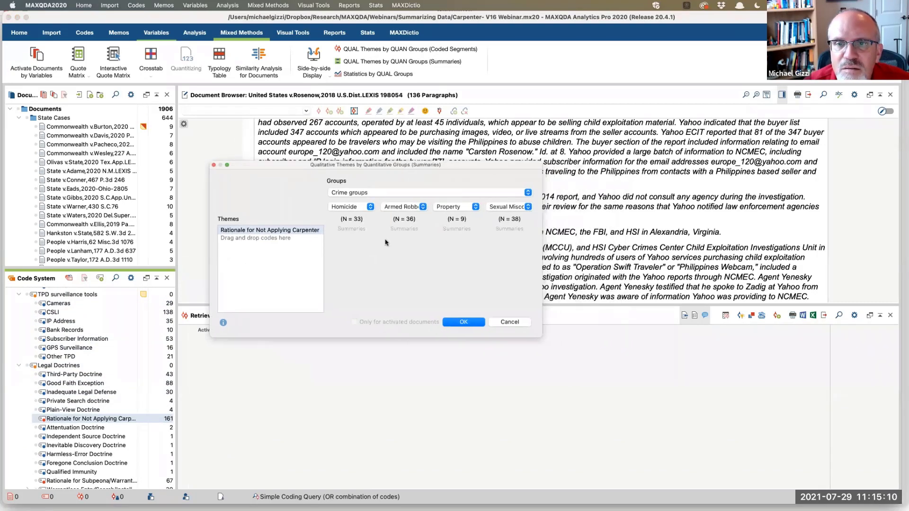
{"action": "left_click", "coordinate": [464, 323]}
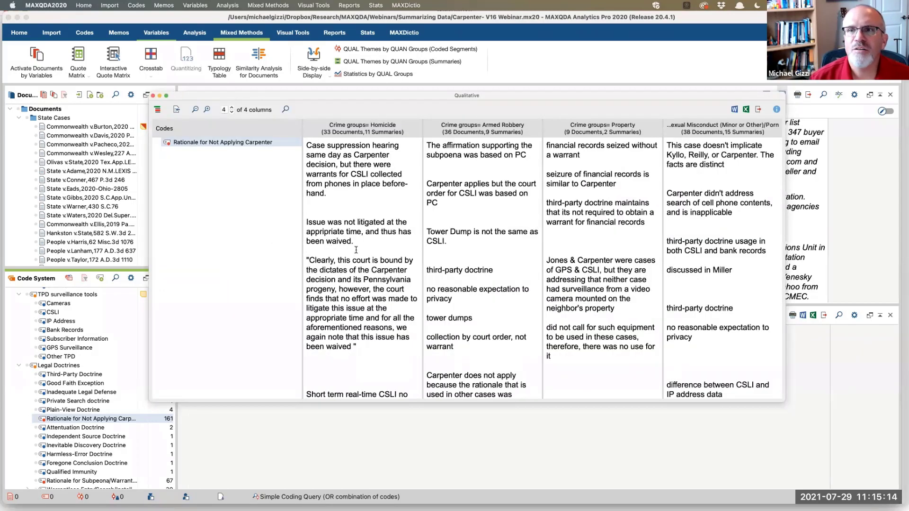
Step: Compare the rationale summaries across the four crime groups and display the source document under each summary
{"action": "scroll", "coordinate": [356, 250], "scroll_direction": "down", "scroll_amount": 2}
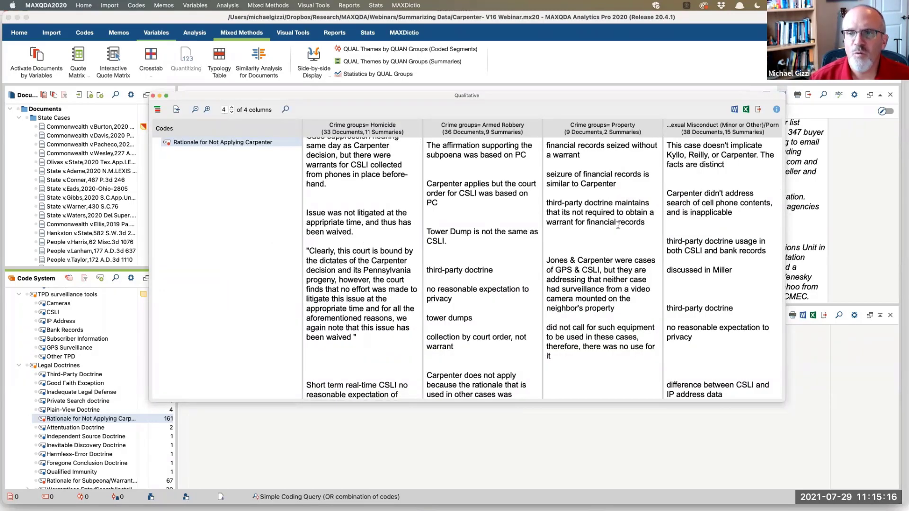
{"action": "scroll", "coordinate": [449, 247], "scroll_direction": "down", "scroll_amount": 3}
{"action": "scroll", "coordinate": [449, 247], "scroll_direction": "down", "scroll_amount": 10}
{"action": "scroll", "coordinate": [360, 259], "scroll_direction": "down", "scroll_amount": 6}
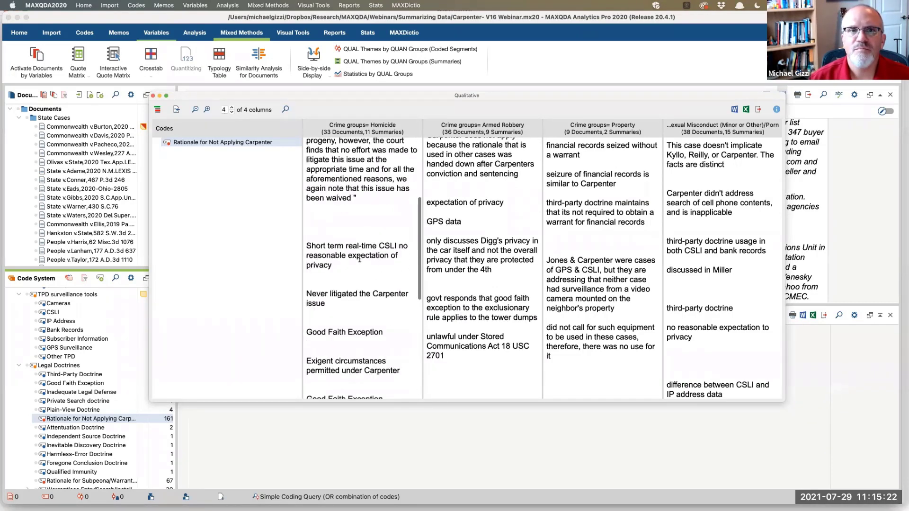
{"action": "scroll", "coordinate": [360, 259], "scroll_direction": "up", "scroll_amount": 6}
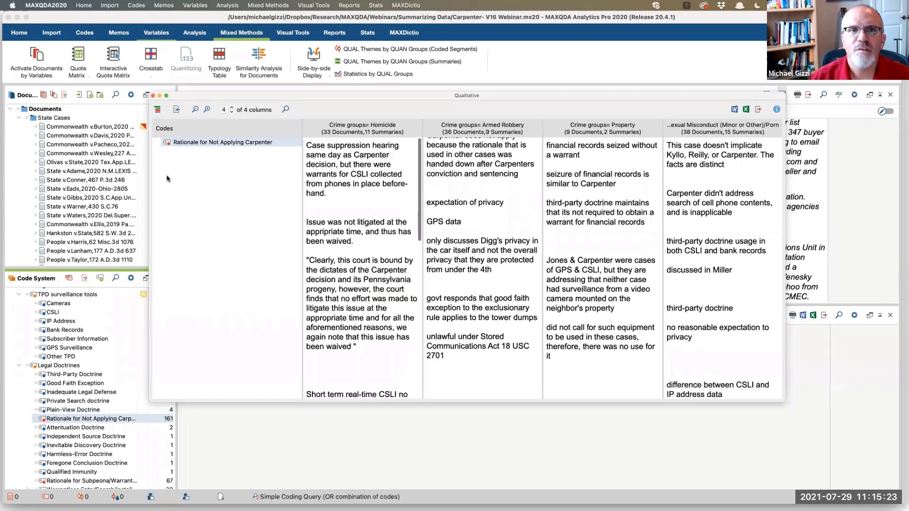
{"action": "left_click", "coordinate": [176, 111]}
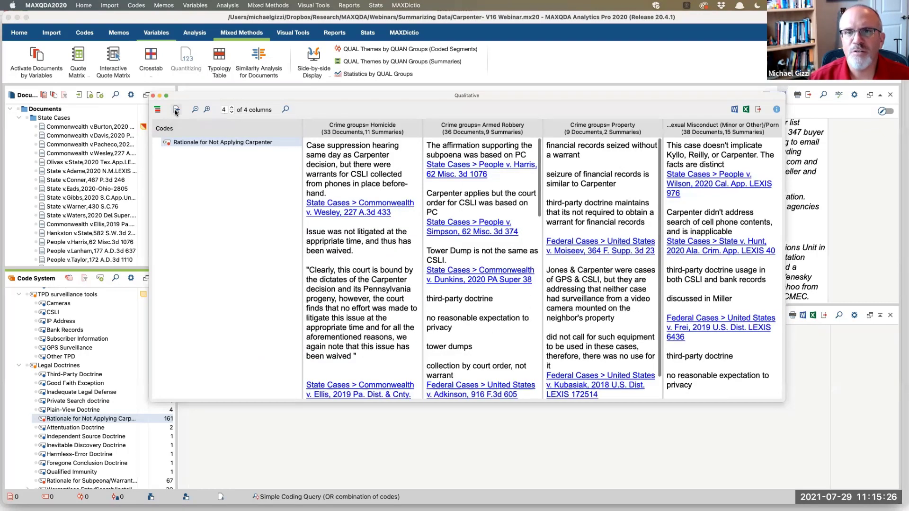
Step: Open the 62 Misc. 3d 374 source link in the Armed Robbery column and dismiss the problem reporter without sending a report
{"action": "left_click_drag", "start_coordinate": [417, 96], "coordinate": [324, 185]}
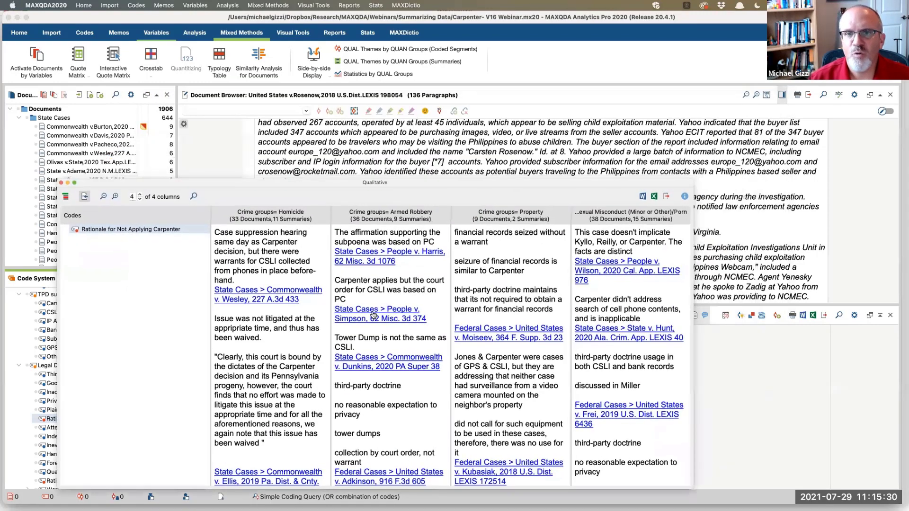
{"action": "left_click", "coordinate": [373, 314]}
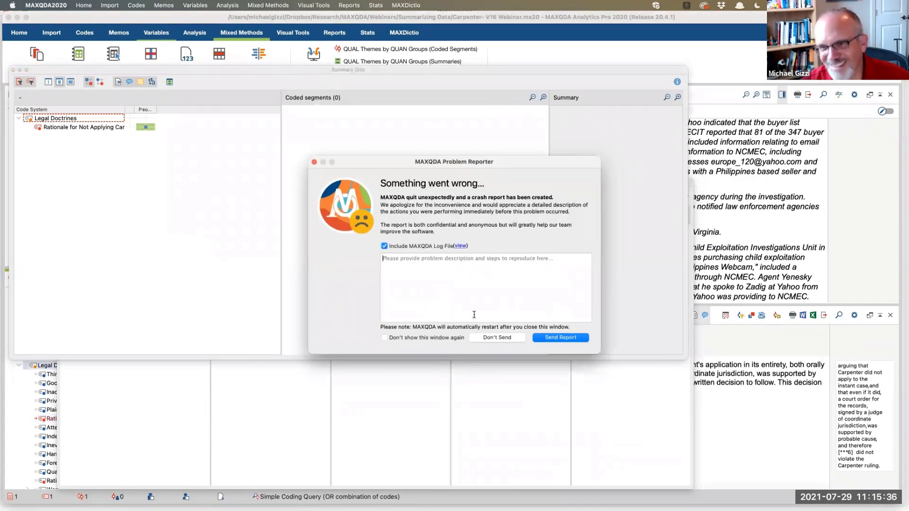
{"action": "left_click", "coordinate": [491, 339]}
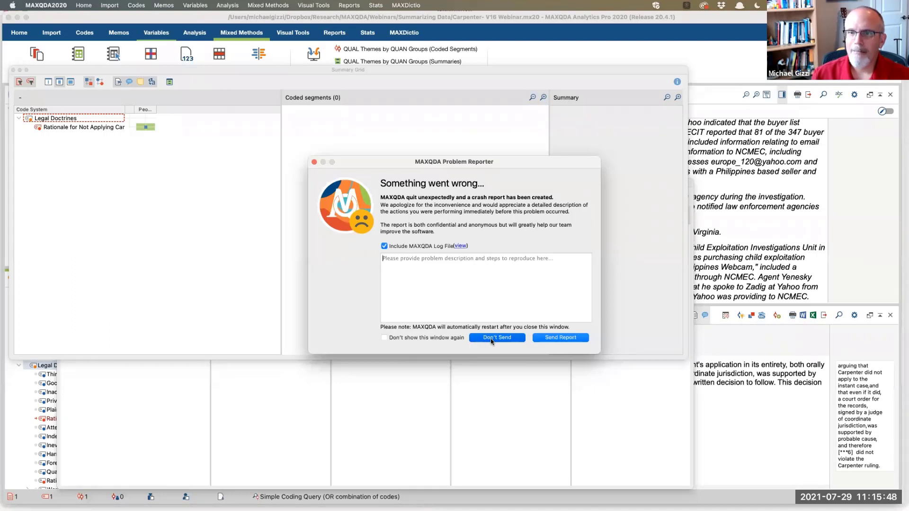
{"action": "left_click", "coordinate": [491, 340]}
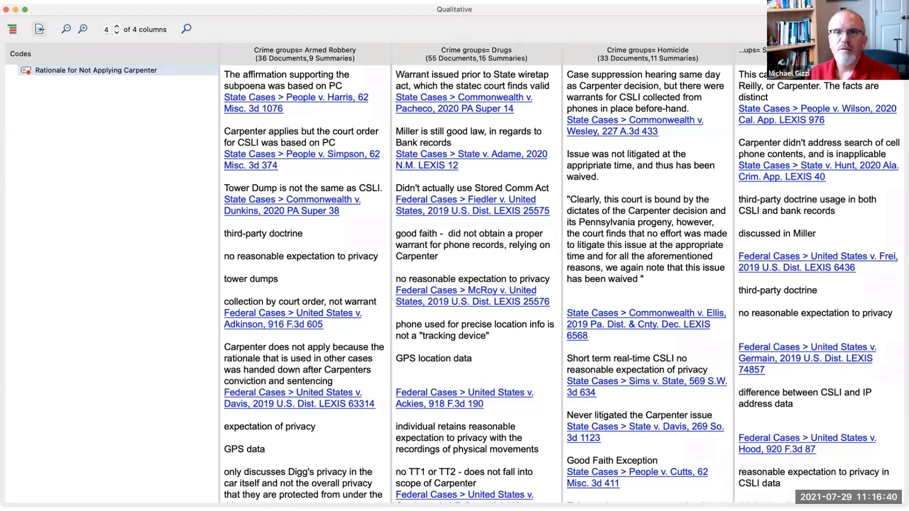
{"action": "key", "text": "super+Tab"}
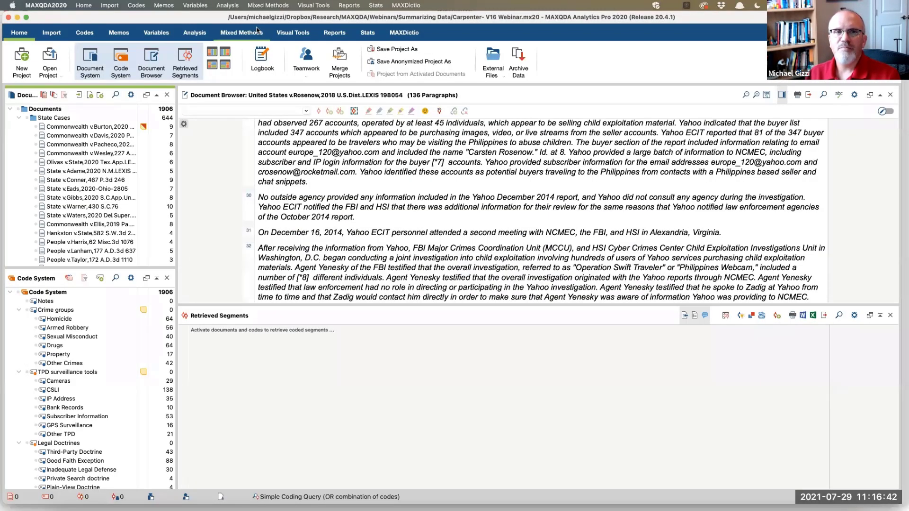
{"action": "key", "text": "super+Tab"}
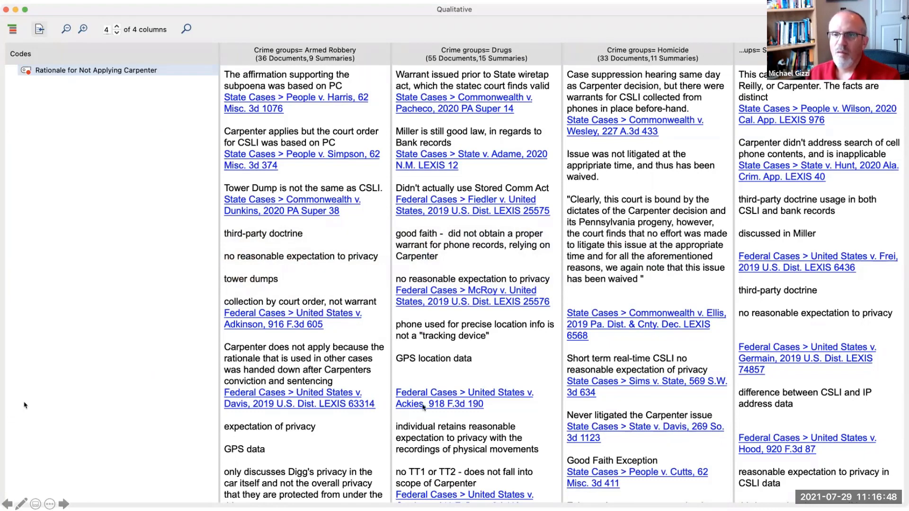
{"action": "key", "text": "super+Tab"}
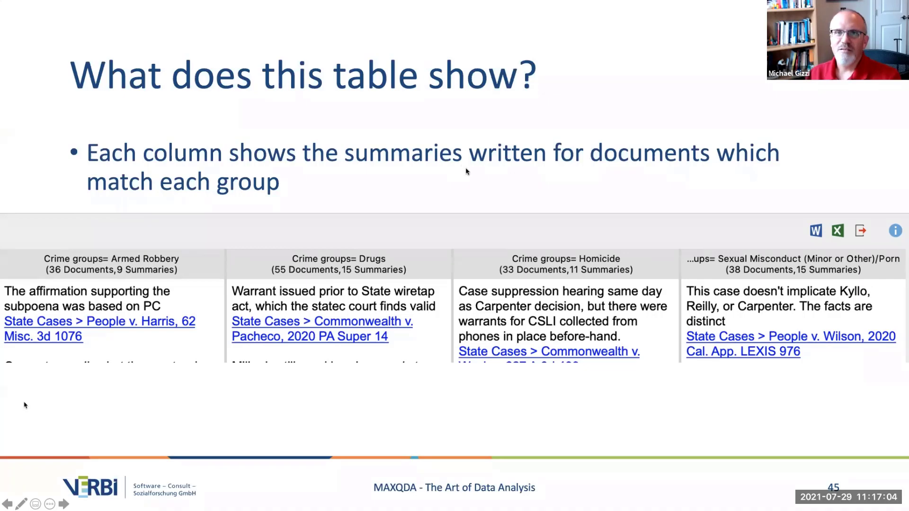
{"action": "key", "text": "Right"}
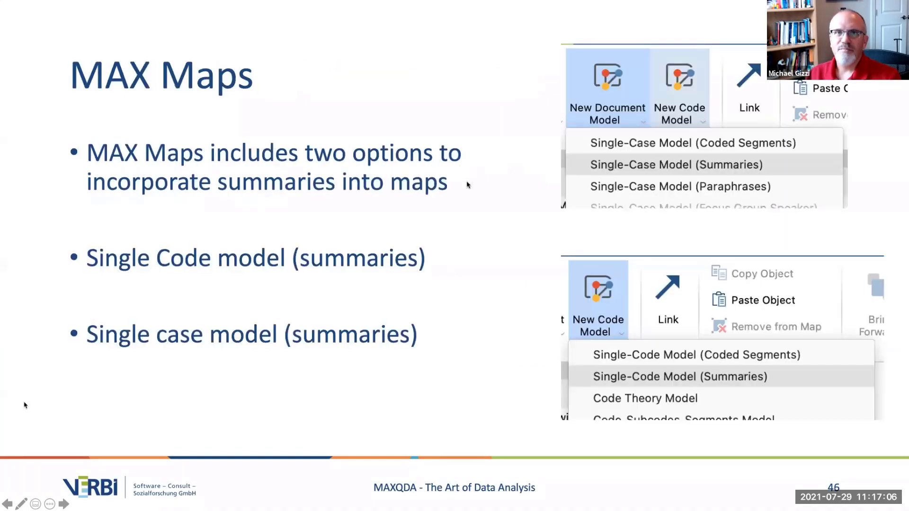